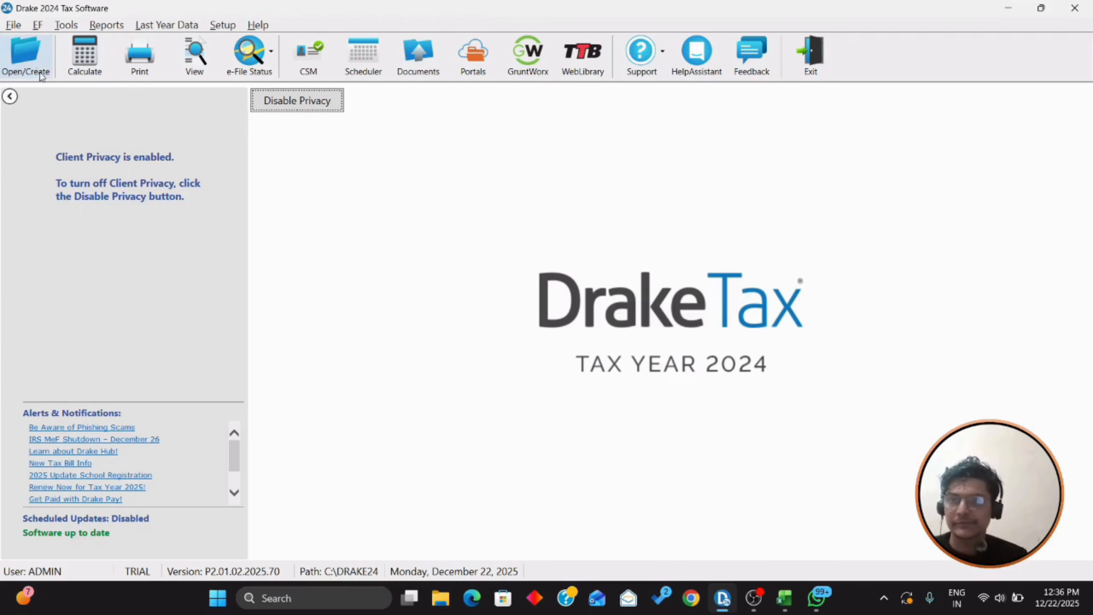
Step: Search the Open/Create window for the partnership's EIN, checked against the workpapers
left_click(35, 65)
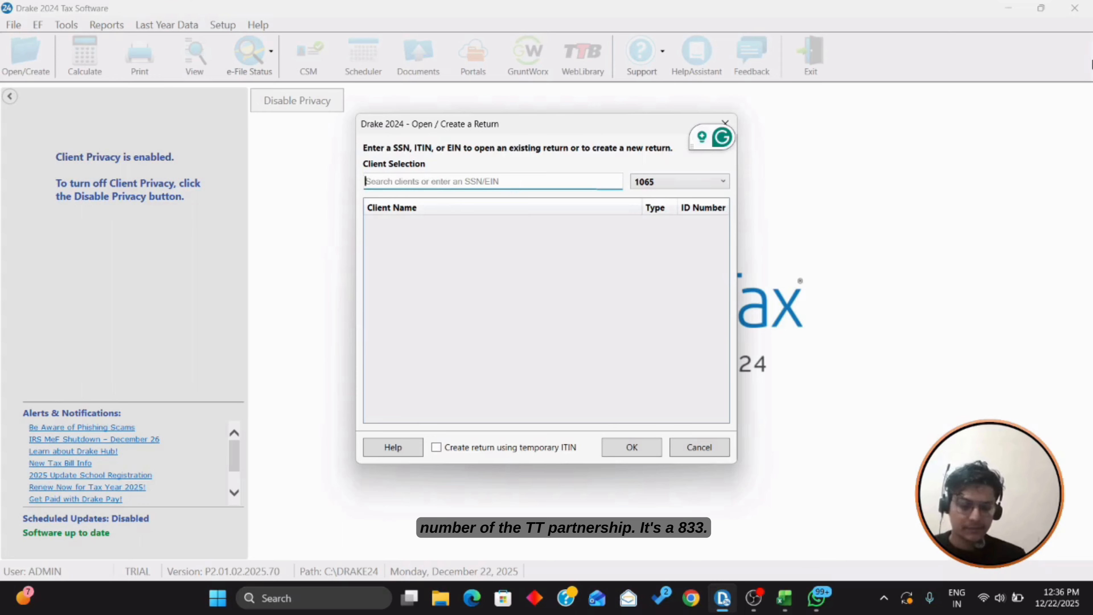
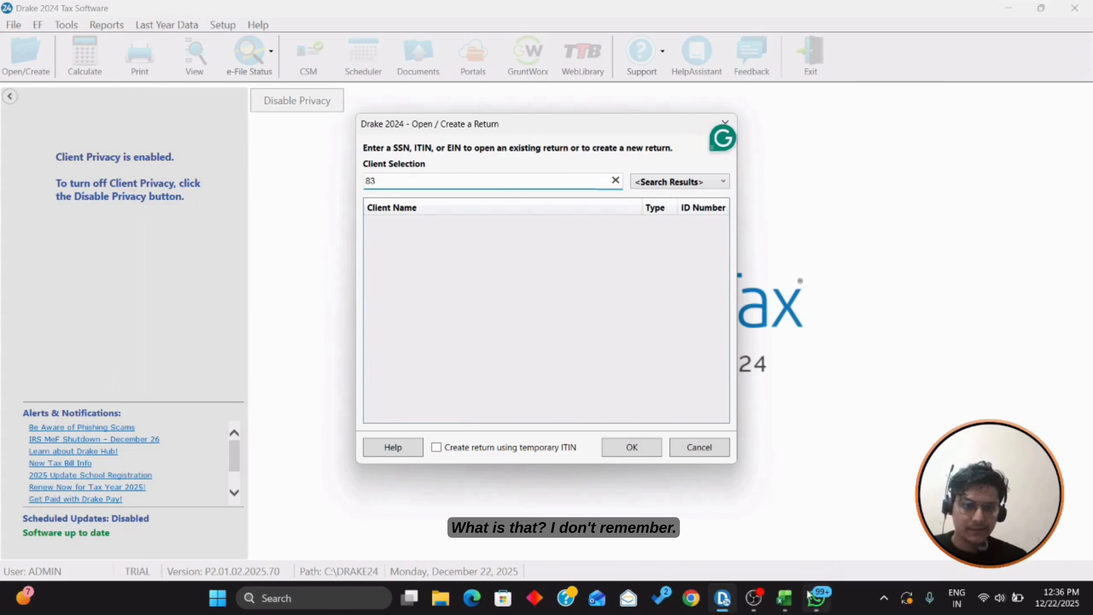
mouse_move(784, 597)
left_click(844, 525)
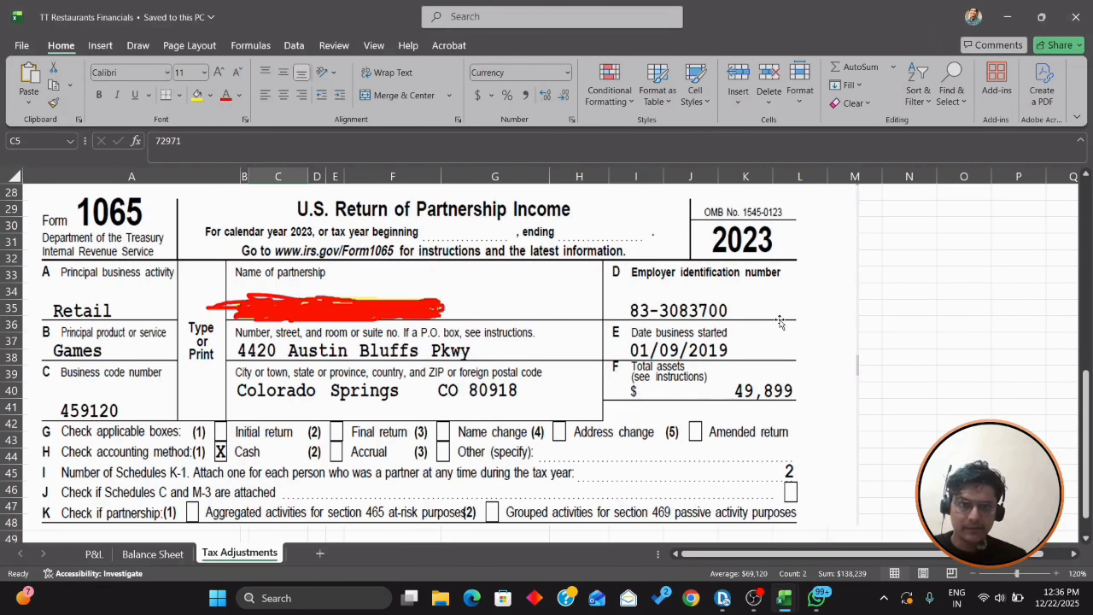
key("alt+Tab")
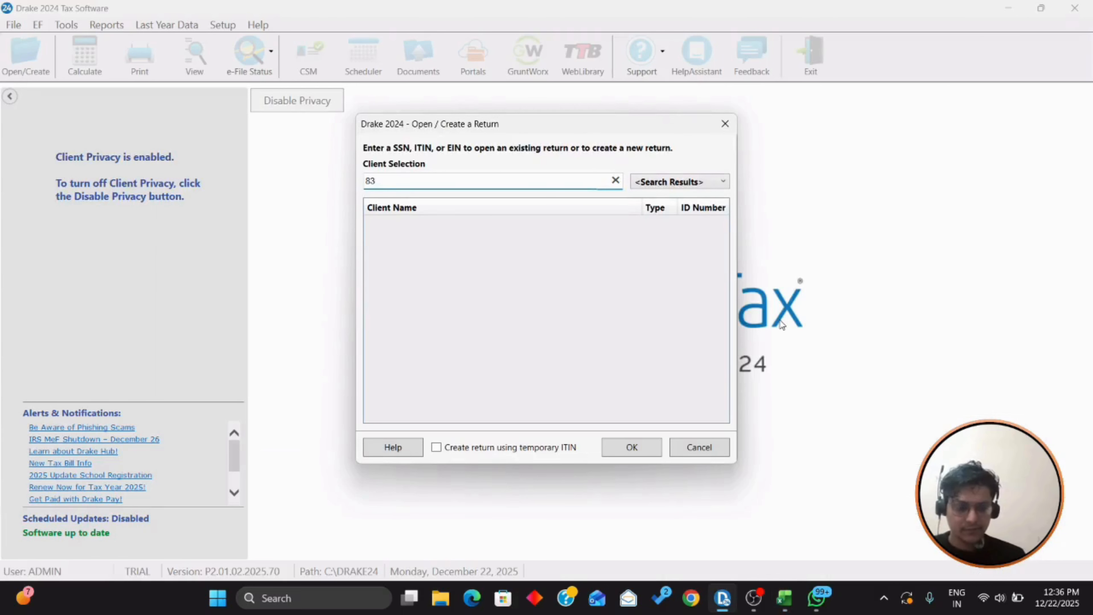
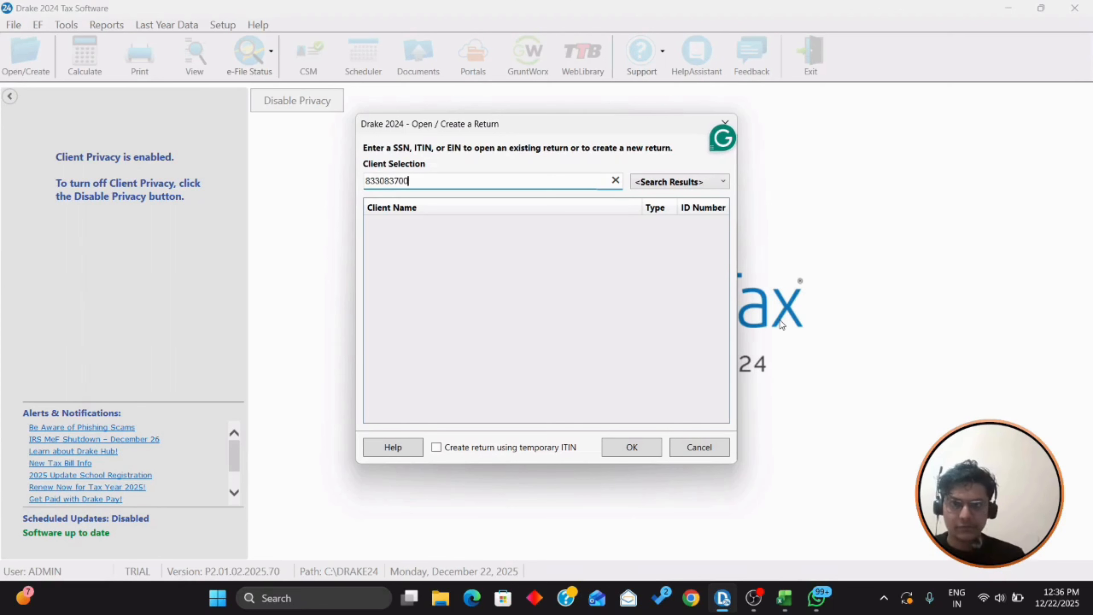
left_click(649, 450)
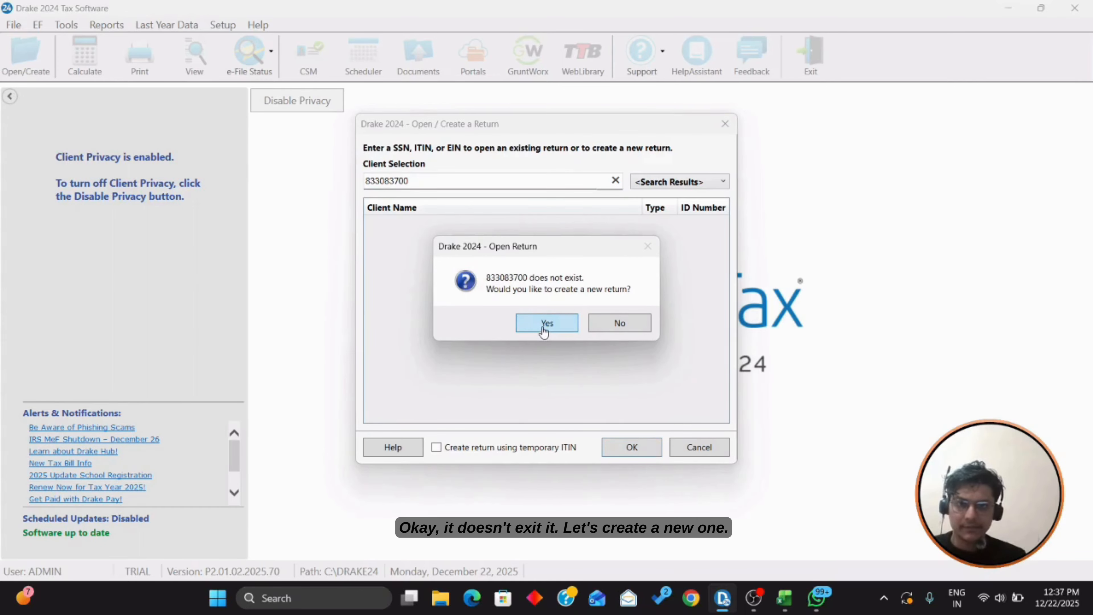
Step: Create a new Partnership - 1065 return named 'TT Restuarants LLp'
left_click(544, 330)
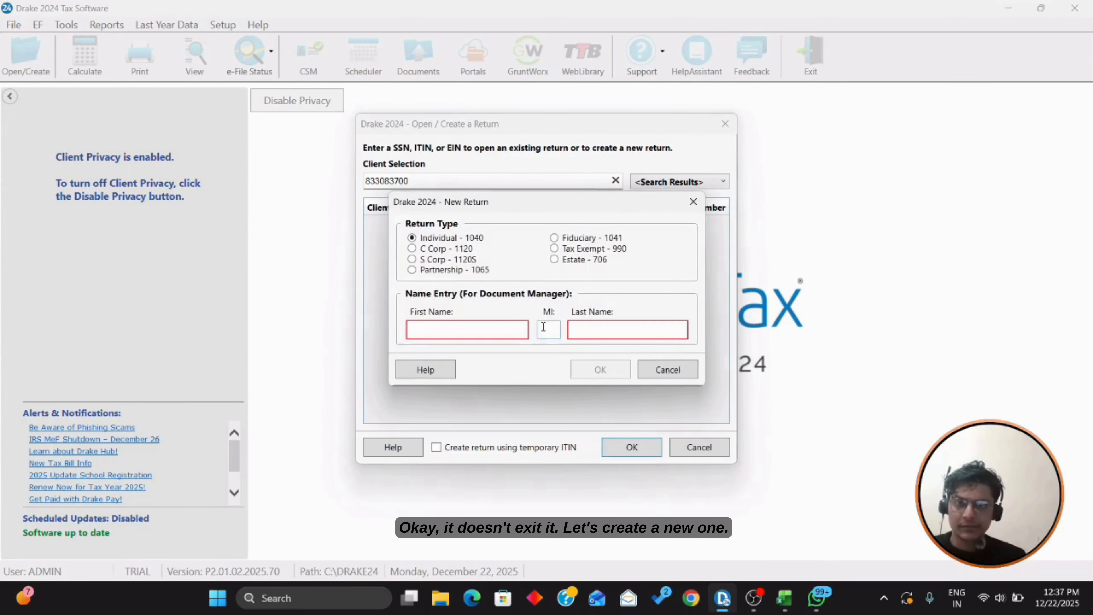
left_click(451, 270)
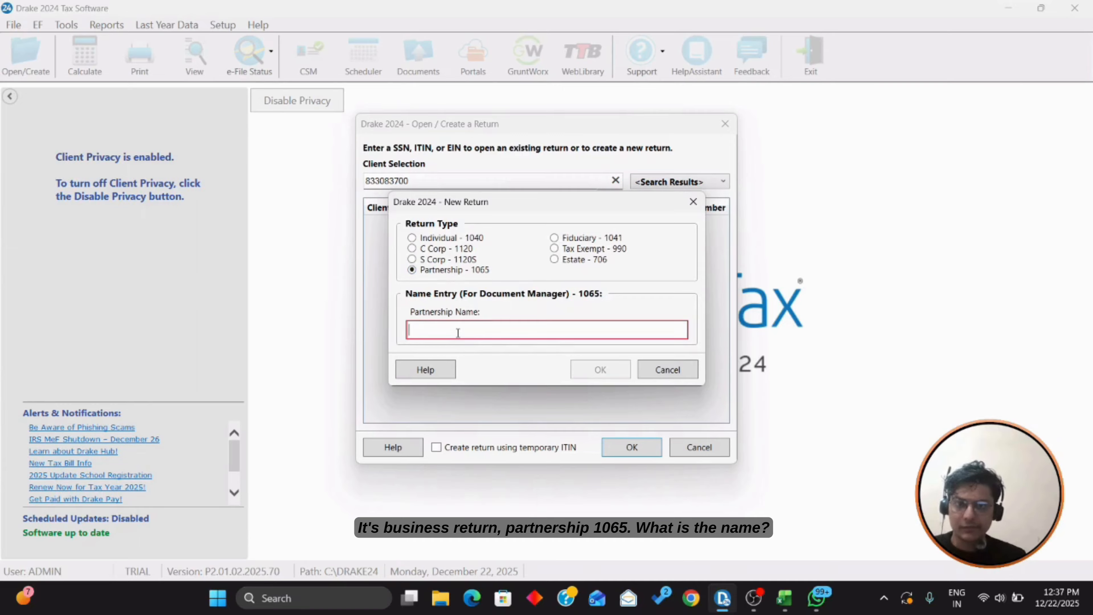
type("TT P")
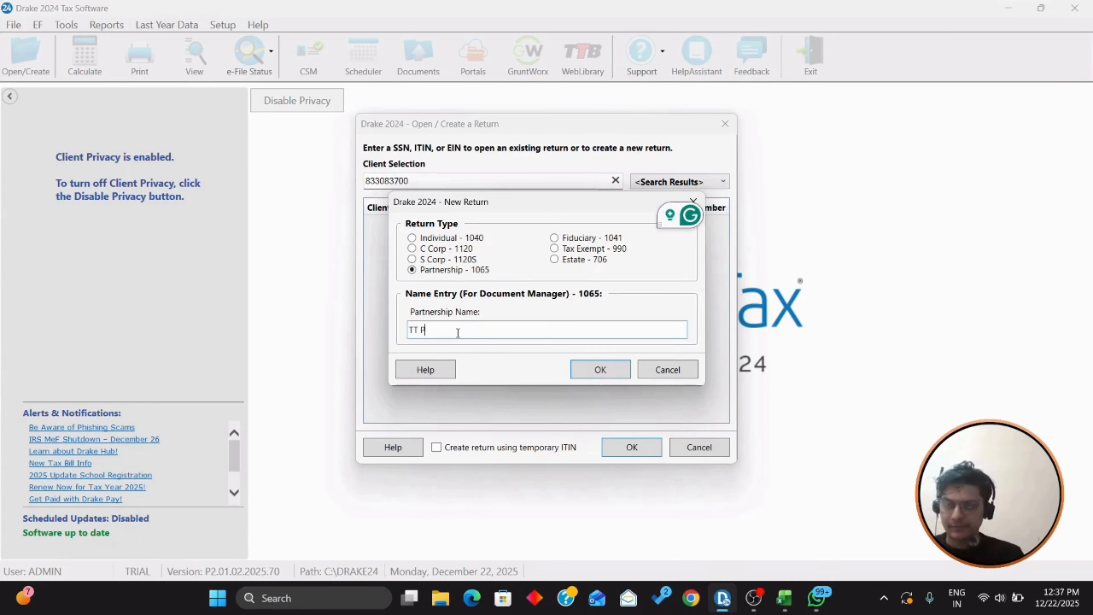
type("a")
key("BackSpace")
key("BackSpace")
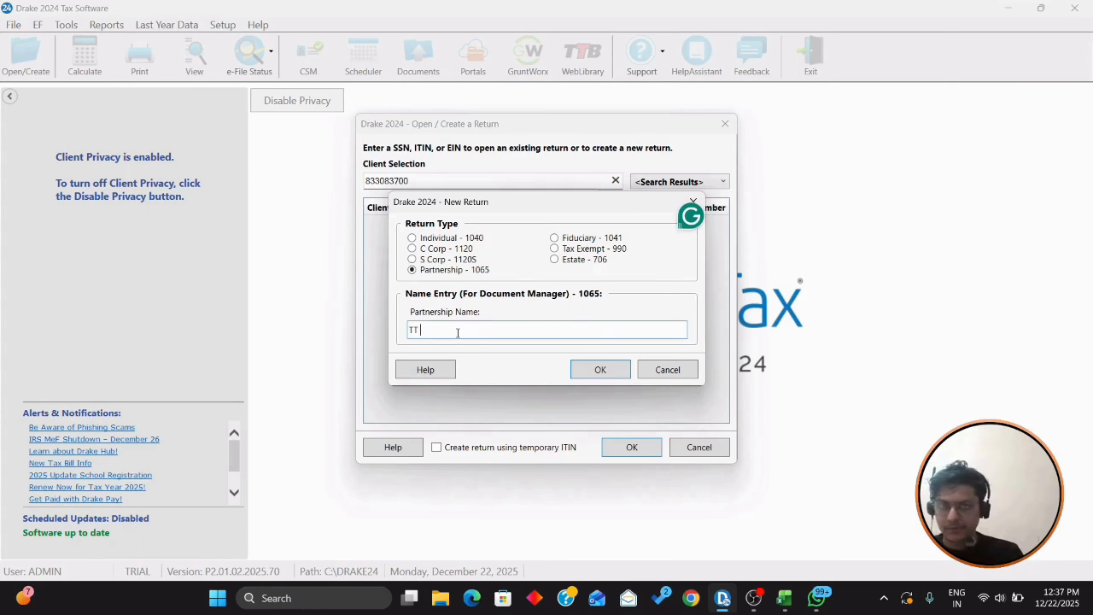
type("Res")
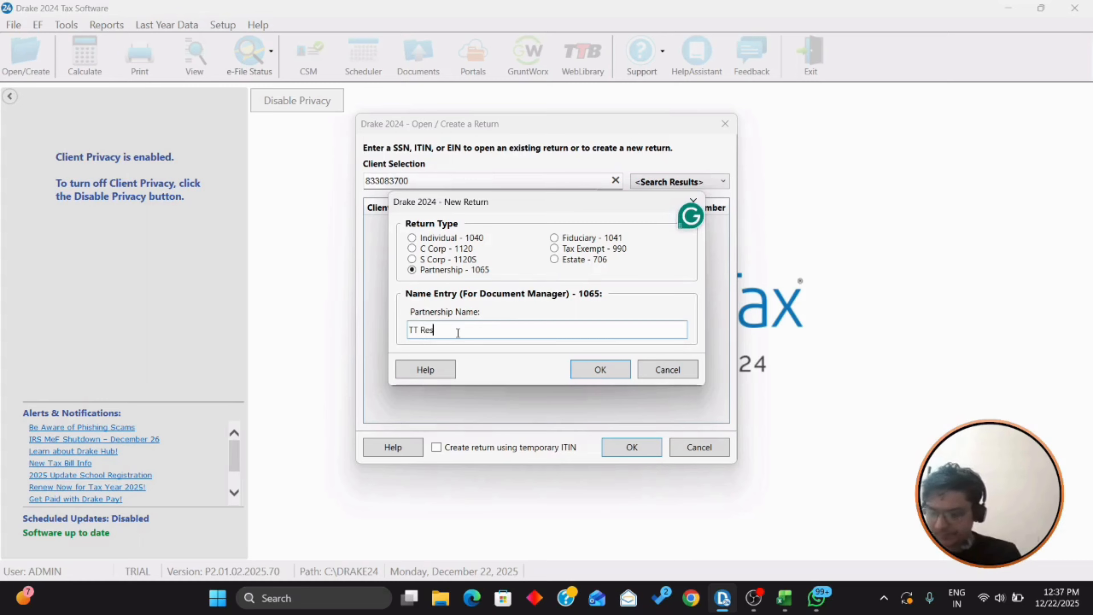
type("tuar")
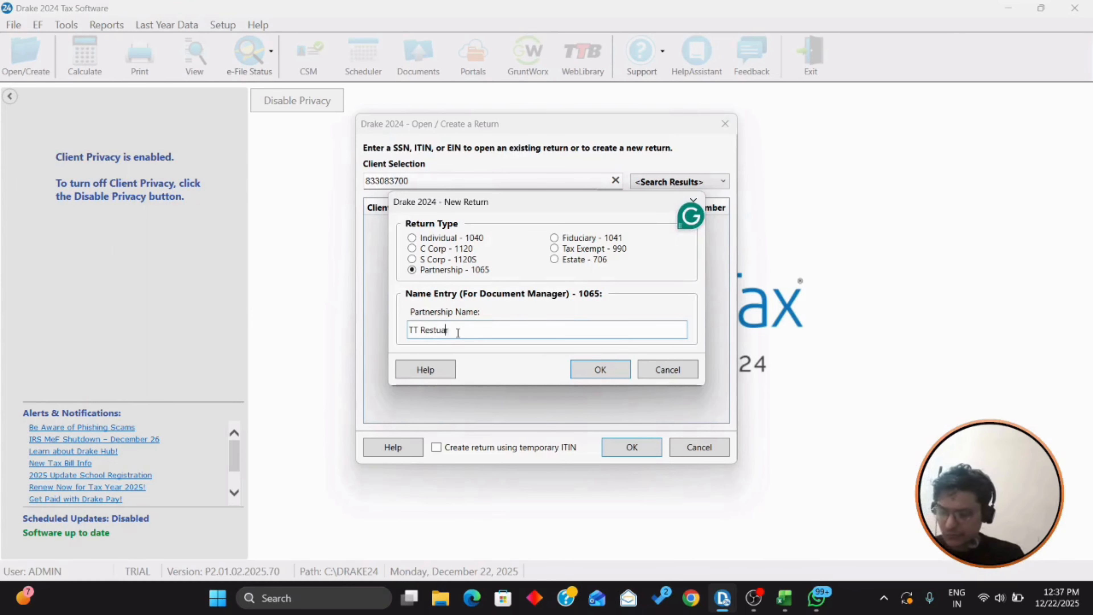
type("ants LLp")
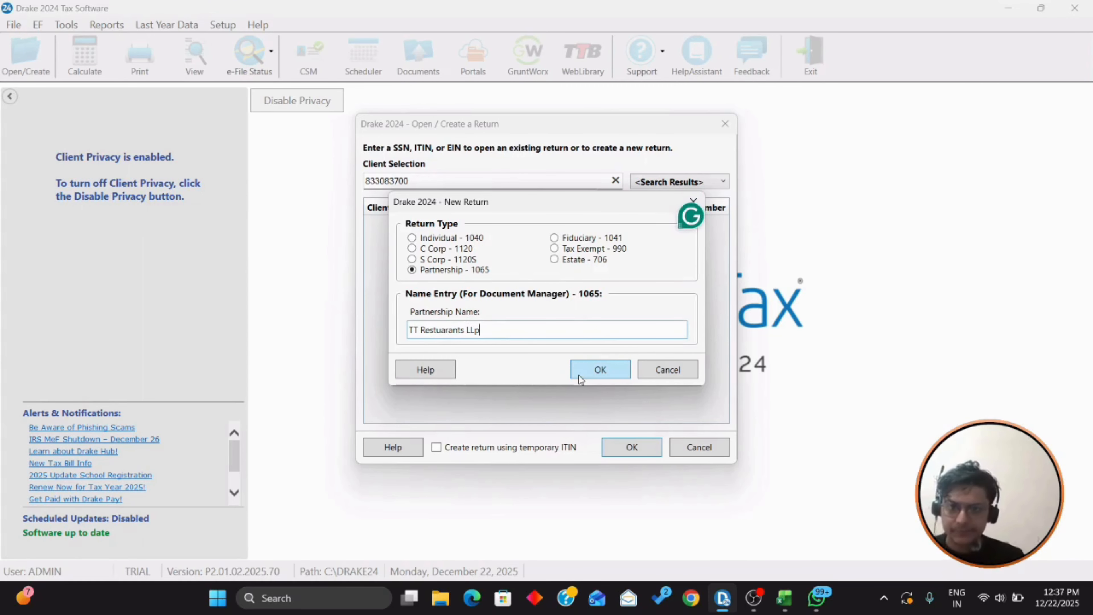
left_click(601, 370)
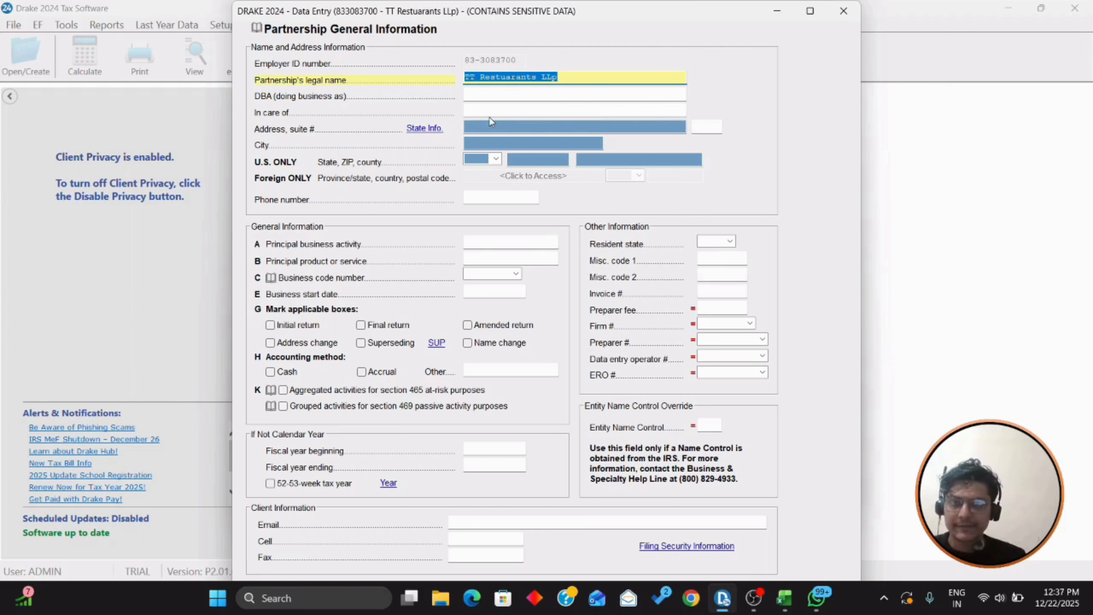
Step: Enter the partnership's street address and ZIP code so city, state and county fill in
left_click(539, 129)
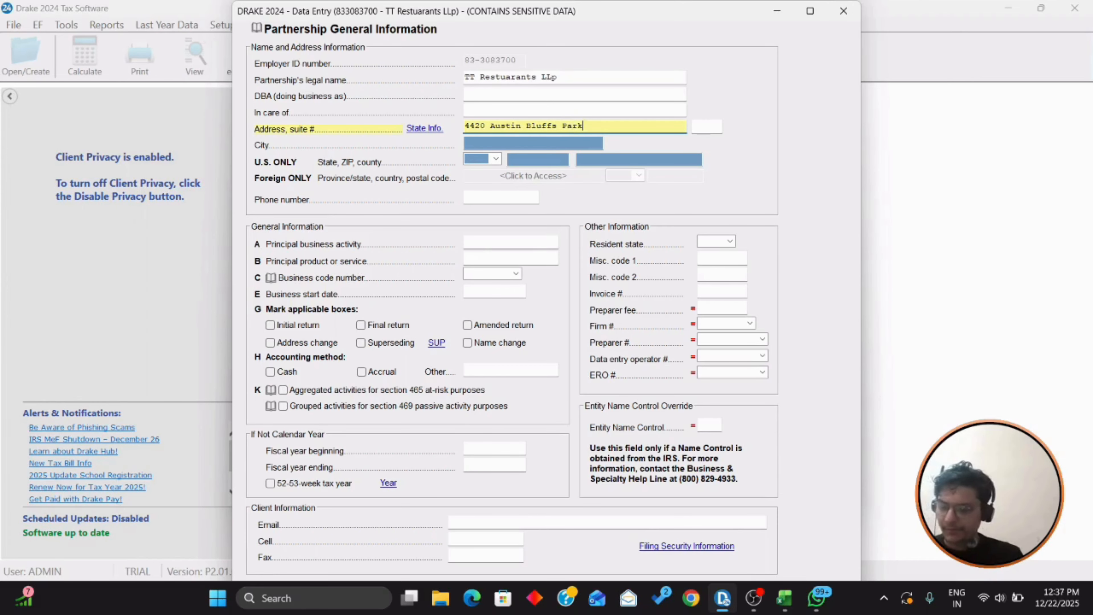
key("Tab")
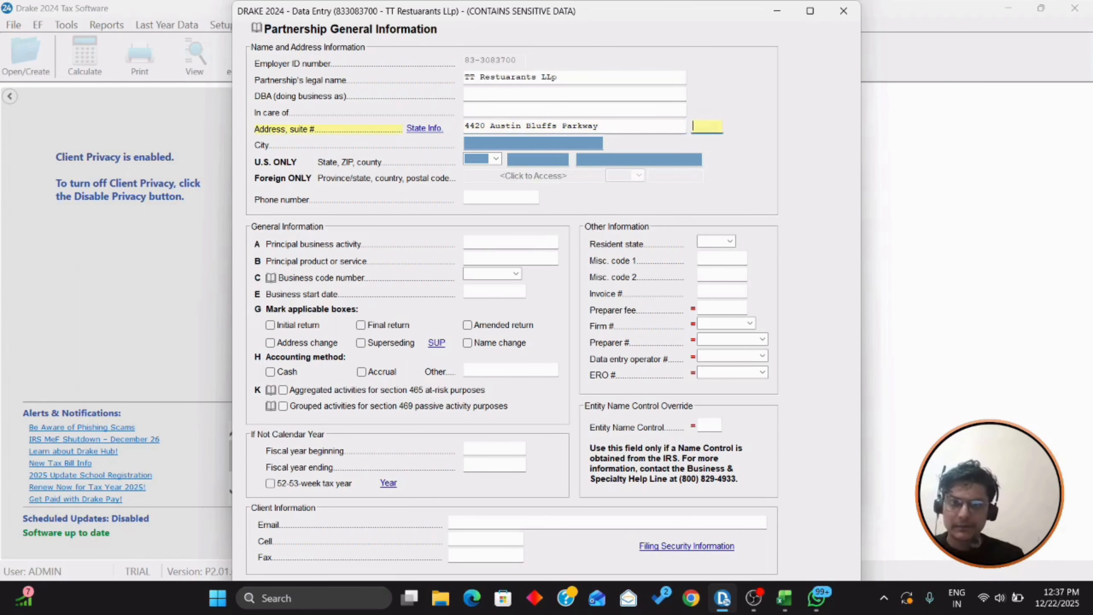
key("alt+Tab")
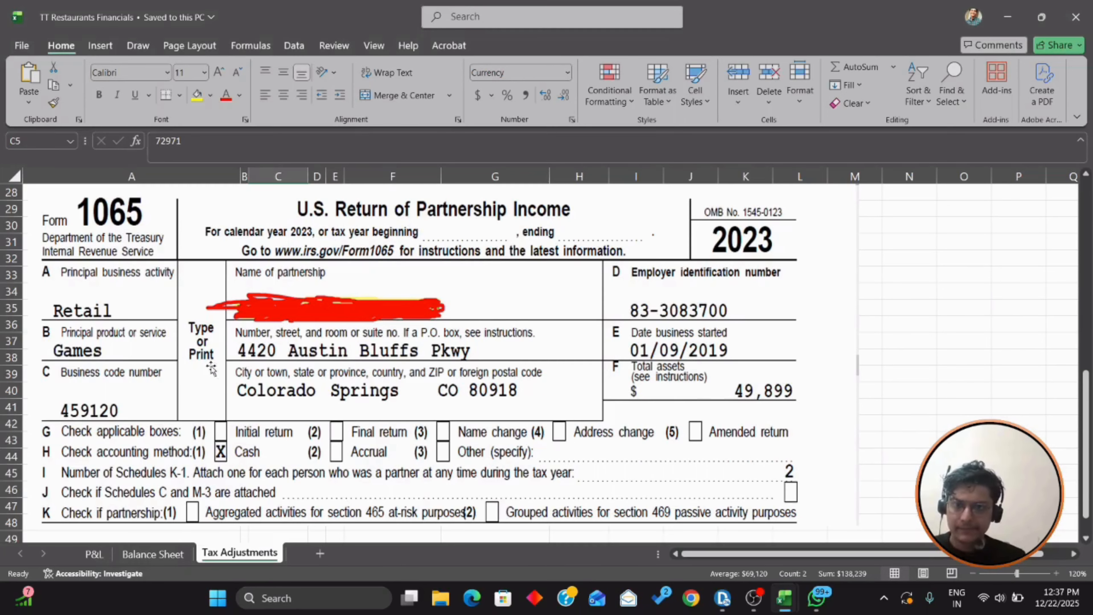
key("alt+Tab")
type("8")
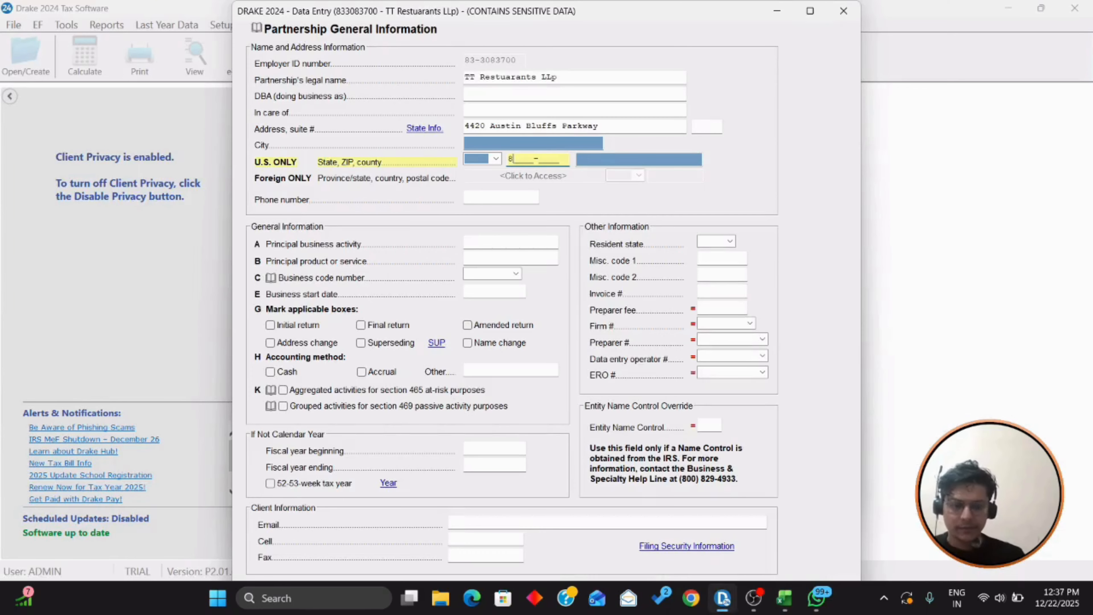
key("Tab")
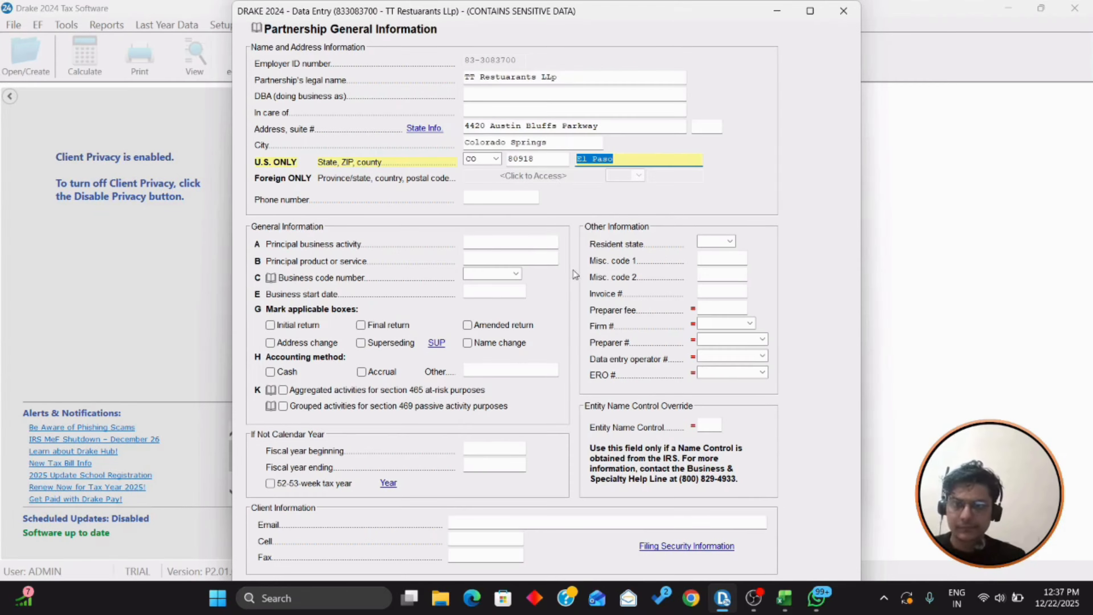
left_click(551, 242)
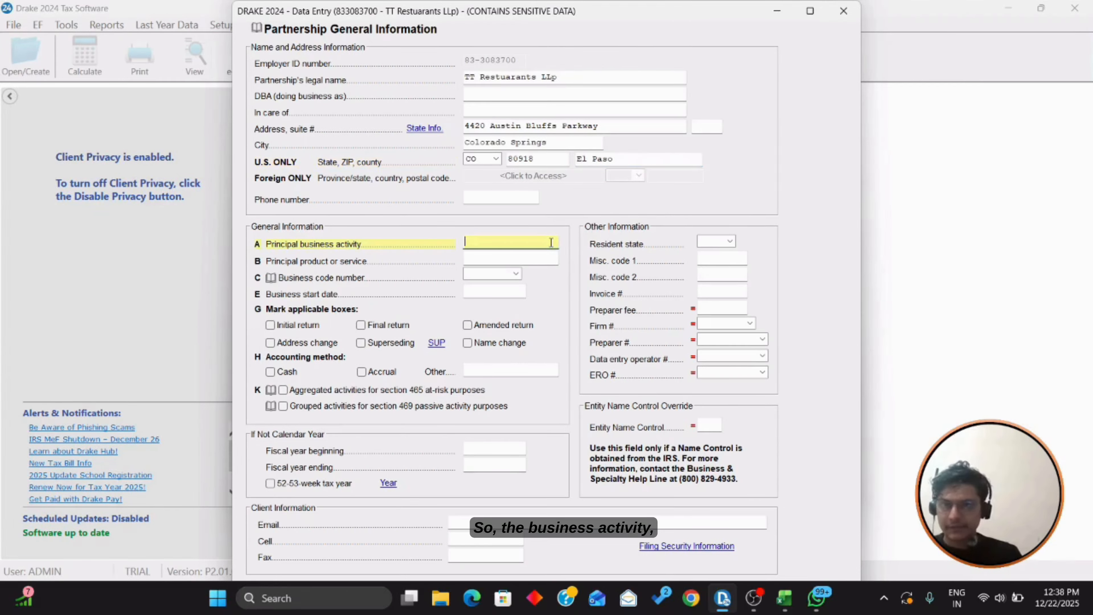
Step: Enter Retail as the principal business activity, confirming it in the prior-year workpapers
type("Retail")
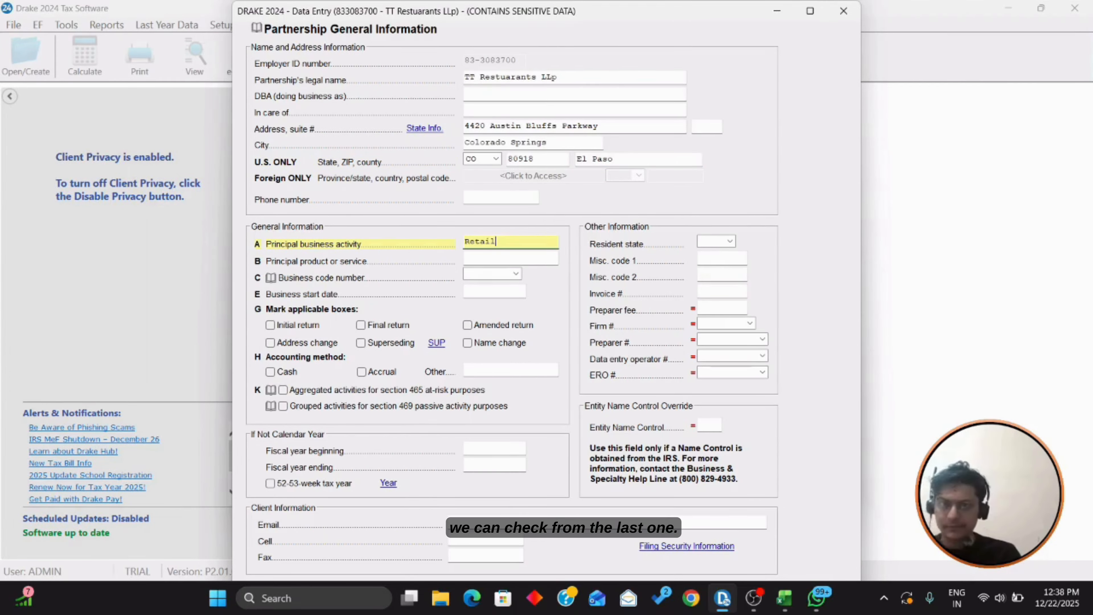
key("alt+Tab")
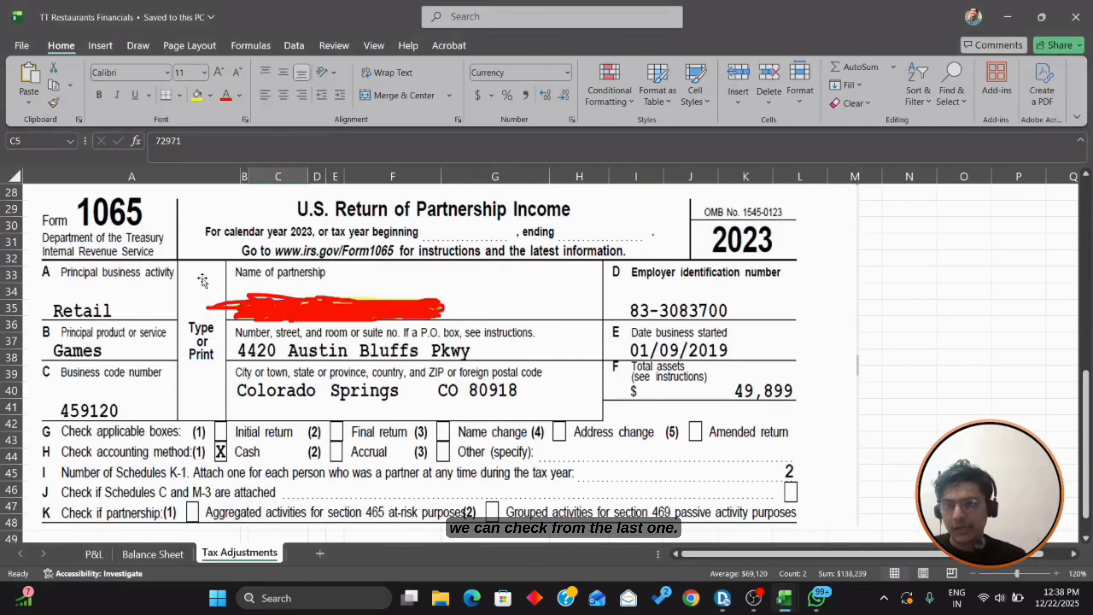
scroll(224, 301, "up", 1)
scroll(224, 301, "up", 1)
scroll(223, 301, "down", 2)
scroll(224, 302, "up", 2)
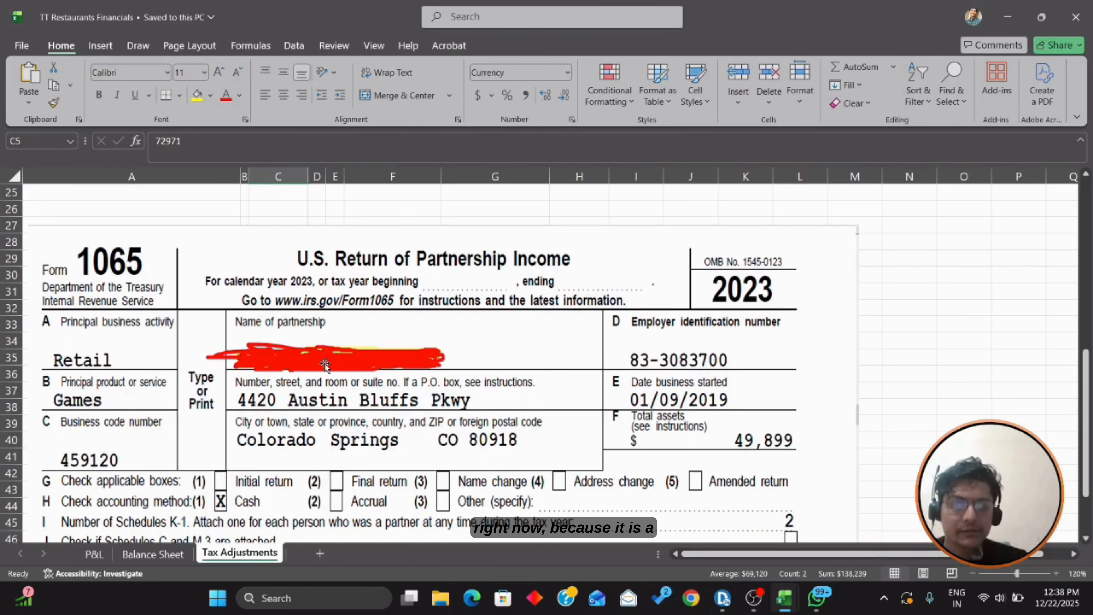
left_click(1060, 407)
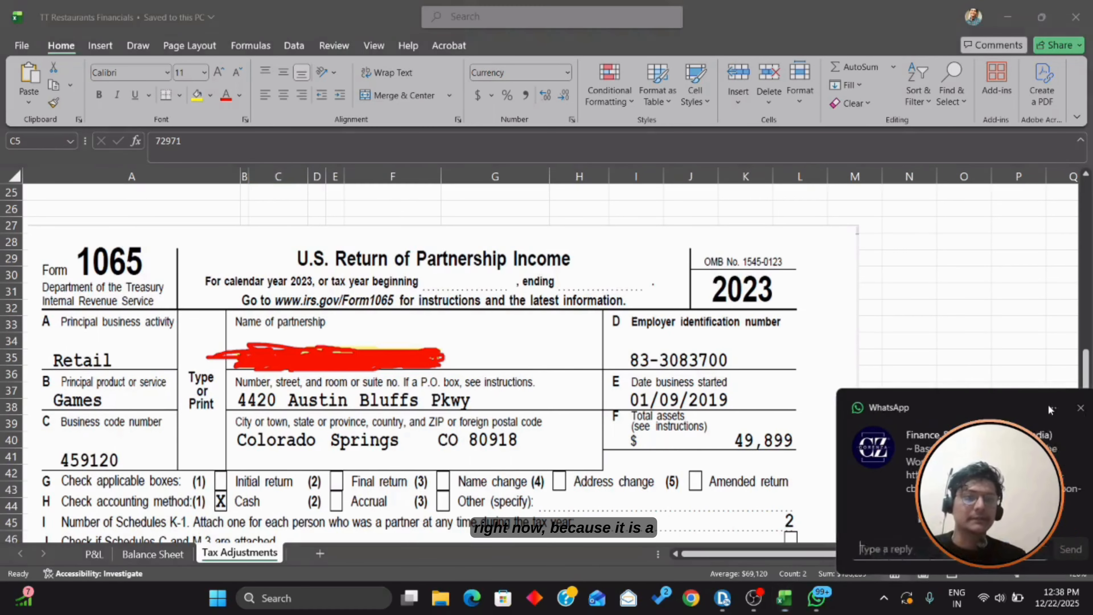
scroll(556, 340, "up", 1)
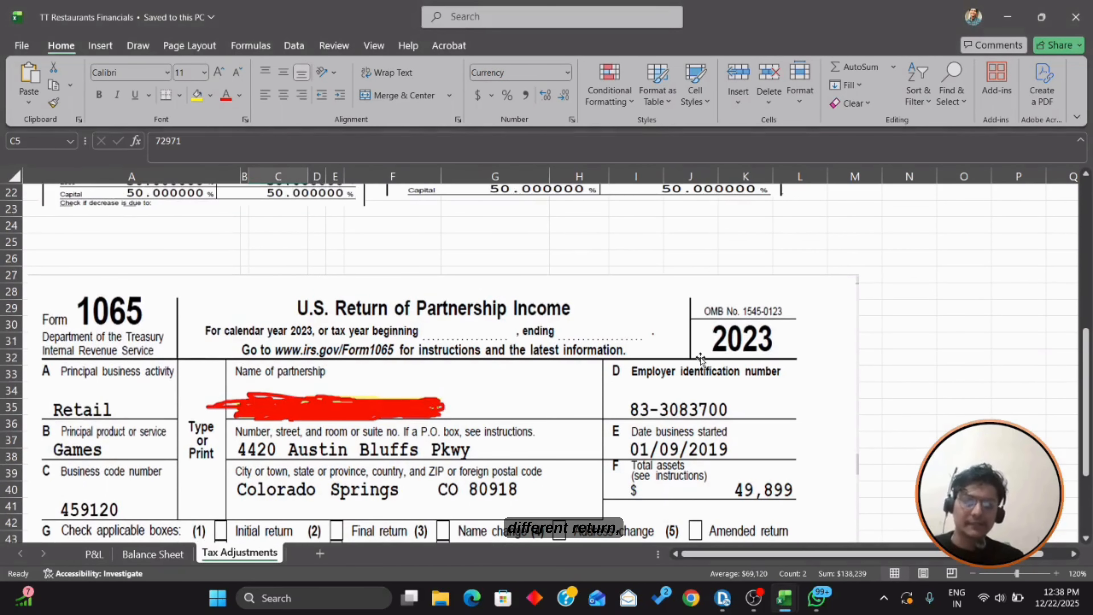
key("alt+Tab")
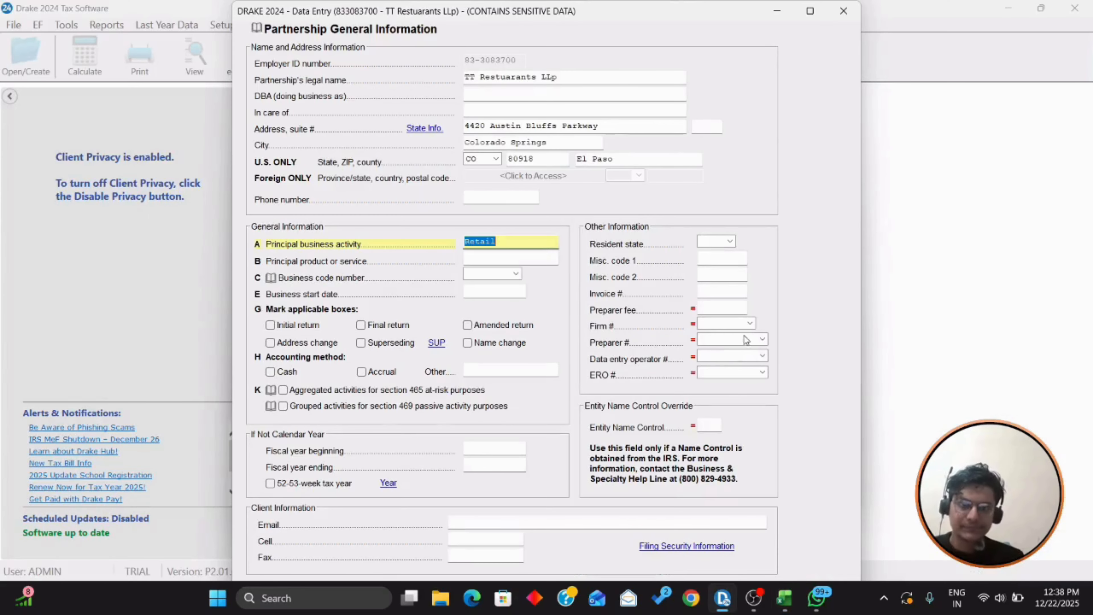
key("alt+Tab")
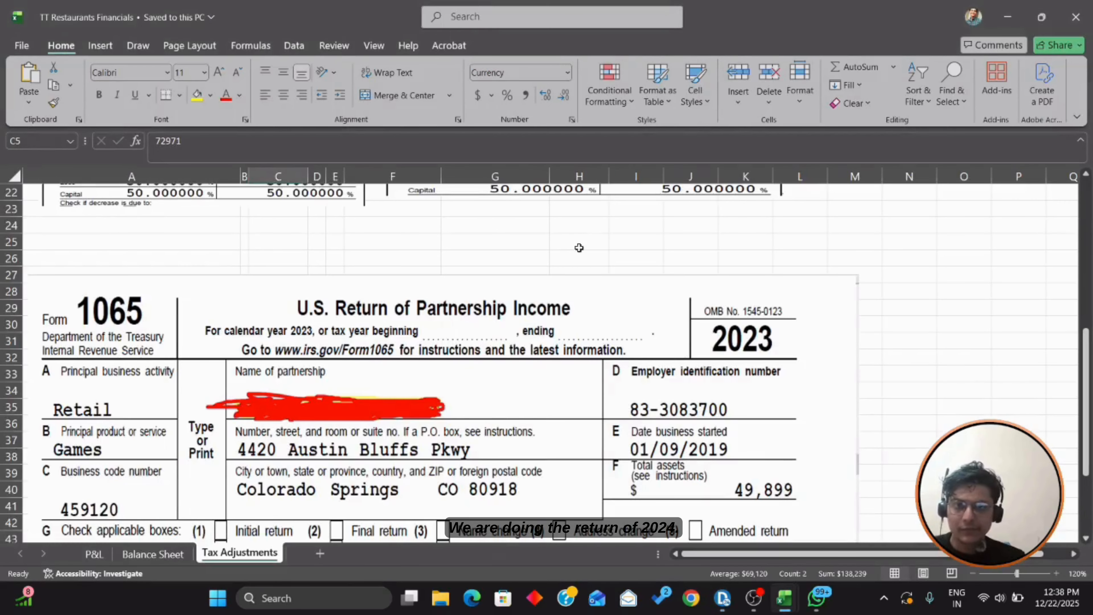
scroll(579, 249, "down", 1)
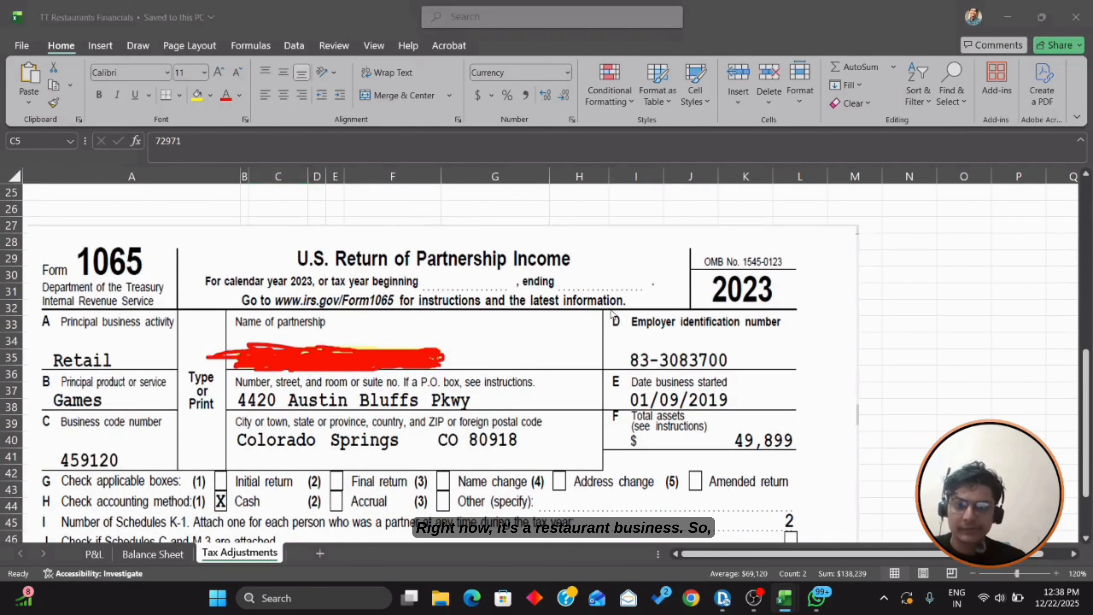
key("alt+Tab")
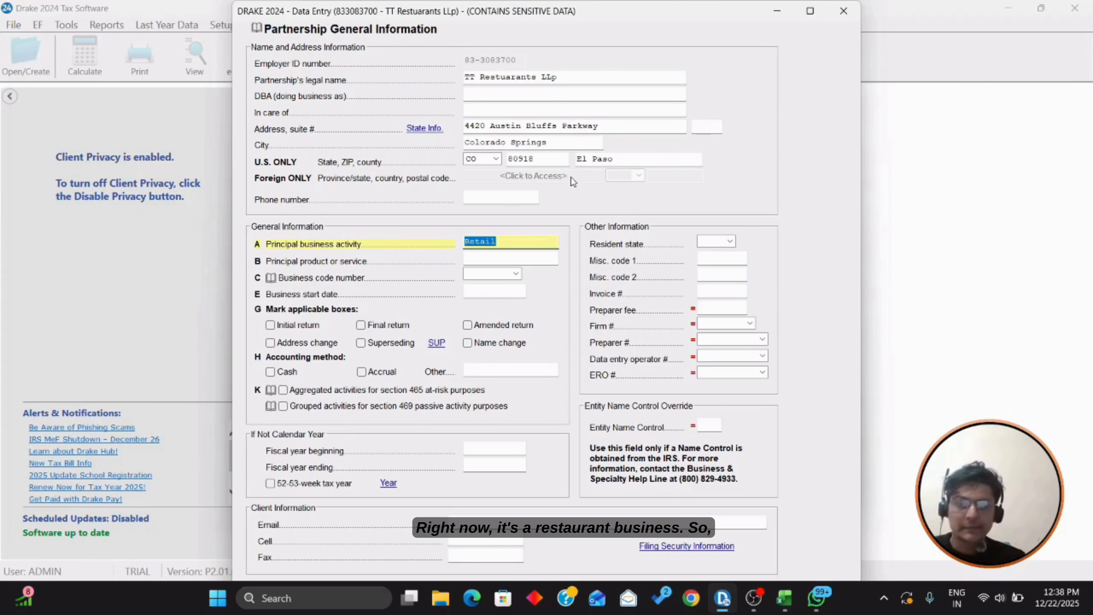
Step: Enter Resturants as the principal product or service and check the workpaper for the business code
left_click(496, 258)
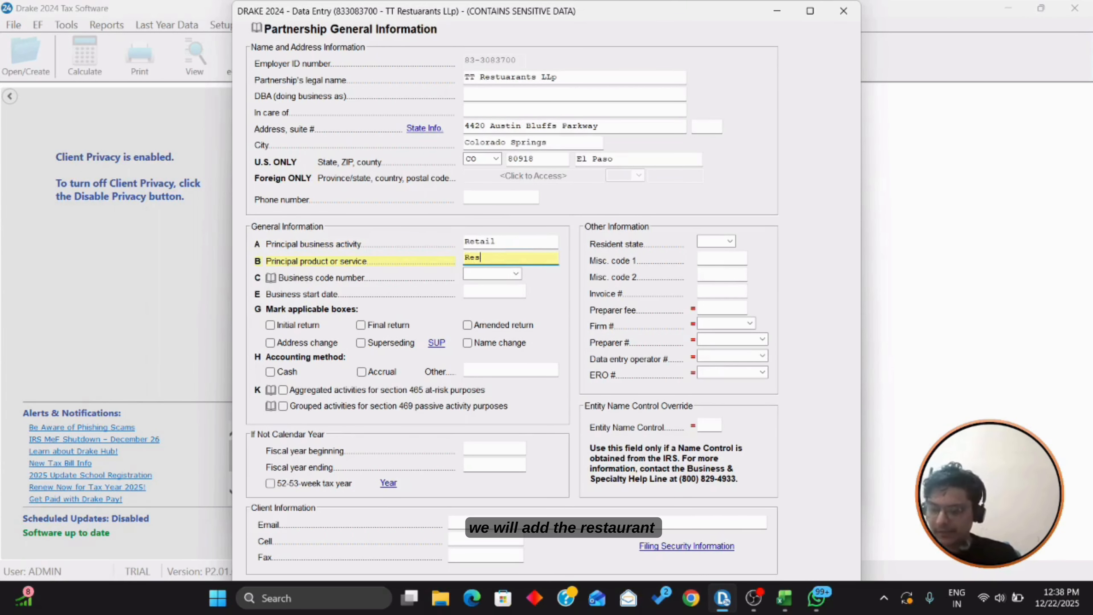
type("Resturants")
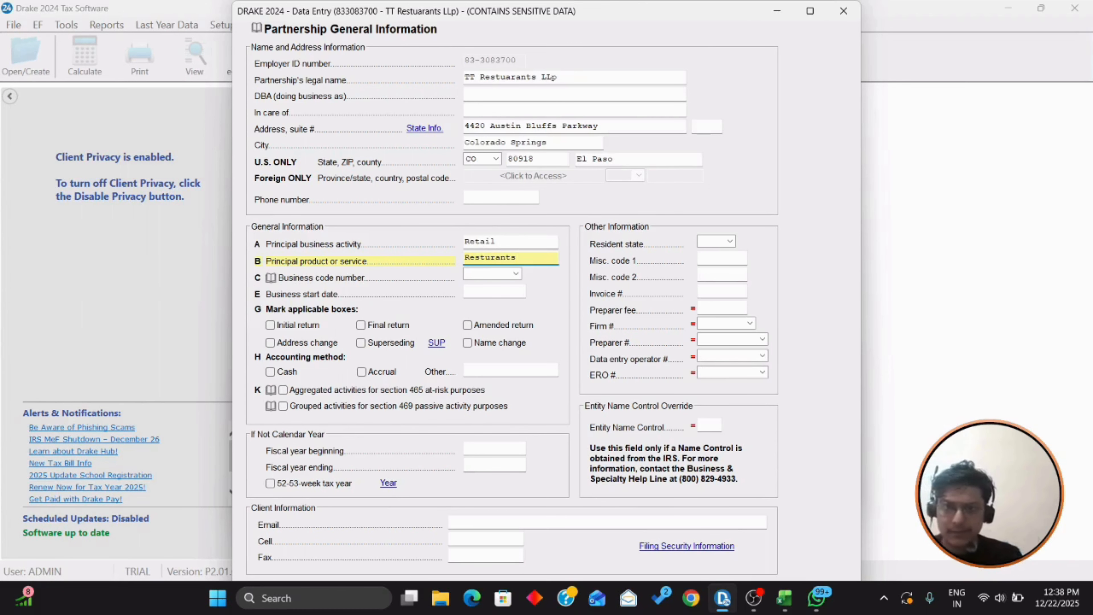
key("Tab")
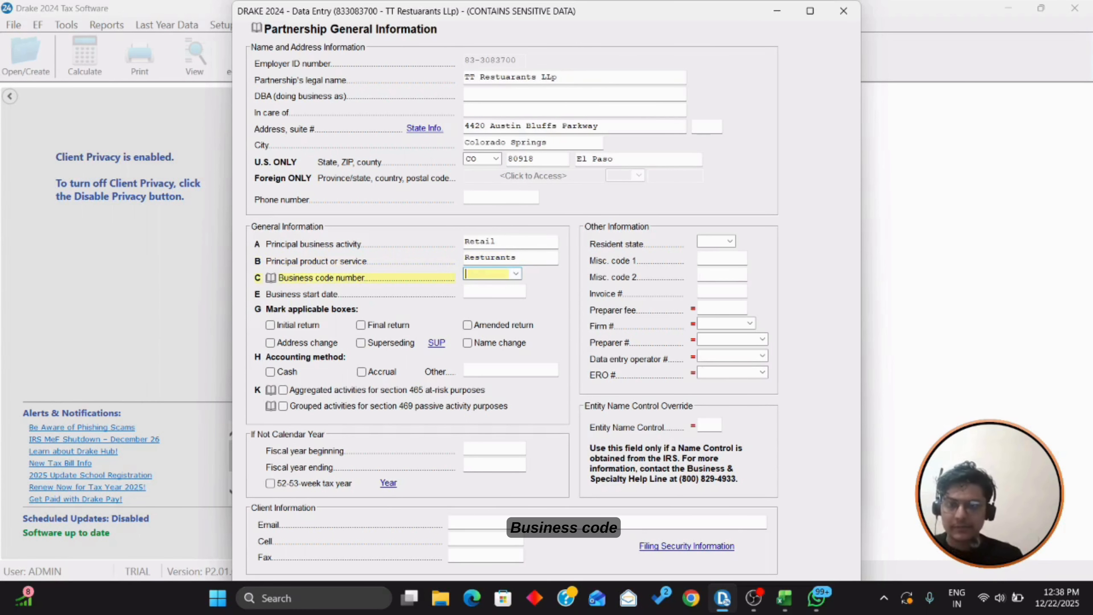
key("alt+Tab")
scroll(592, 282, "down", 1)
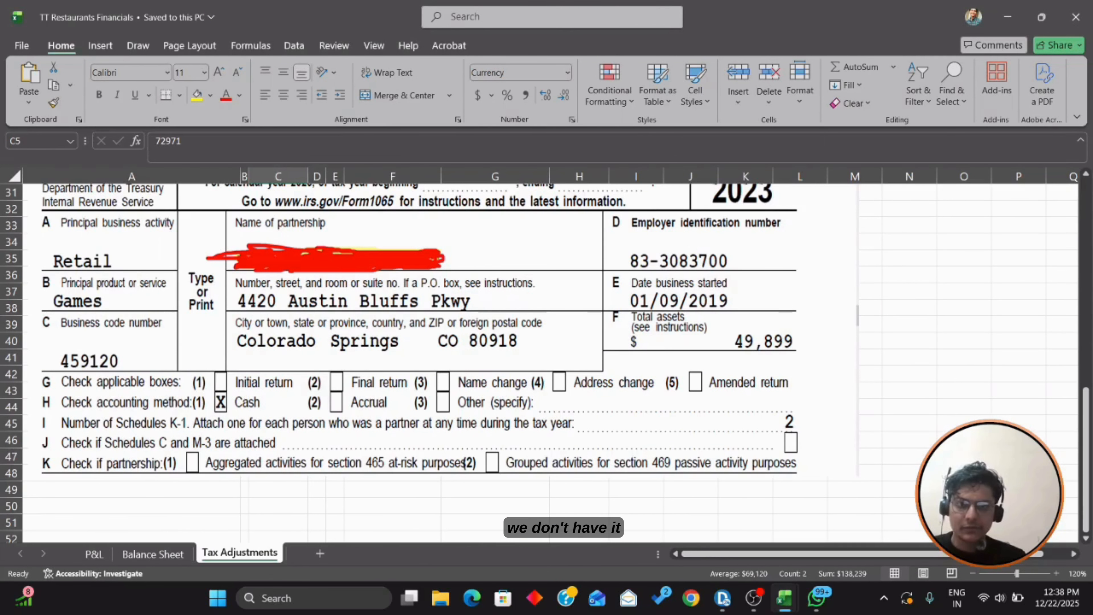
scroll(545, 362, "up", 1)
key("alt+Tab")
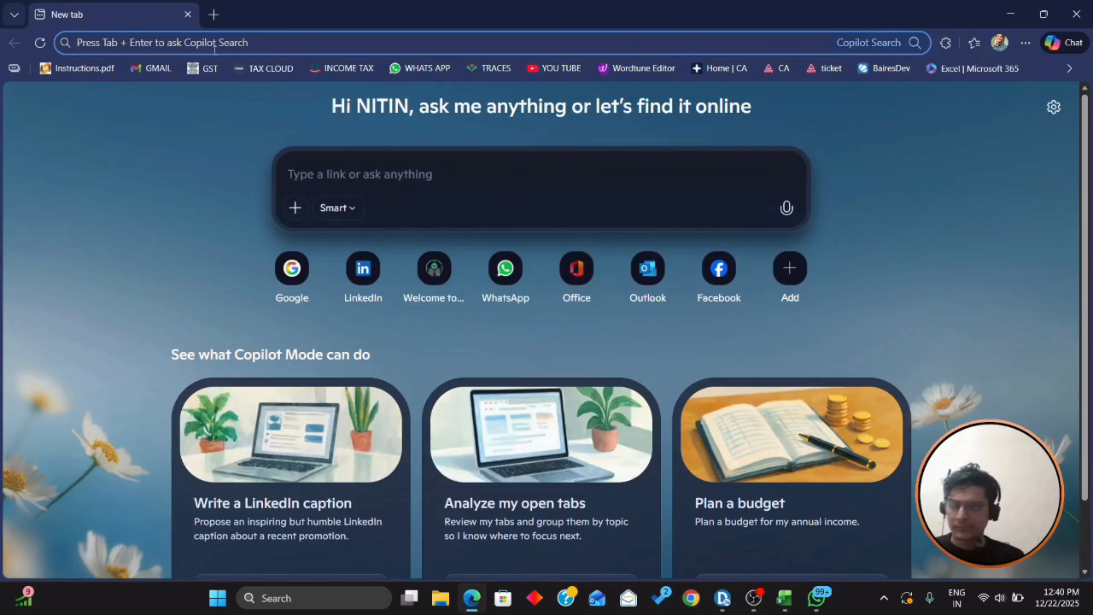
Step: Search 'resturants business code Naics' online to find 722511 Full-Service Restaurants
type("restu")
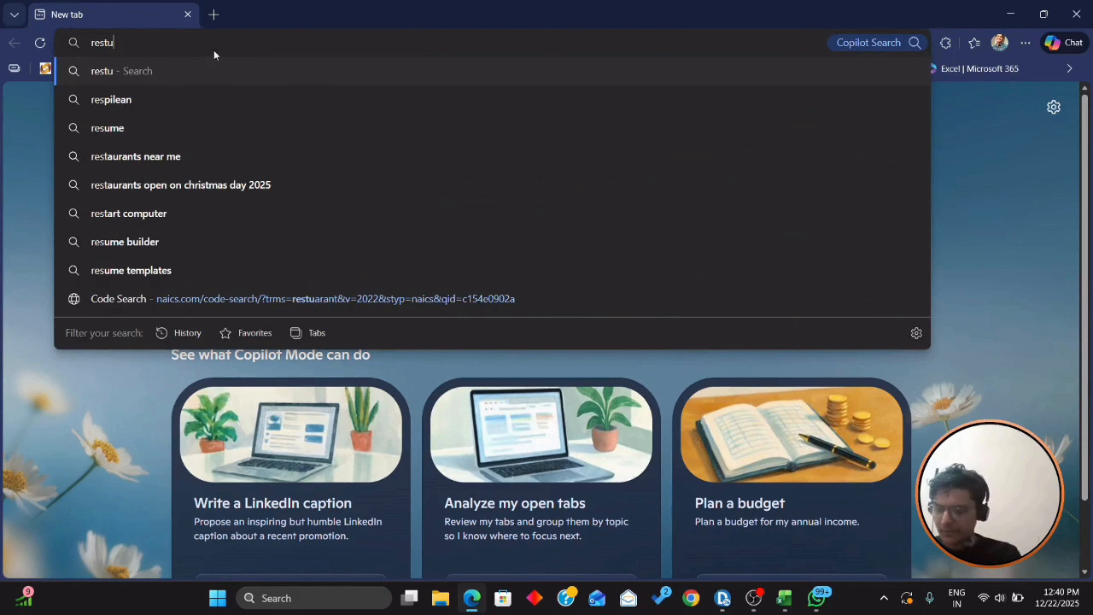
type("rants bu")
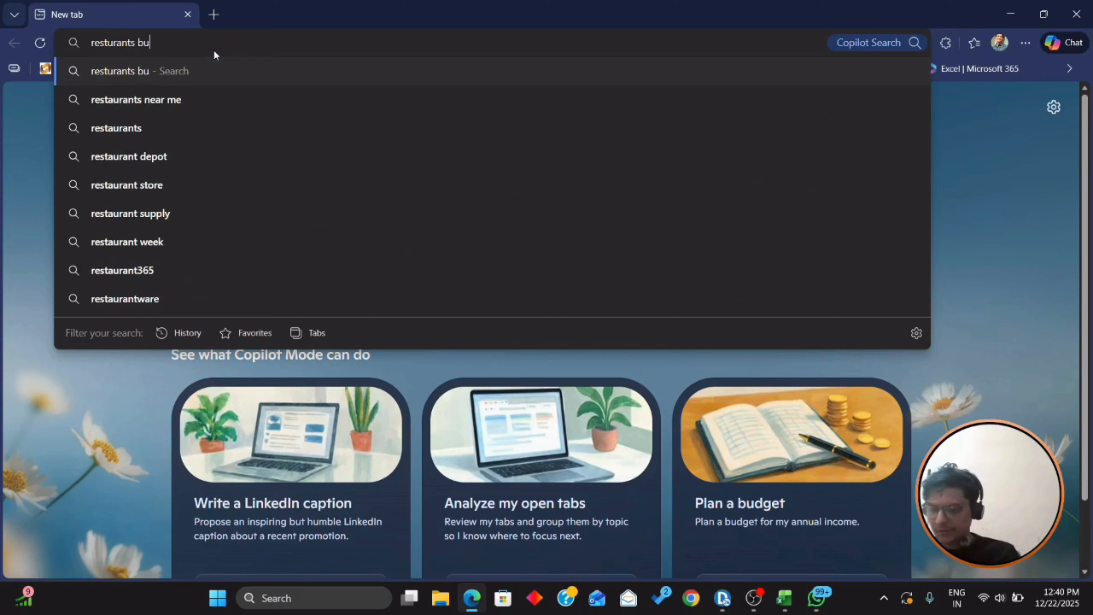
type("siness code Naics")
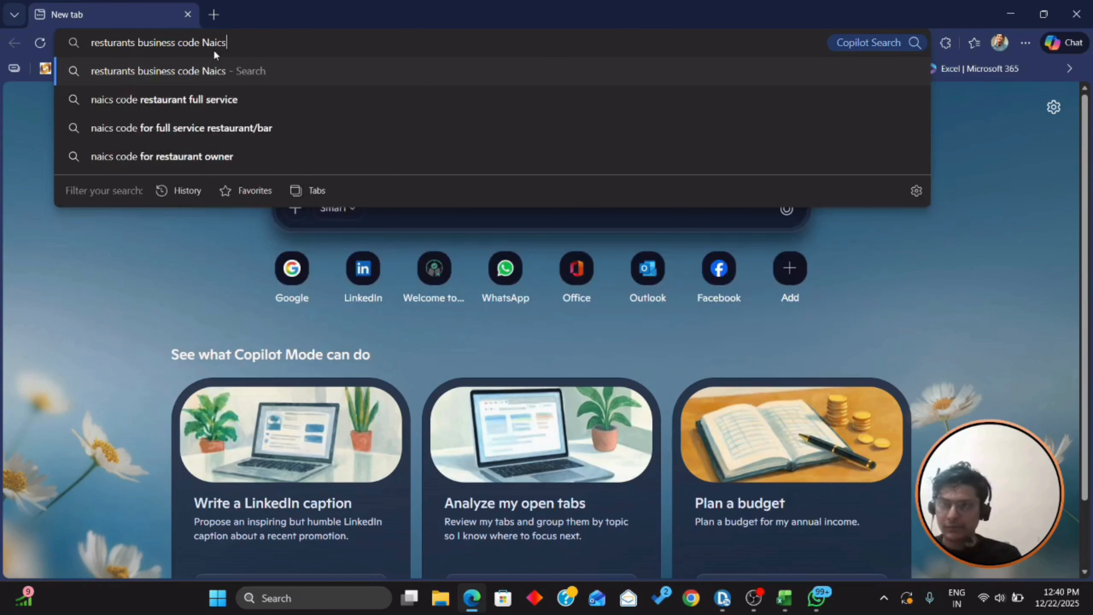
key("Return")
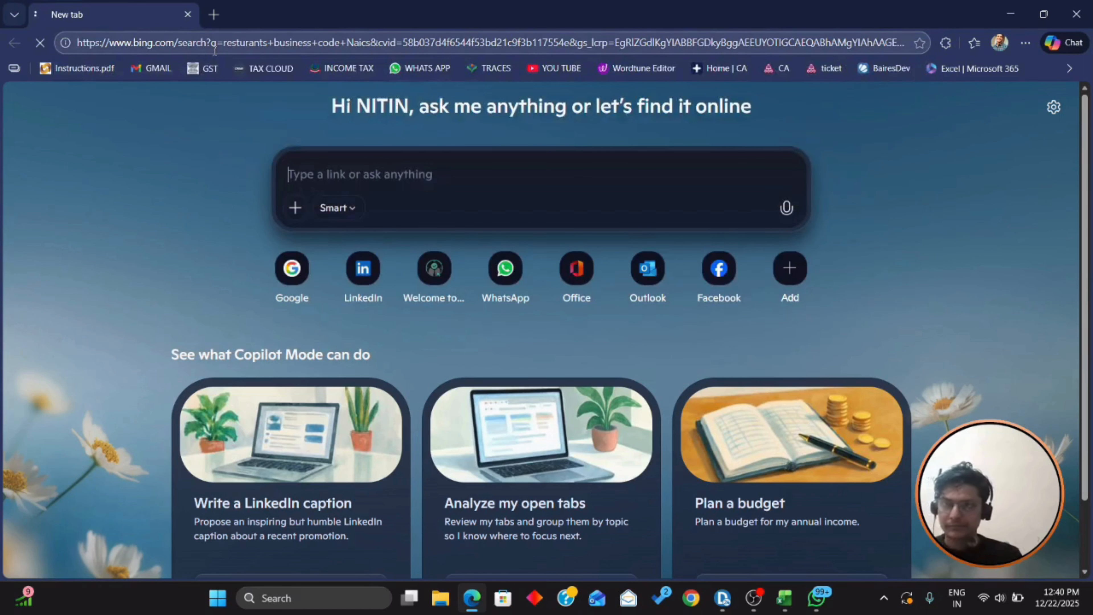
scroll(527, 174, "down", 2)
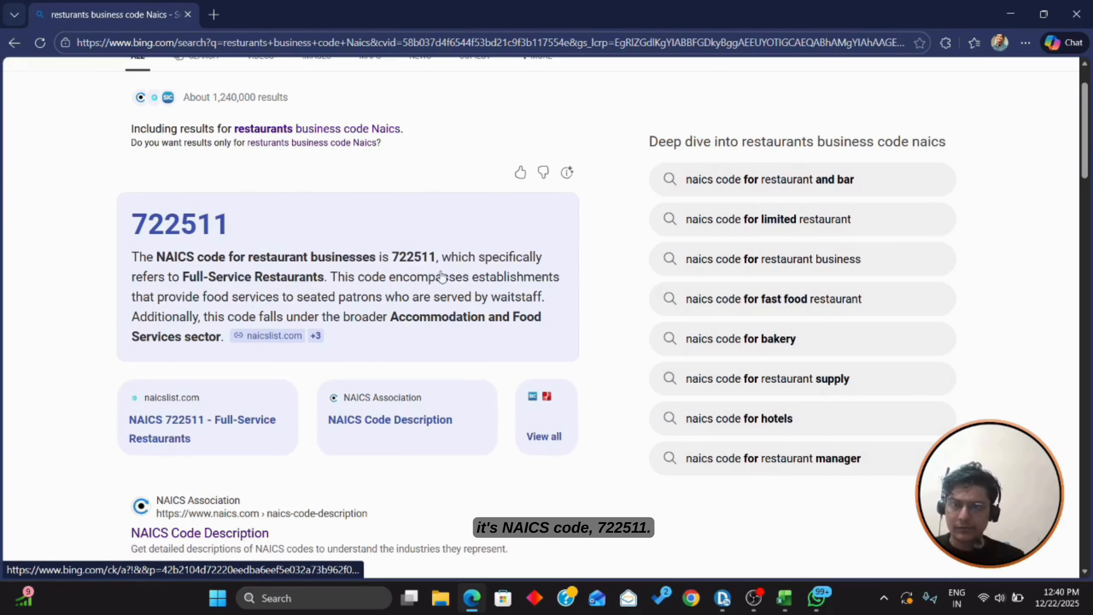
mouse_move(438, 279)
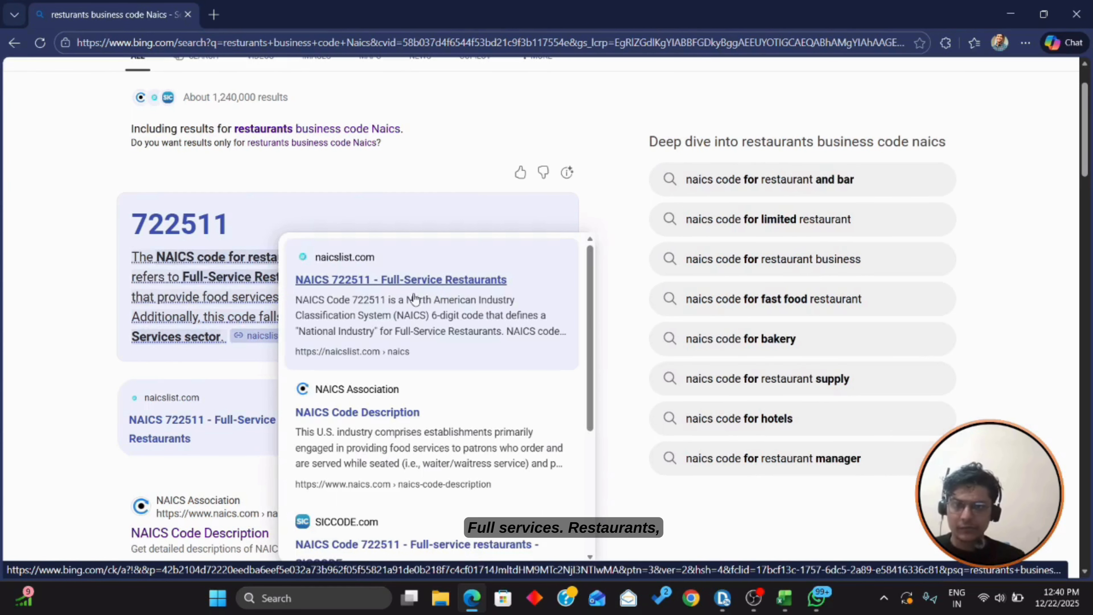
left_click(1015, 21)
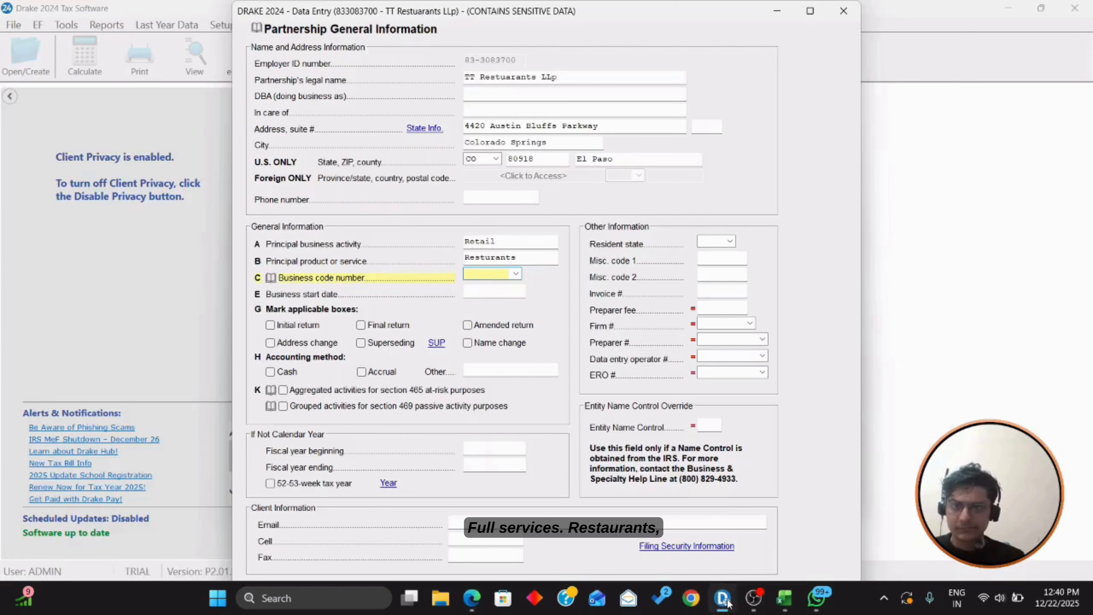
Step: Set the business code number to 722511 Full-Service Restaurants
type("72")
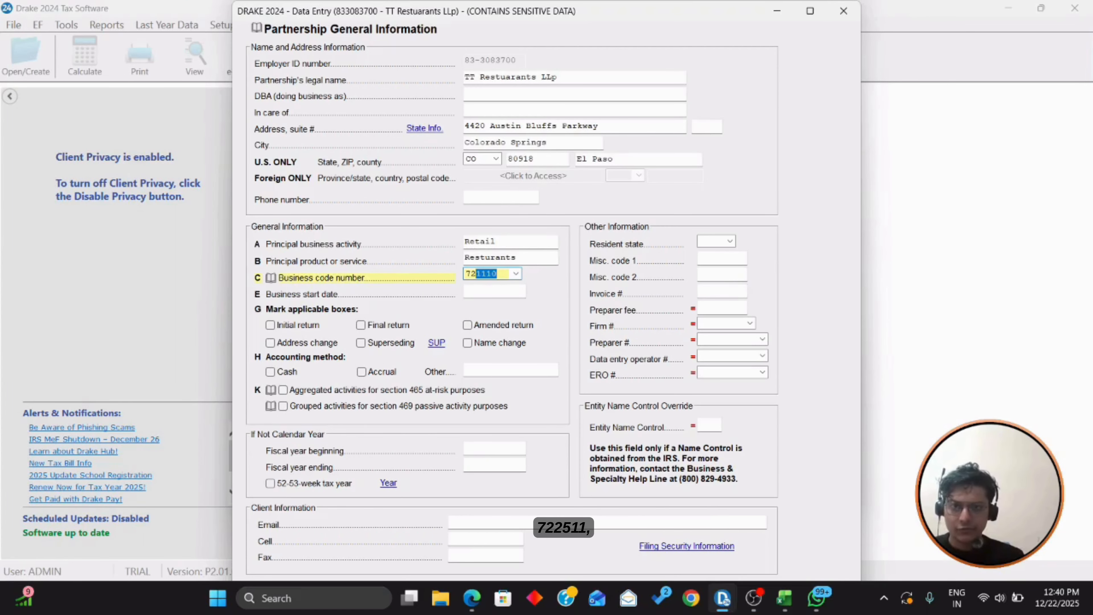
type("2511")
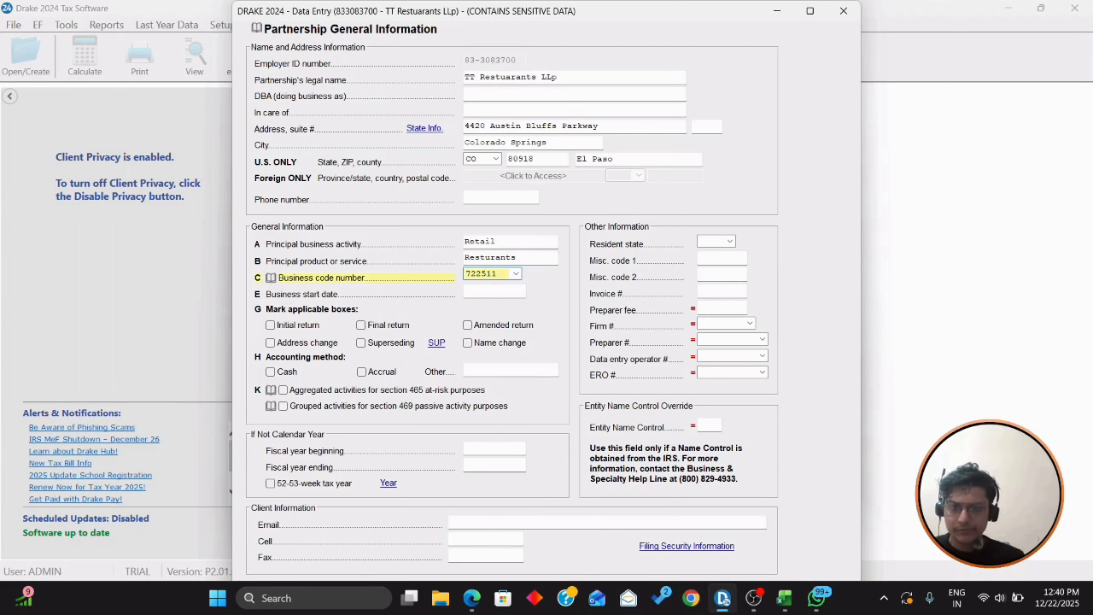
left_click(515, 273)
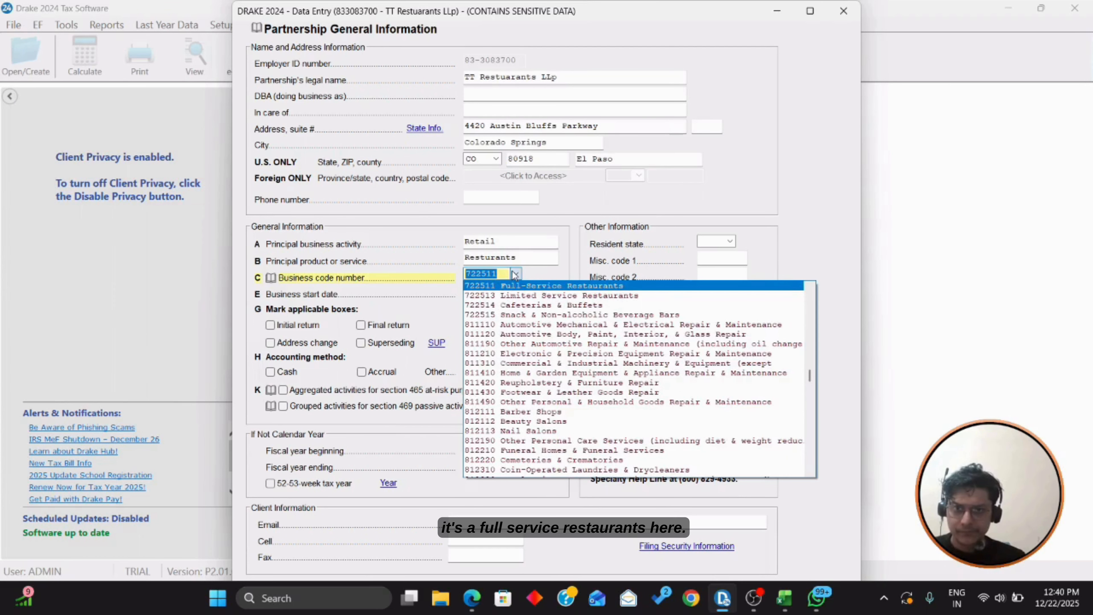
left_click(519, 284)
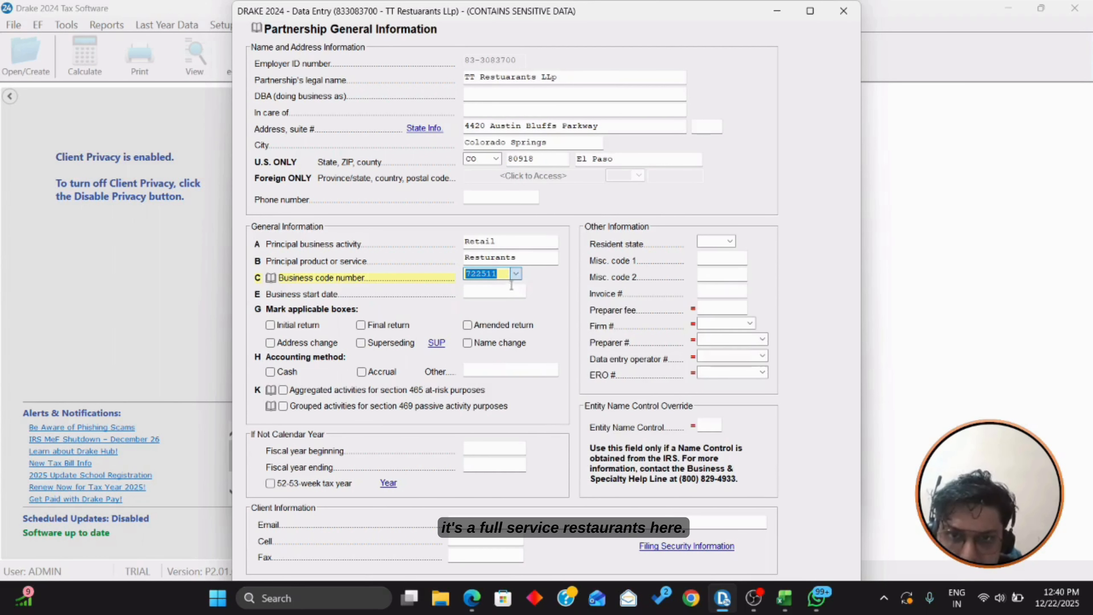
key("Tab")
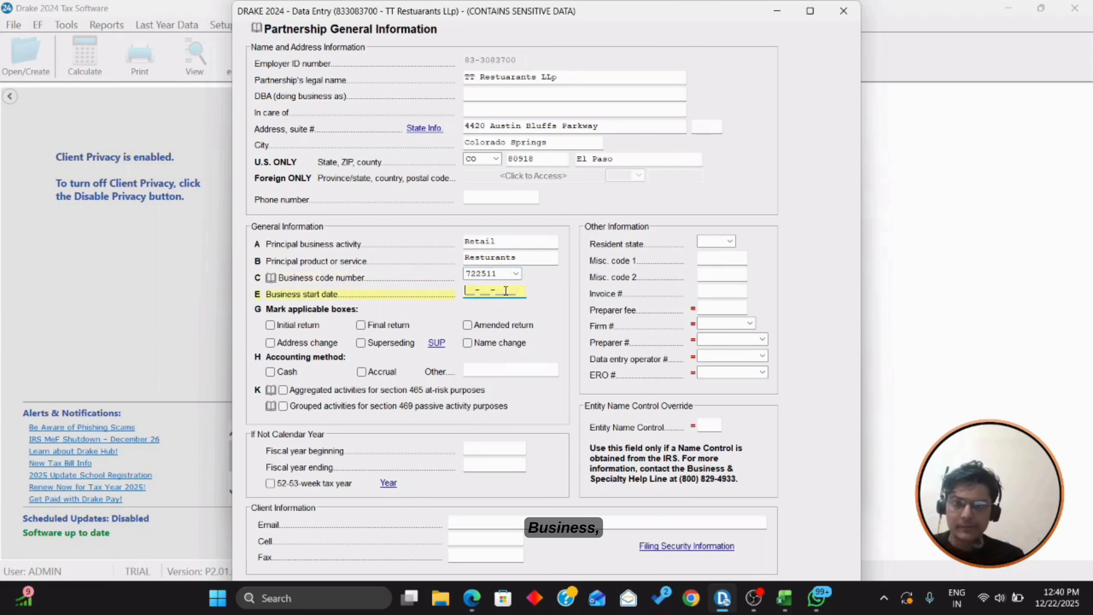
Step: Enter business start date 01-09-2019, select the cash accounting method, and close the screen
key("alt+Tab")
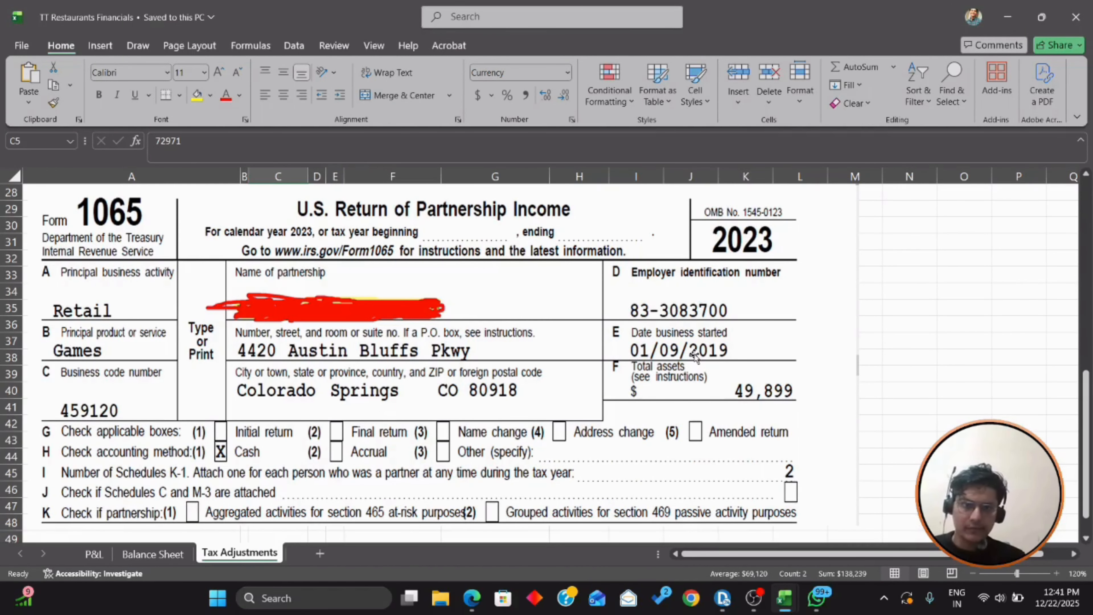
key("alt+Tab")
type("01-0")
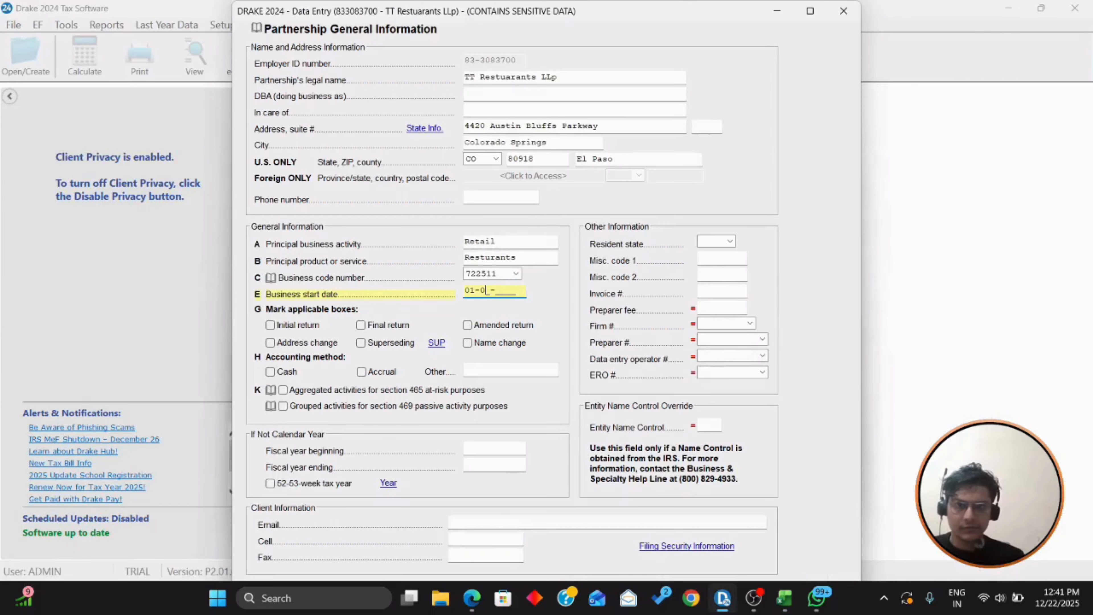
type("9")
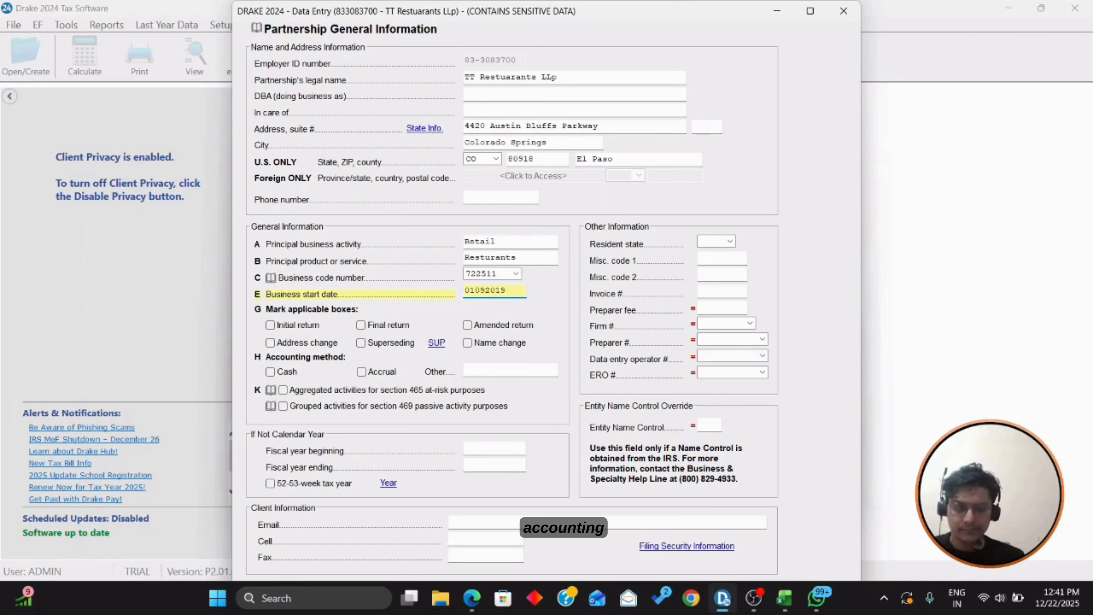
type("-2019")
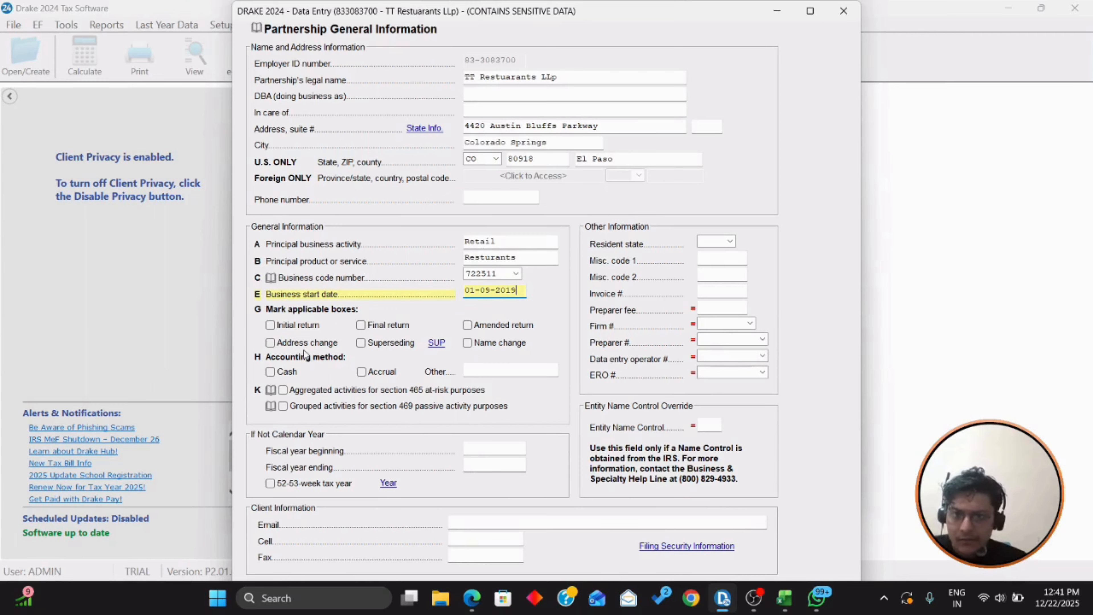
left_click(286, 371)
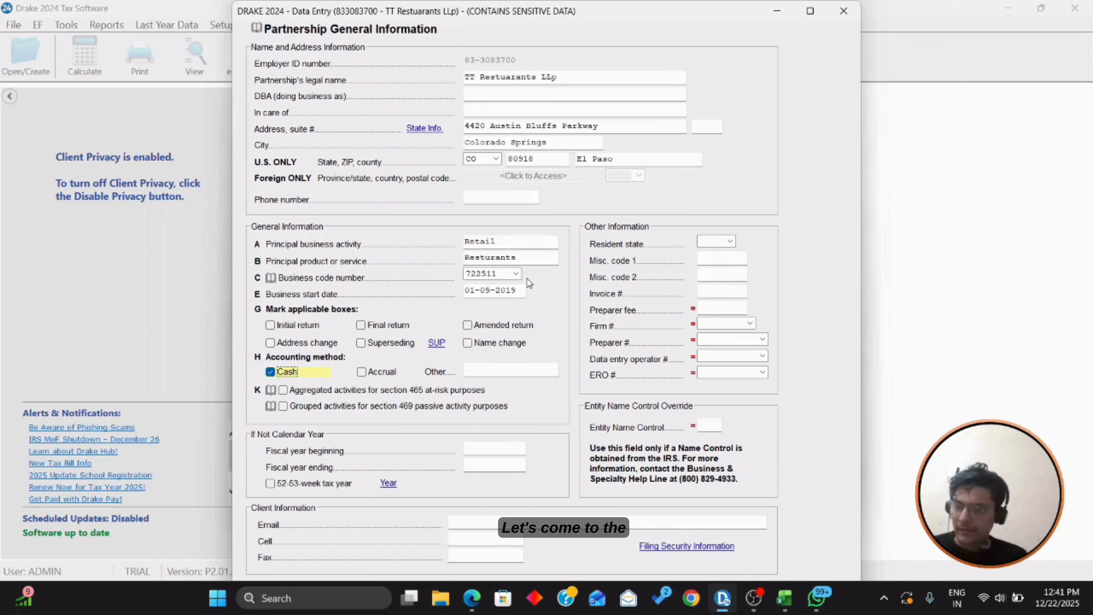
key("Escape")
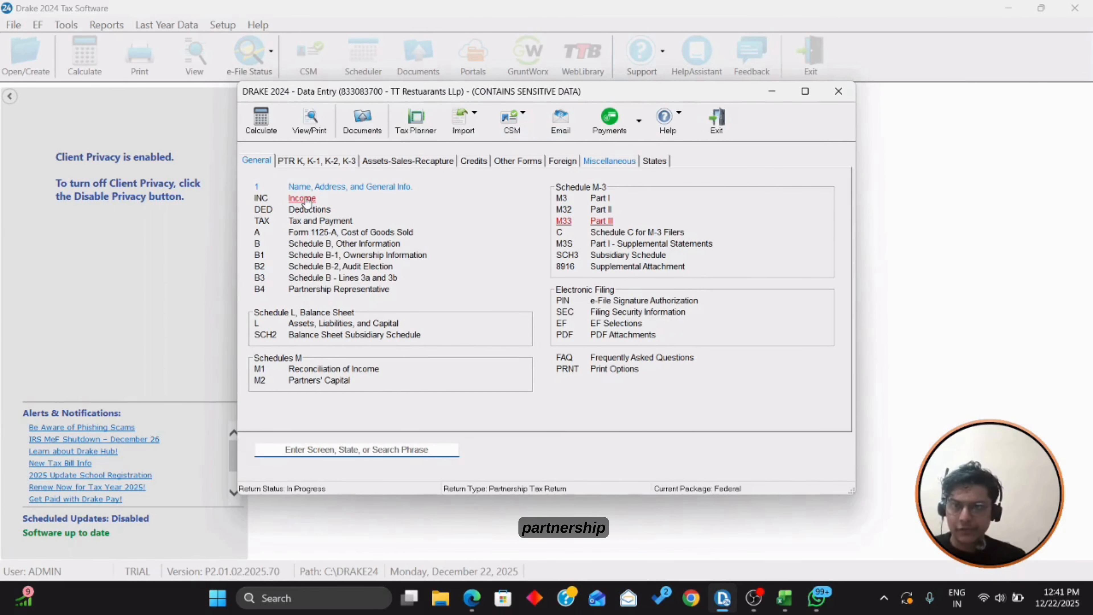
Step: Open K1 Schedule K-1 Partner Information and bring up the first partner's detail screen
left_click(307, 165)
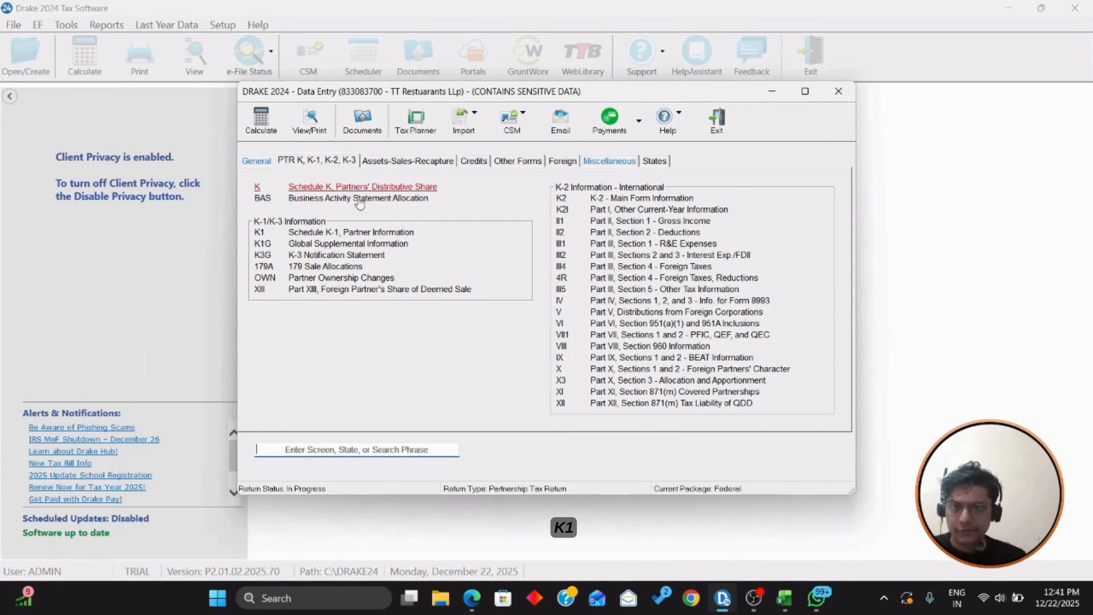
left_click(328, 233)
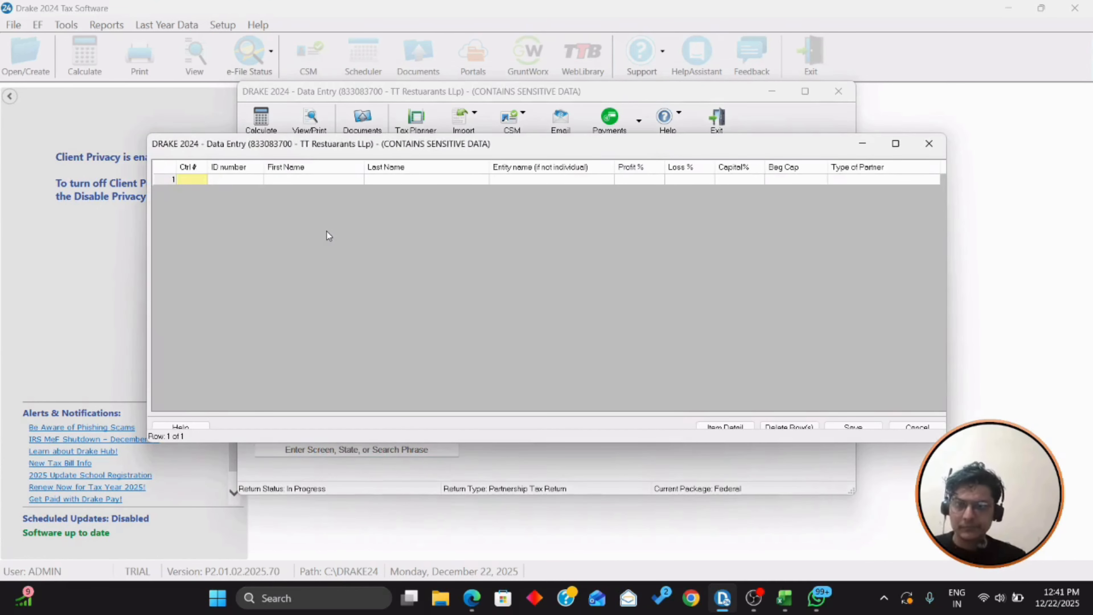
key("alt+Tab")
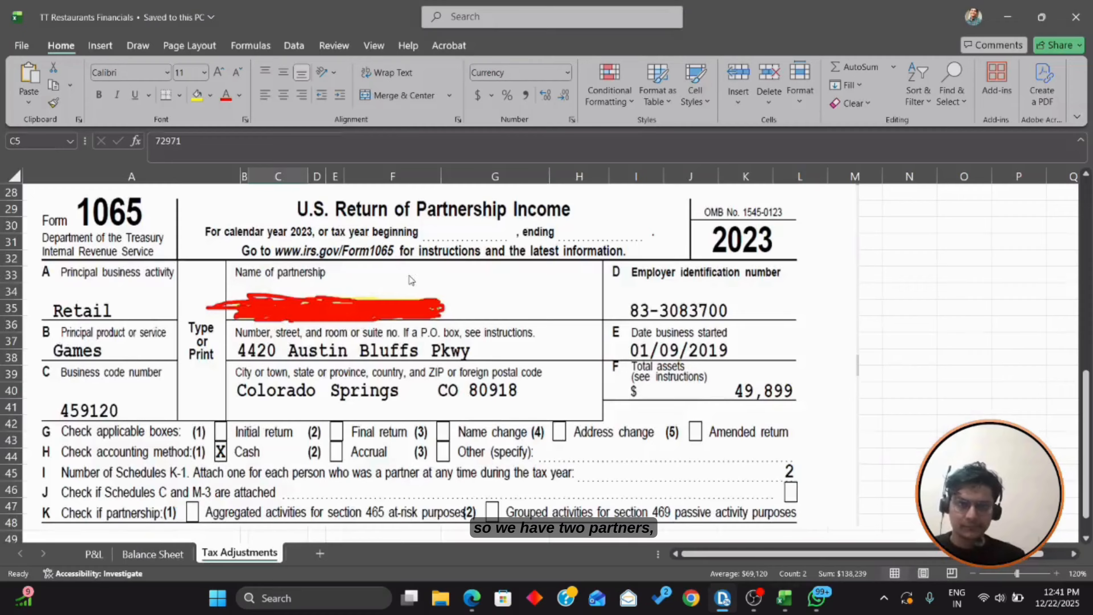
scroll(408, 278, "up", 9)
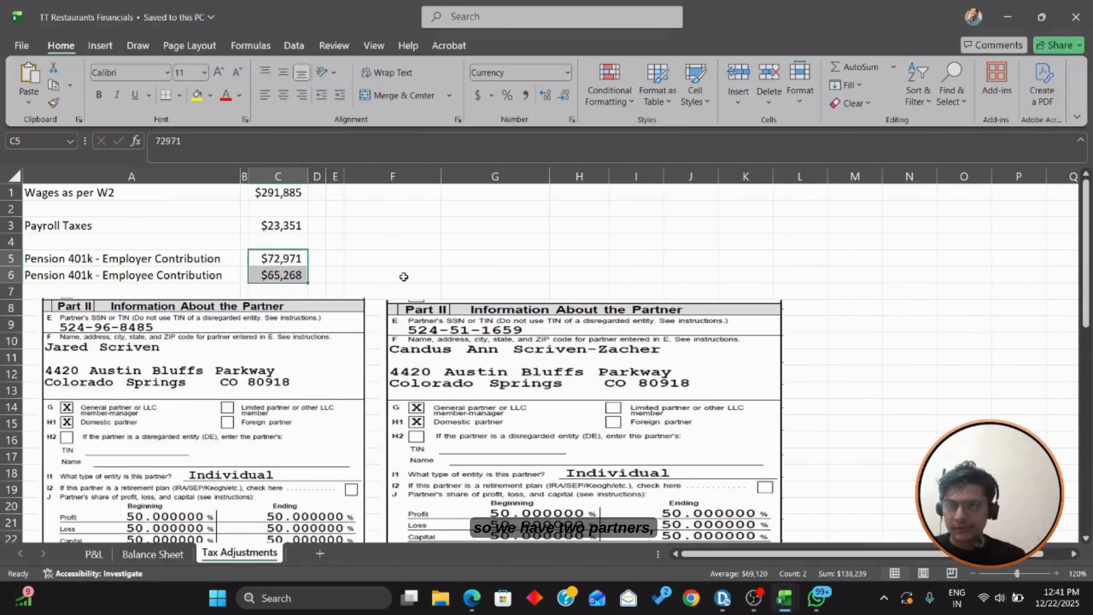
scroll(403, 277, "down", 2)
key("alt+Tab")
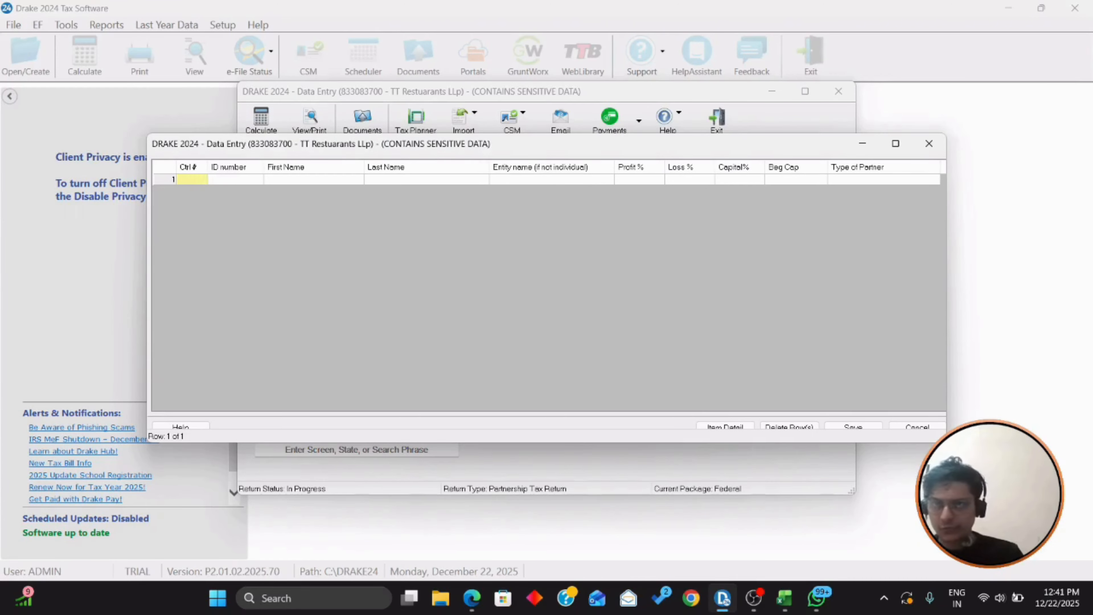
key("Tab")
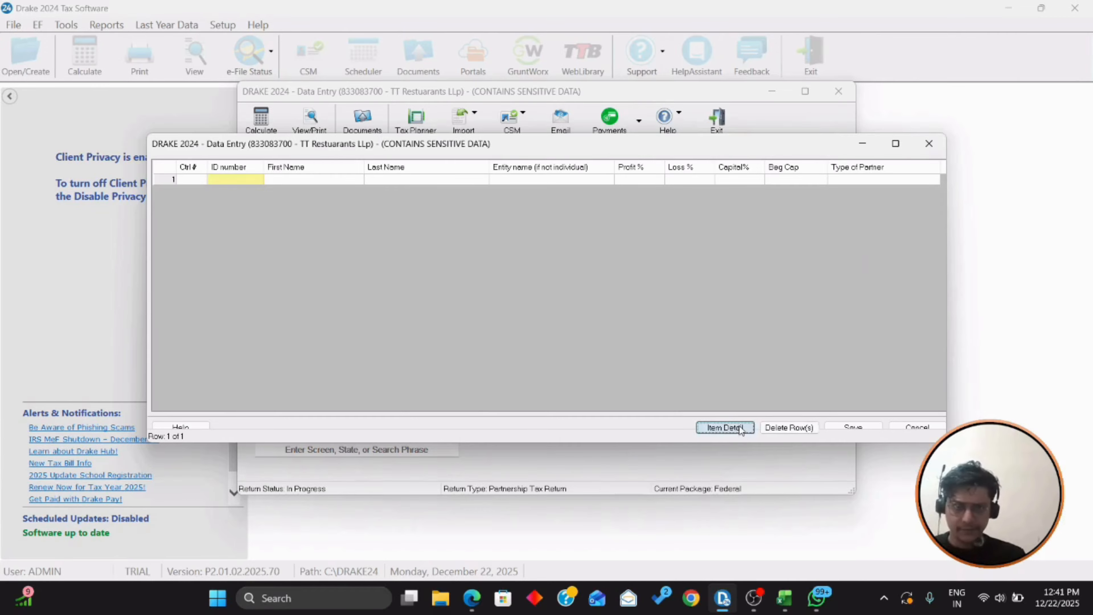
left_click(739, 425)
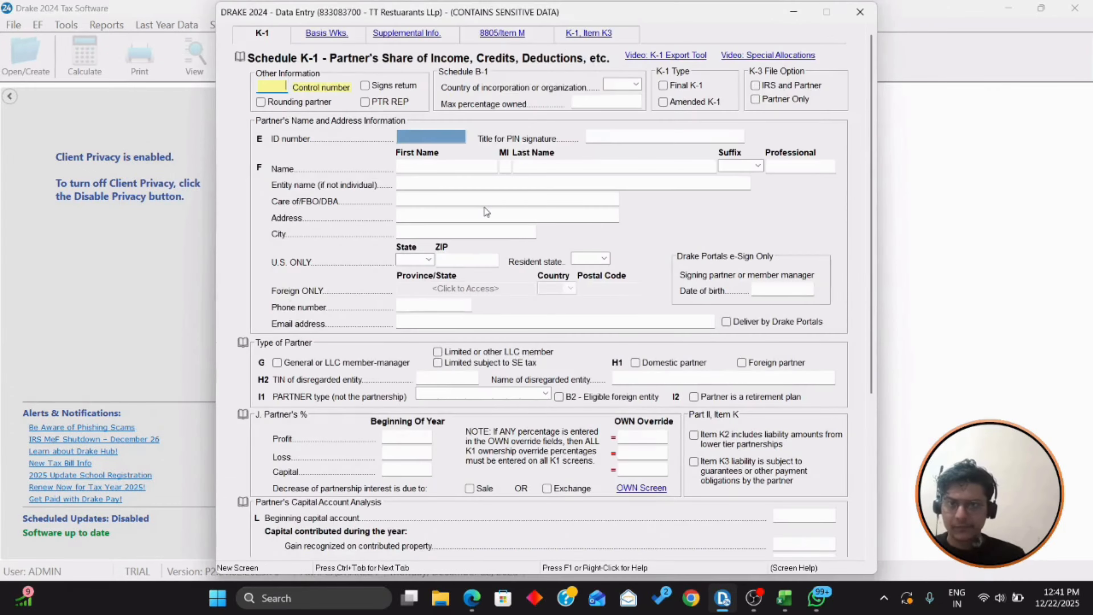
Step: Clear the control number and enter the first partner's SSN from the workpaper
key("alt+Tab")
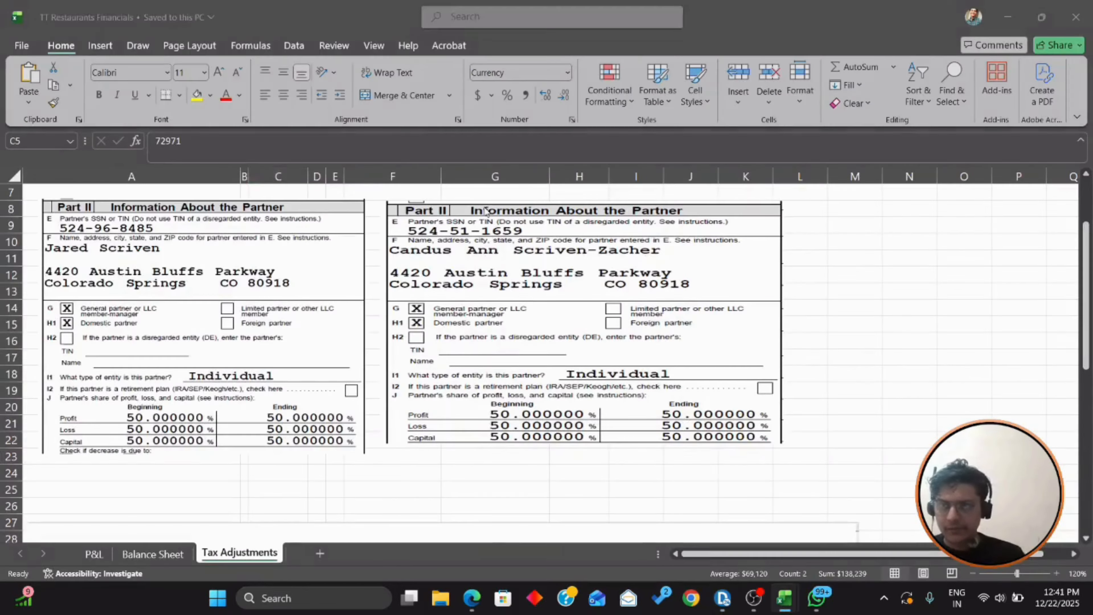
key("alt+Tab")
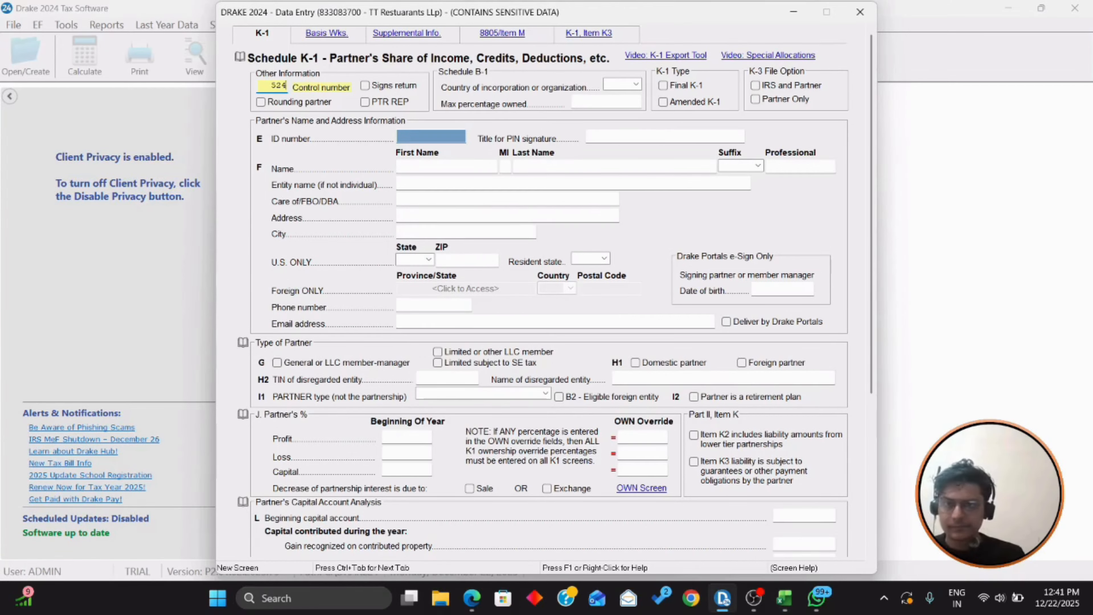
key("BackSpace")
key("BackSpace")
key("BackSpace")
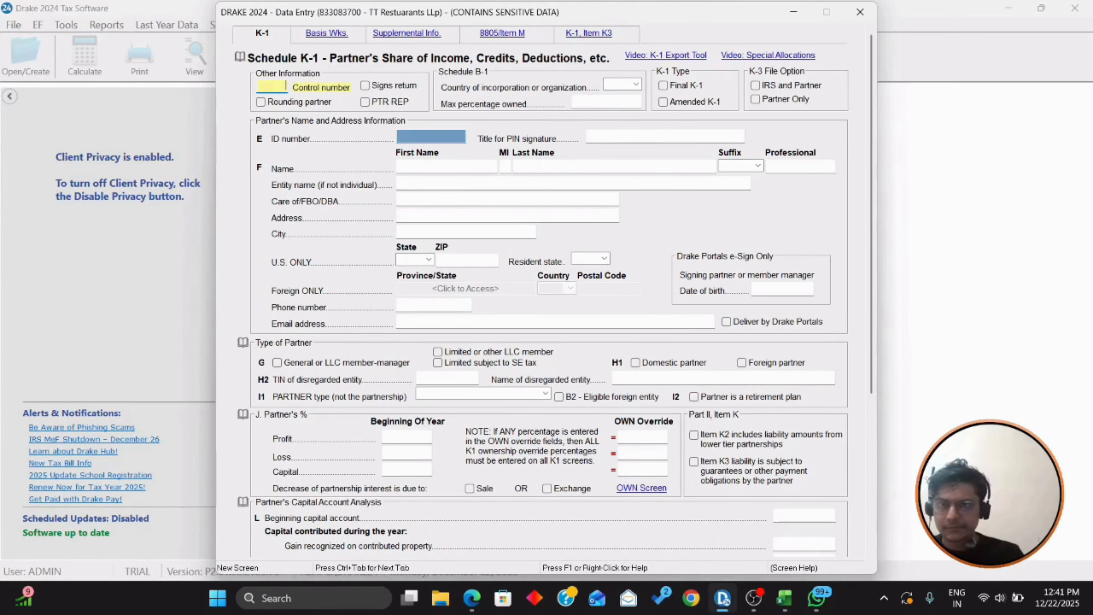
left_click(430, 137)
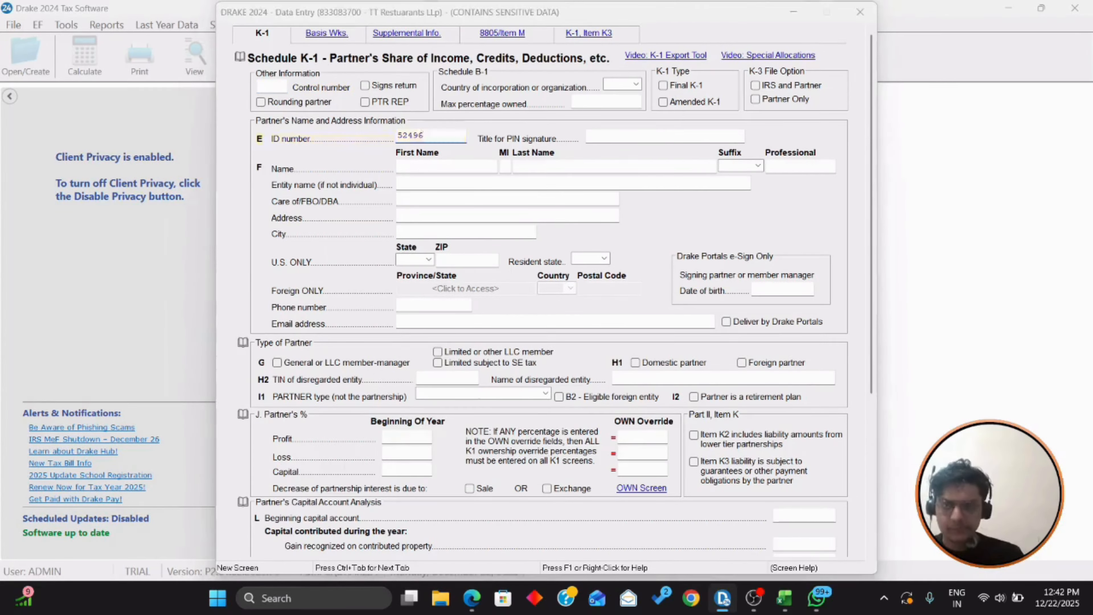
key("alt+Tab")
key("alt+Tab")
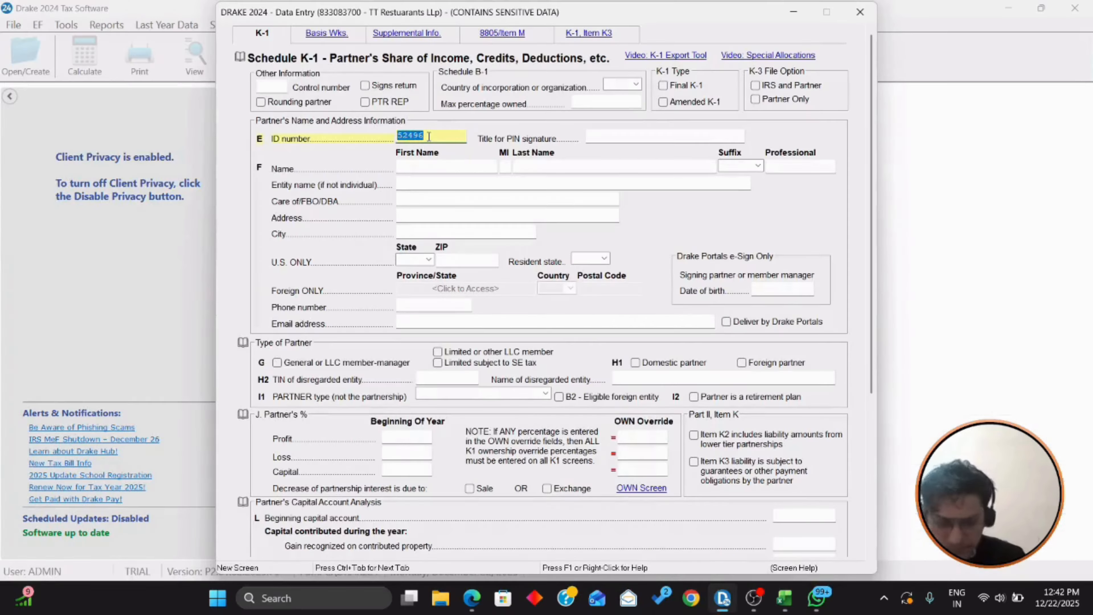
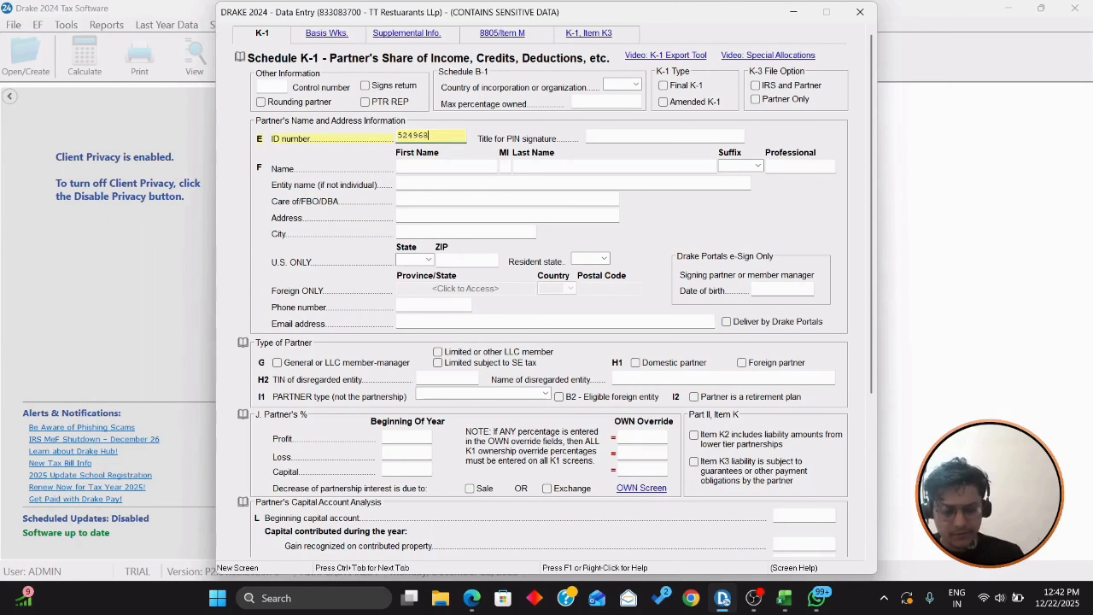
key("Tab")
key("Tab")
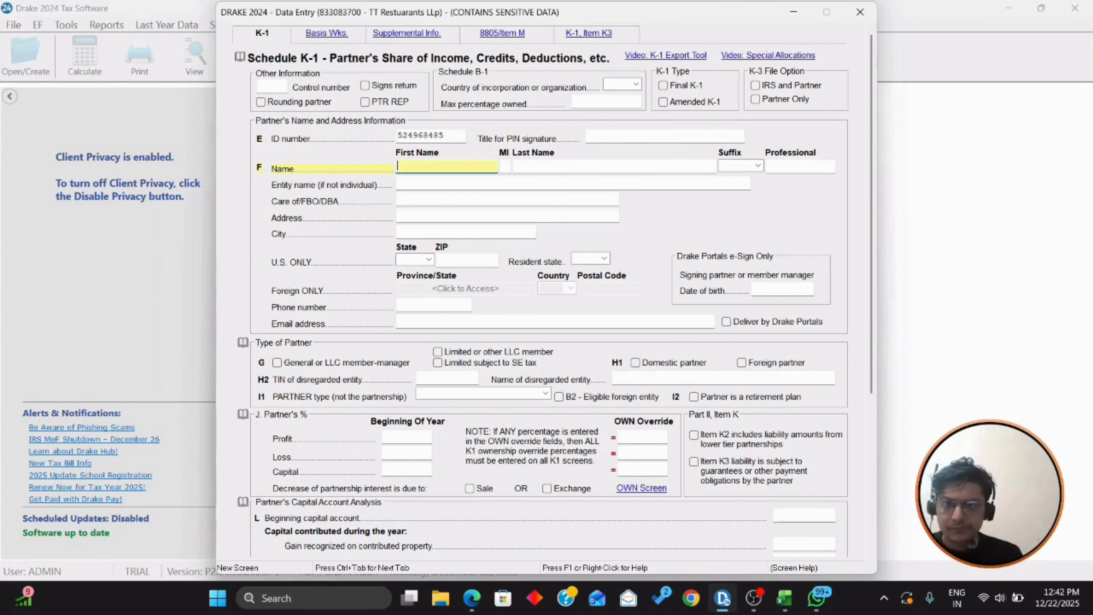
Step: Enter the first partner's first and last name
key("alt+Tab")
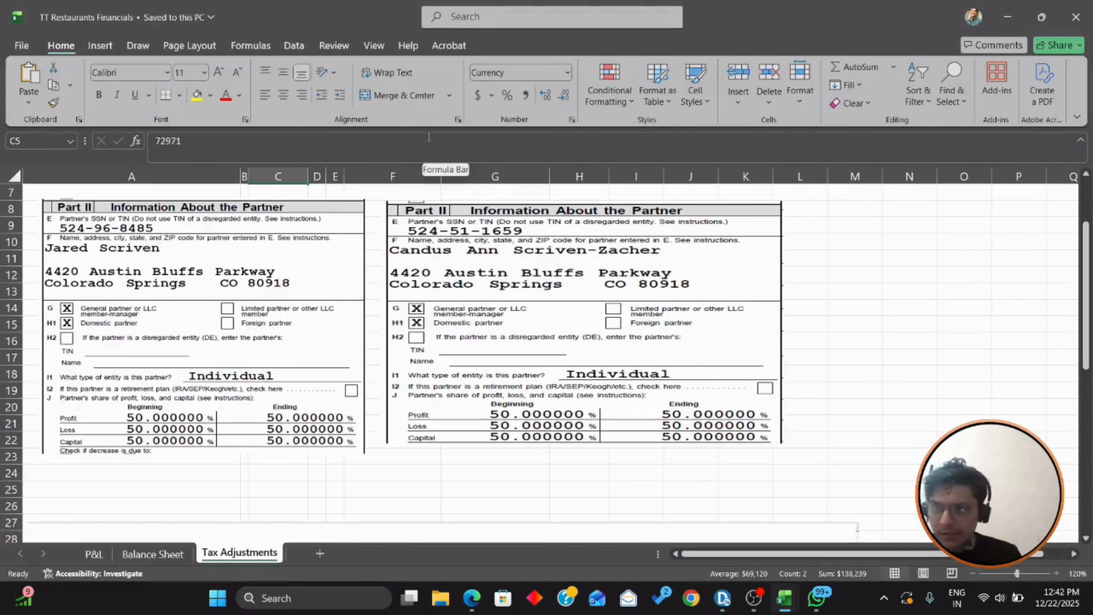
key("alt+Tab")
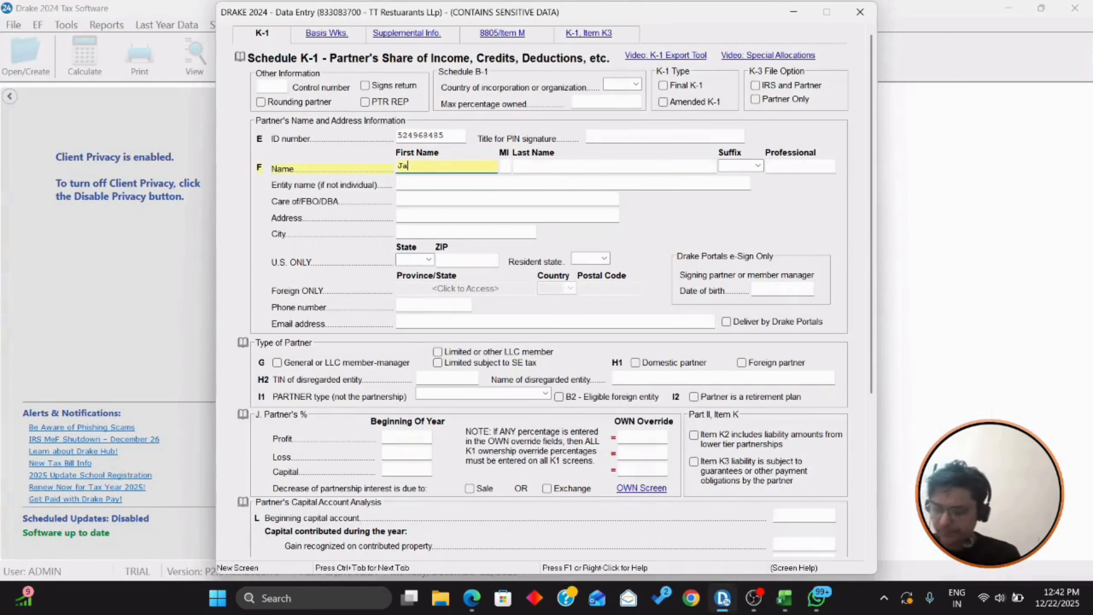
key("Tab")
key("Tab")
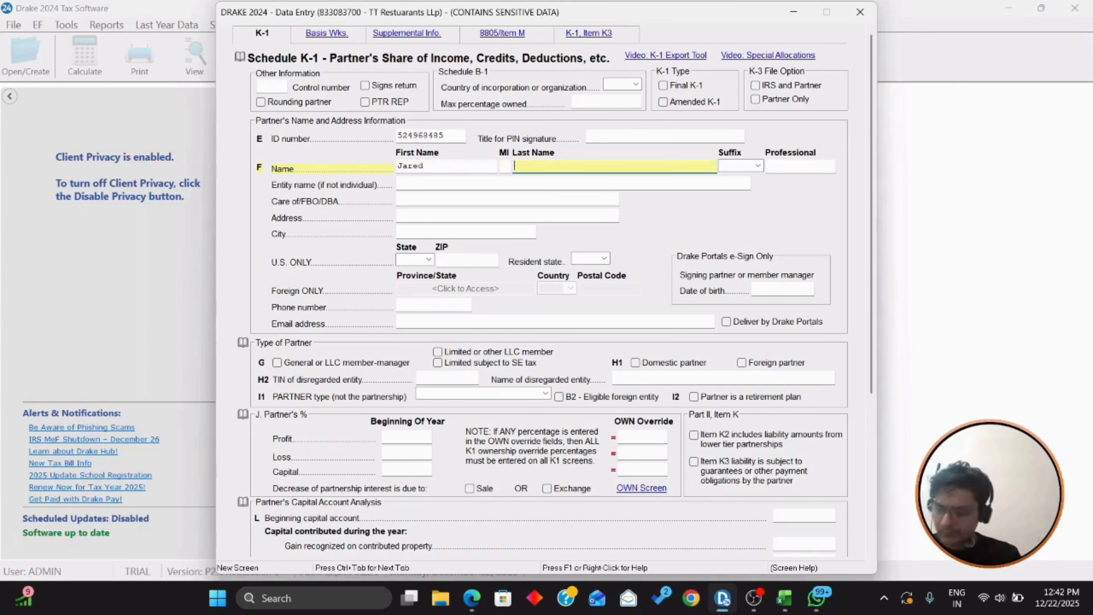
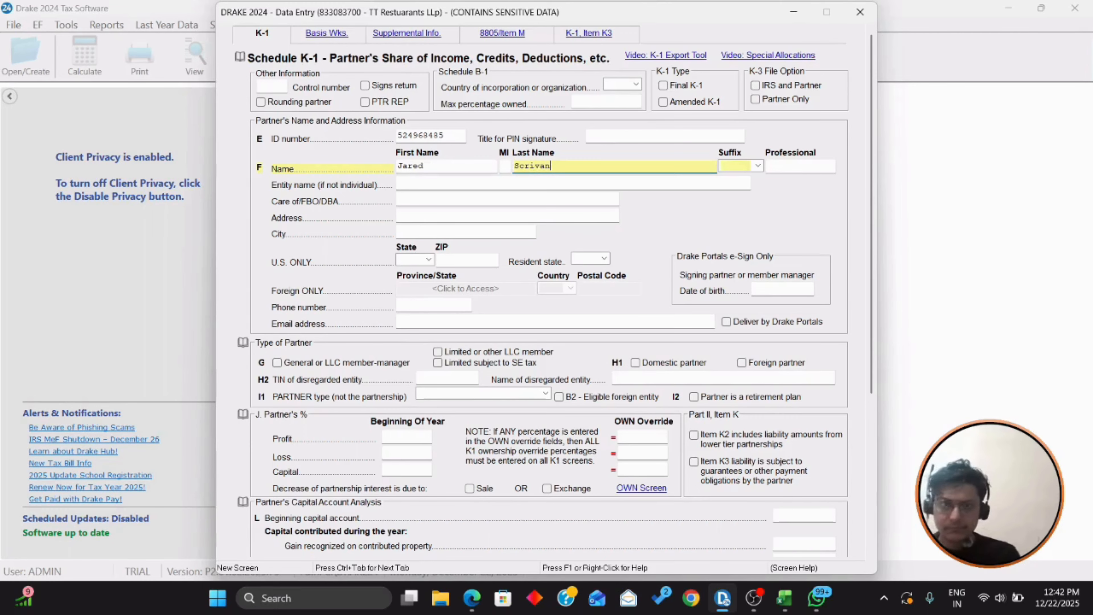
key("Tab")
key("Tab")
key("Tab")
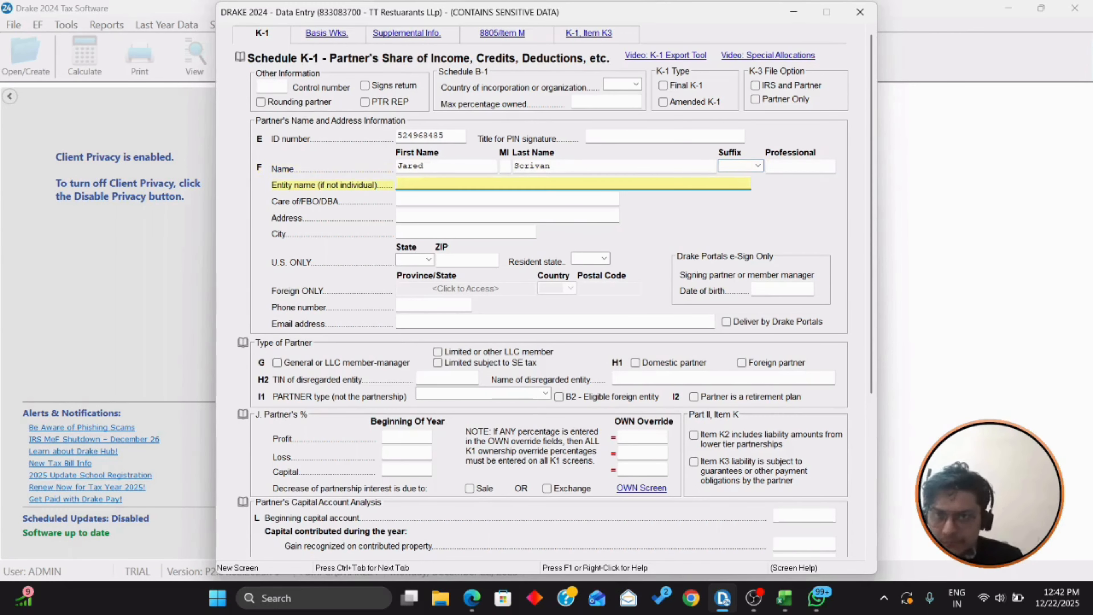
key("Tab")
key("Tab")
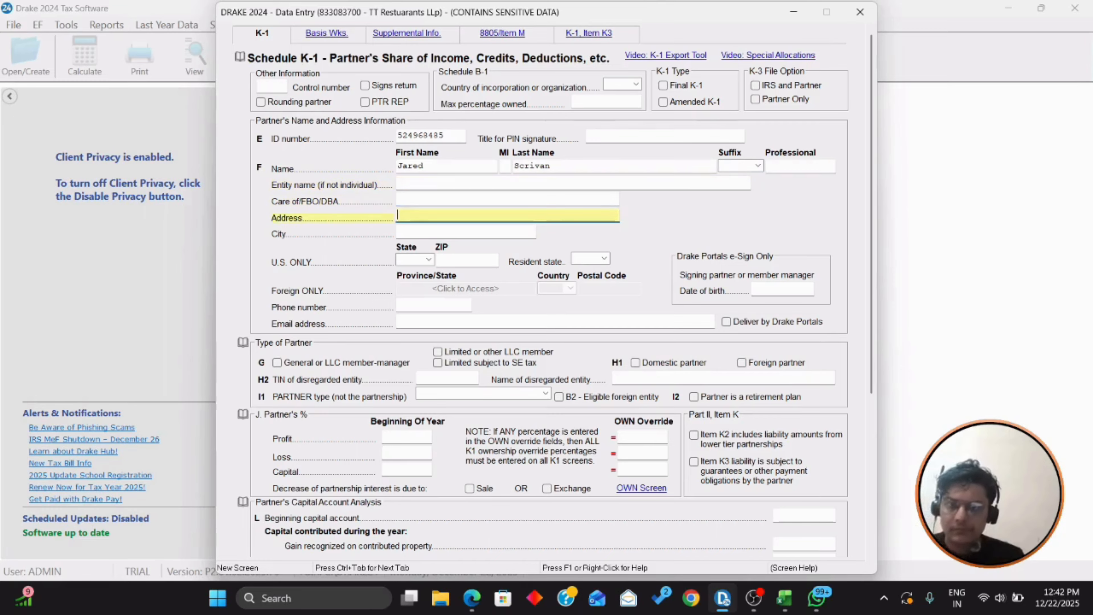
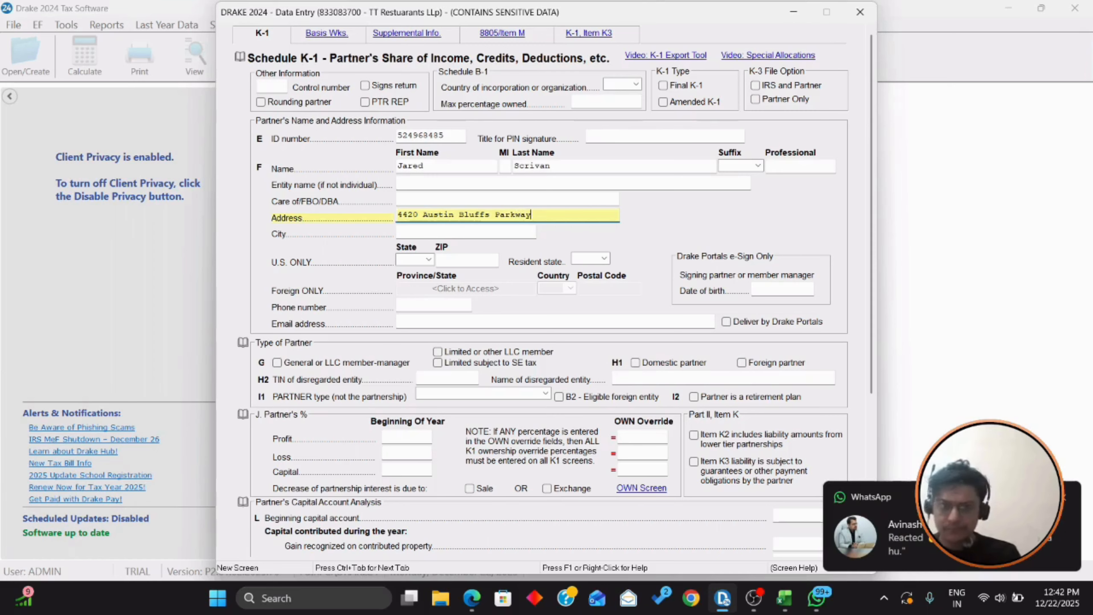
Step: Enter the partner's street address and ZIP code, and set the resident state to CO
key("Tab")
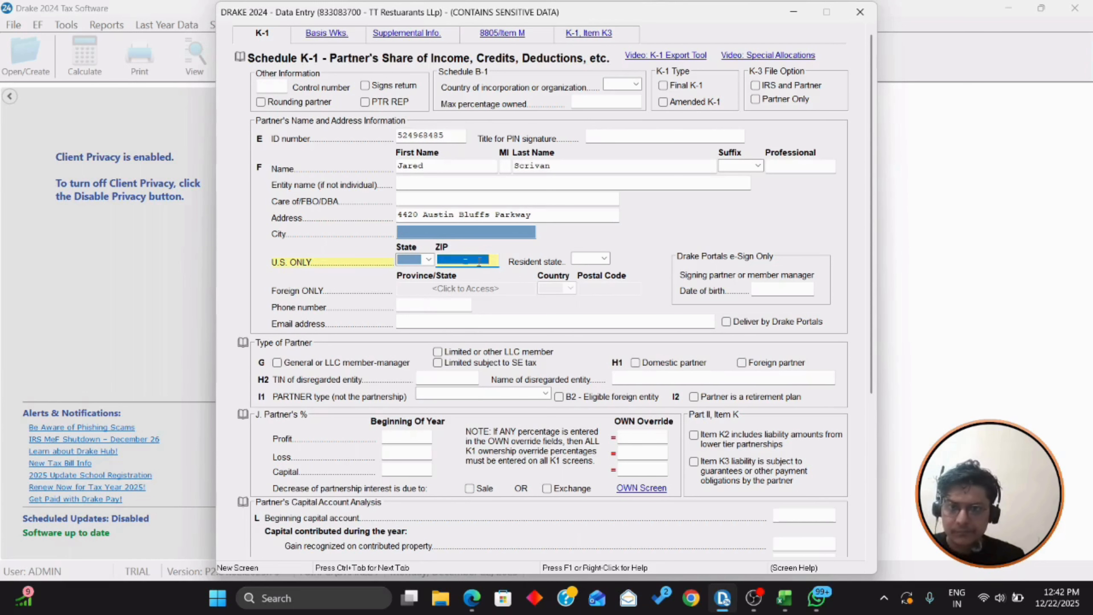
key("alt+Tab")
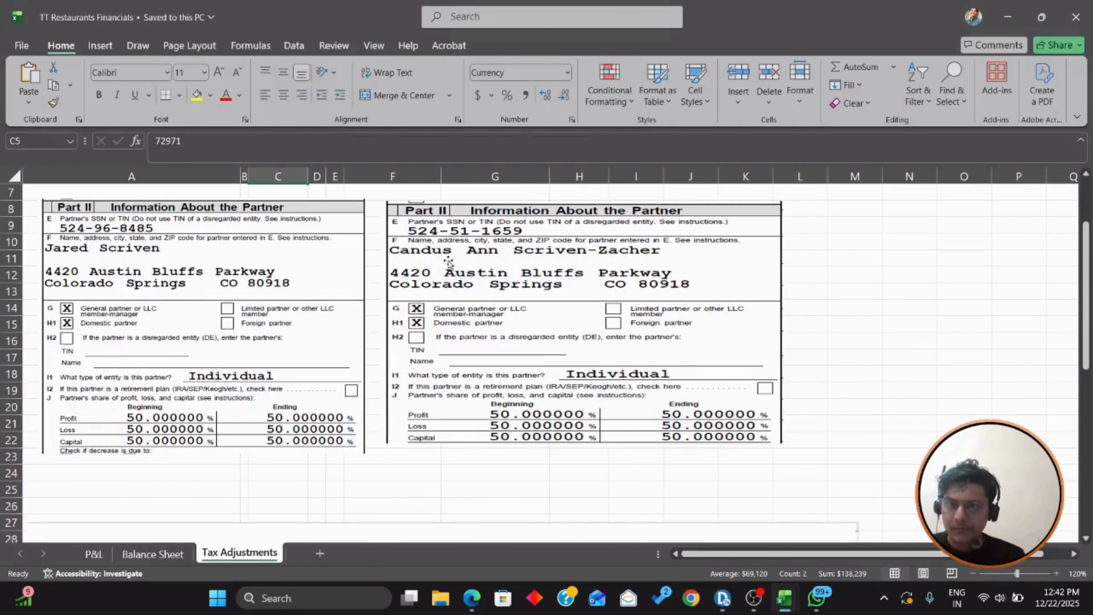
key("alt+Tab")
type("80918")
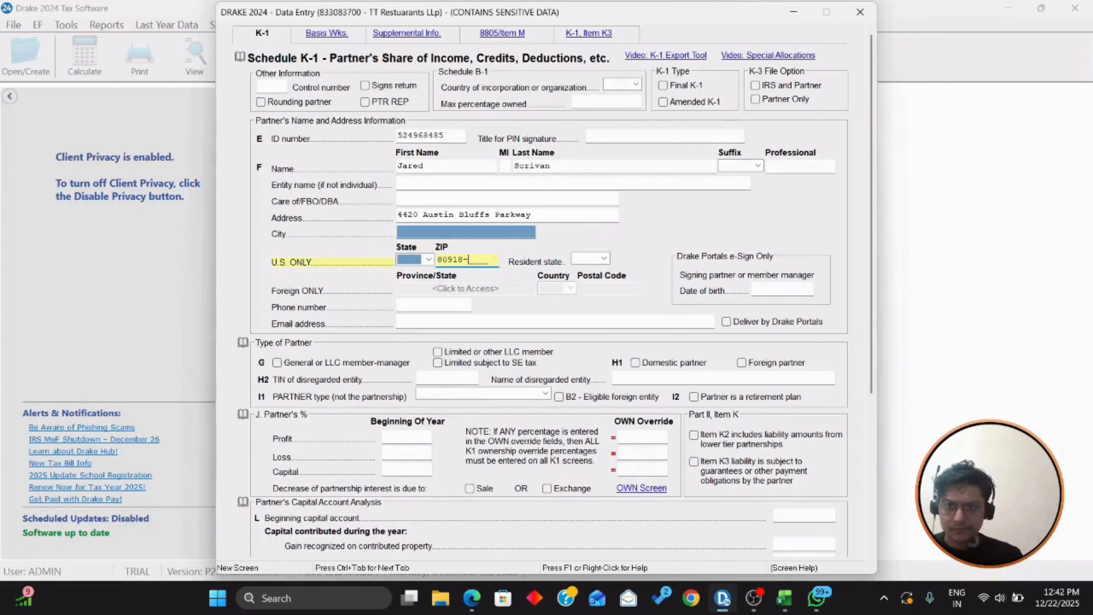
key("Tab")
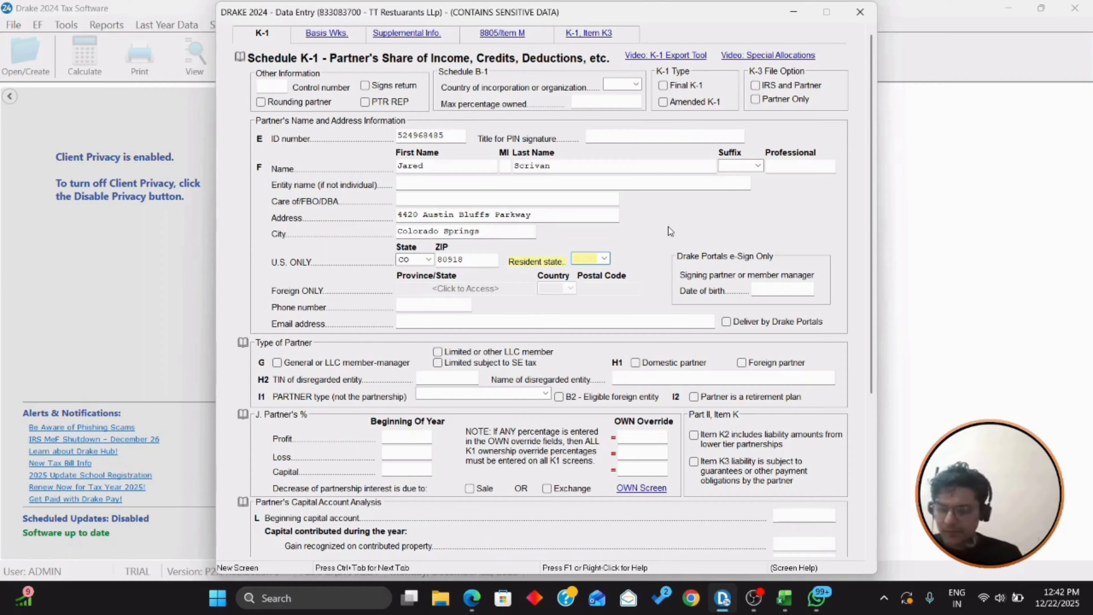
type("co")
key("Tab")
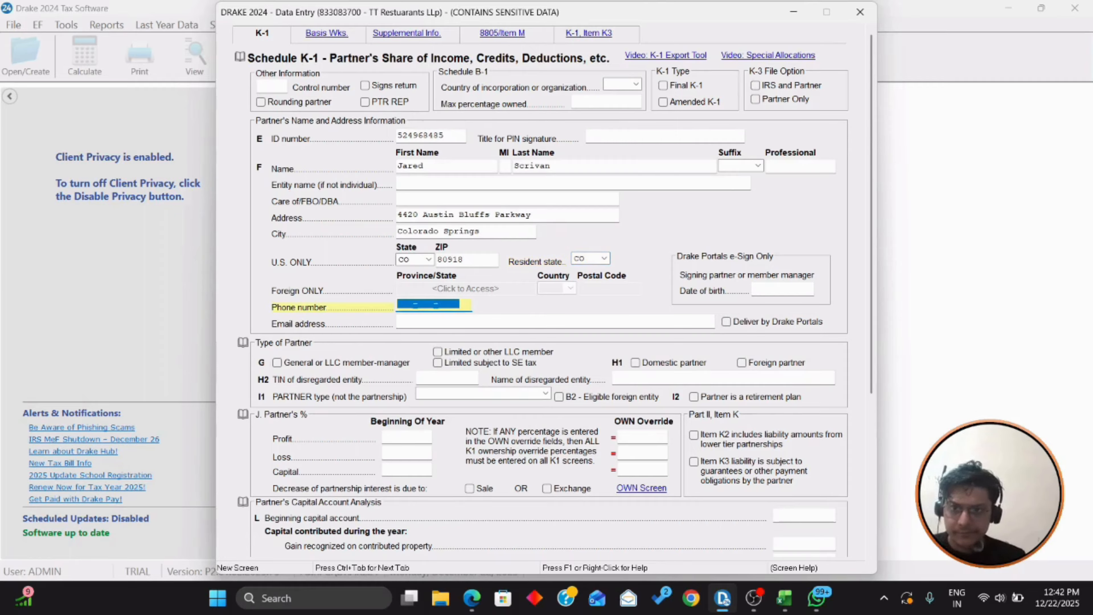
key("Tab")
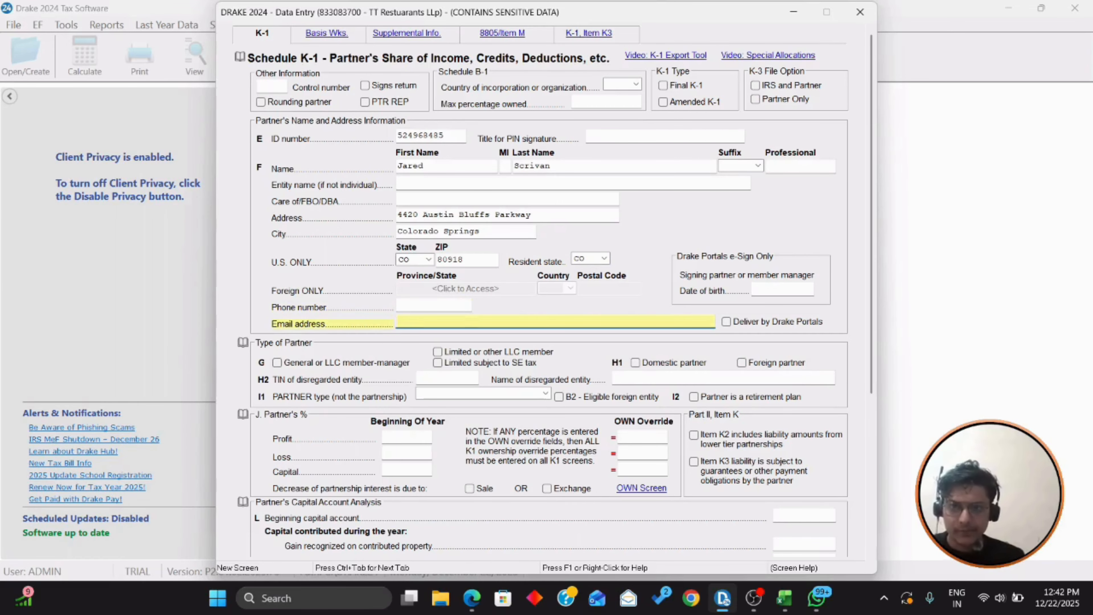
Step: Mark the partner as a general partner or LLC member-manager
key("Tab")
scroll(668, 227, "down", 1)
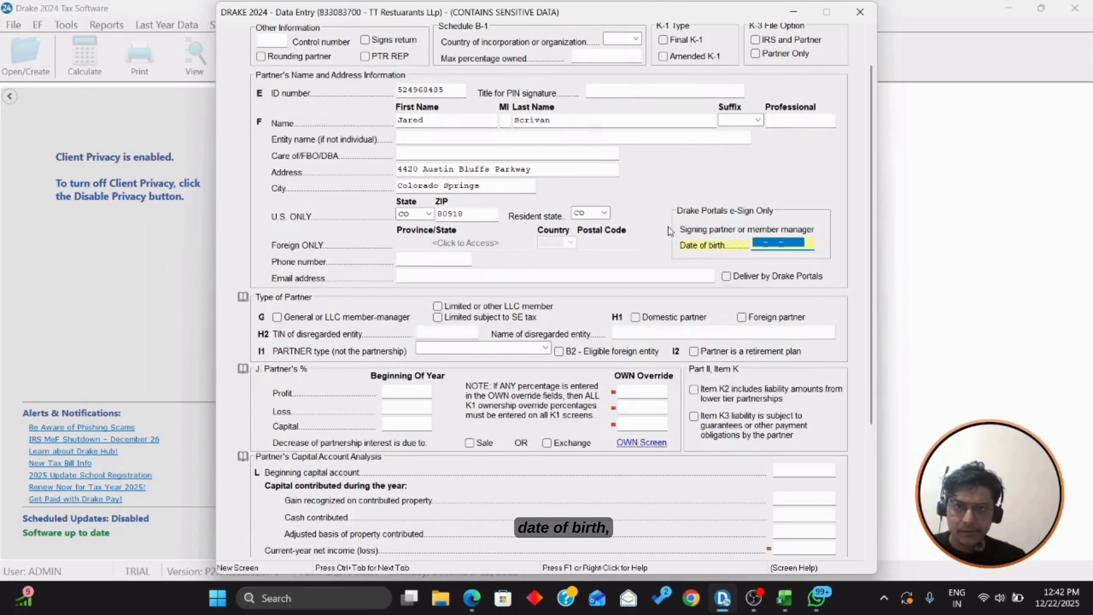
scroll(668, 227, "down", 1)
key("Tab")
scroll(667, 227, "down", 1)
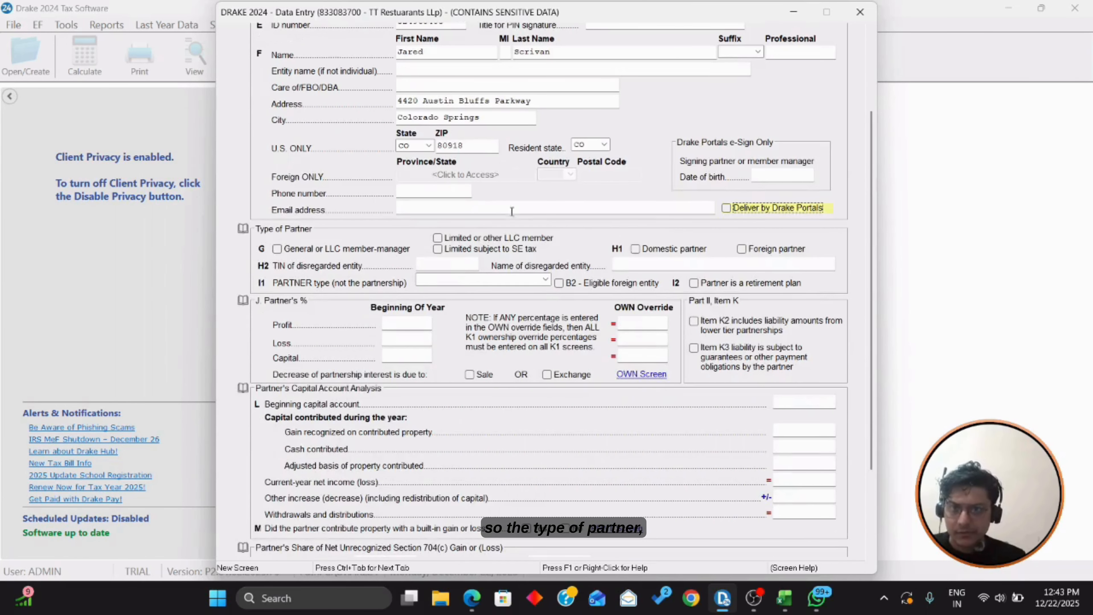
key("alt+Tab")
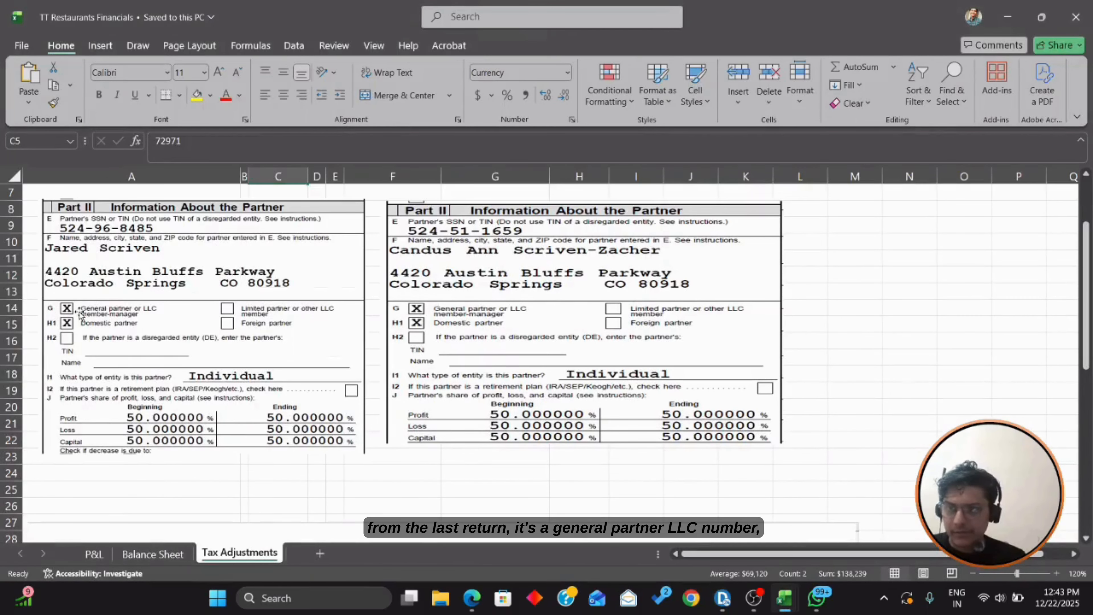
key("alt+Tab")
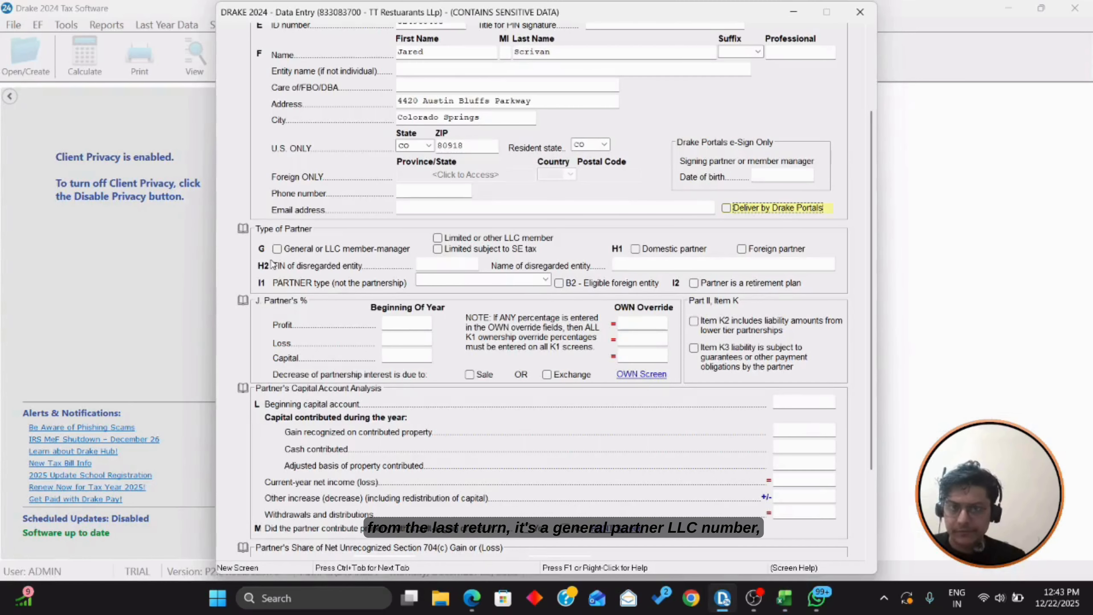
left_click(276, 249)
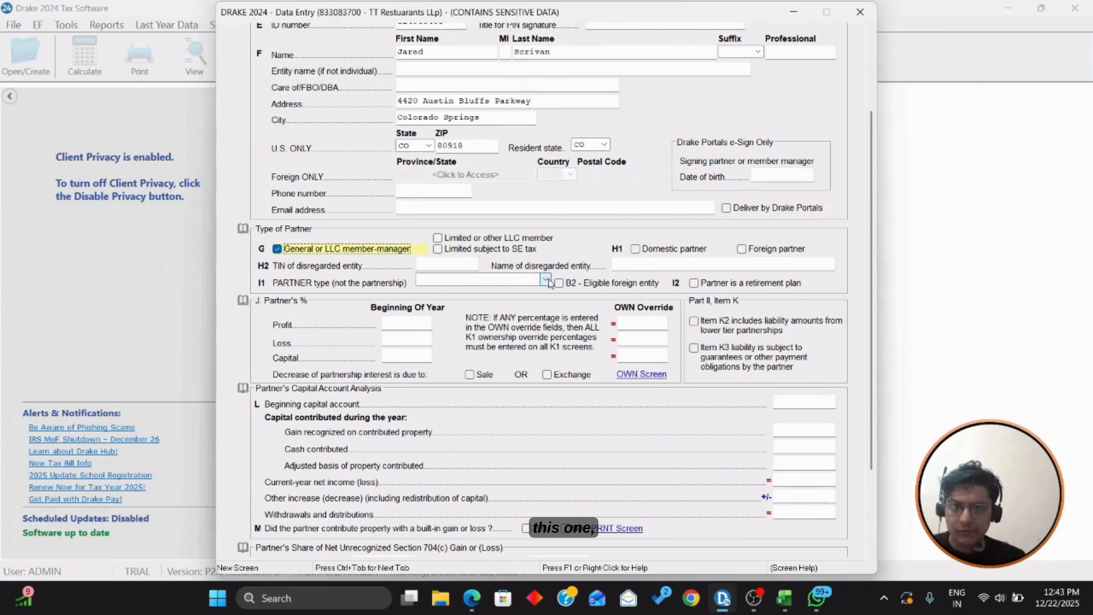
Step: Set the partner's beginning profit, loss and capital percentages to 50 each
scroll(542, 255, "down", 1)
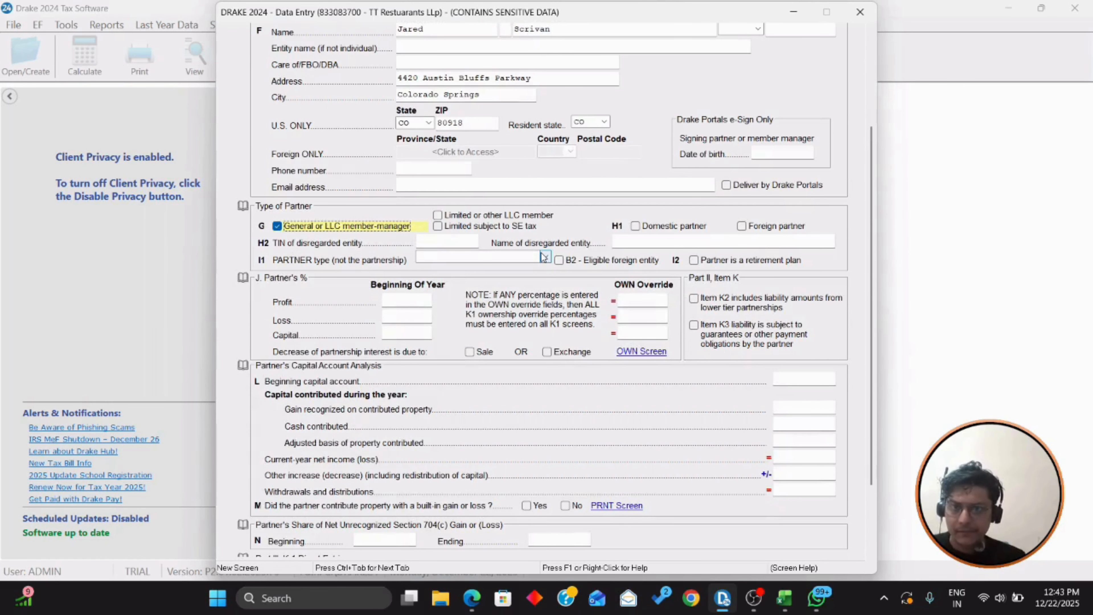
left_click(418, 302)
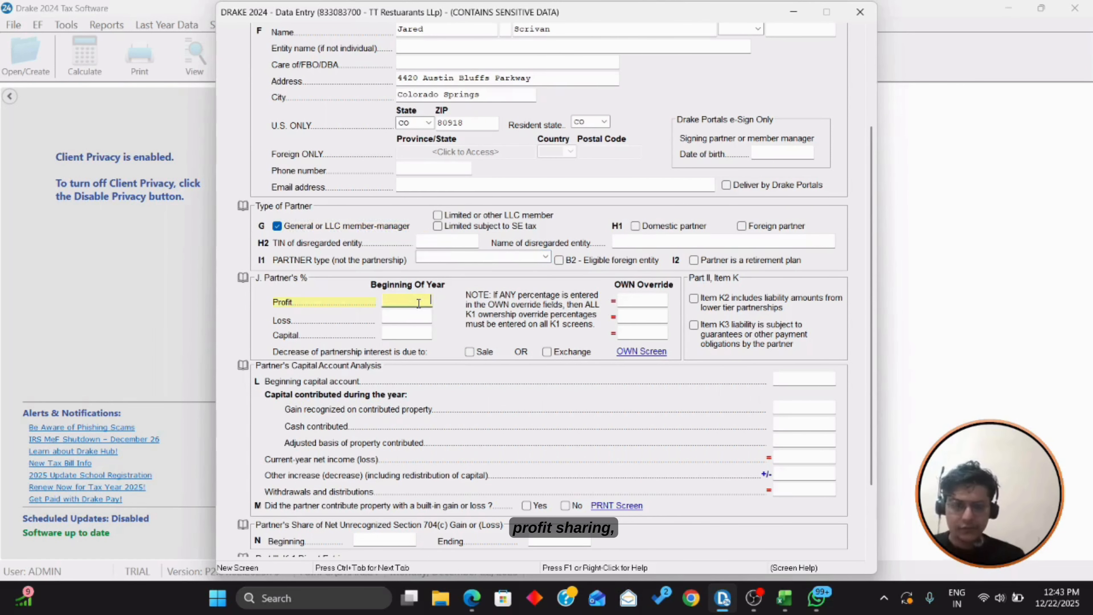
type("50")
key("Tab")
type("50")
key("Tab")
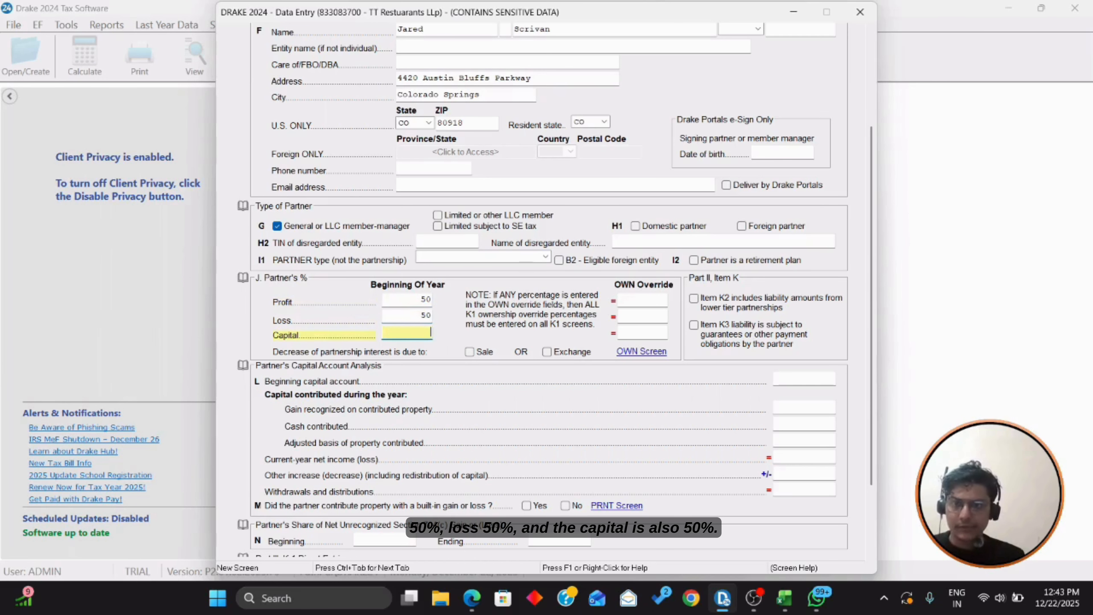
type("50")
key("Tab")
scroll(430, 321, "down", 4)
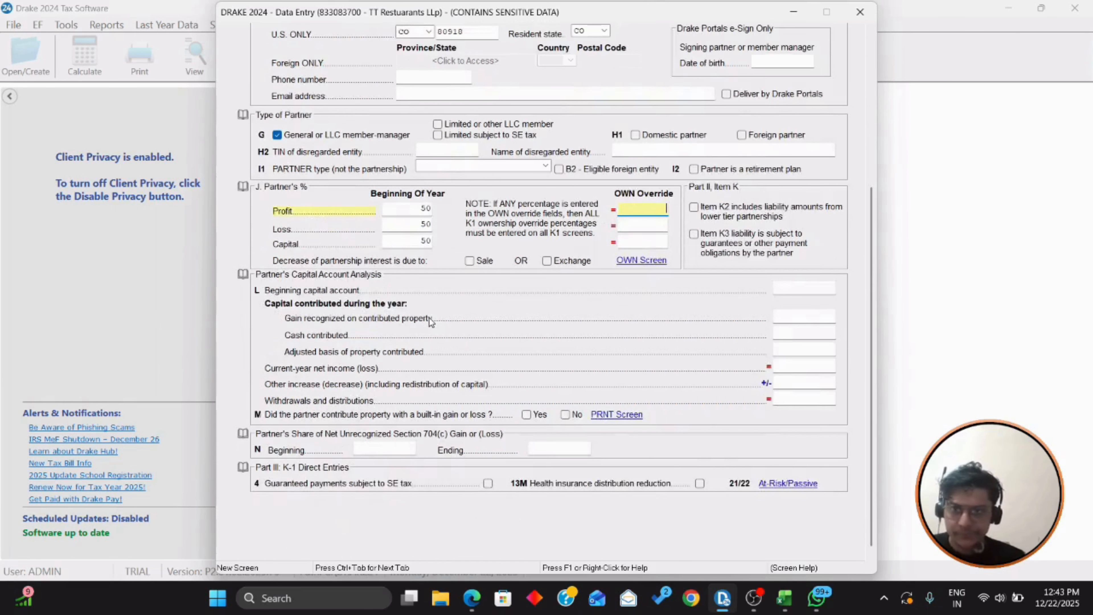
scroll(429, 321, "down", 1)
Step: Bring up the TT Restaurants LLC Workpapers workbook to look up beginning capital
left_click(801, 263)
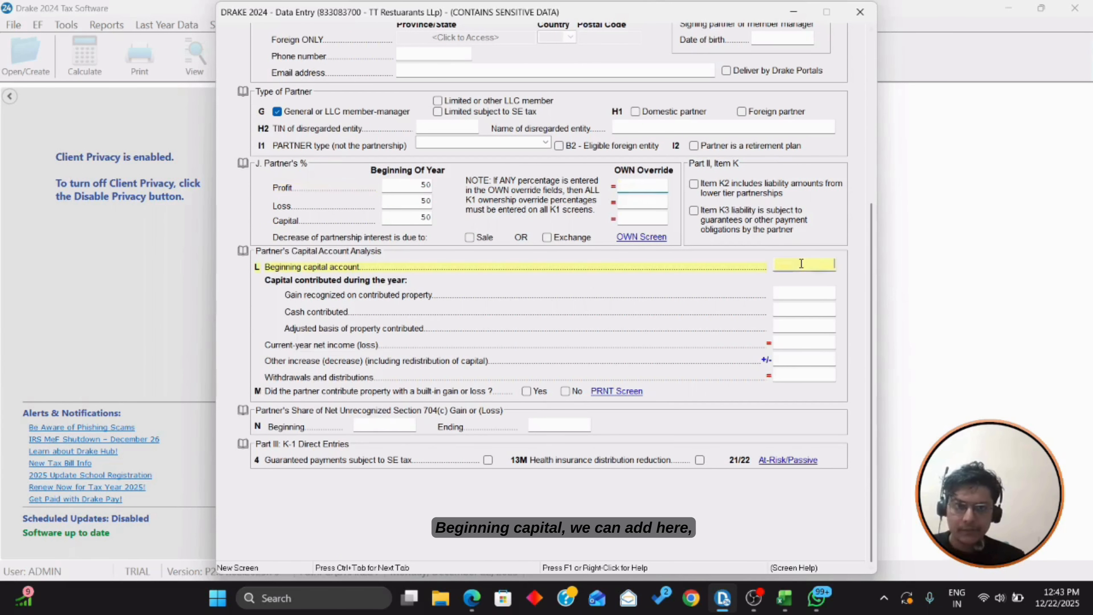
key("alt+Tab")
left_click(789, 599)
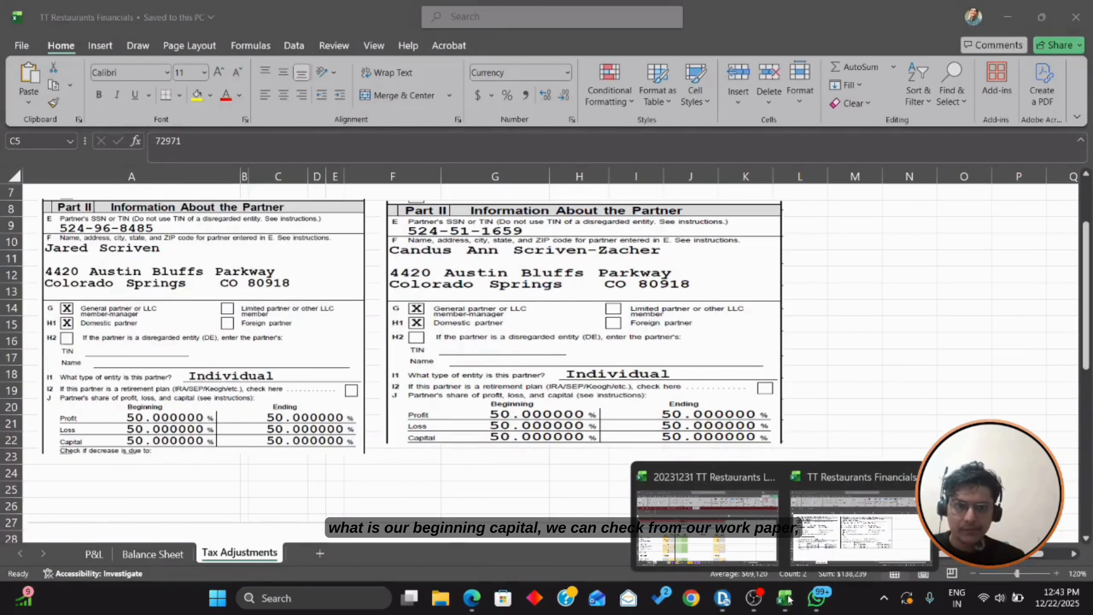
left_click(706, 521)
scroll(203, 394, "down", 3)
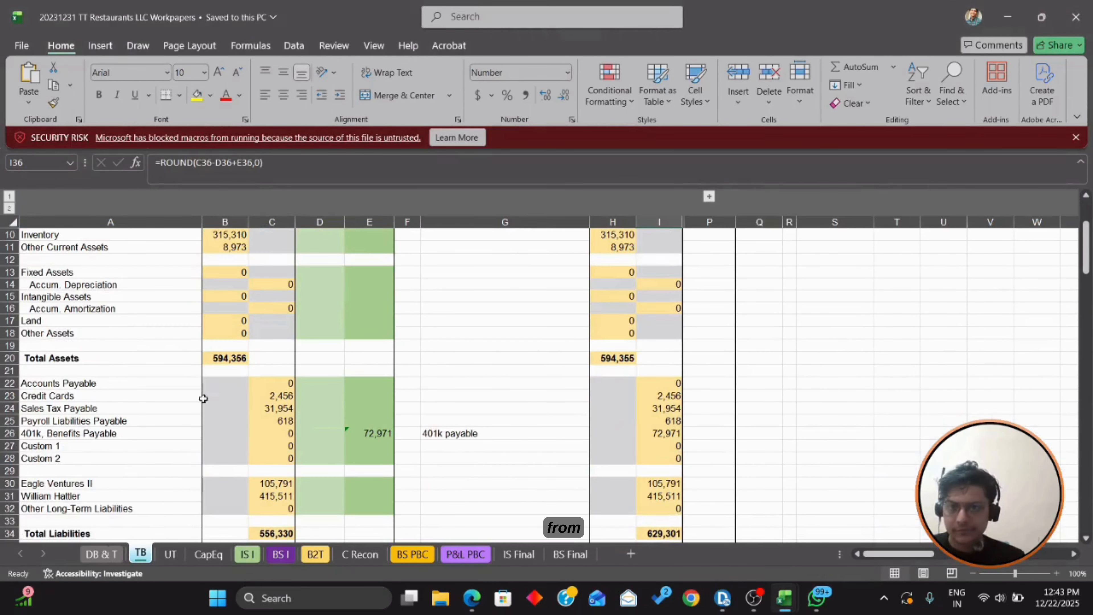
Step: Enter beginning capital 62288 and cash contributed 35588 from the CapEq sheet
left_click(209, 554)
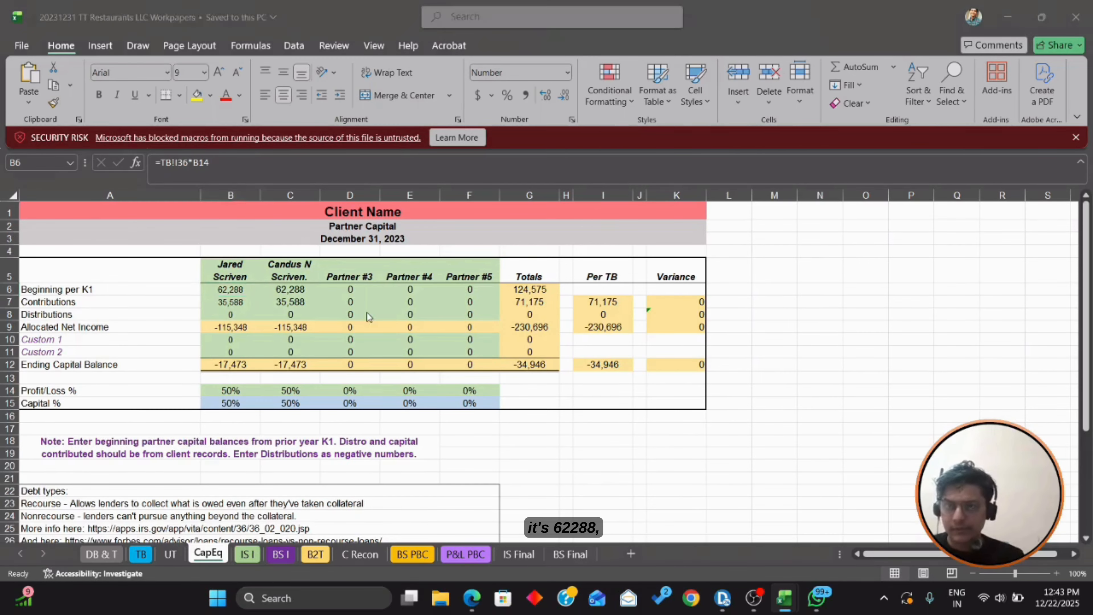
key("alt+Tab")
key("alt+Tab")
type("62")
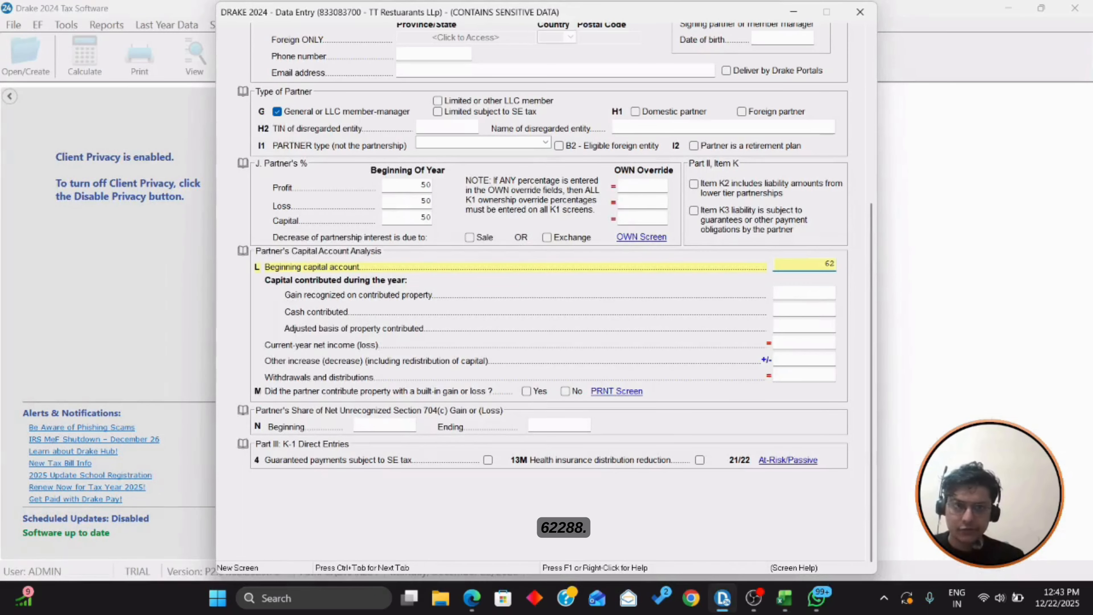
type("288")
key("Tab")
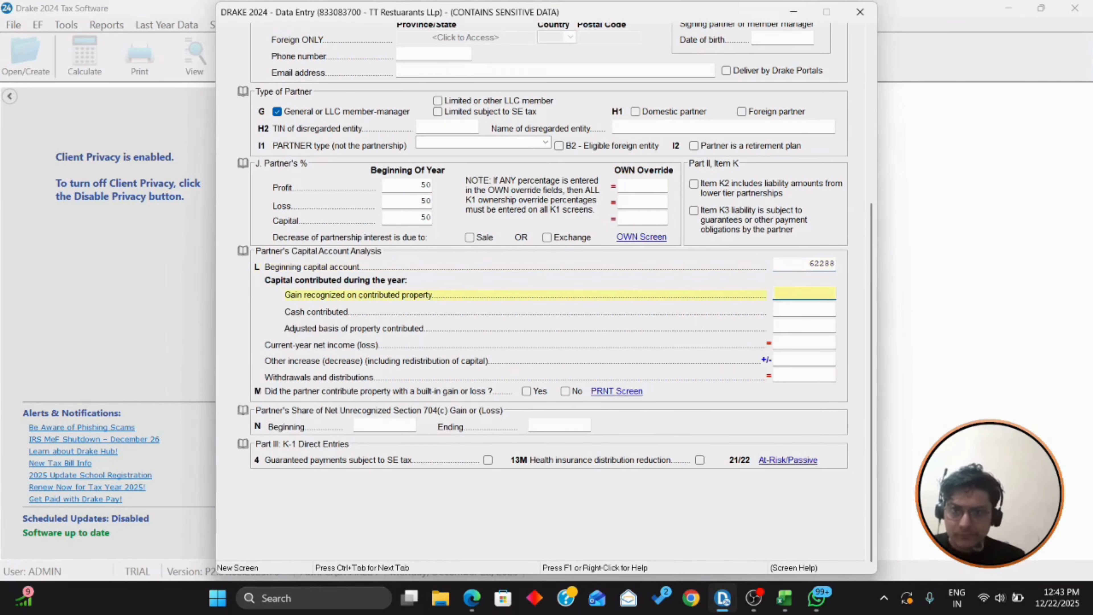
key("Tab")
key("alt+Tab")
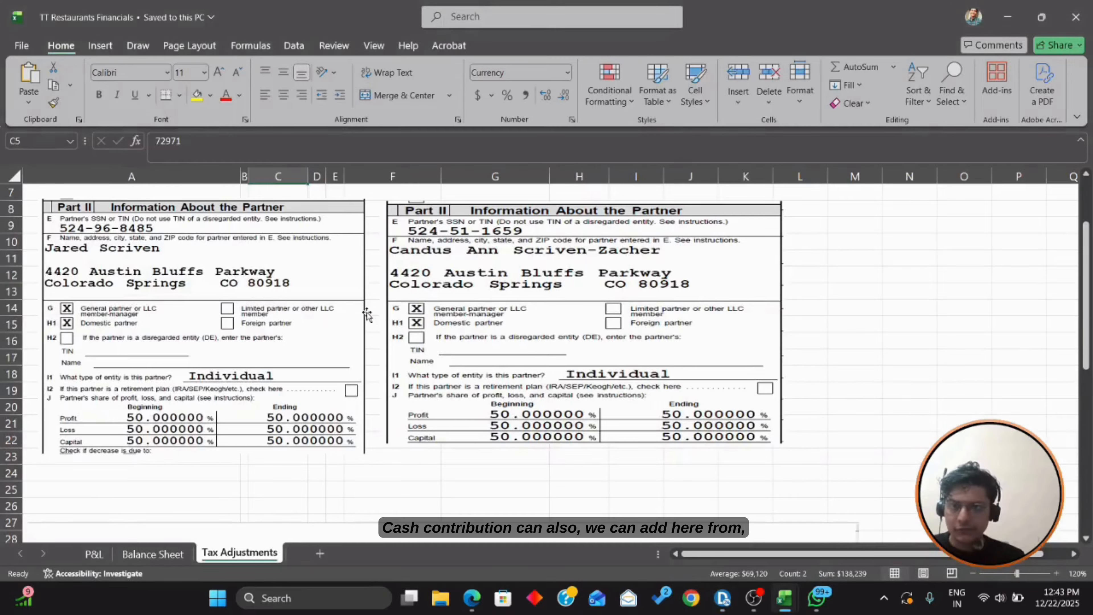
key("alt+Tab")
key("alt+Tab")
key("Down")
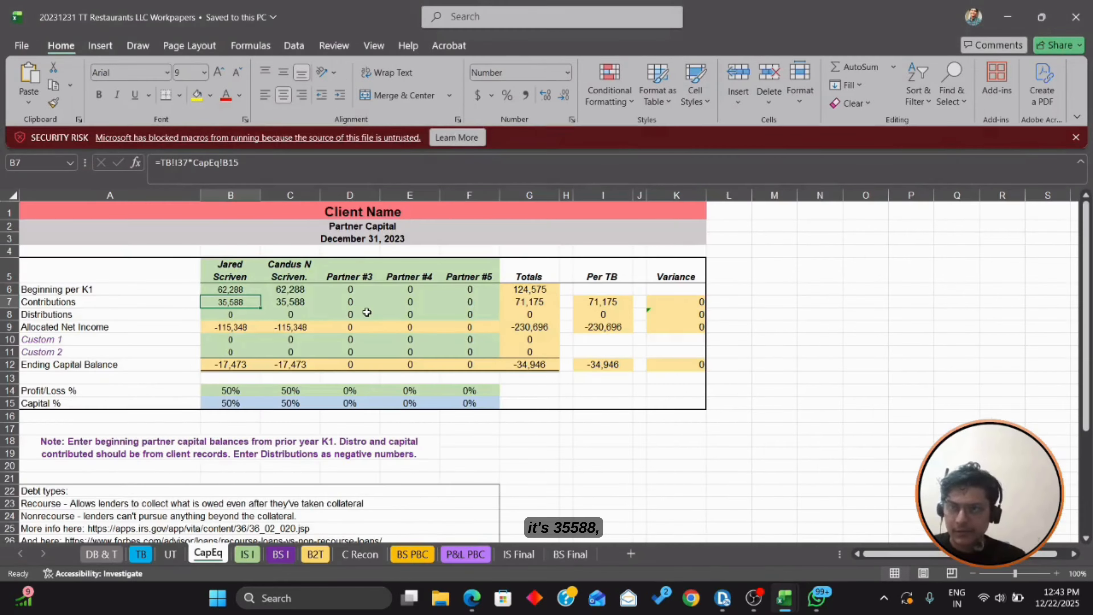
key("alt+Tab")
key("alt+Tab")
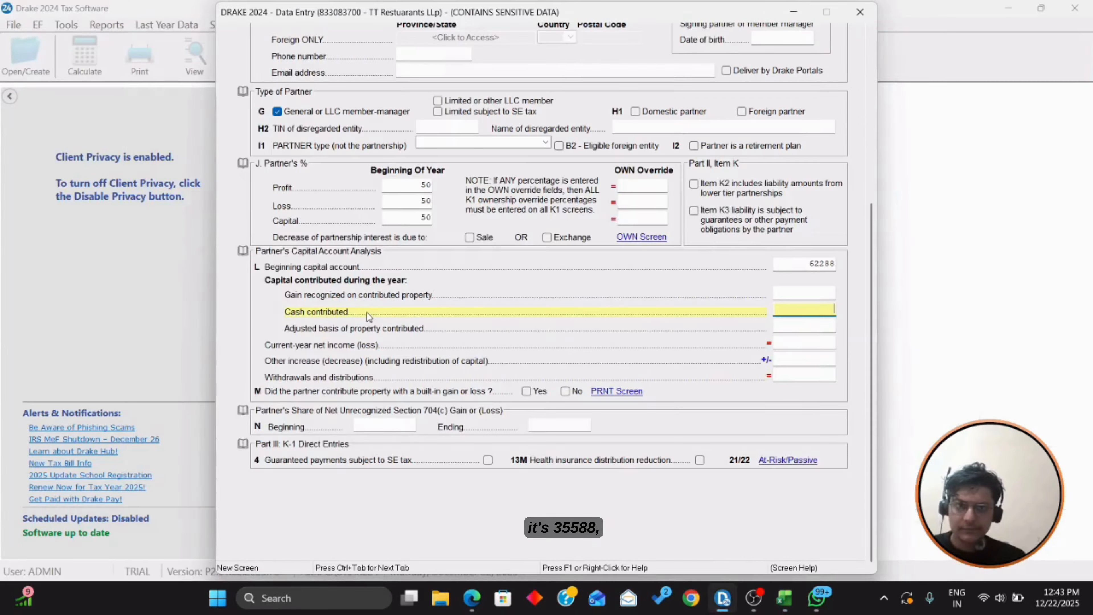
key("Tab")
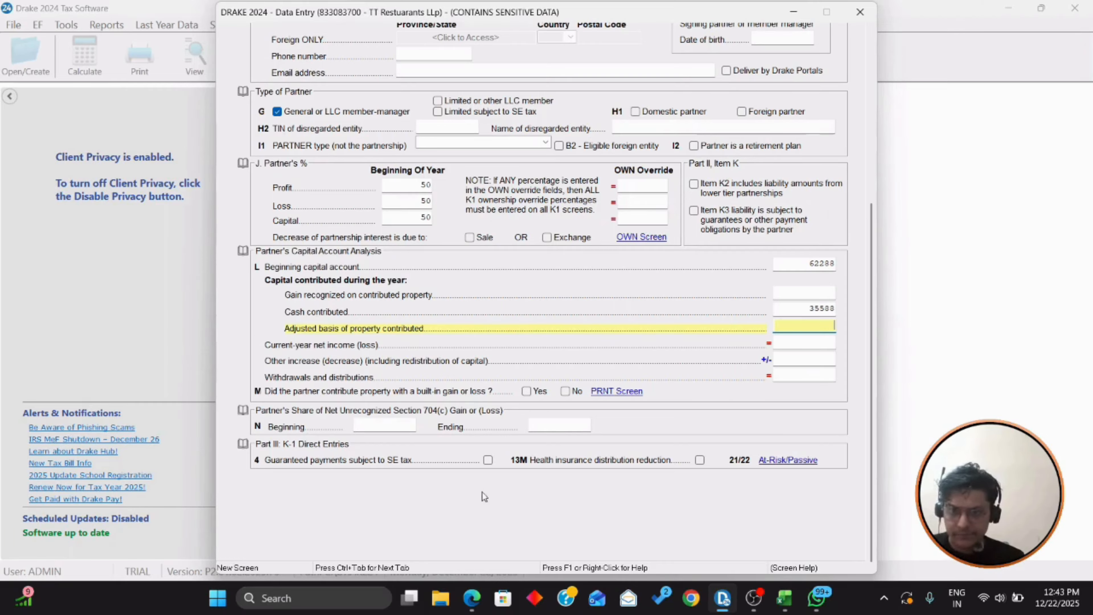
scroll(293, 140, "up", 5)
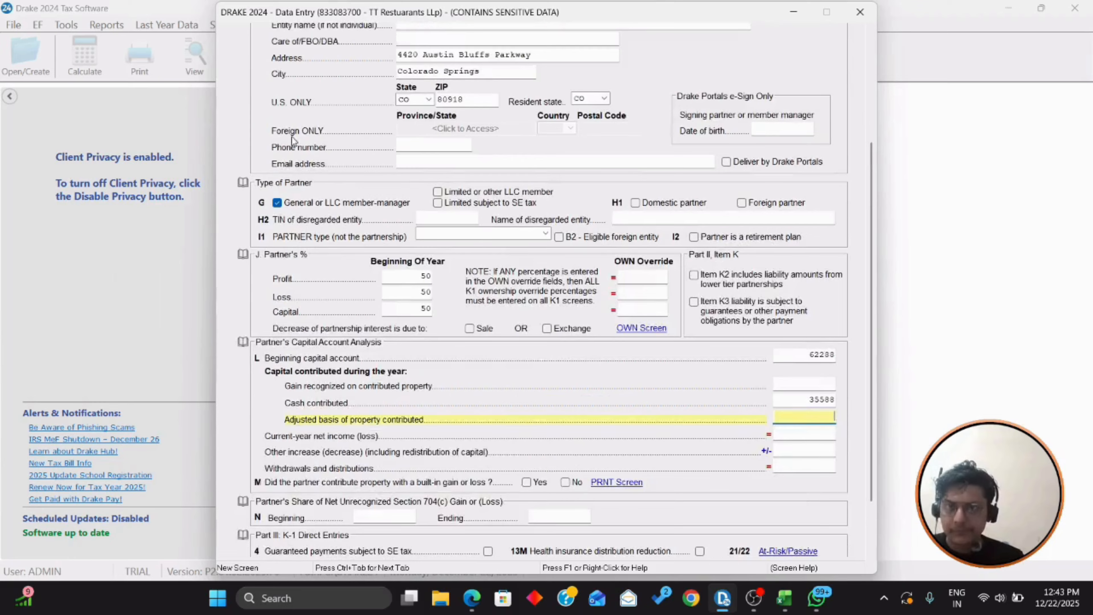
Step: Enter 62288 preceding-year basis and 35588 cash contribution on the first partner's basis worksheet
left_click(337, 35)
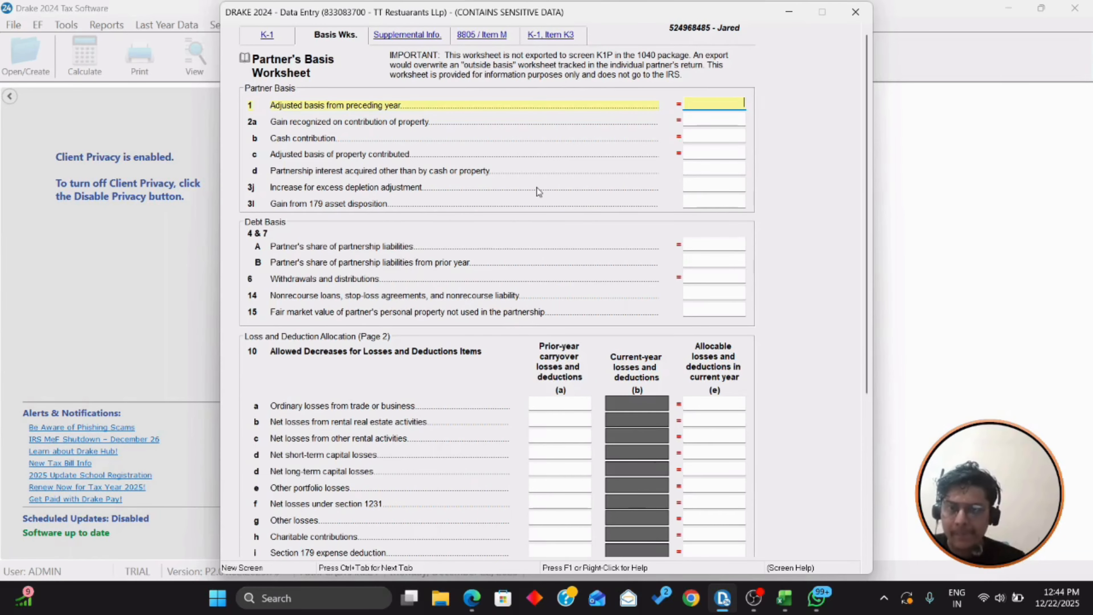
key("alt+Tab")
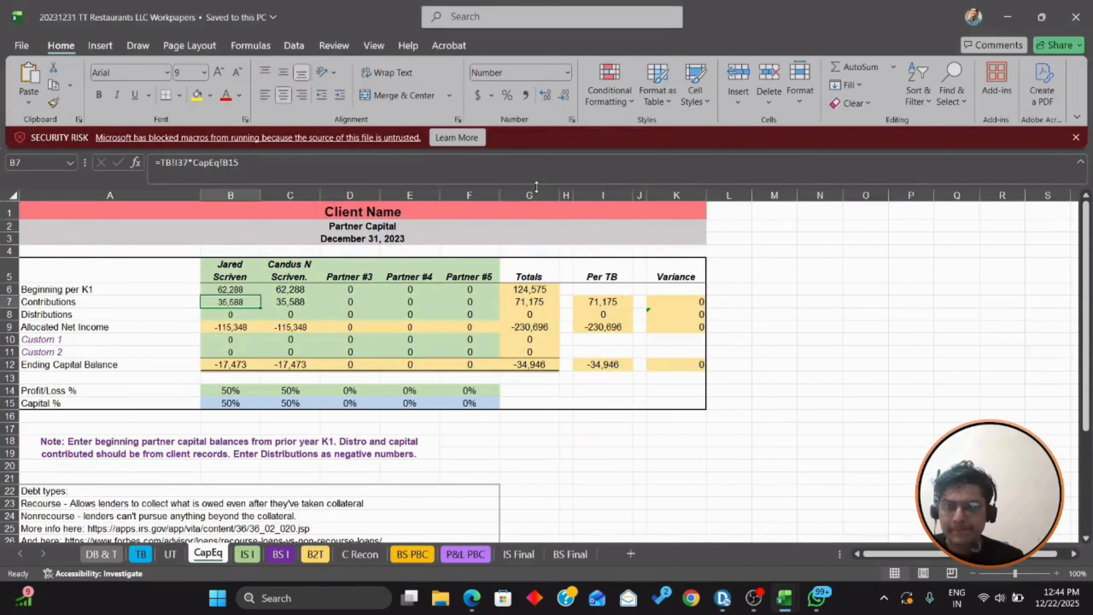
key("alt+Tab")
type("62,2")
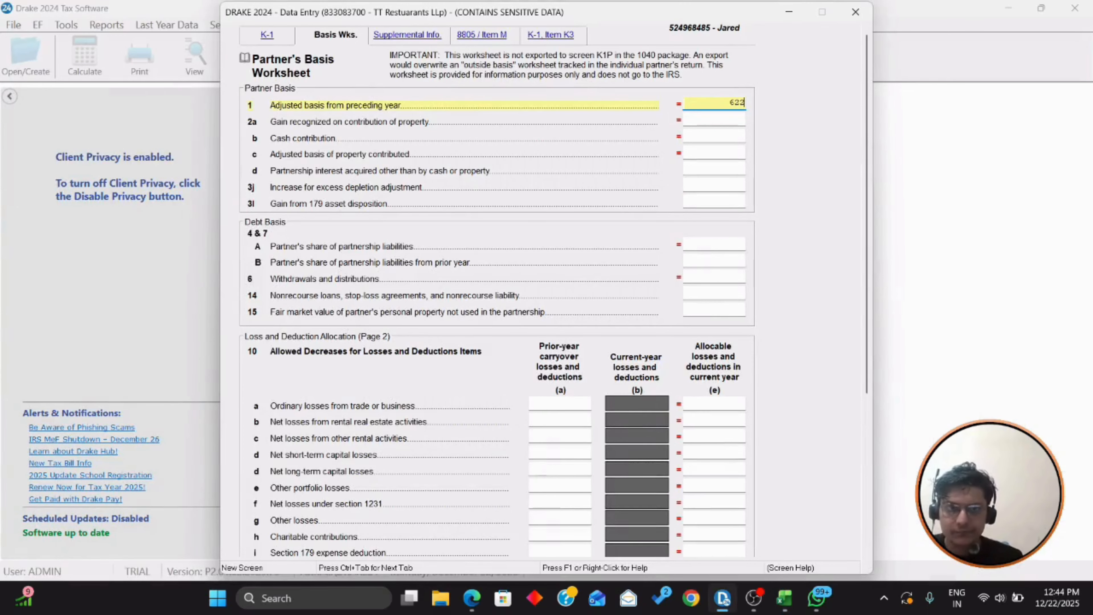
type("88")
key("Tab")
key("Tab")
key("alt+Tab")
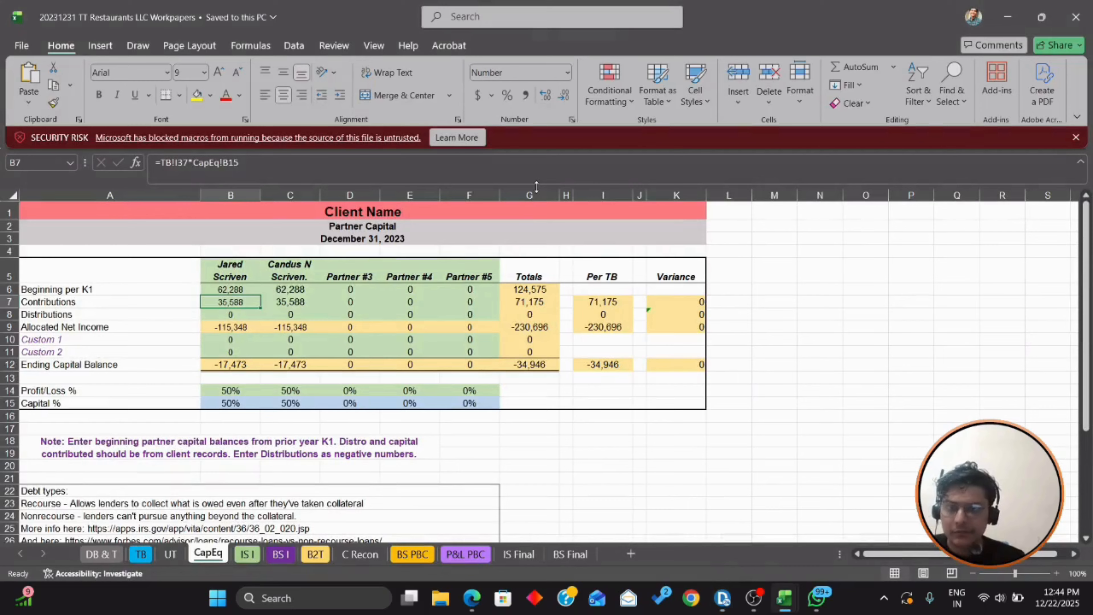
key("alt+Tab")
type("35588")
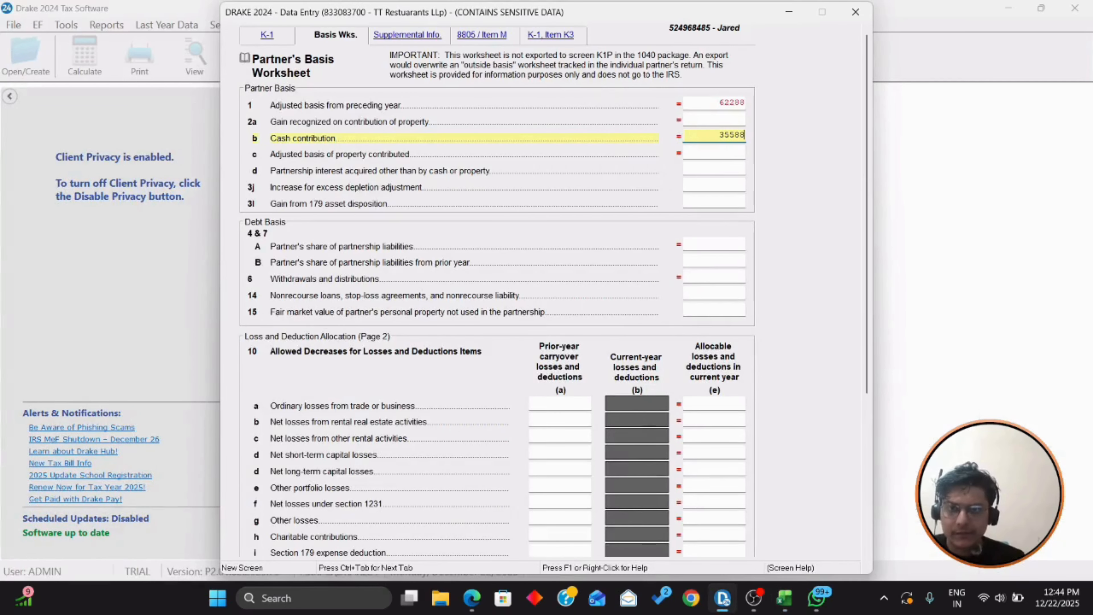
key("Tab")
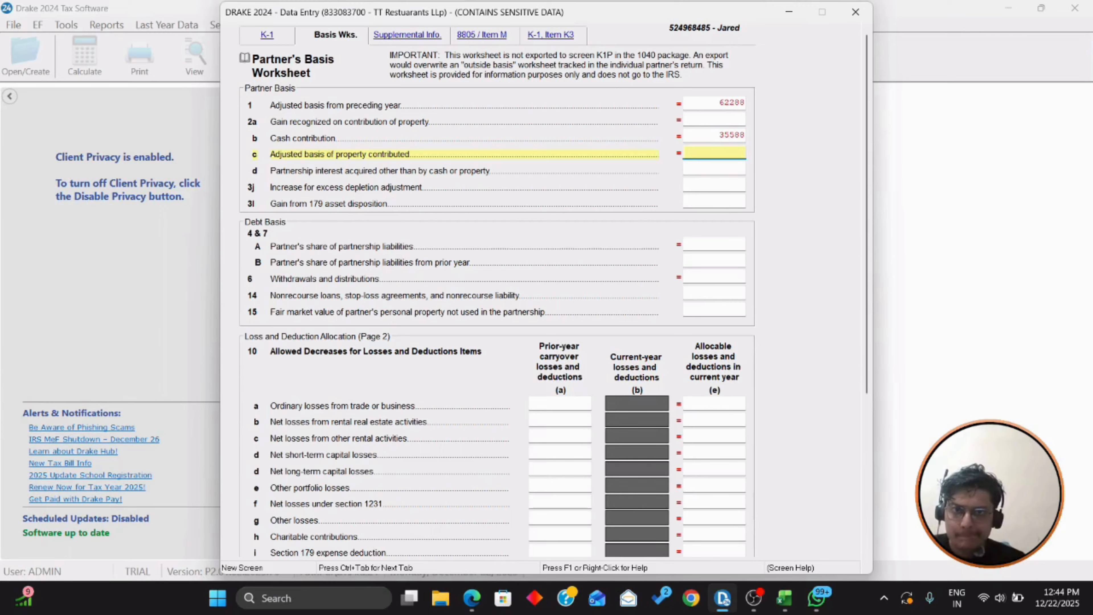
Step: Close the basis worksheet and return to the K-1 partner list
scroll(548, 187, "down", 5)
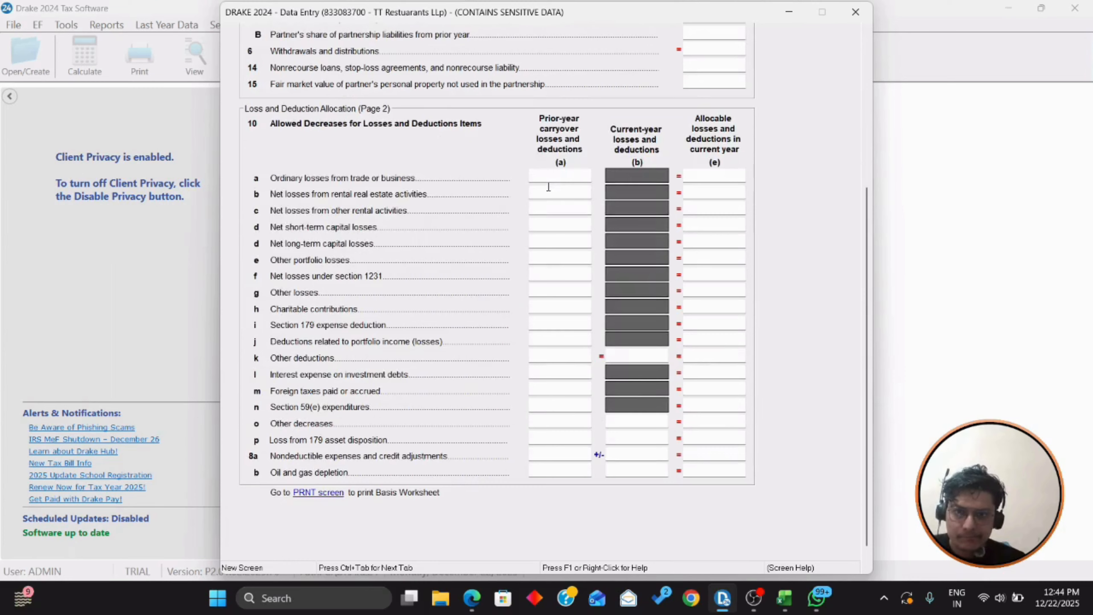
scroll(547, 194, "down", 1)
scroll(546, 198, "up", 7)
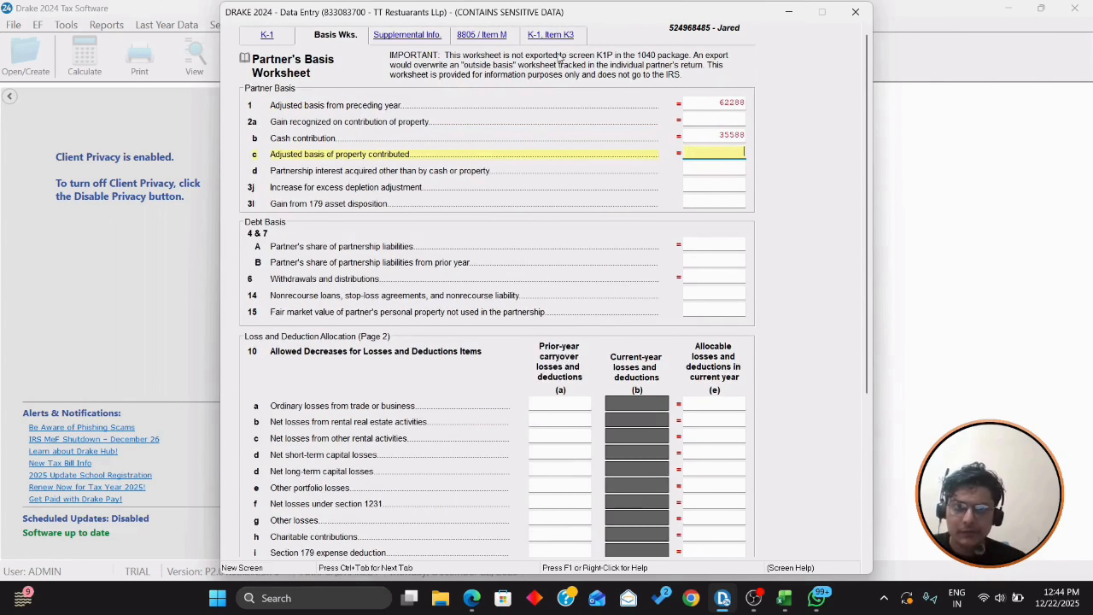
key("Escape")
left_click(327, 235)
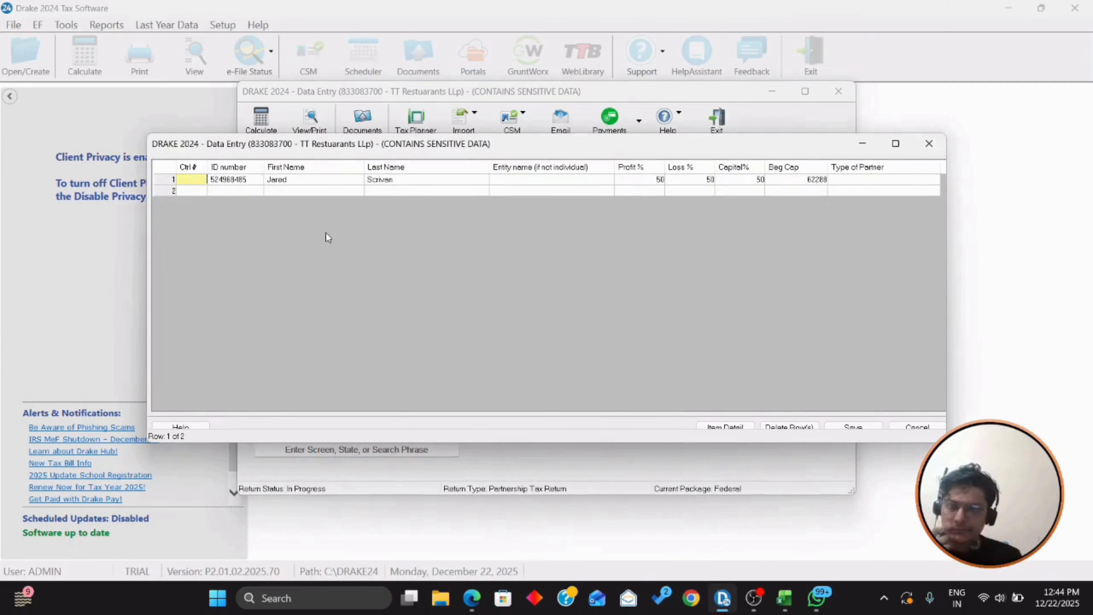
Step: Start a second partner row, open its K-1 detail screen, and check partner details in TT Restaurants Financials
left_click(227, 191)
left_click(747, 429)
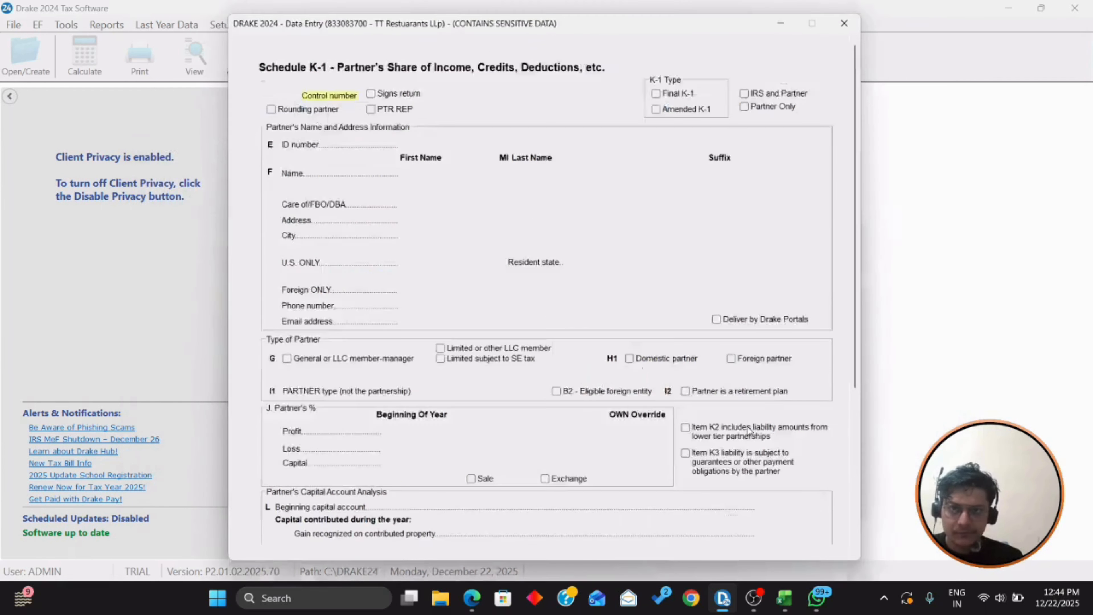
key("alt+Tab")
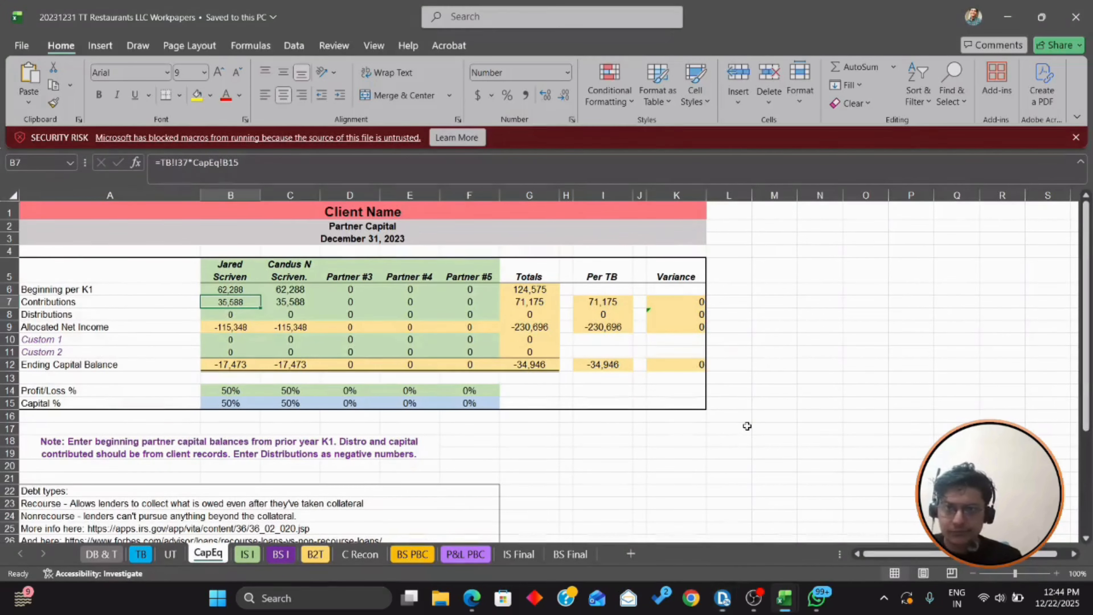
key("alt+Tab")
key("Tab")
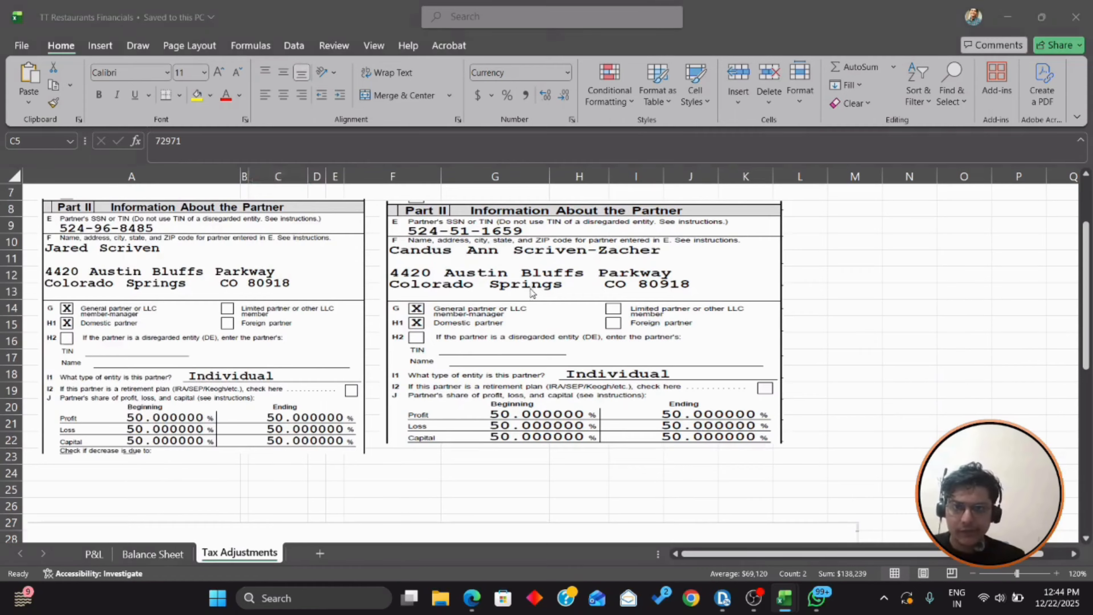
key("alt+Tab")
key("Tab")
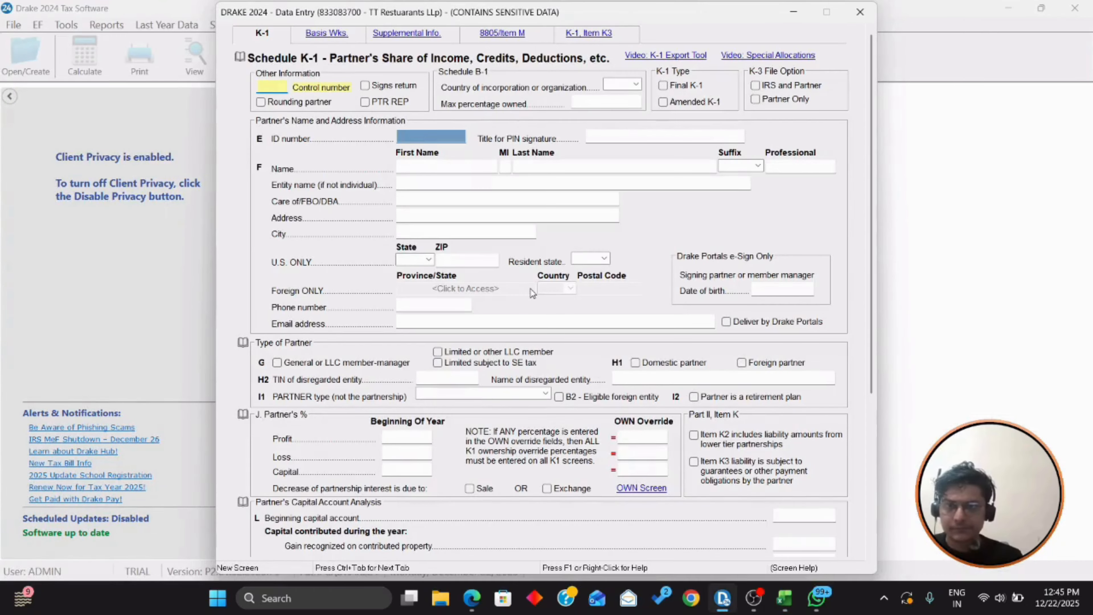
Step: Enter the second partner's SSN and first and last name on the K-1
left_click(417, 137)
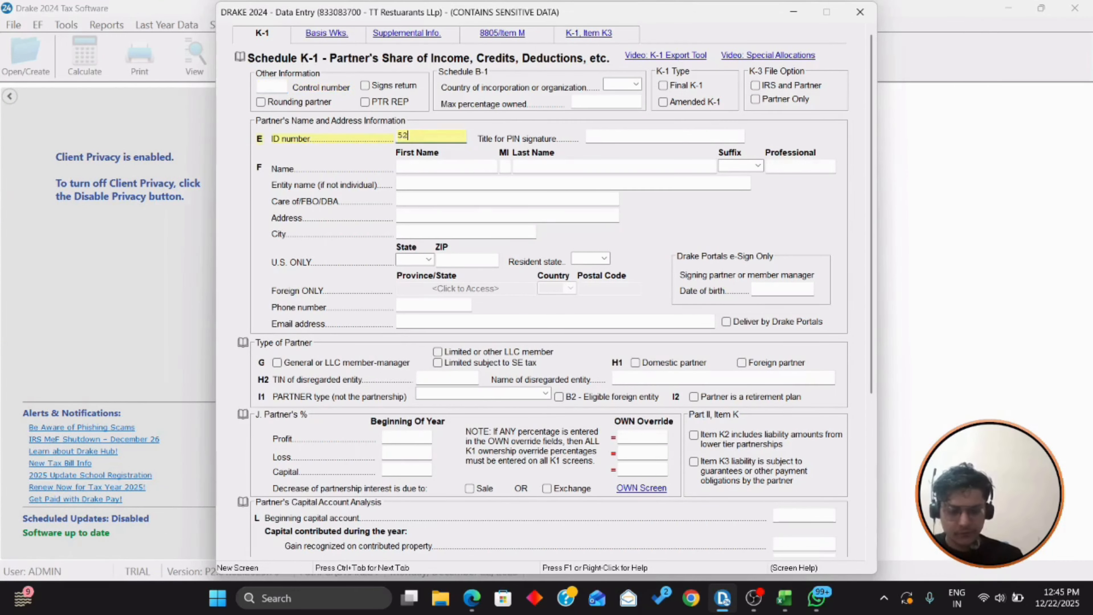
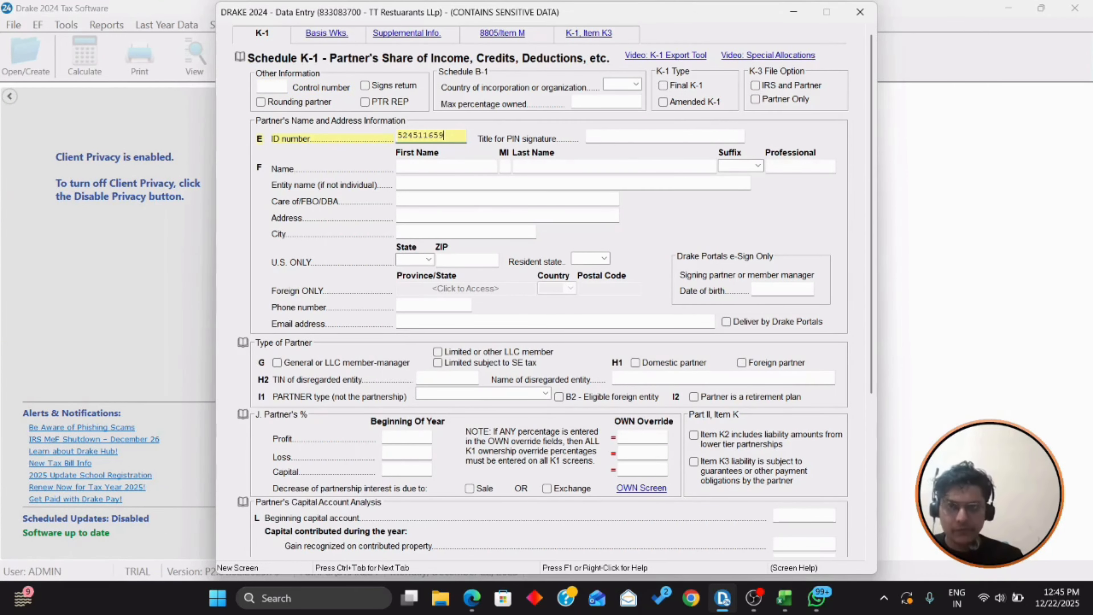
key("Tab")
key("alt+Tab")
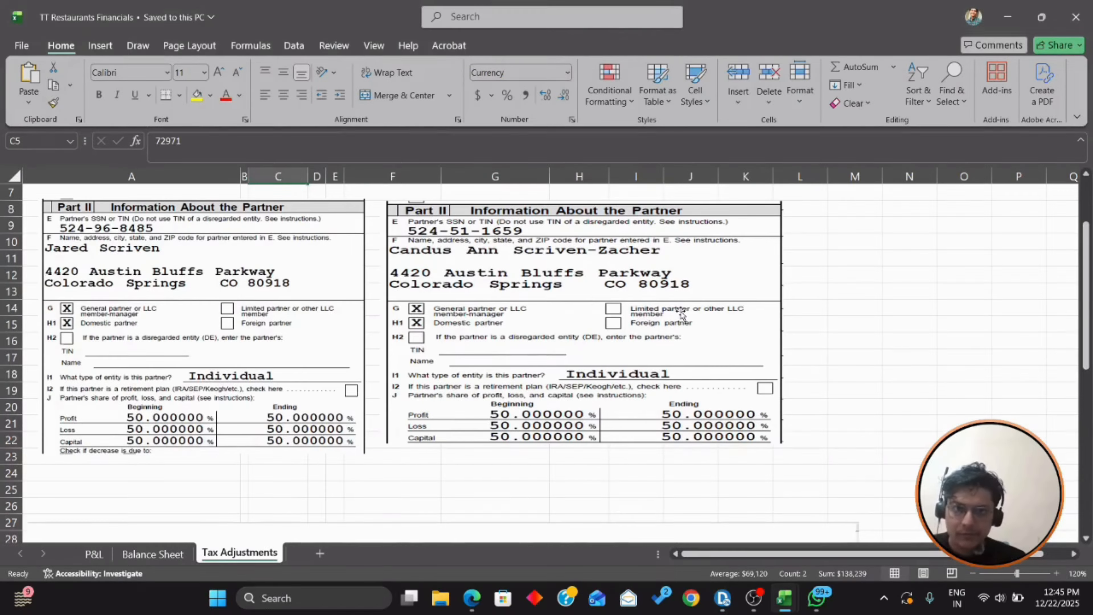
key("alt+Tab")
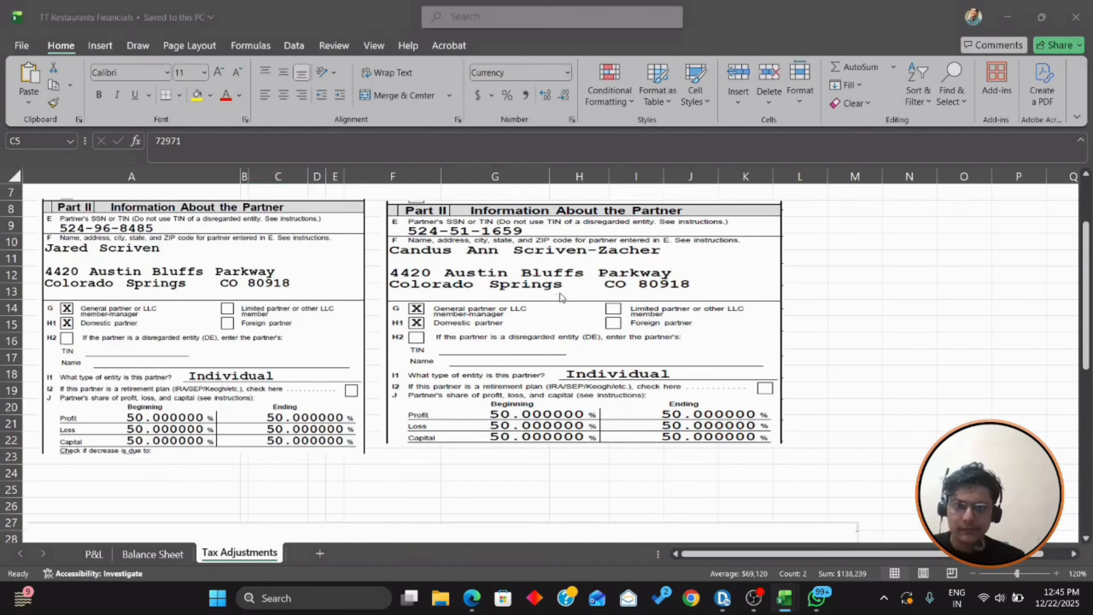
key("Tab")
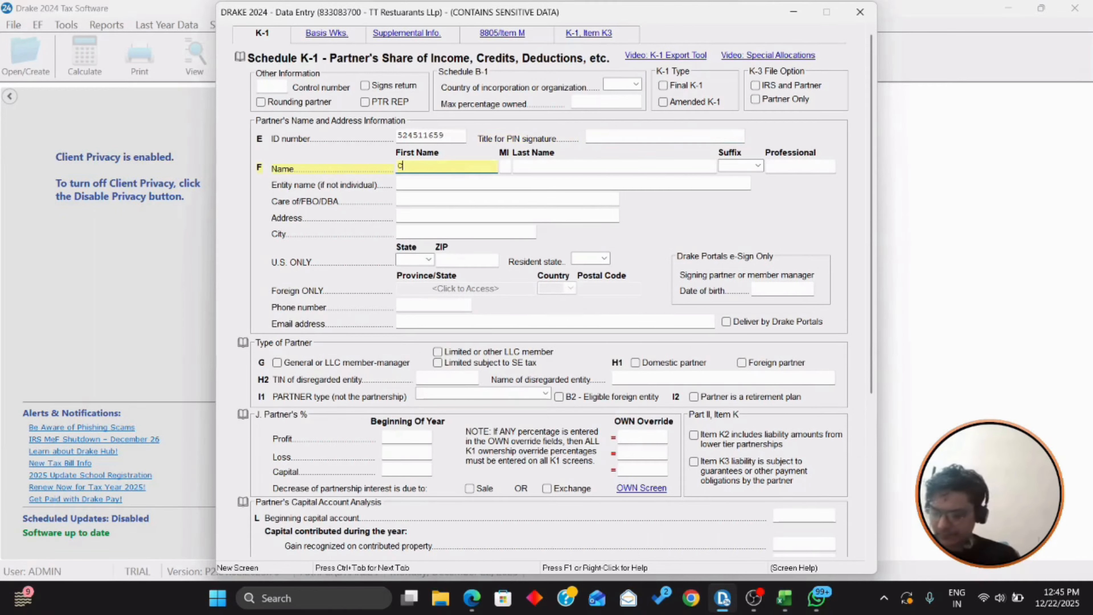
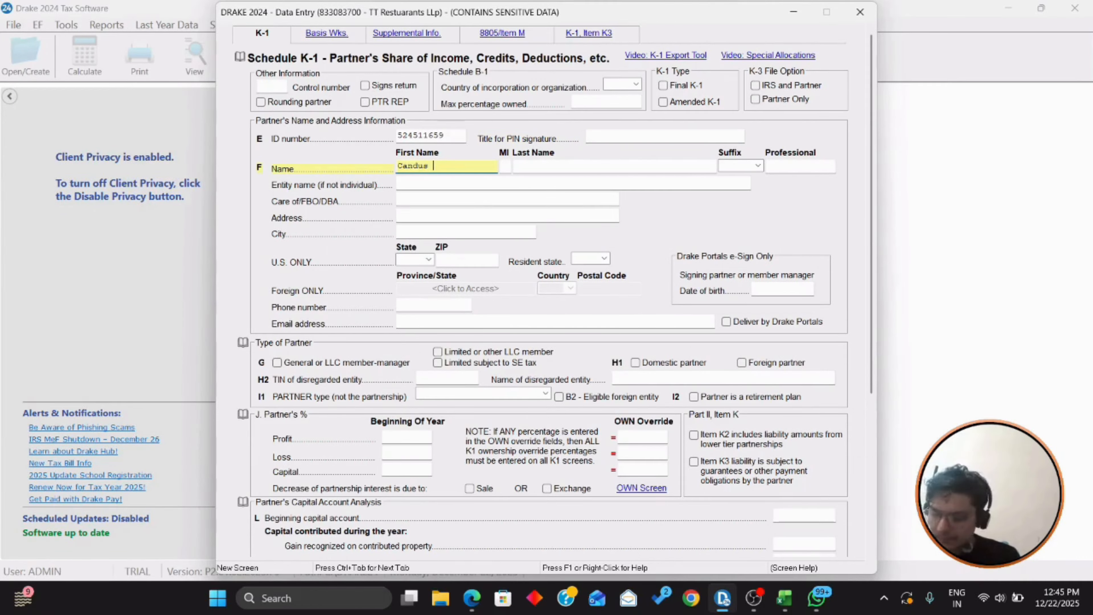
key("Tab")
key("Tab")
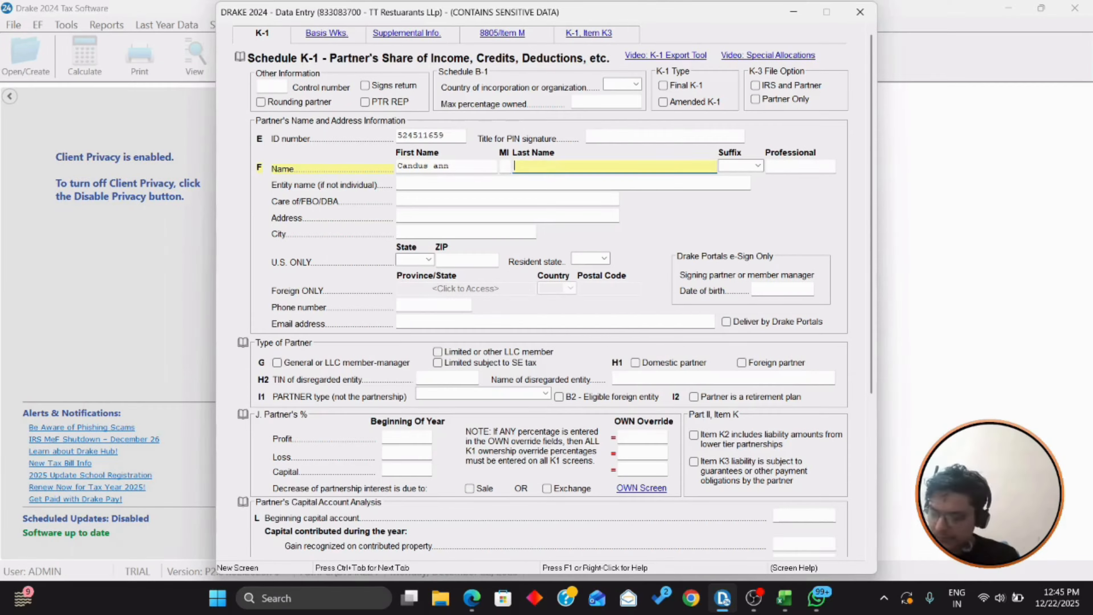
key("alt+Tab")
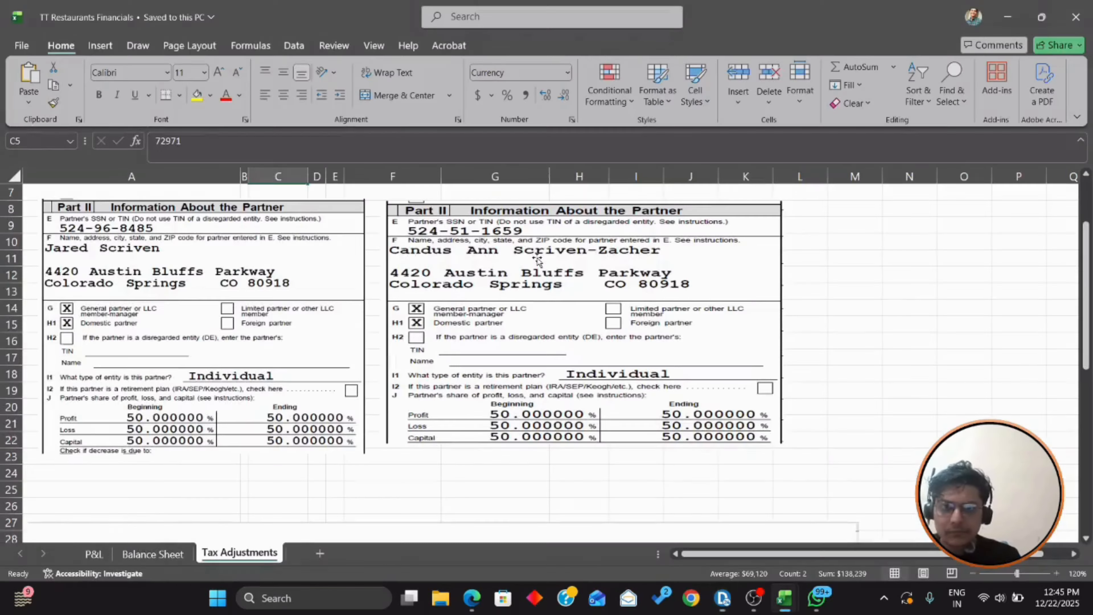
key("alt+Tab")
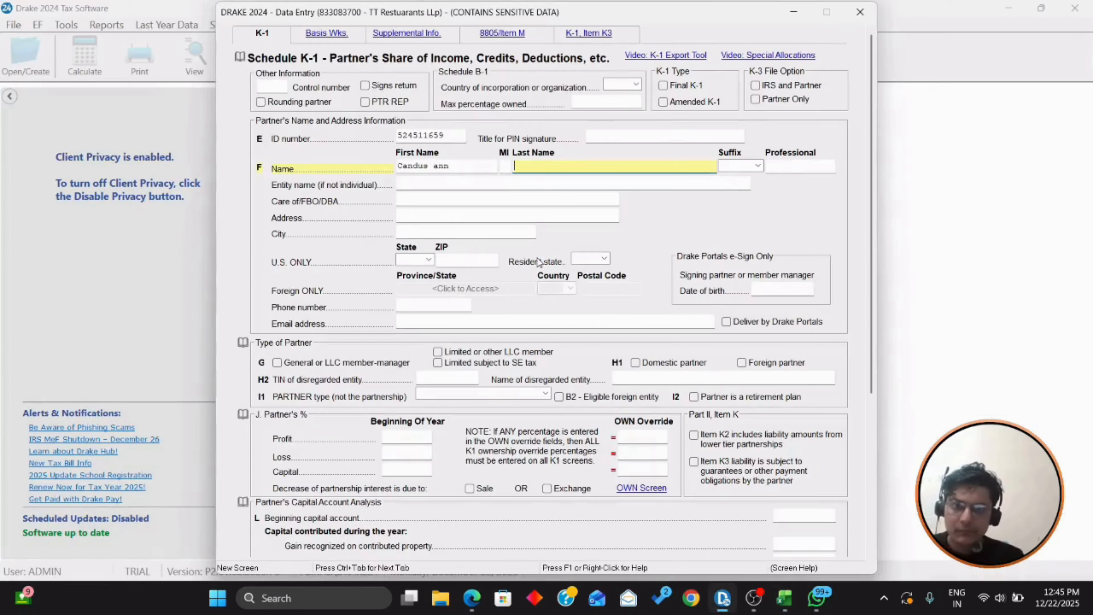
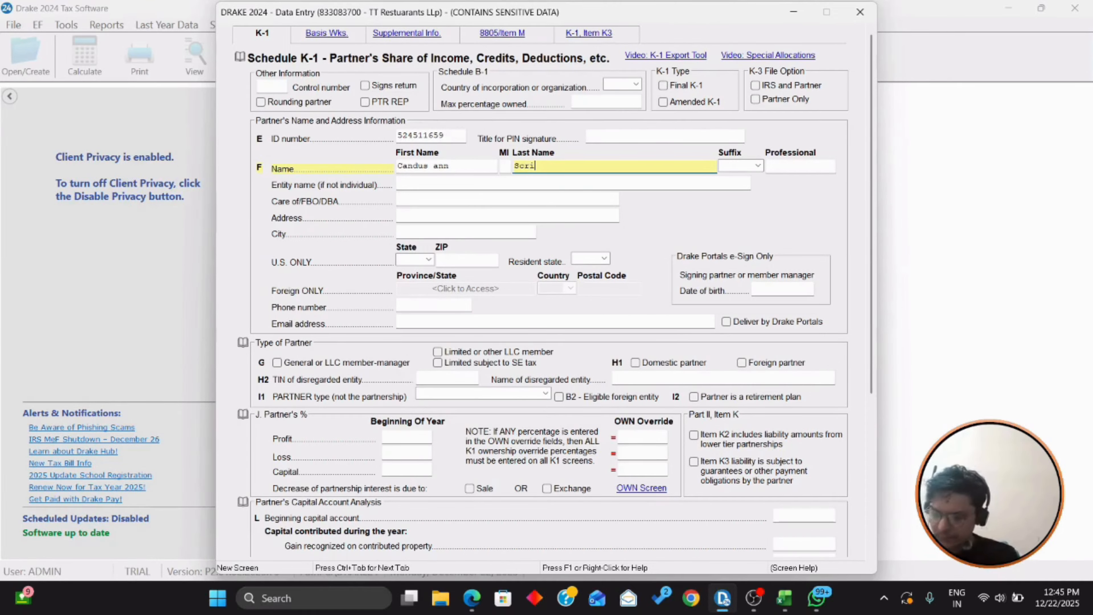
key("Tab")
key("Tab")
key("Tab")
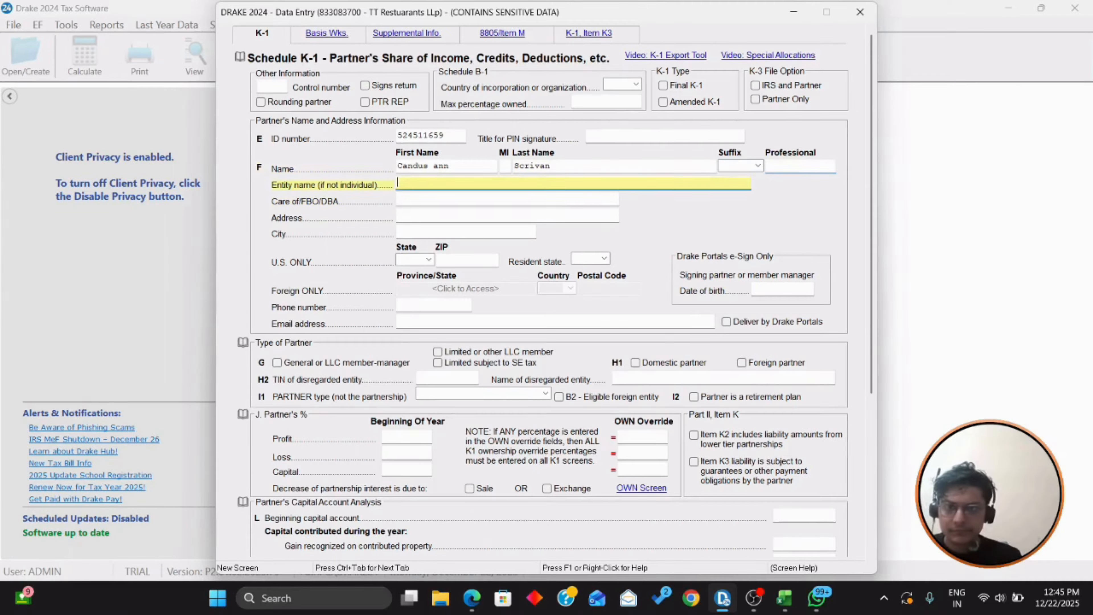
Step: Enter the partner's street address and ZIP code so city and state fill in
key("Tab")
key("Tab")
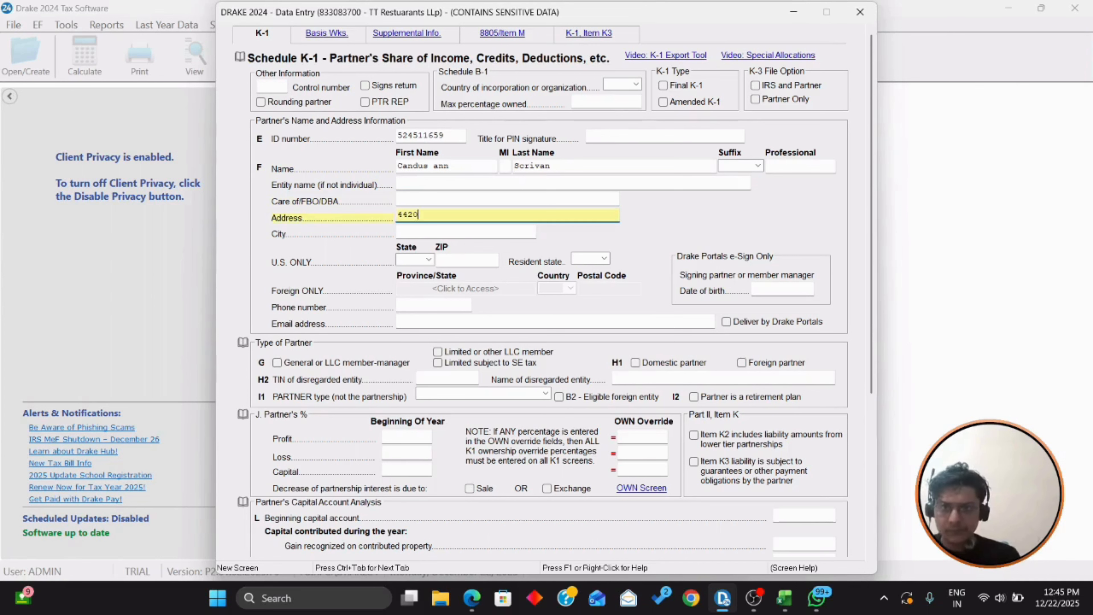
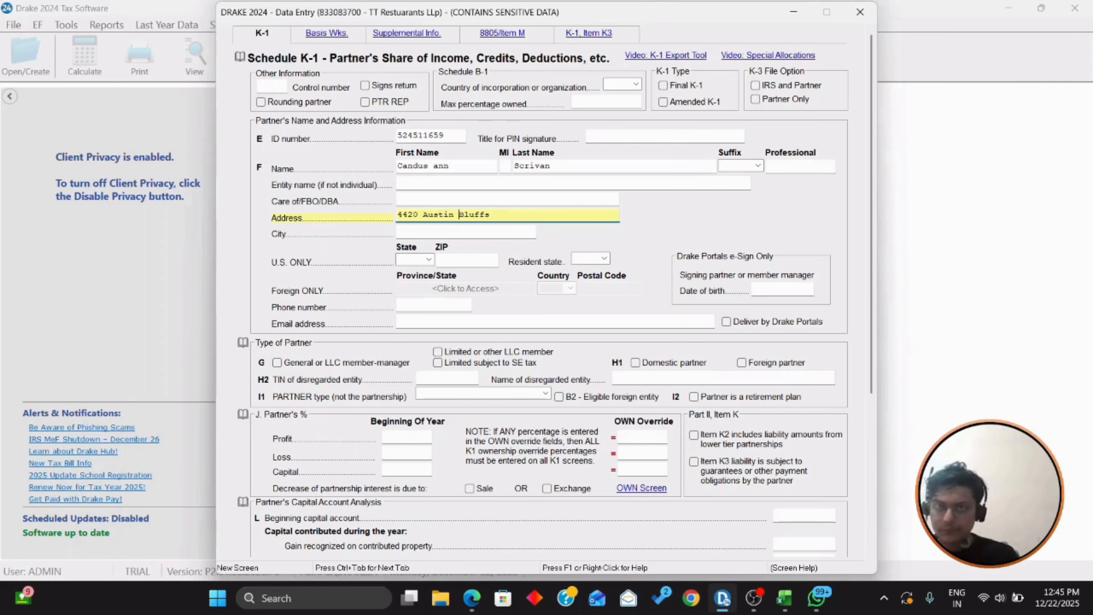
key("Right")
key("Right")
key("Right")
key("Right")
key("Right")
key("Right")
key("Right")
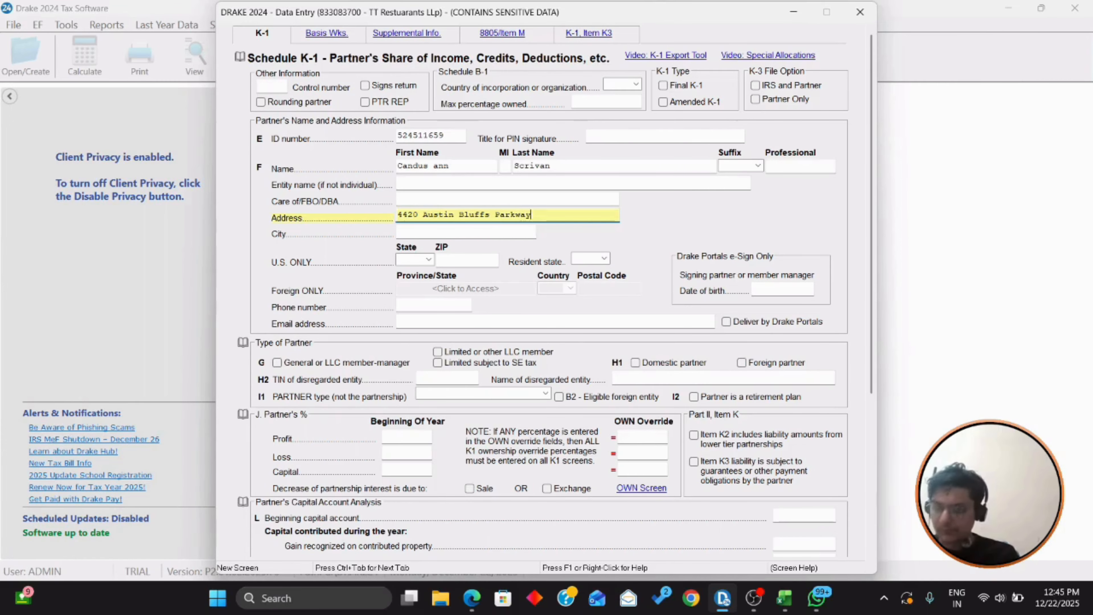
key("Tab")
key("Tab")
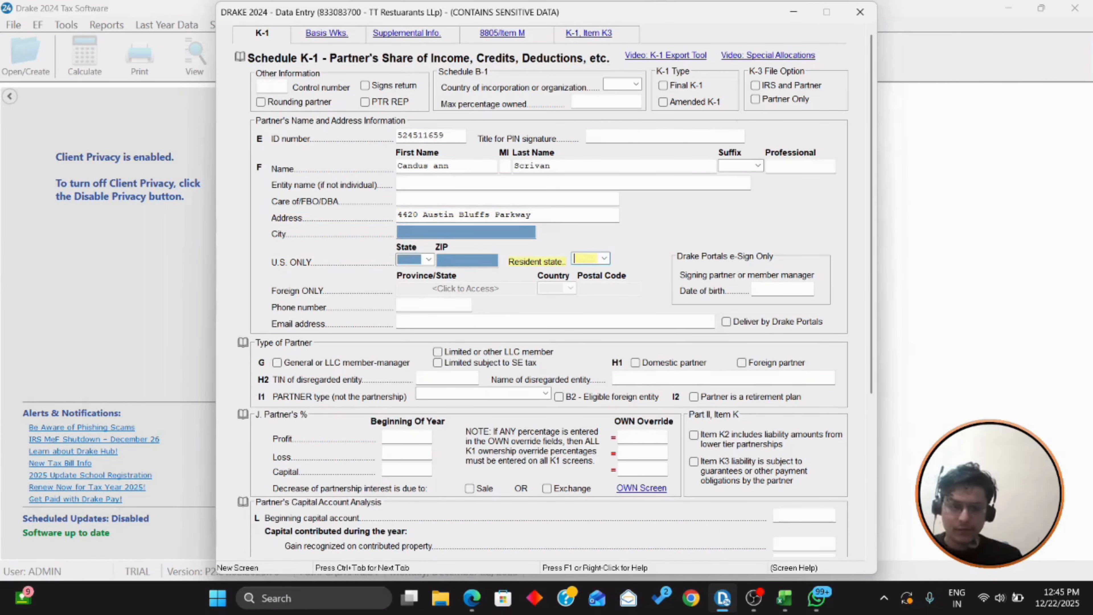
type("80")
key("BackSpace")
key("BackSpace")
key("shift+Tab")
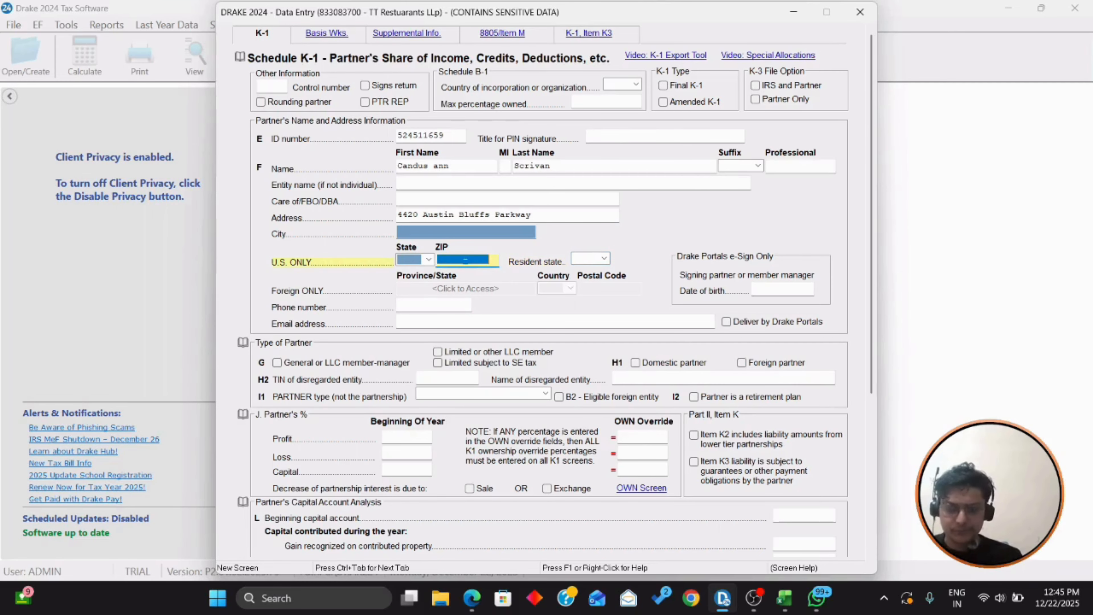
type("80918")
key("Tab")
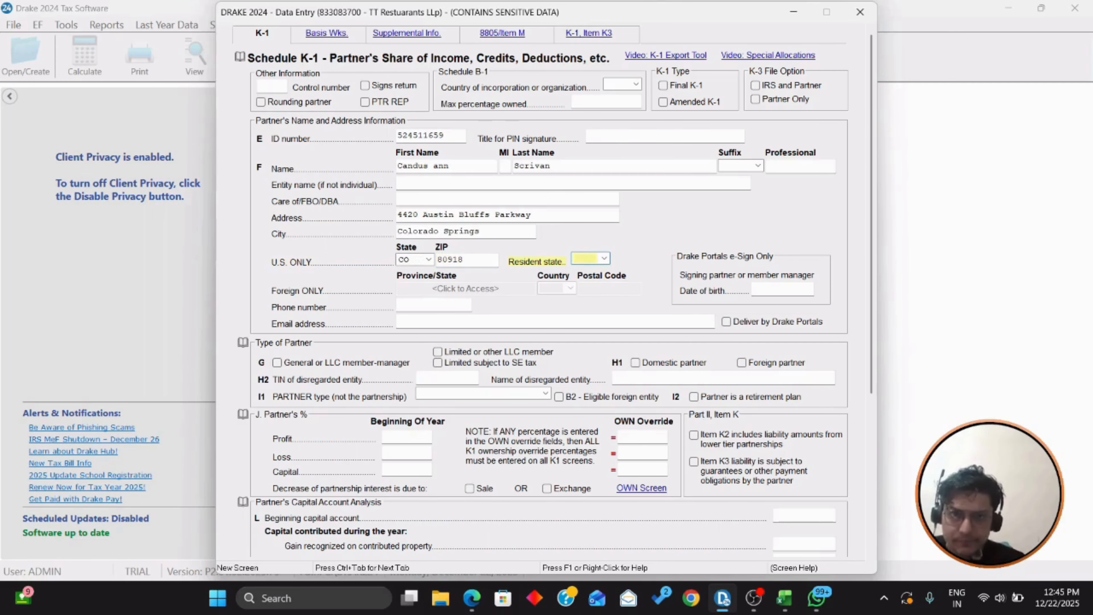
key("Tab")
scroll(280, 214, "down", 3)
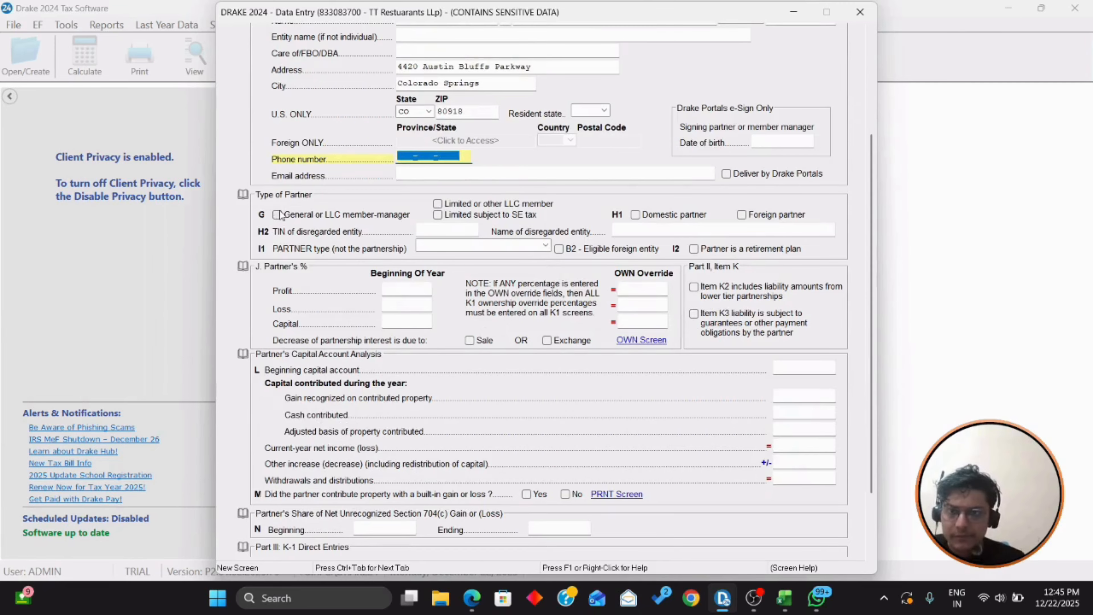
Step: Mark the second partner as general or LLC member-manager with 50% profit, loss and capital
left_click(277, 214)
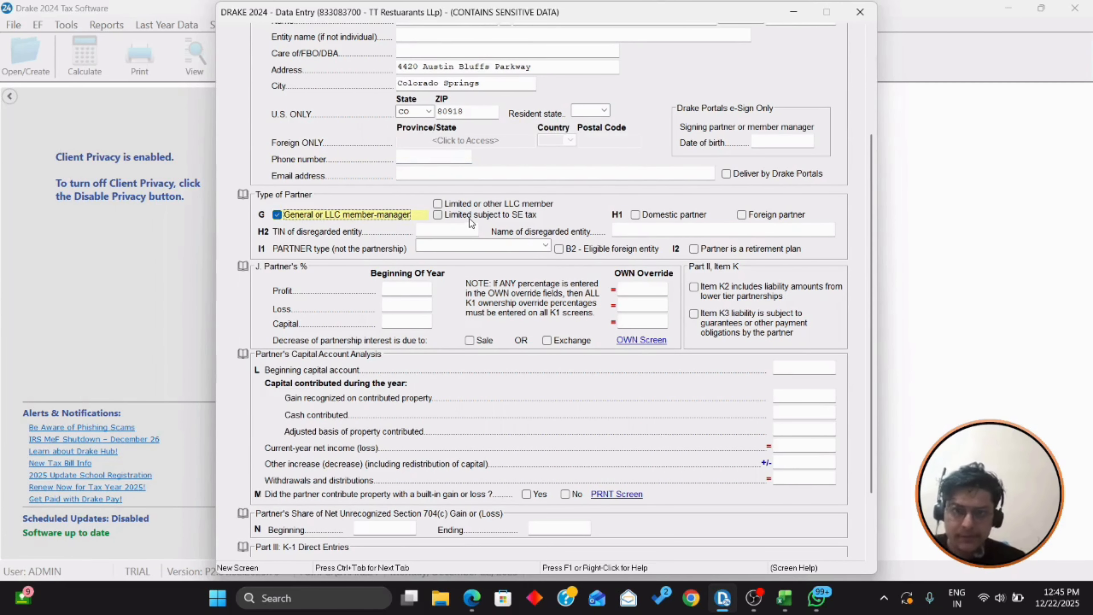
scroll(469, 218, "down", 1)
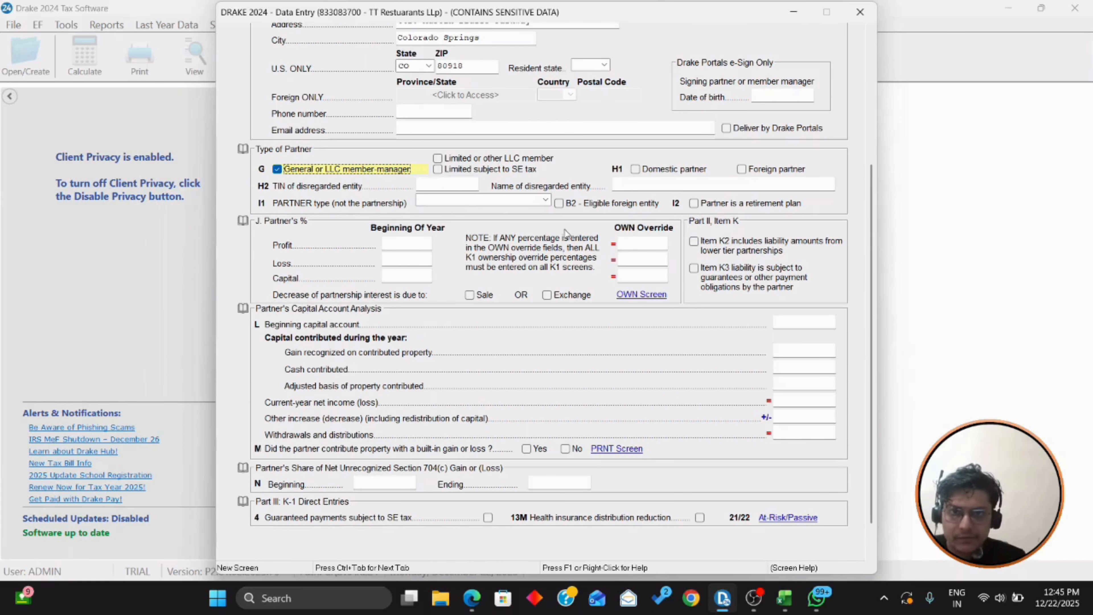
scroll(561, 224, "down", 1)
left_click(411, 197)
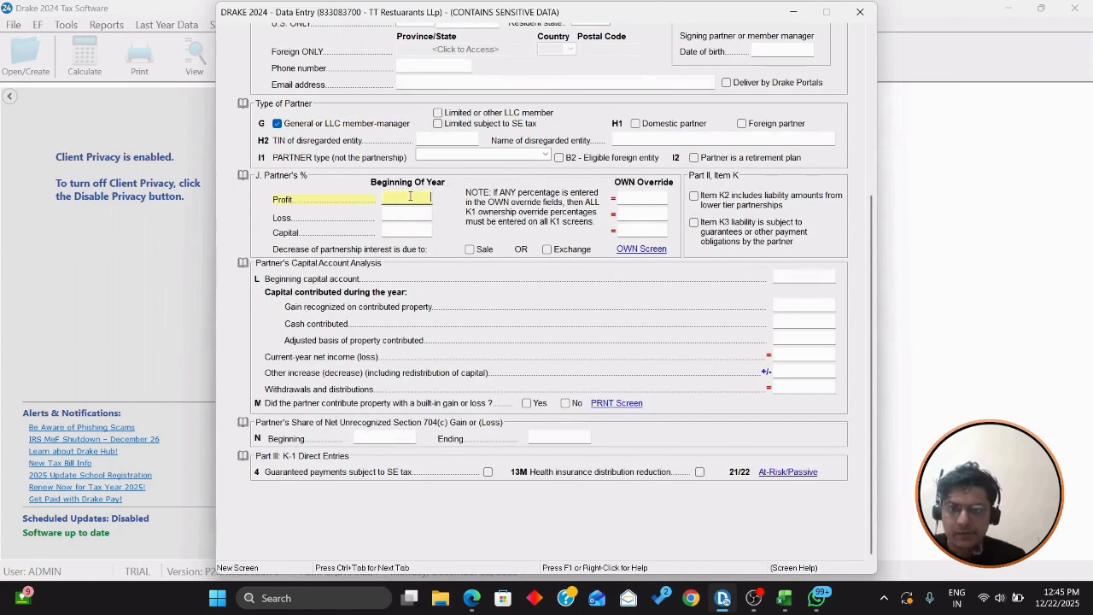
key("Return")
type("50")
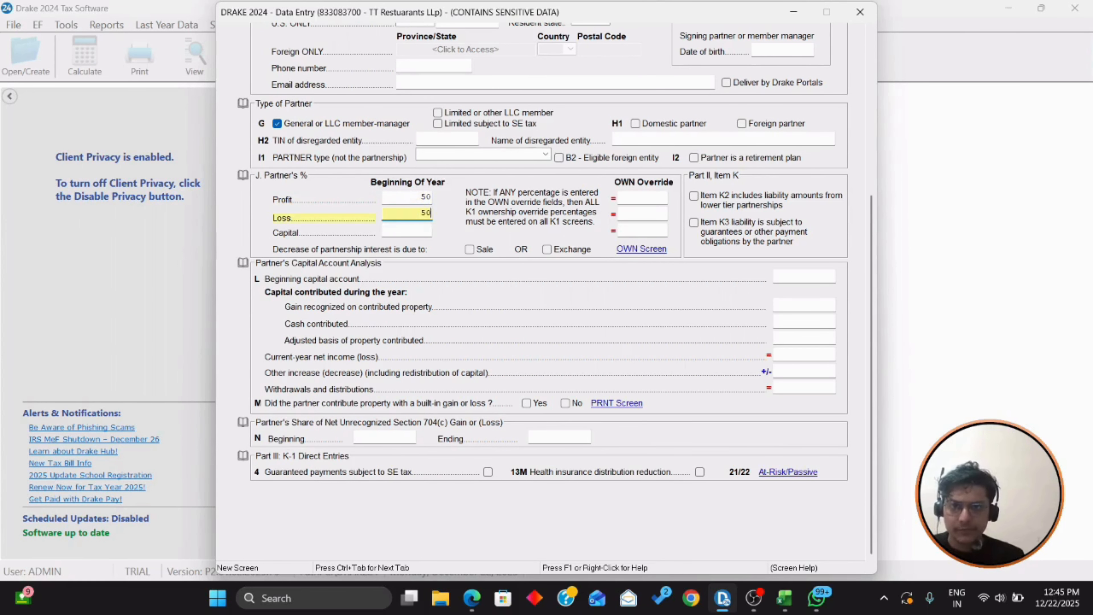
key("Return")
type("50")
key("Return")
Step: Go to the beginning capital account field and pull up the workpaper's capital sheet
scroll(410, 196, "down", 1)
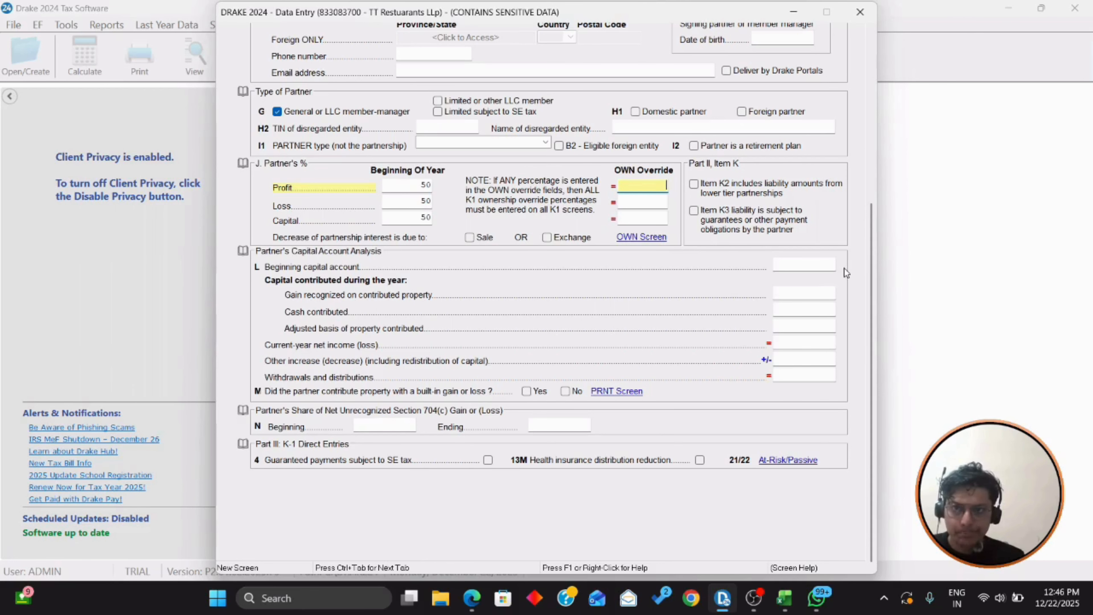
left_click(822, 261)
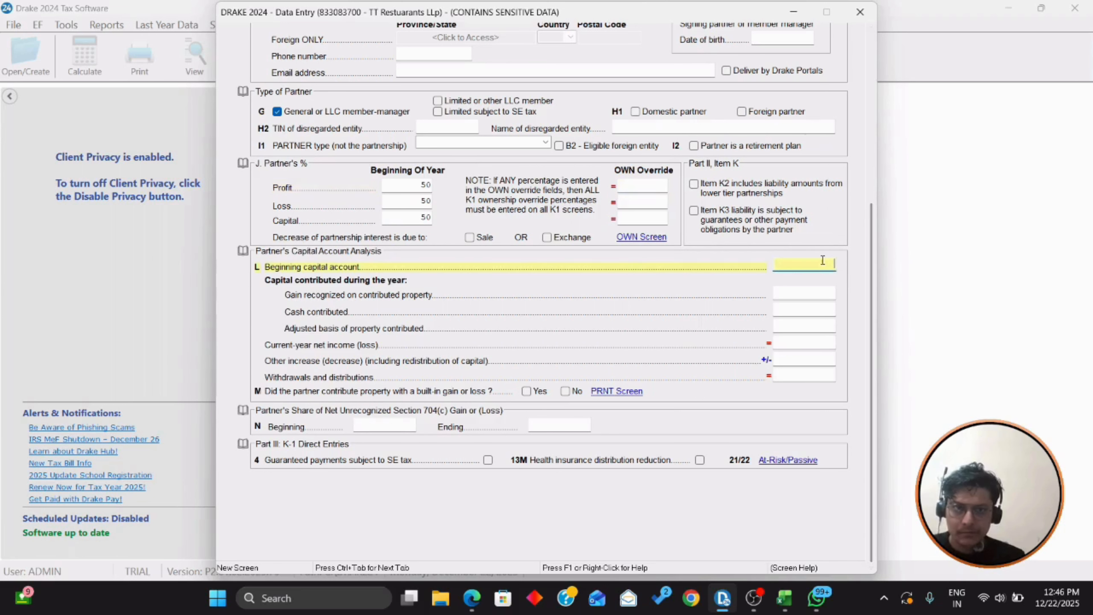
key("alt+Tab")
key("alt+Tab")
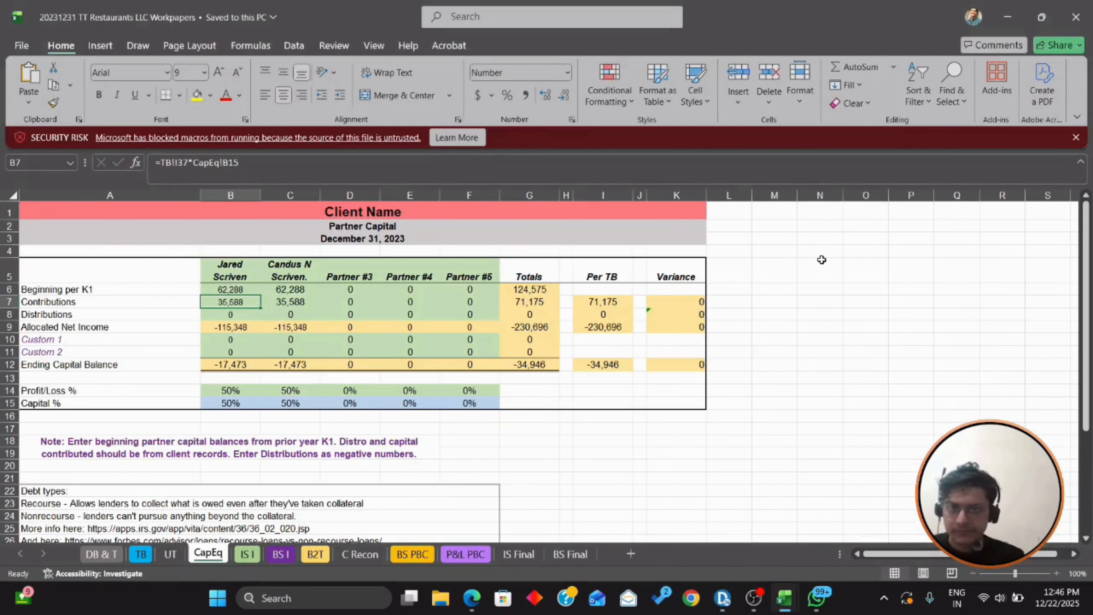
Step: Enter 62,288 as the second partner's beginning capital account on the K-1
key("alt+Tab")
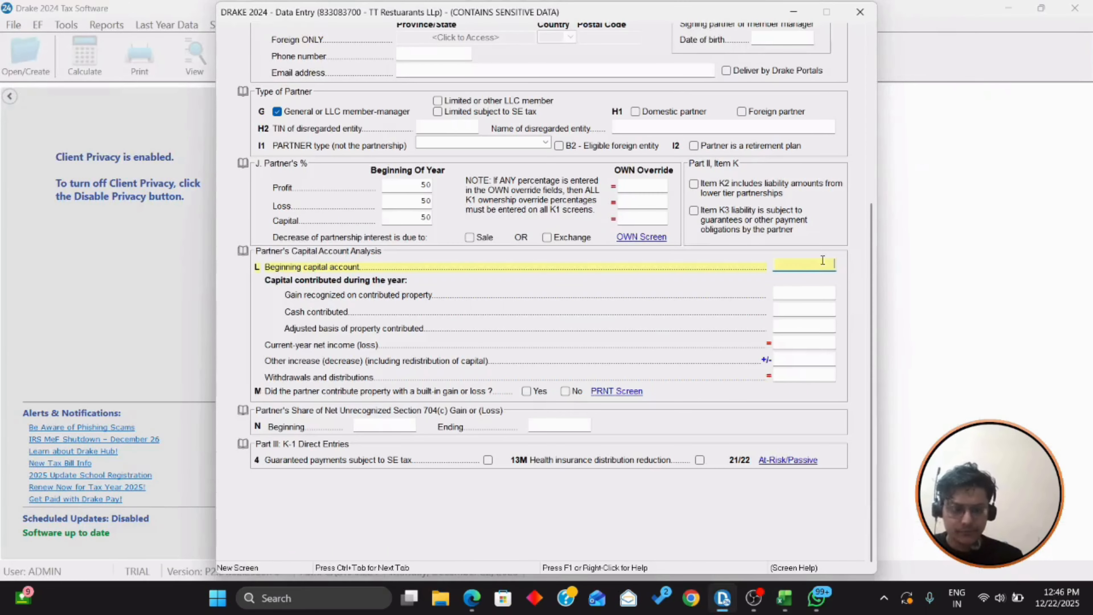
type("62,288")
key("Return")
key("Return")
key("alt+Tab")
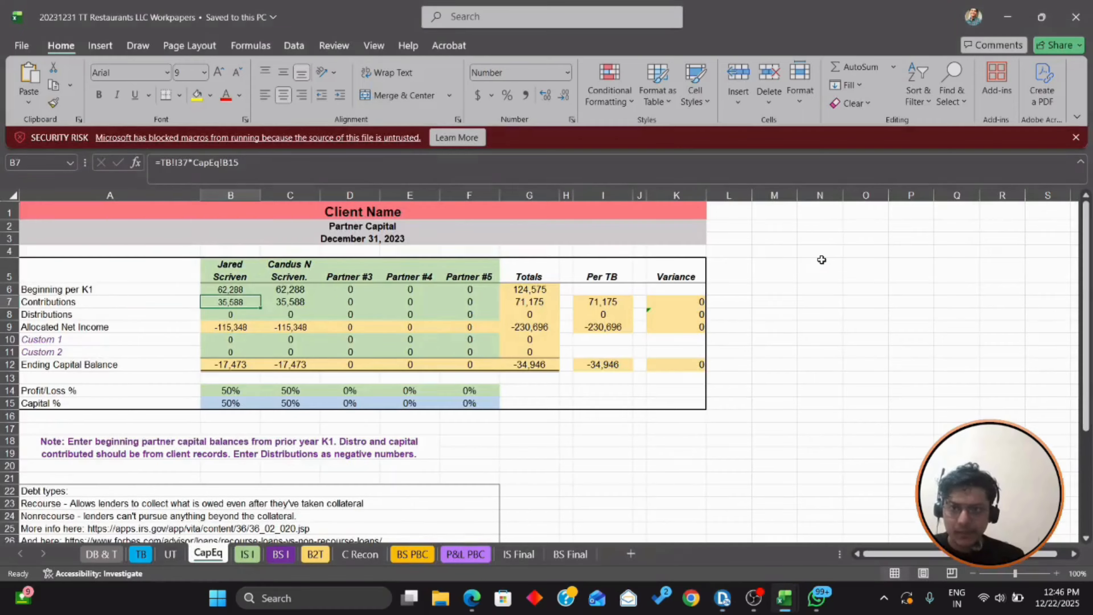
key("alt+Tab")
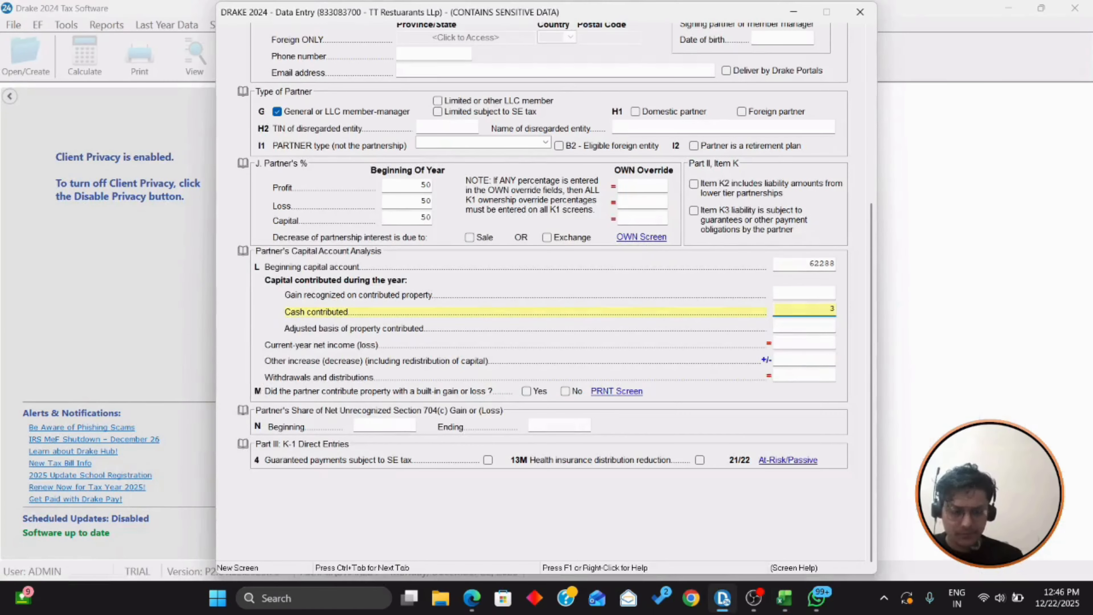
key("Return")
scroll(730, 266, "up", 2)
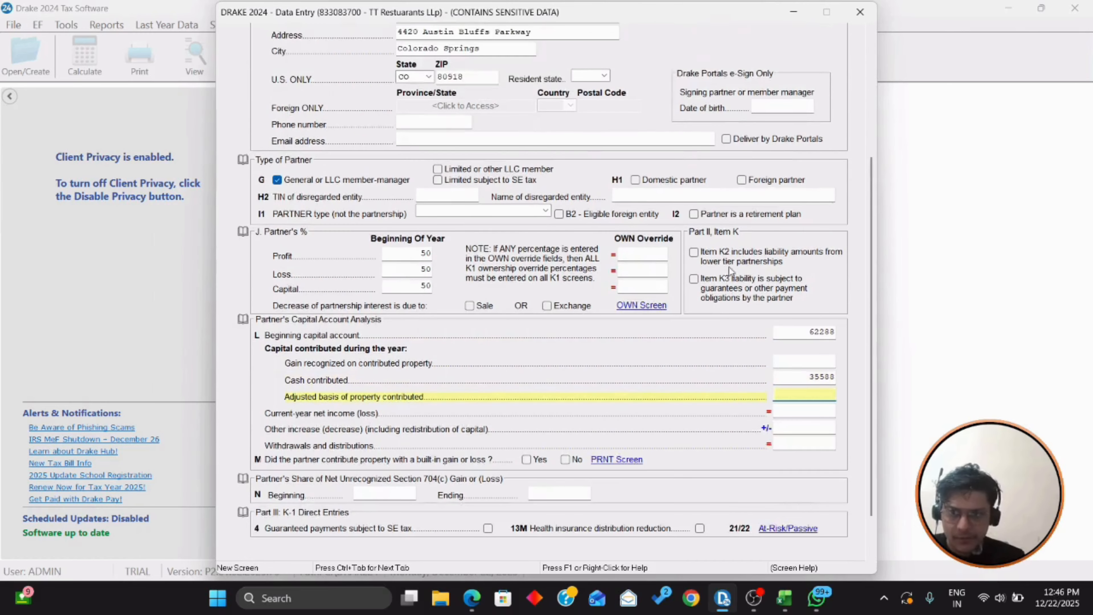
scroll(605, 226, "down", 2)
scroll(607, 230, "up", 3)
scroll(605, 227, "up", 2)
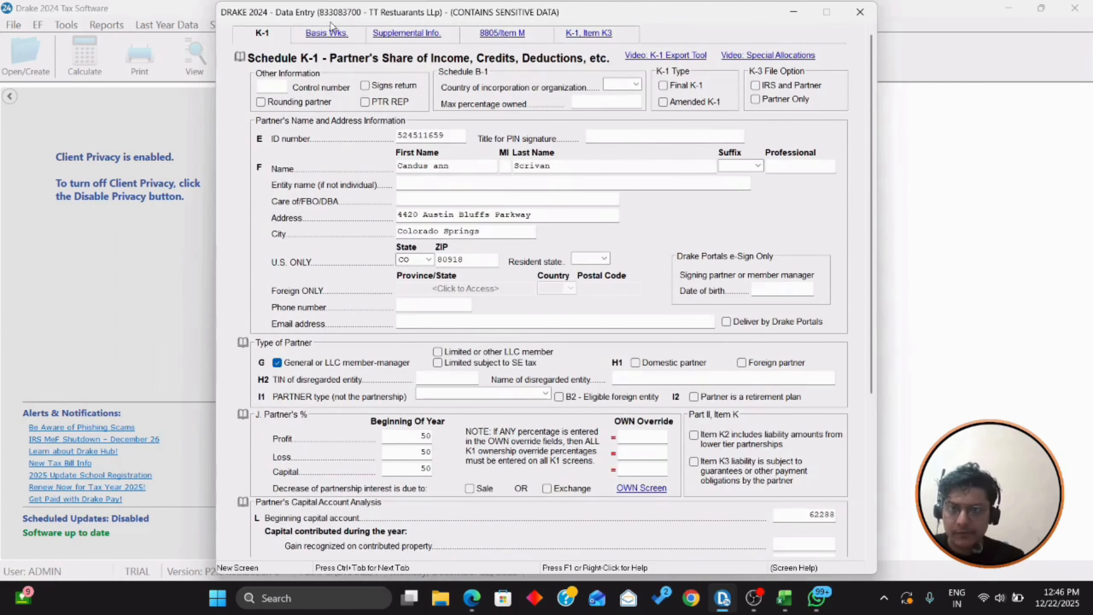
Step: Enter 62288 prior-year basis and 35588 cash contribution on the basis worksheet, then close it
left_click(331, 37)
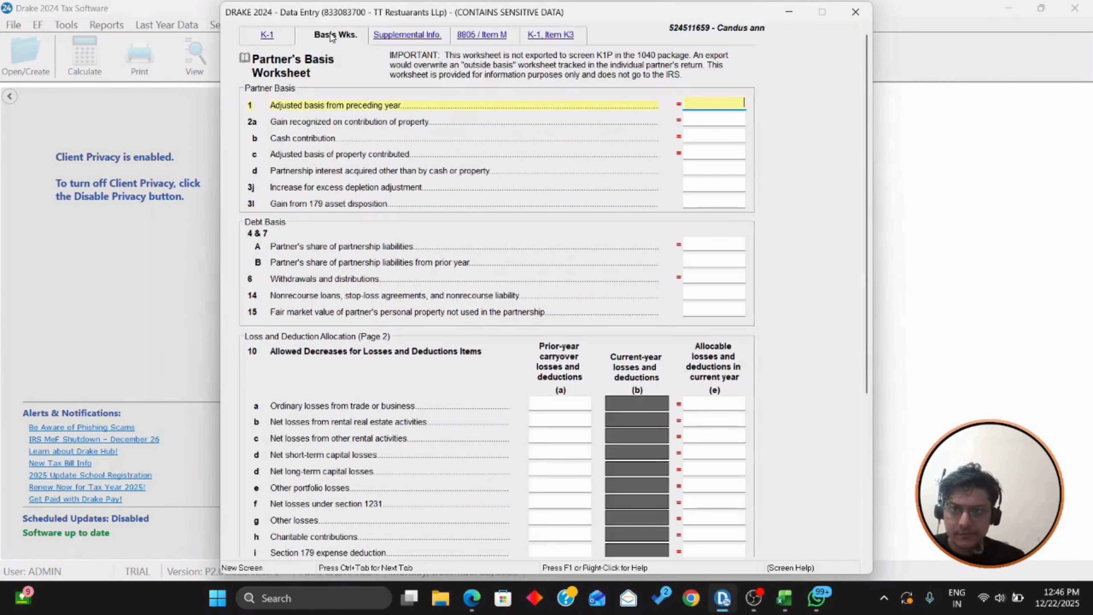
key("alt+Tab")
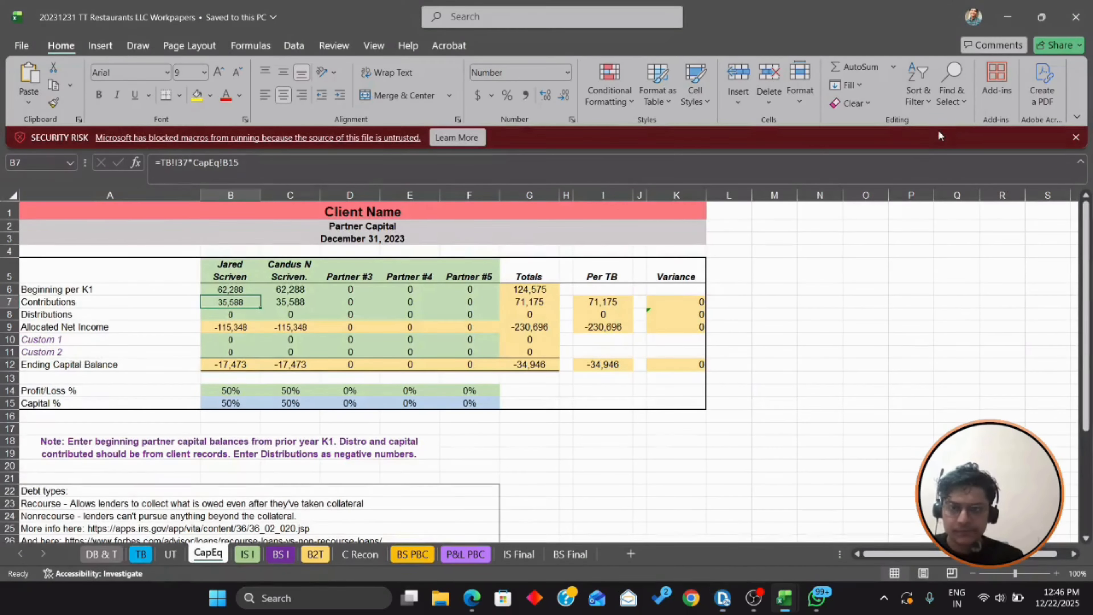
key("alt+Tab")
type("62288")
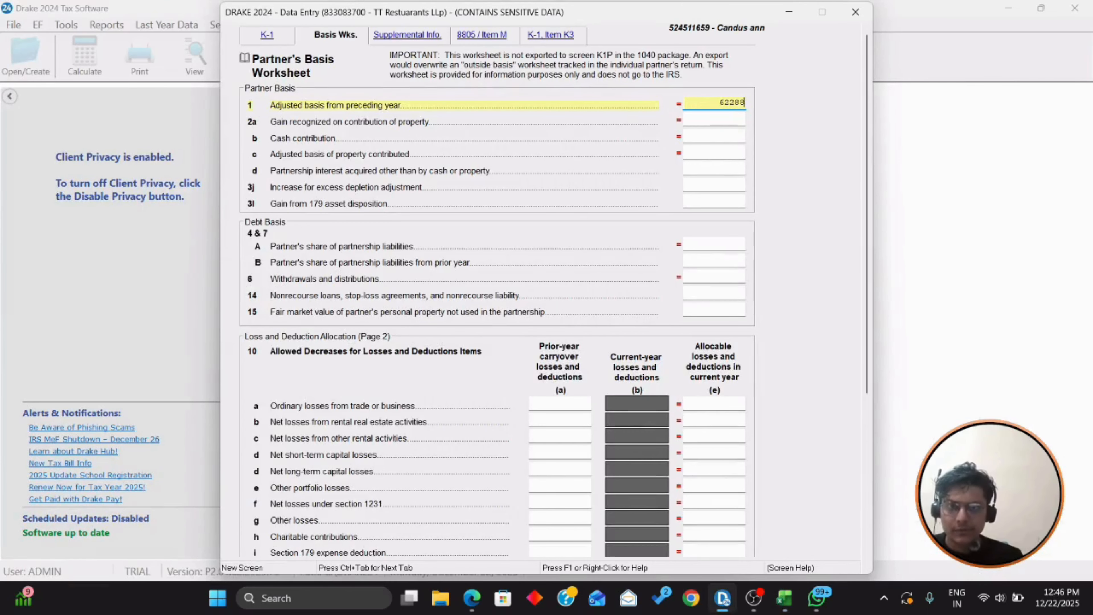
key("Return")
key("Return")
key("alt+Tab")
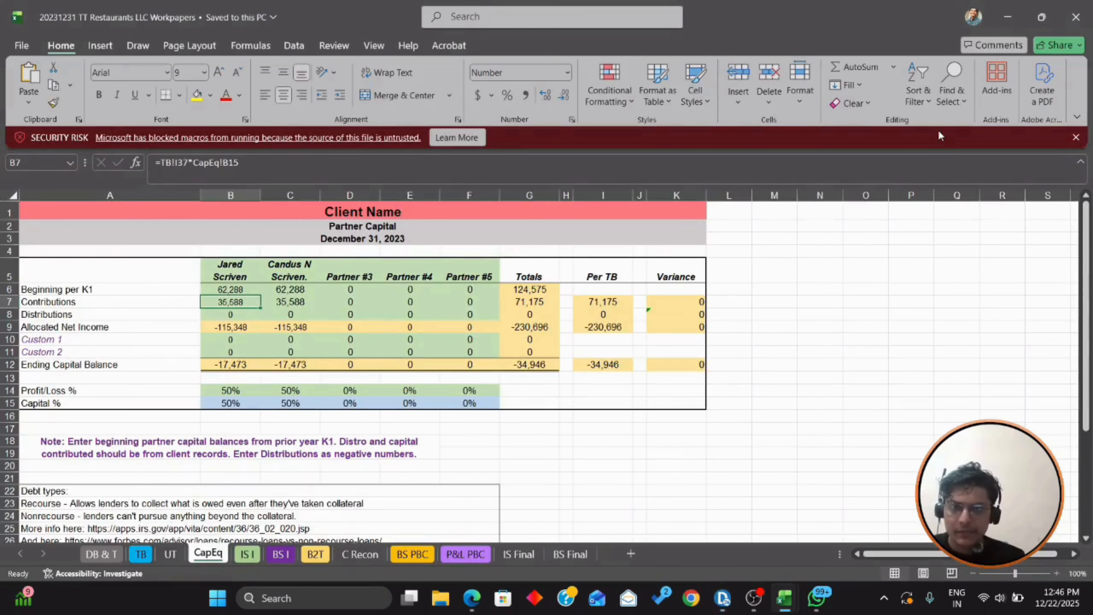
key("alt+Tab")
type("35588")
key("Return")
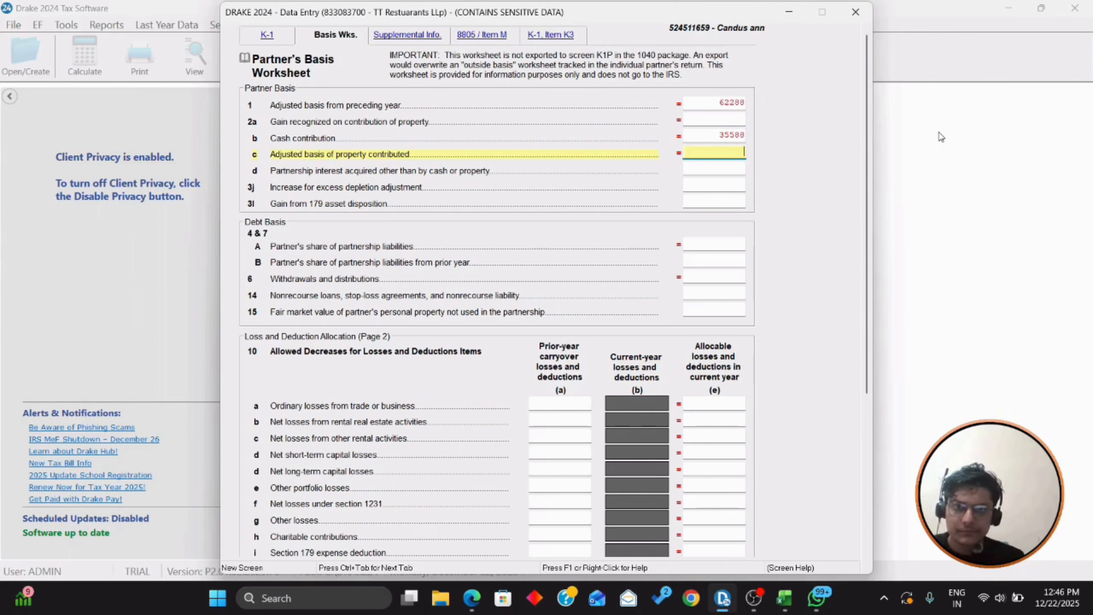
key("Escape")
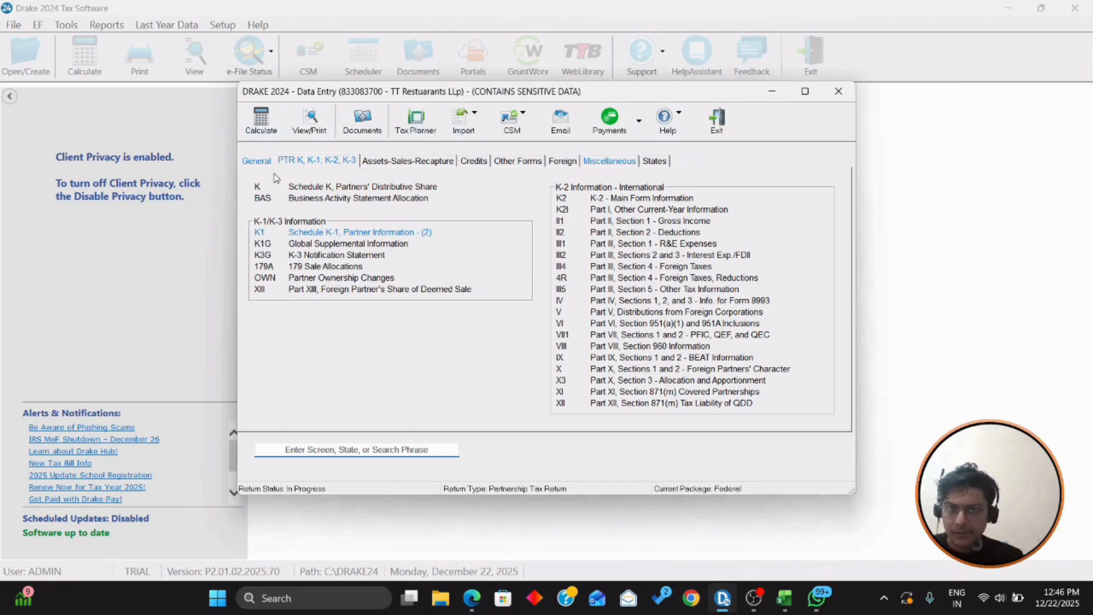
Step: Open the Income screen and locate gross revenue on the workpaper's TB trial balance sheet
left_click(257, 162)
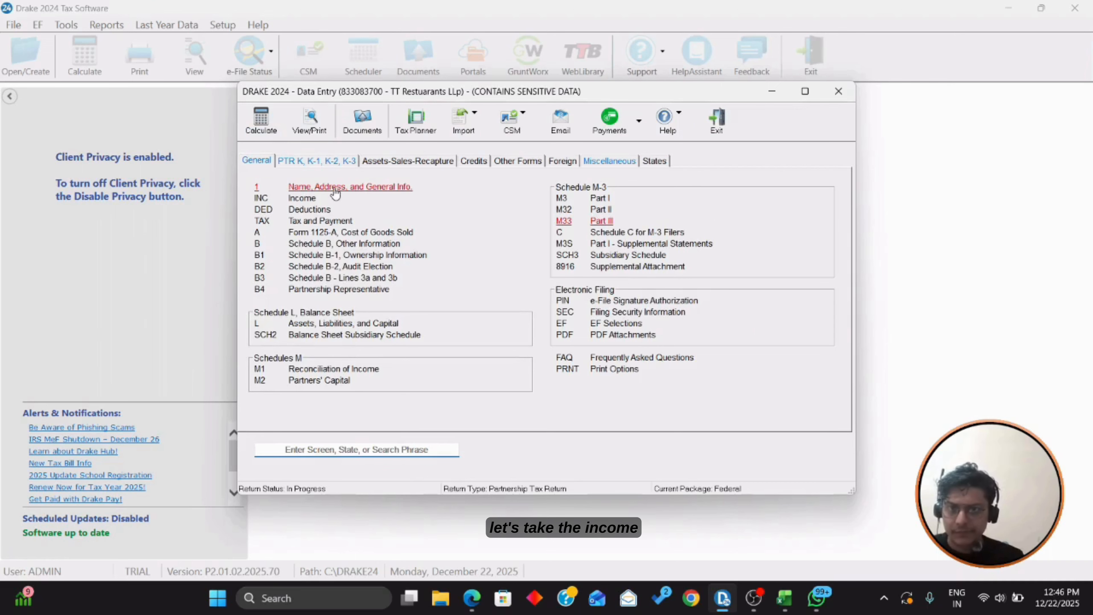
left_click(302, 199)
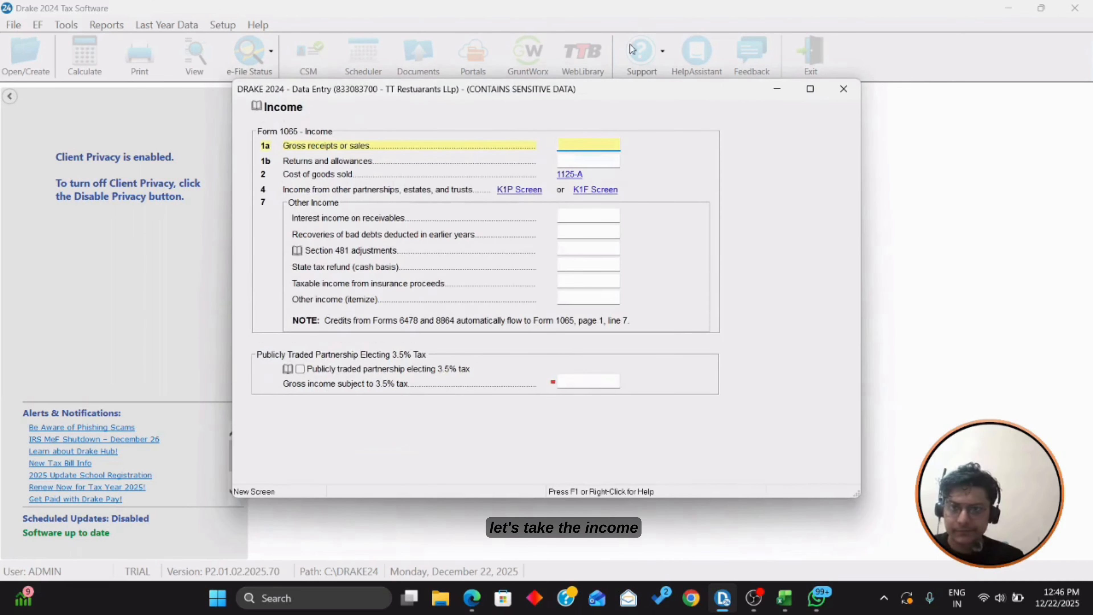
key("alt+Tab")
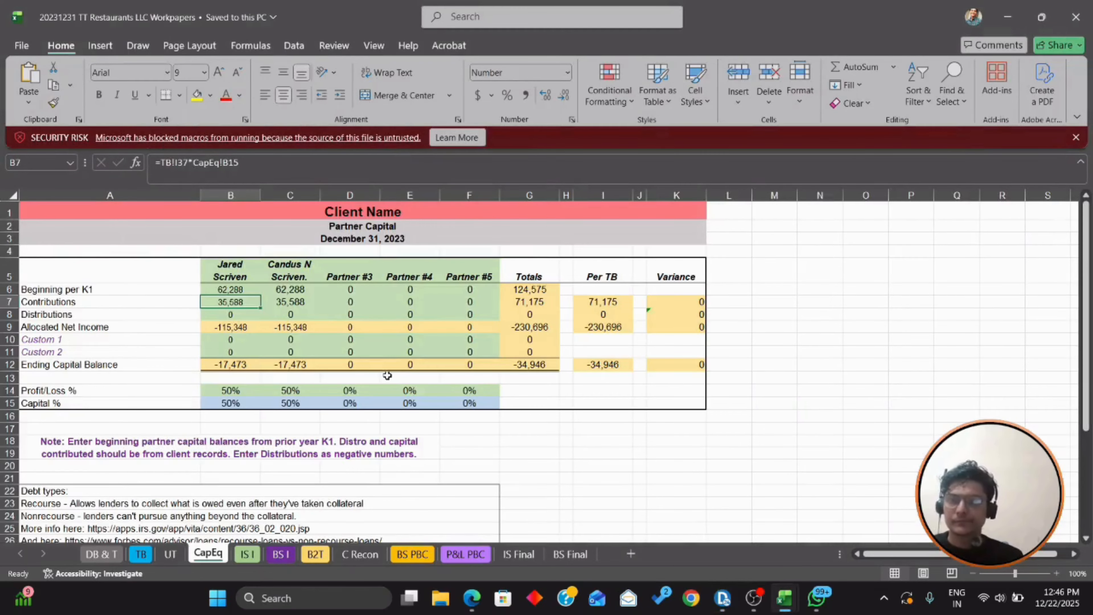
left_click(141, 554)
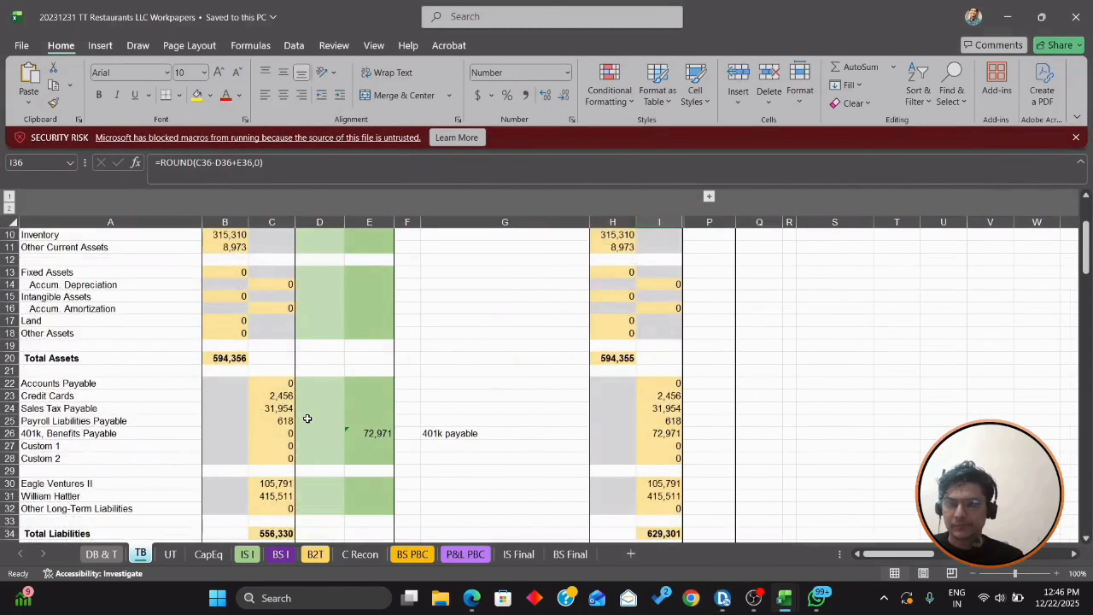
scroll(283, 388, "up", 3)
scroll(282, 388, "down", 19)
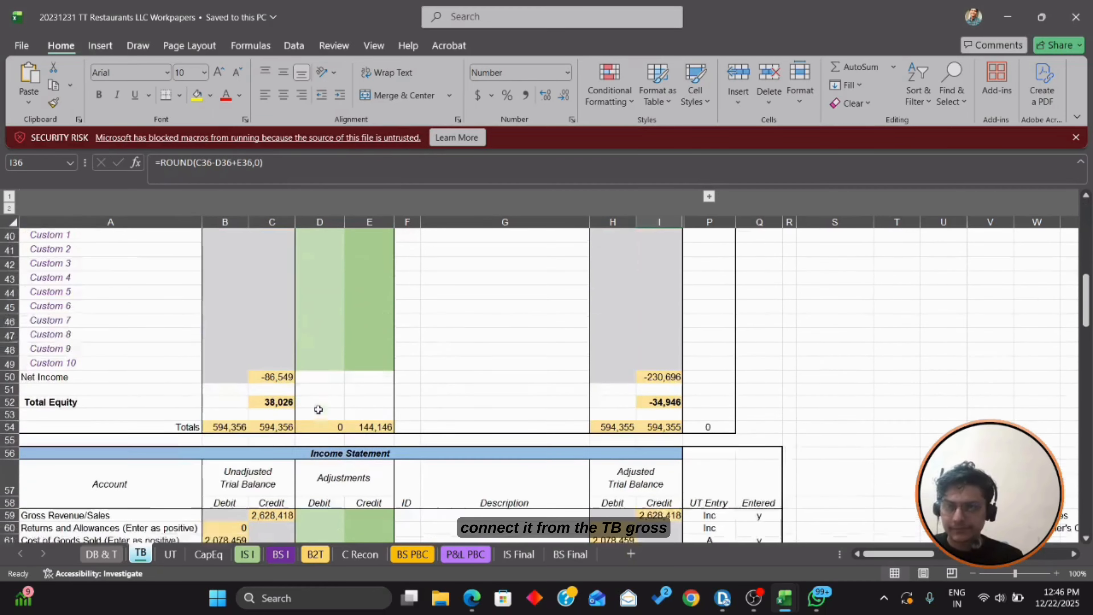
scroll(402, 383, "down", 1)
scroll(402, 383, "up", 1)
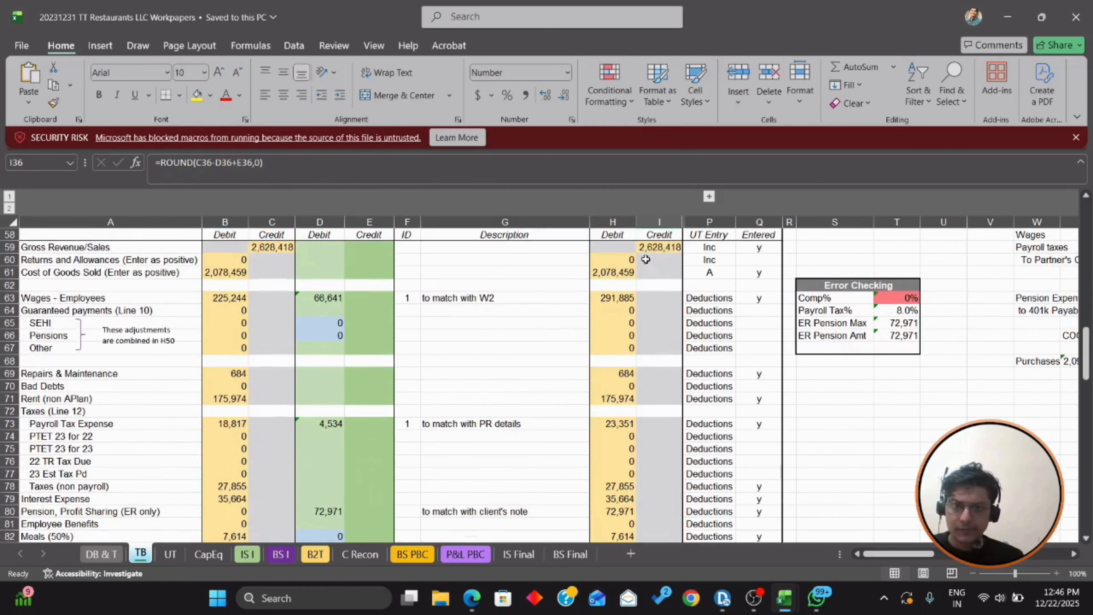
Step: Enter 2628418 as gross receipts on line 1a and bring up Form 1125-A
left_click(663, 249)
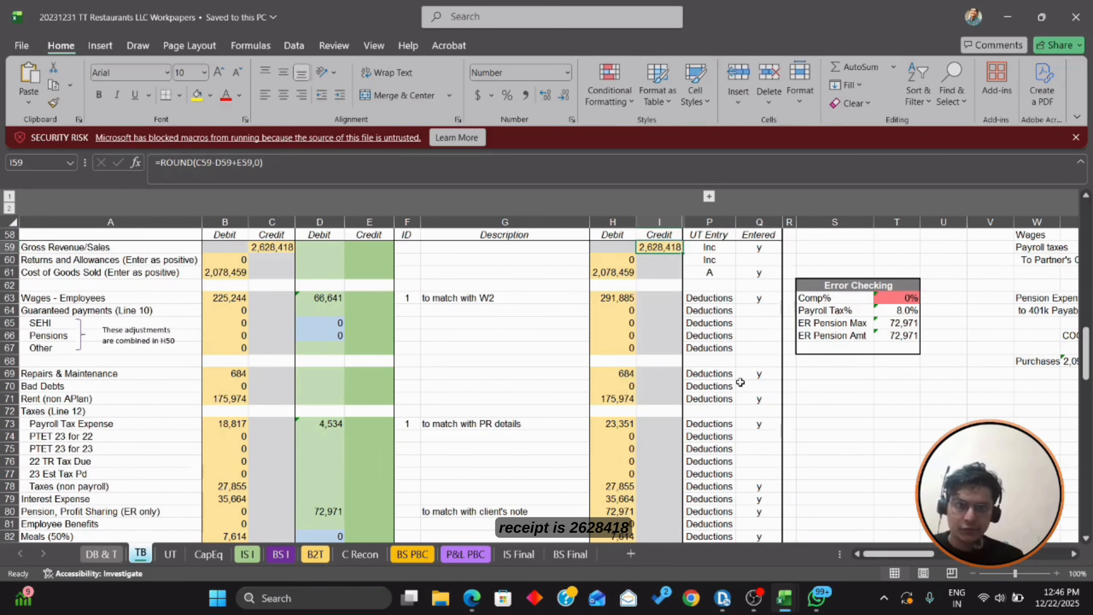
key("alt+Tab")
type("2628")
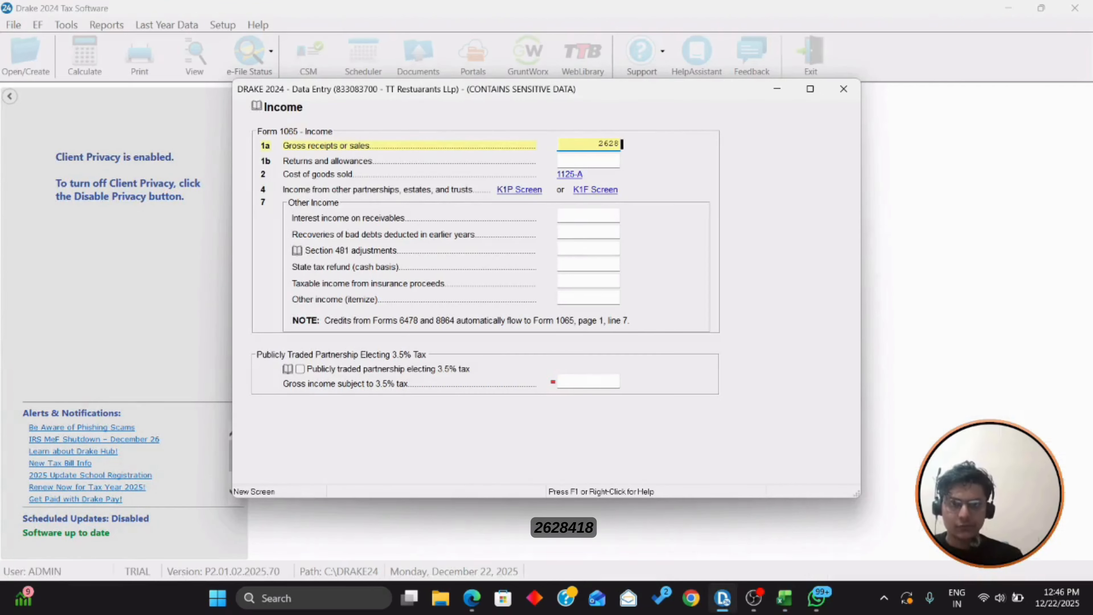
type("418")
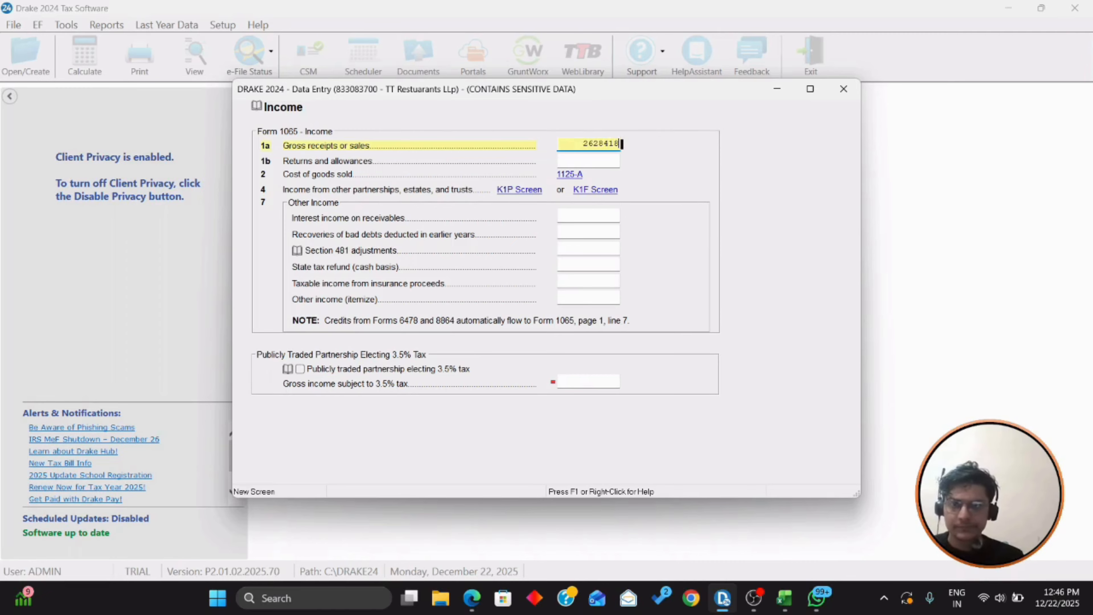
key("Tab")
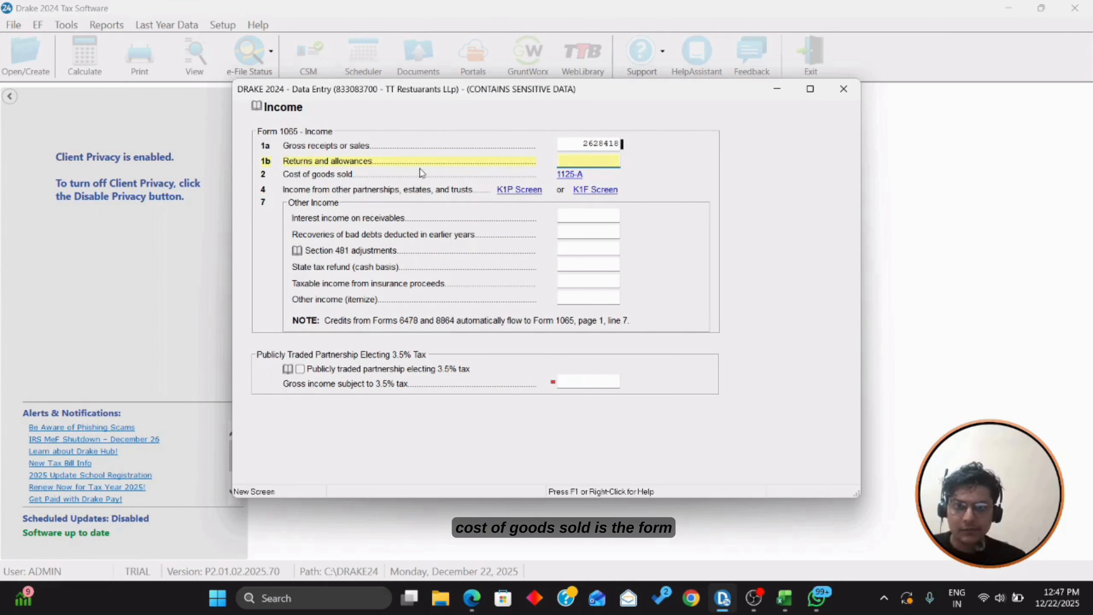
left_click(570, 176)
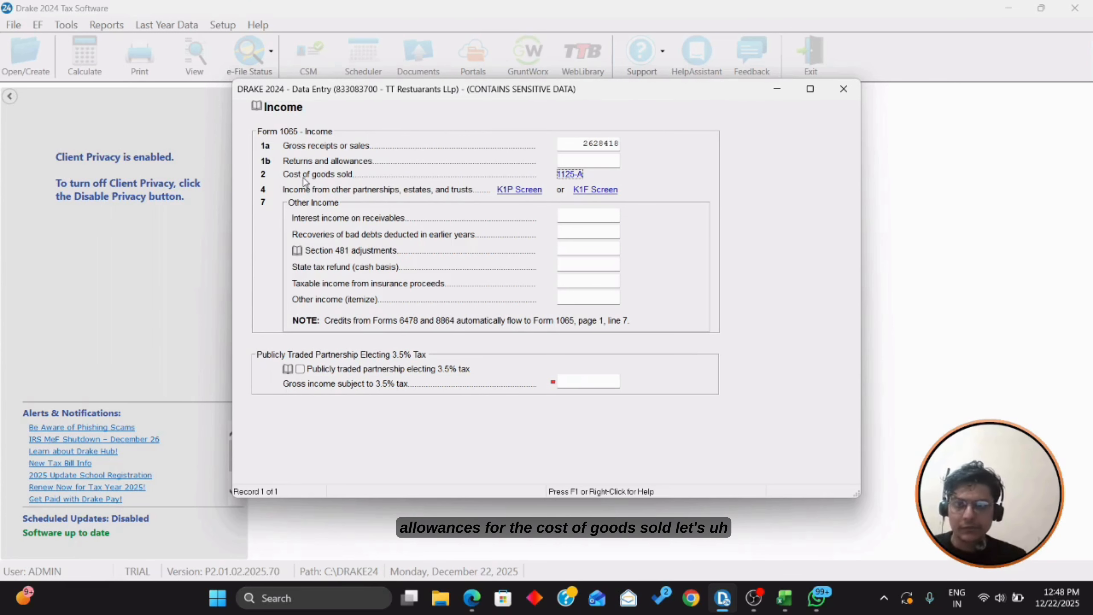
left_click(575, 174)
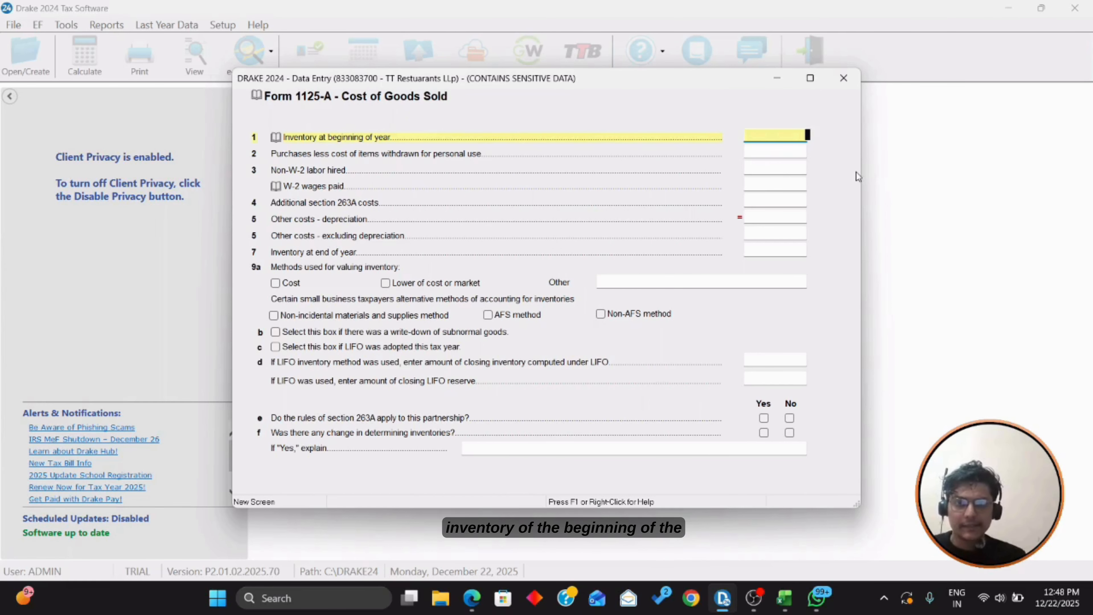
Step: Enter 296866 beginning inventory on Form 1125-A, checking the workpapers for ending inventory and purchases
key("alt+Tab")
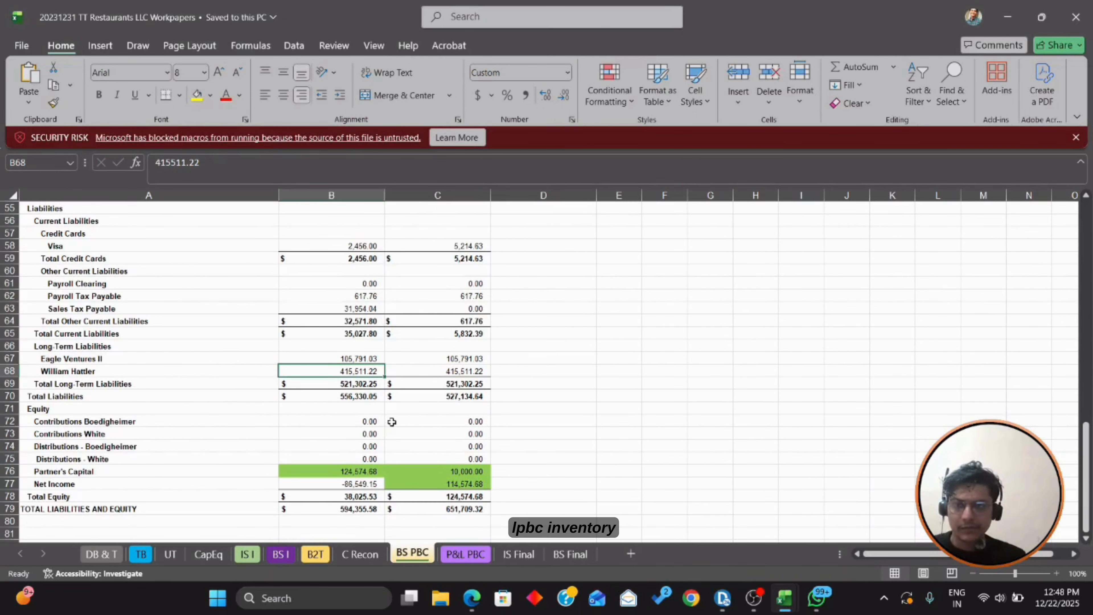
scroll(391, 422, "up", 2)
scroll(392, 422, "up", 8)
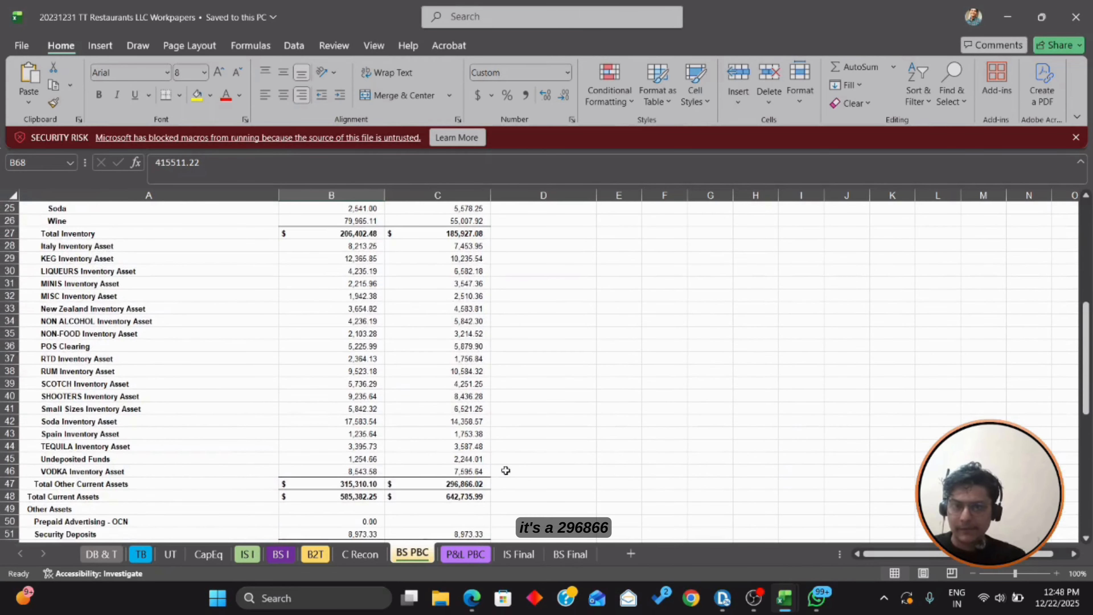
left_click(486, 483)
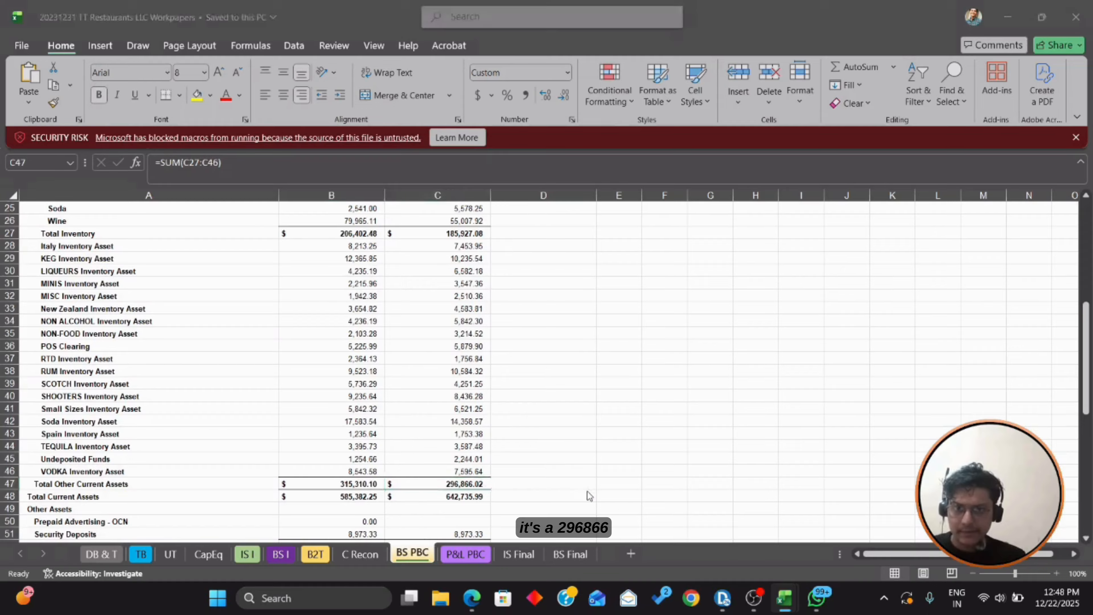
key("alt+Tab")
type("29686")
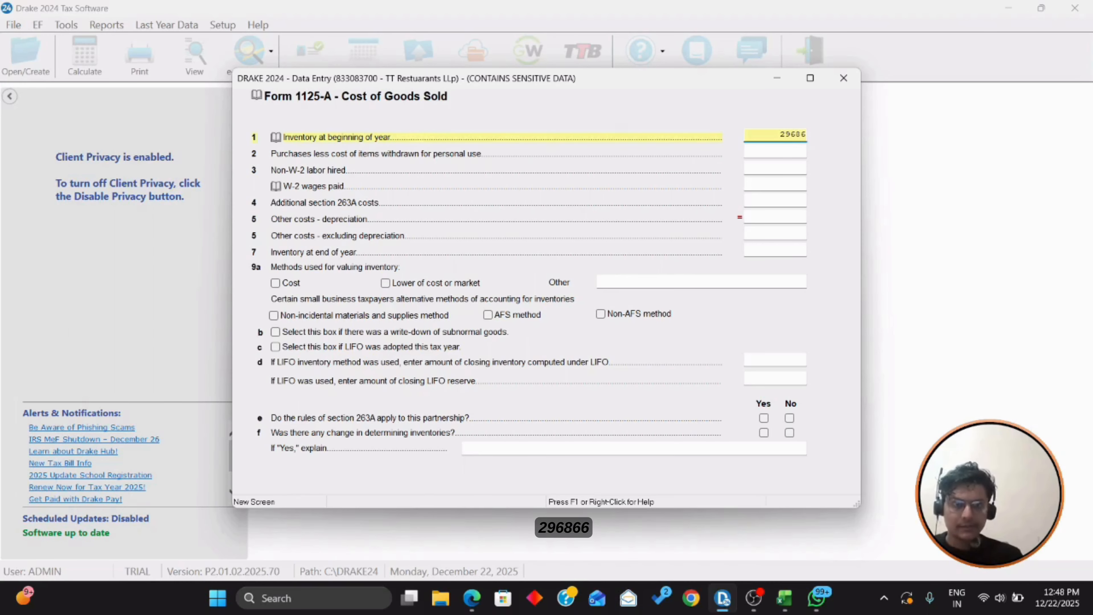
type("6")
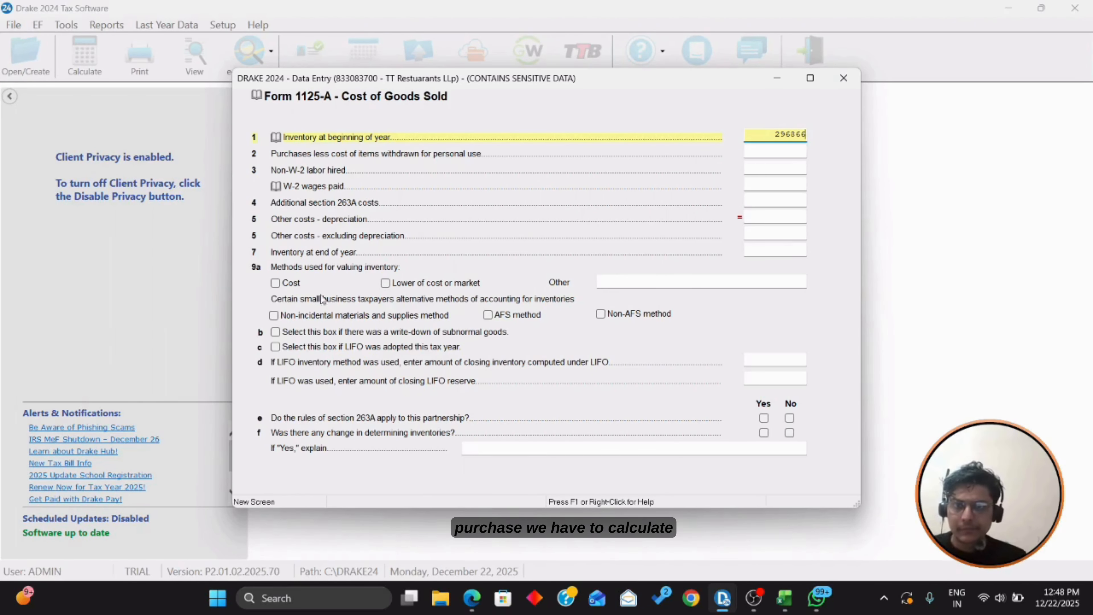
left_click(778, 153)
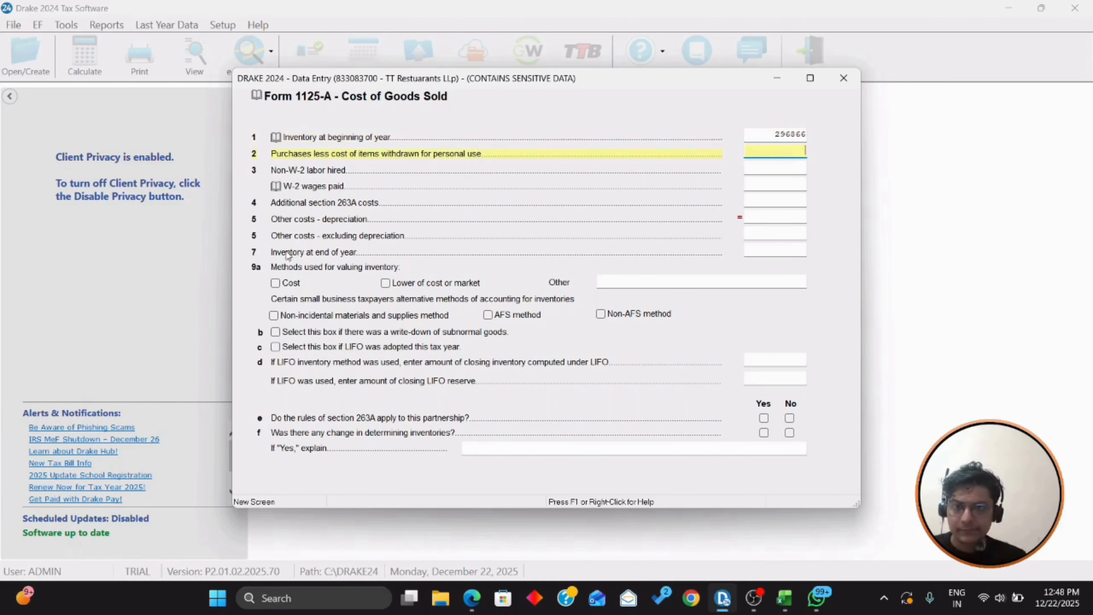
left_click(774, 251)
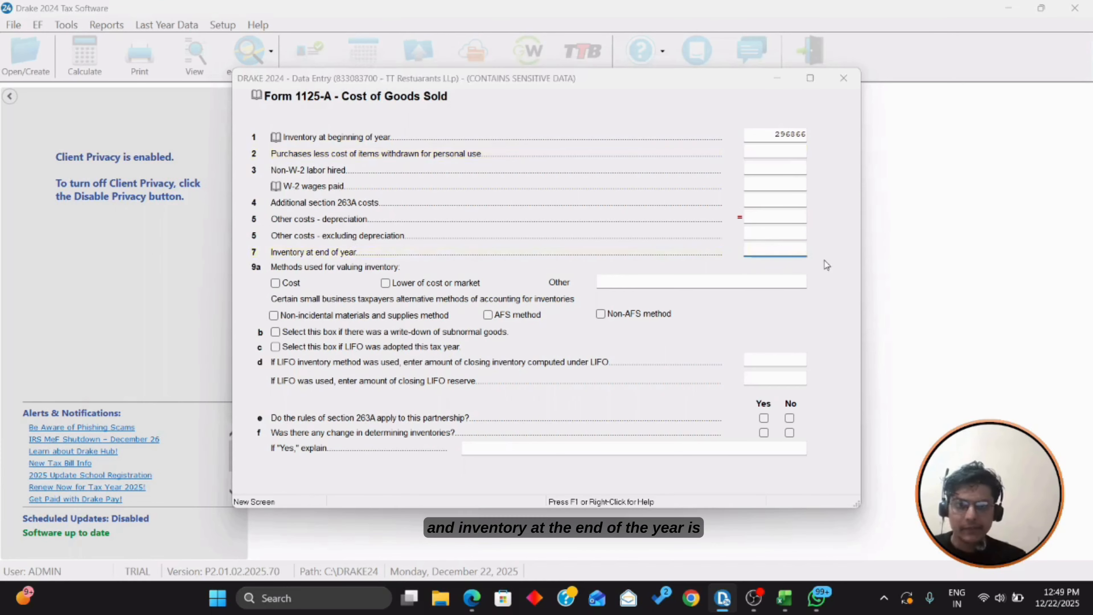
key("alt+Tab")
key("alt+Tab")
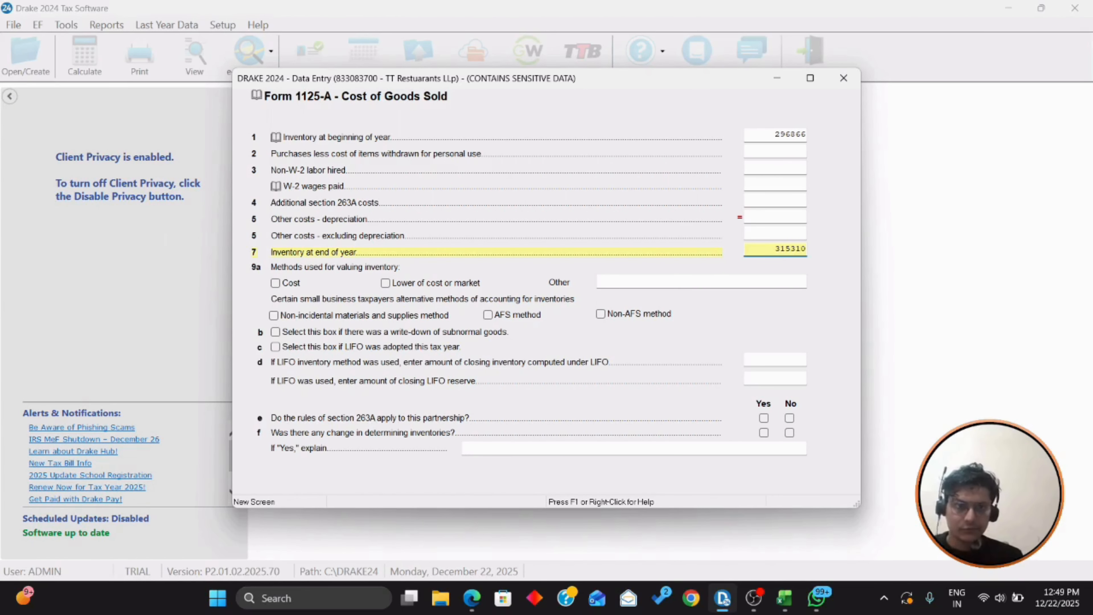
left_click(770, 151)
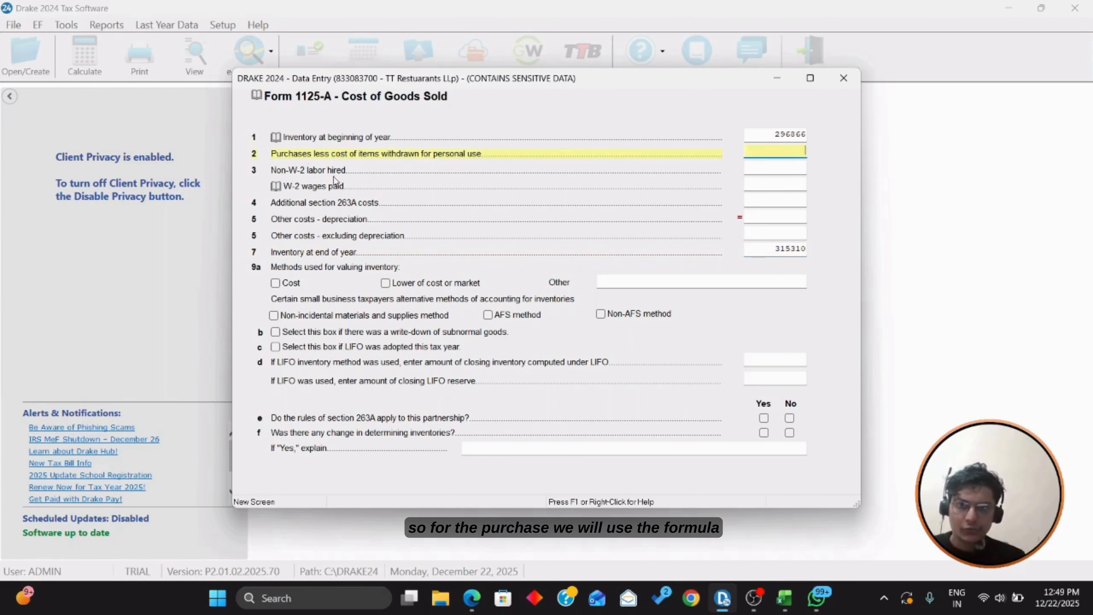
key("alt+Tab")
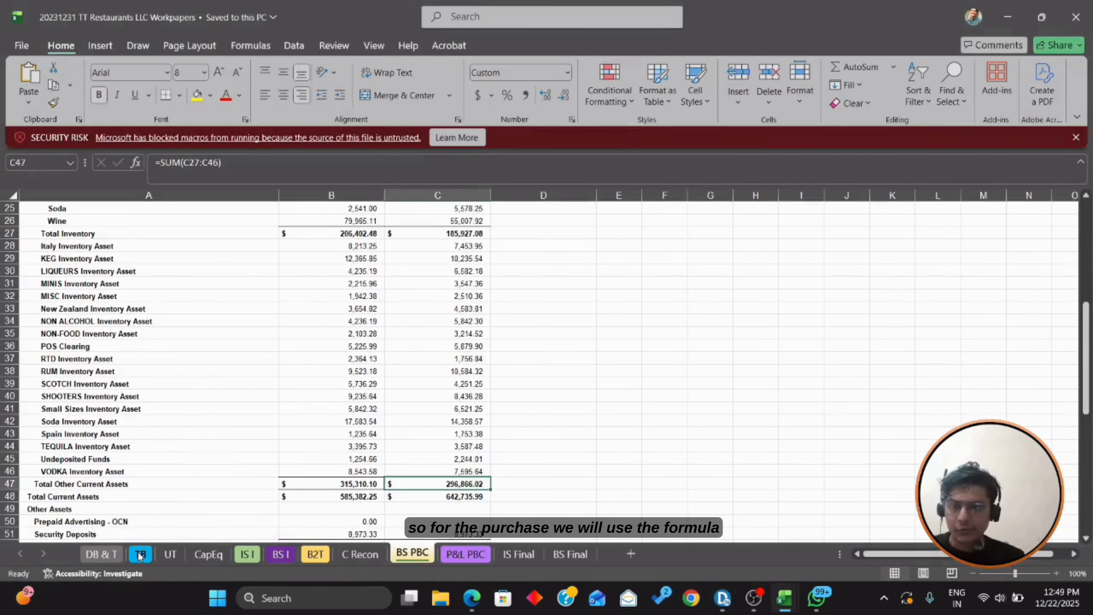
Step: On the TB sheet, review the COGS Calculation note and confirm the 2,078,459 COGS figure in H61
left_click(141, 554)
scroll(268, 509, "down", 17)
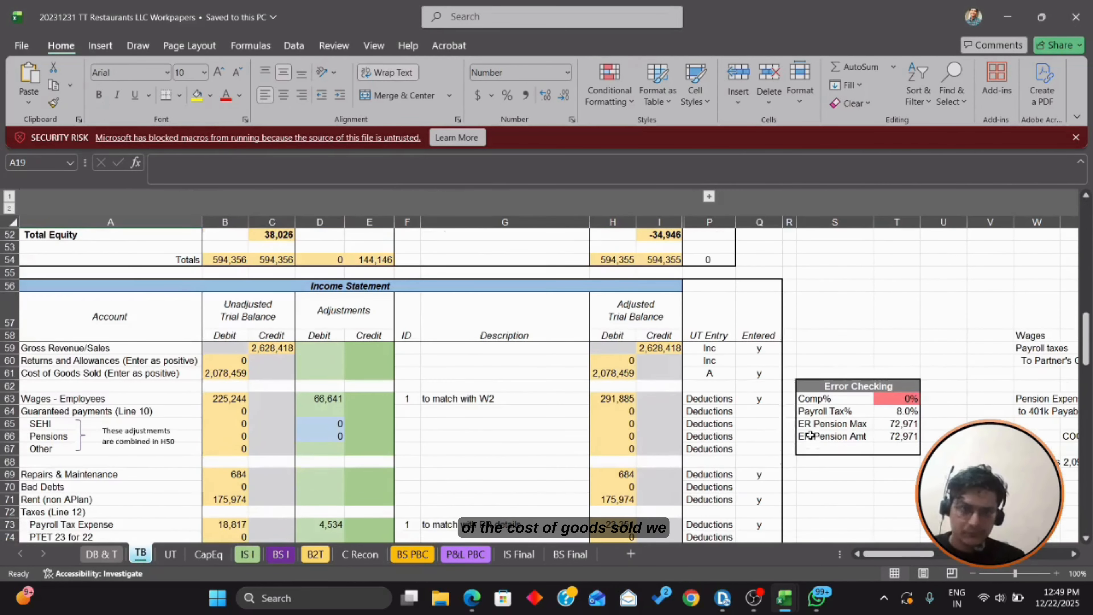
scroll(927, 390, "down", 2)
left_click(940, 395)
key("Right")
key("Right")
key("Right")
key("Right")
key("Right")
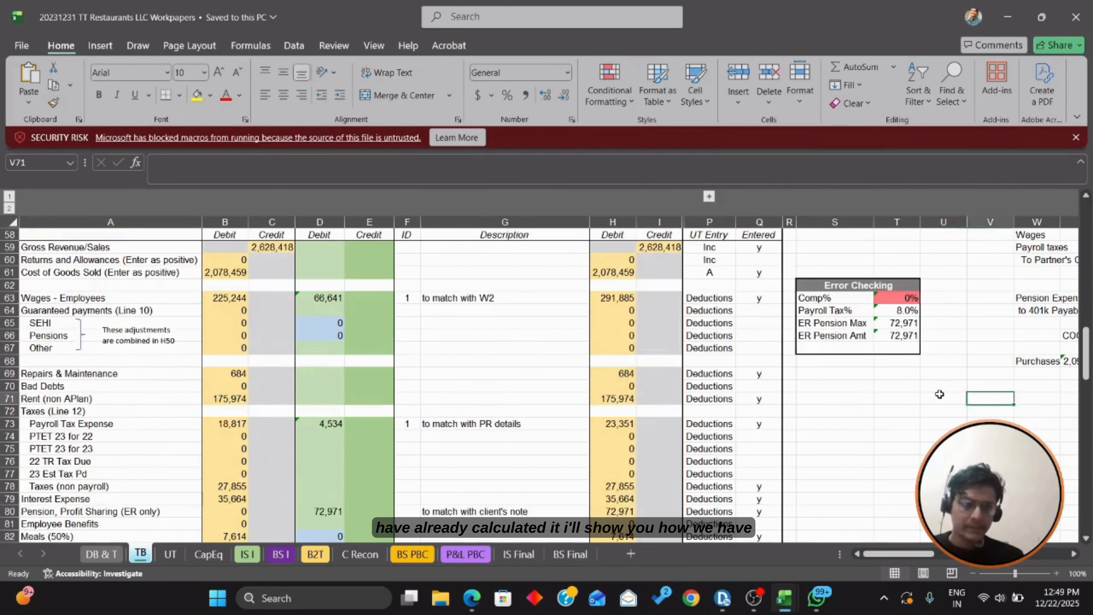
key("Left")
key("Left")
key("Up")
key("Right")
key("Right")
key("Right")
key("Right")
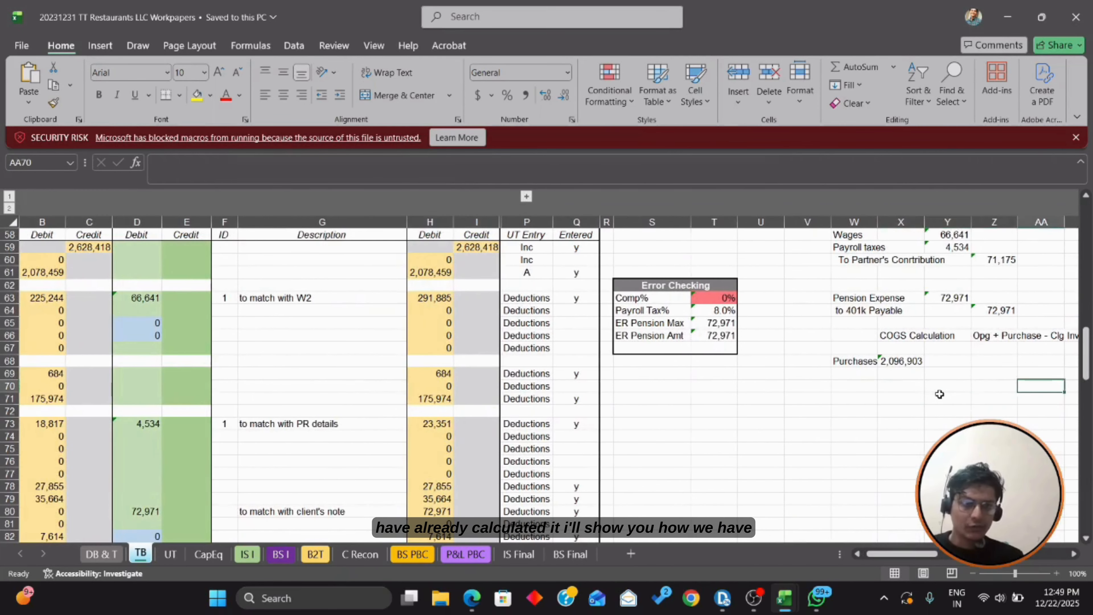
key("Left")
key("Left")
key("Left")
key("Up")
key("Up")
key("Left")
key("Up")
key("Up")
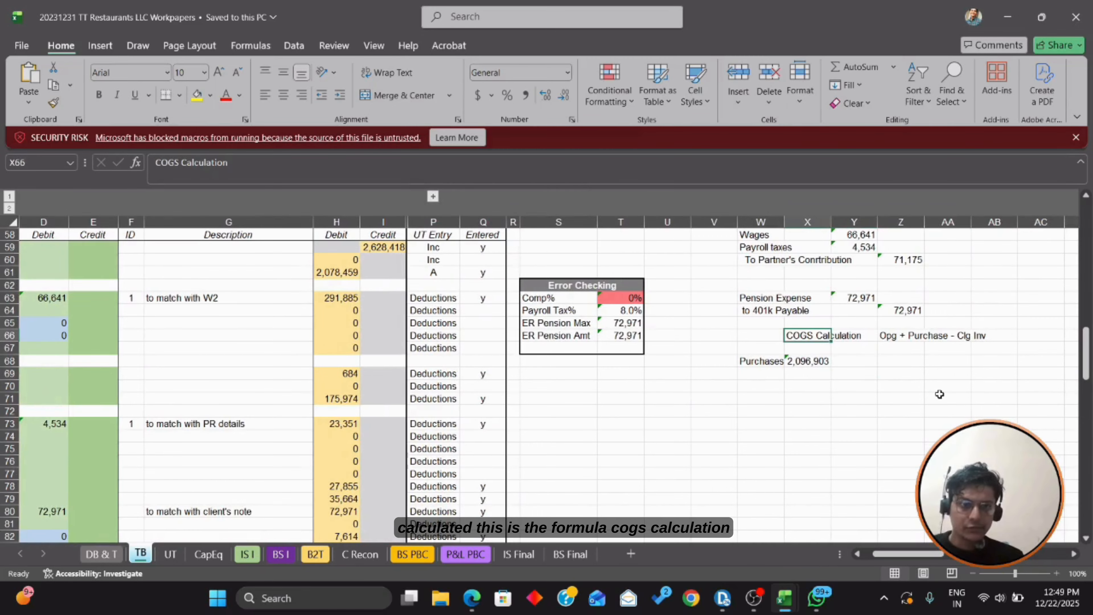
key("Right")
key("Right")
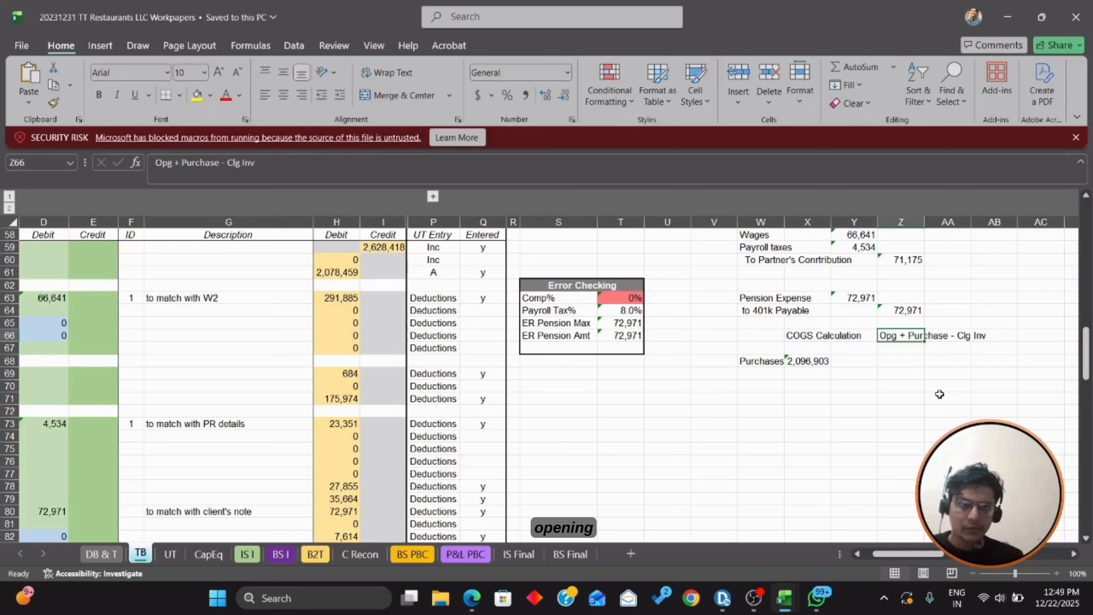
key("F2")
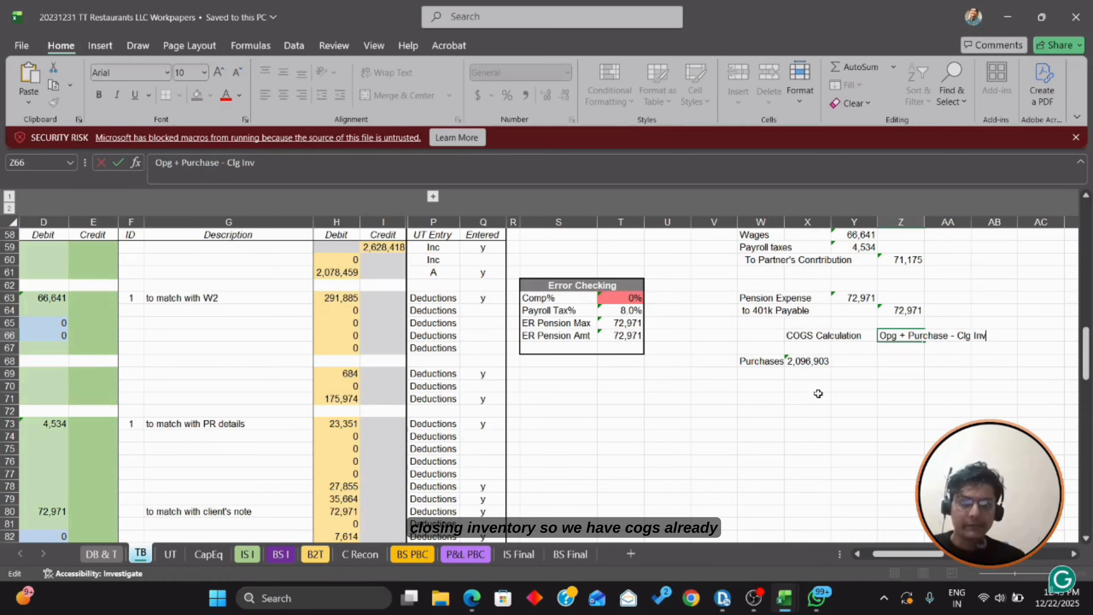
left_click(339, 274)
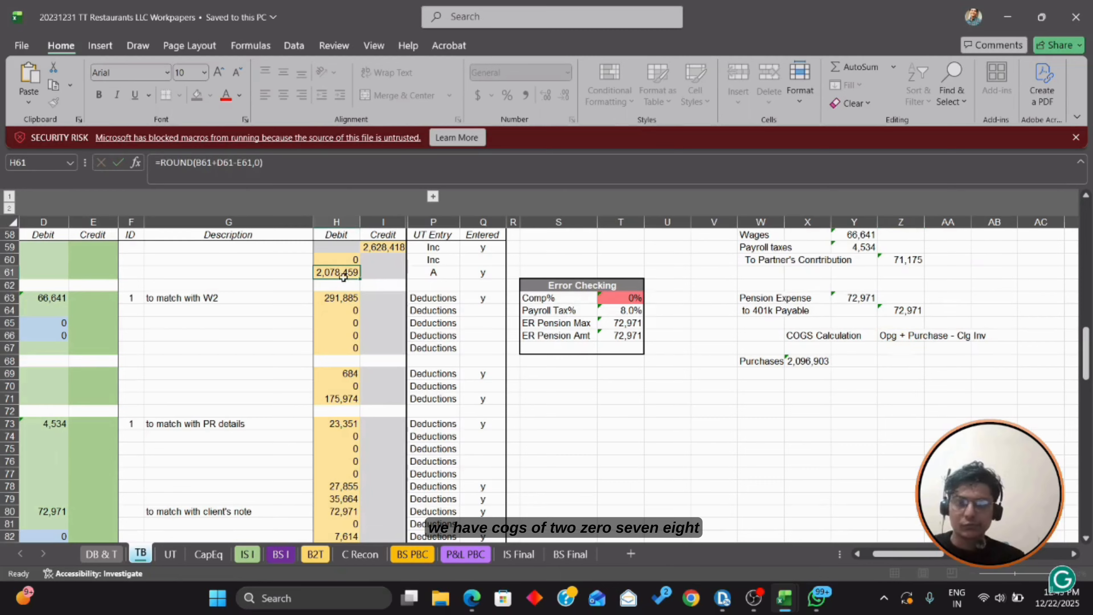
Step: Enter 2078459 with a COGS label in V72:W72 beside the COGS Calculation note
left_click(772, 412)
type("2078459")
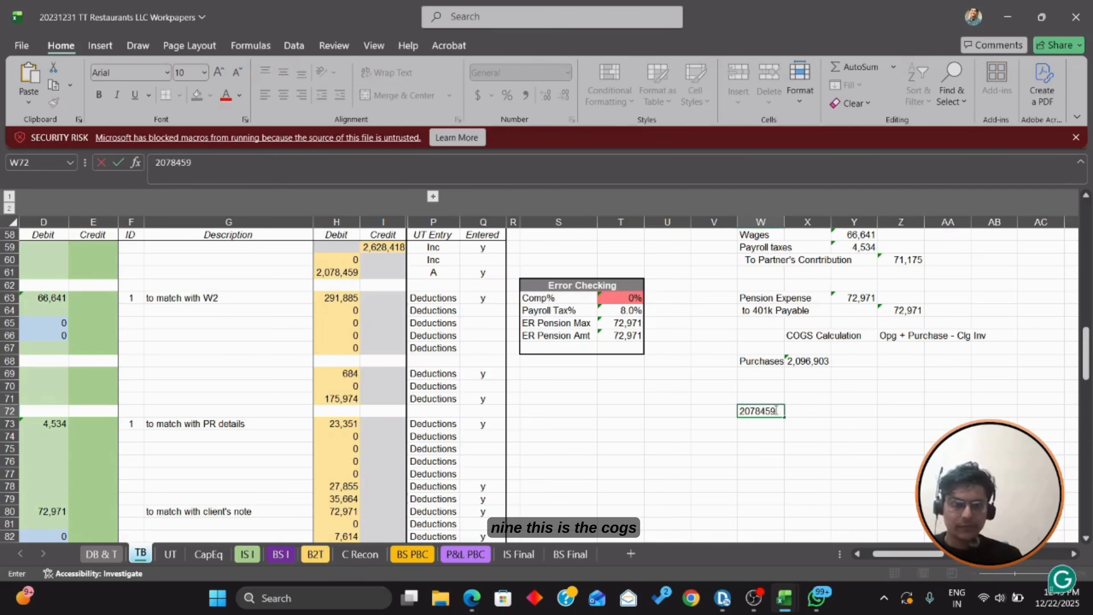
key("Left")
type("CO")
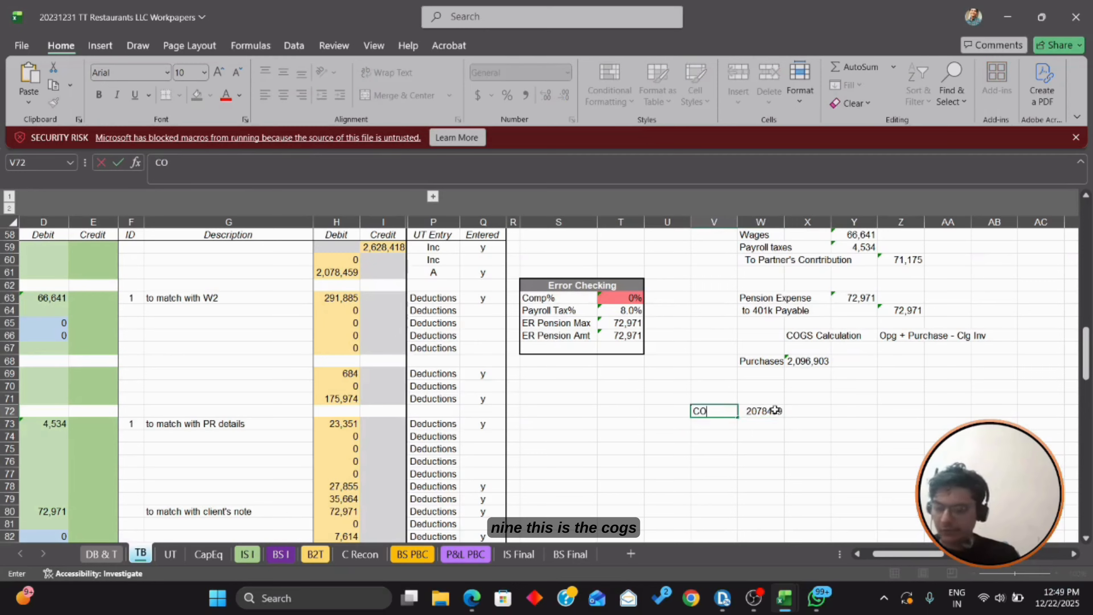
type("GS")
key("Return")
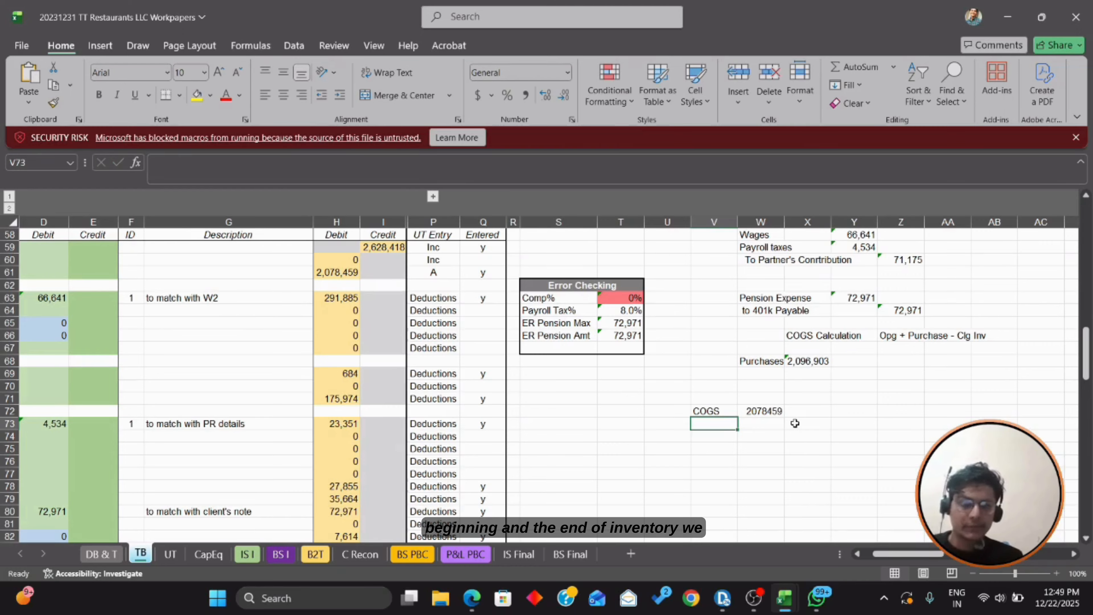
key("Up")
key("Right")
key("Right")
key("Up")
key("Up")
key("Up")
key("Up")
key("Up")
key("Up")
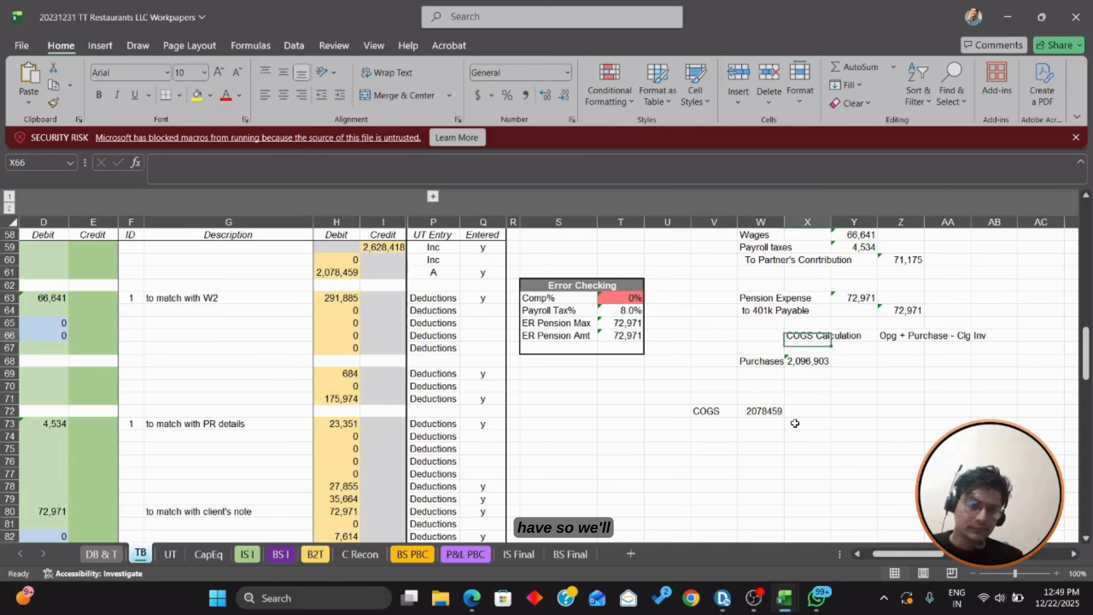
key("F2")
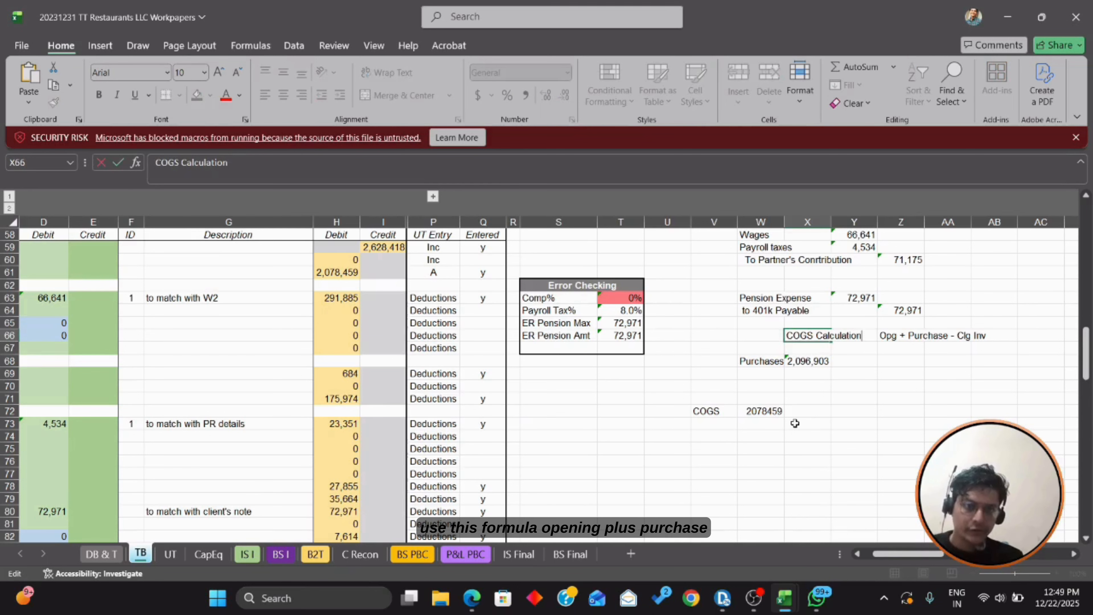
key("Tab")
key("Tab")
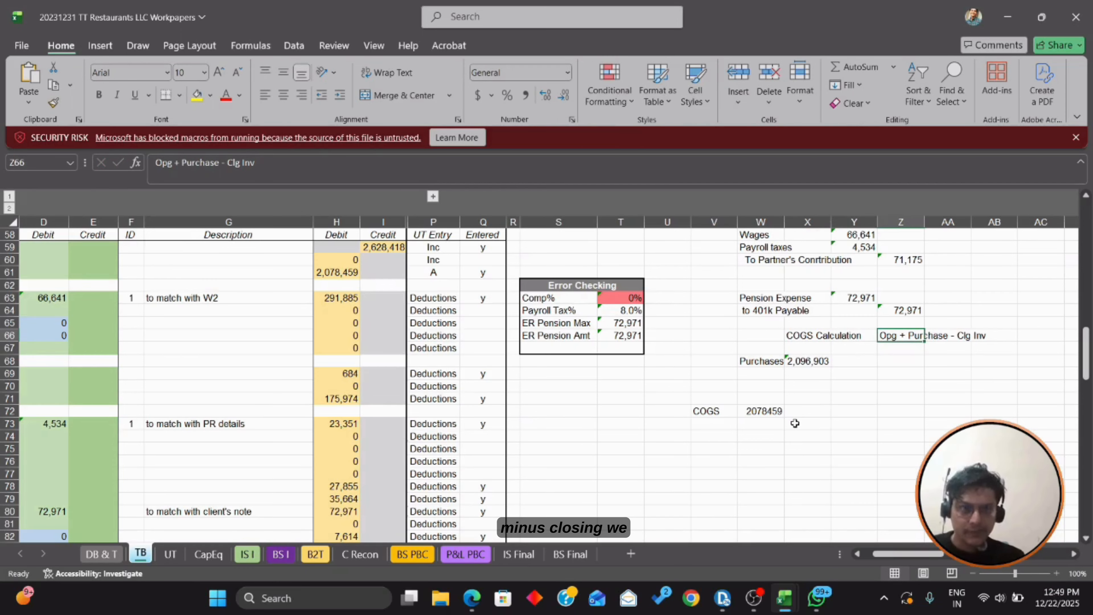
key("Down")
key("Down")
key("Down")
key("Down")
key("Down")
key("Down")
key("Down")
key("Left")
key("Left")
key("Left")
key("Left")
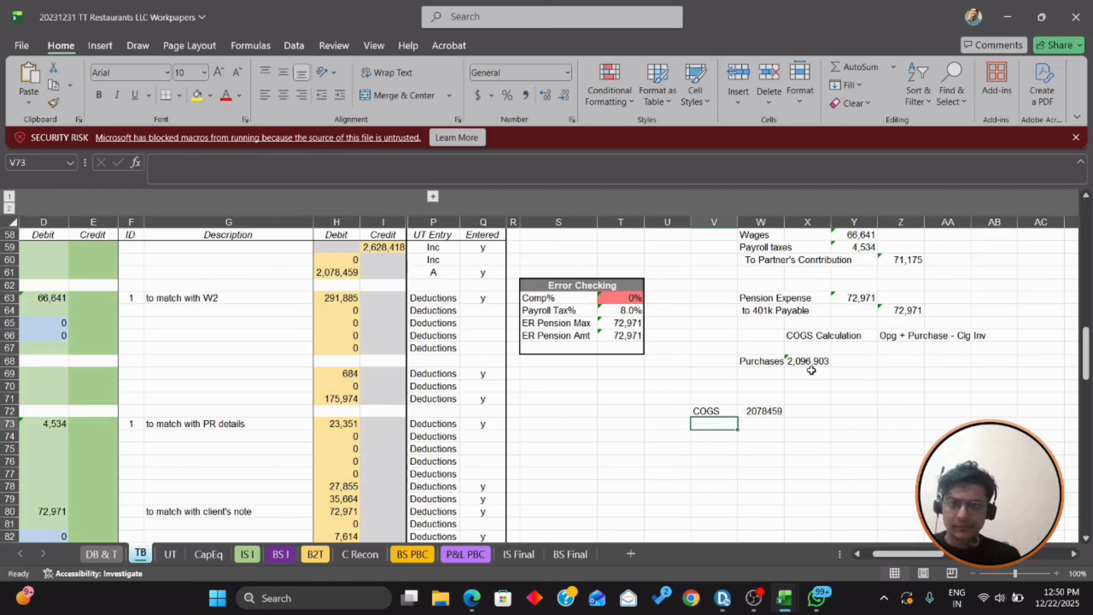
key("Right")
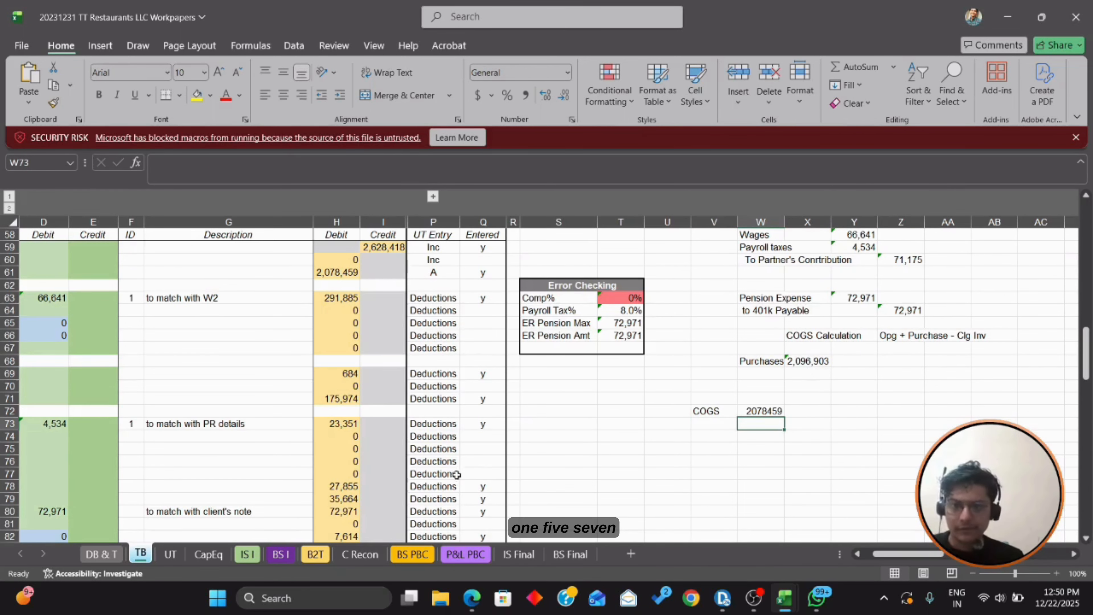
Step: Enter the BS PBC inventory amounts 315310 and -296866 below the COGS figure
left_click(411, 554)
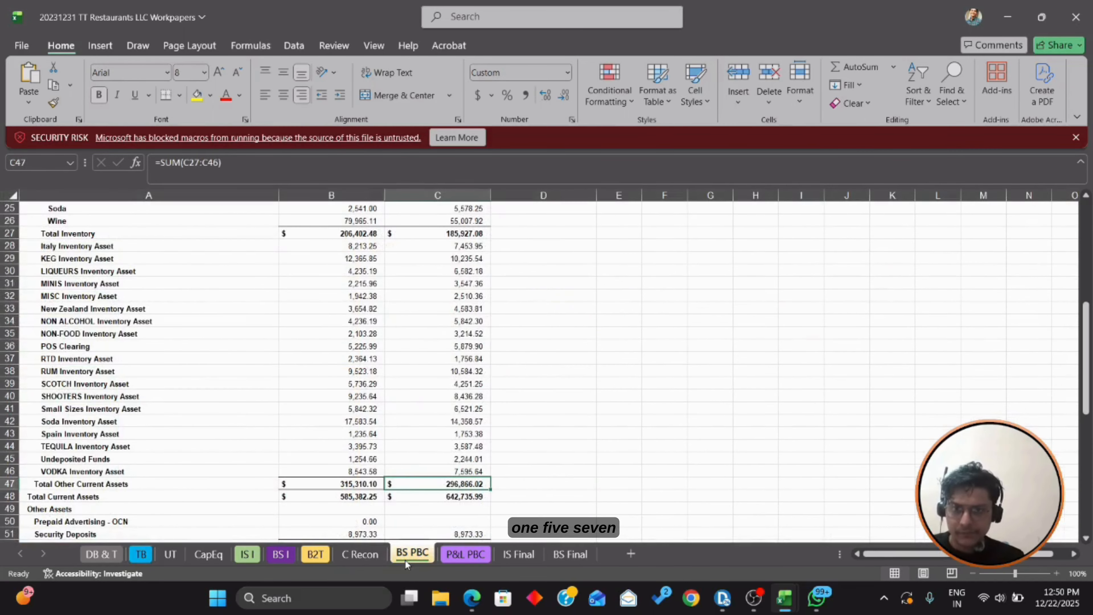
left_click(141, 554)
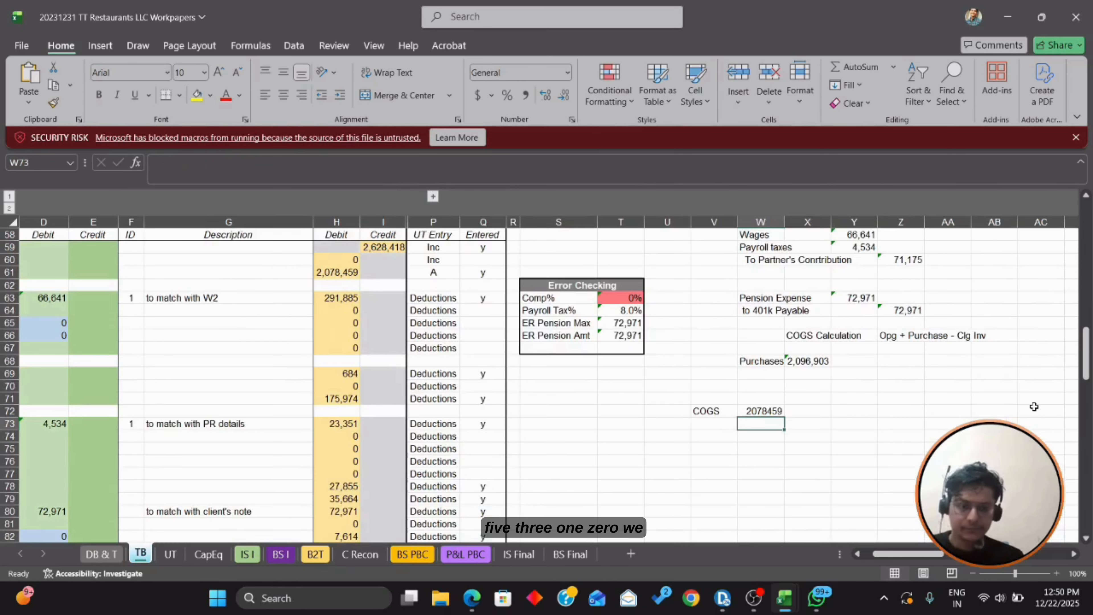
type("315310")
key("Return")
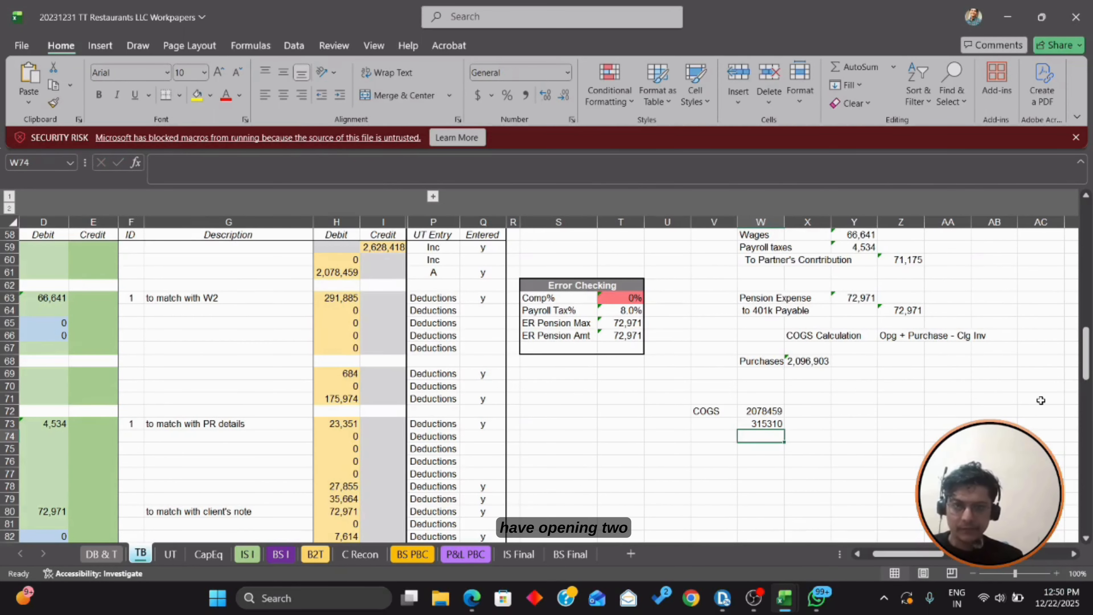
left_click(412, 553)
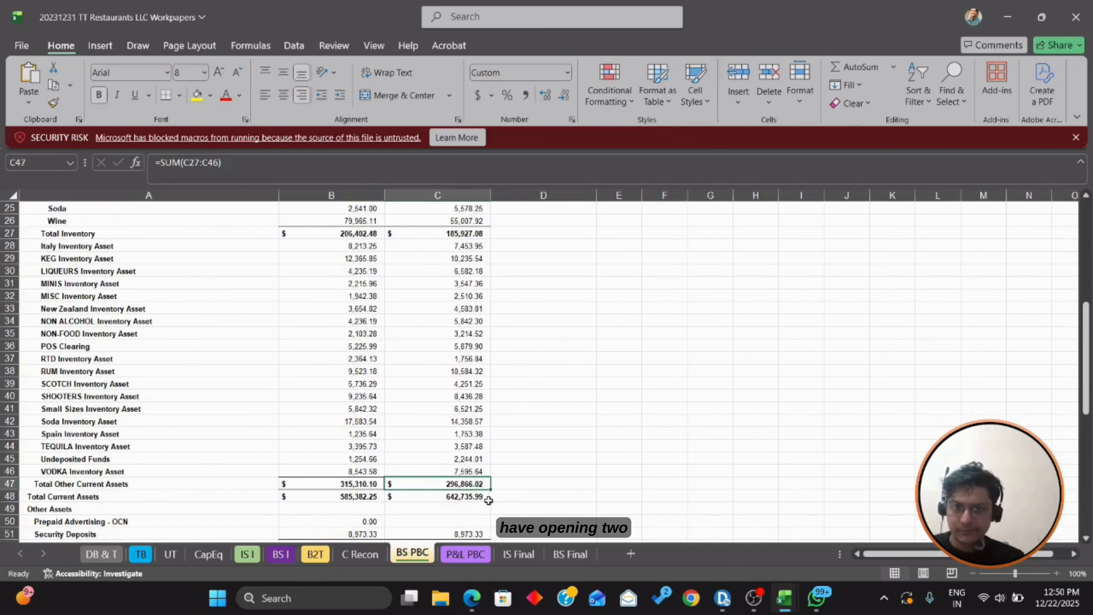
key("alt+Tab")
key("alt+Tab")
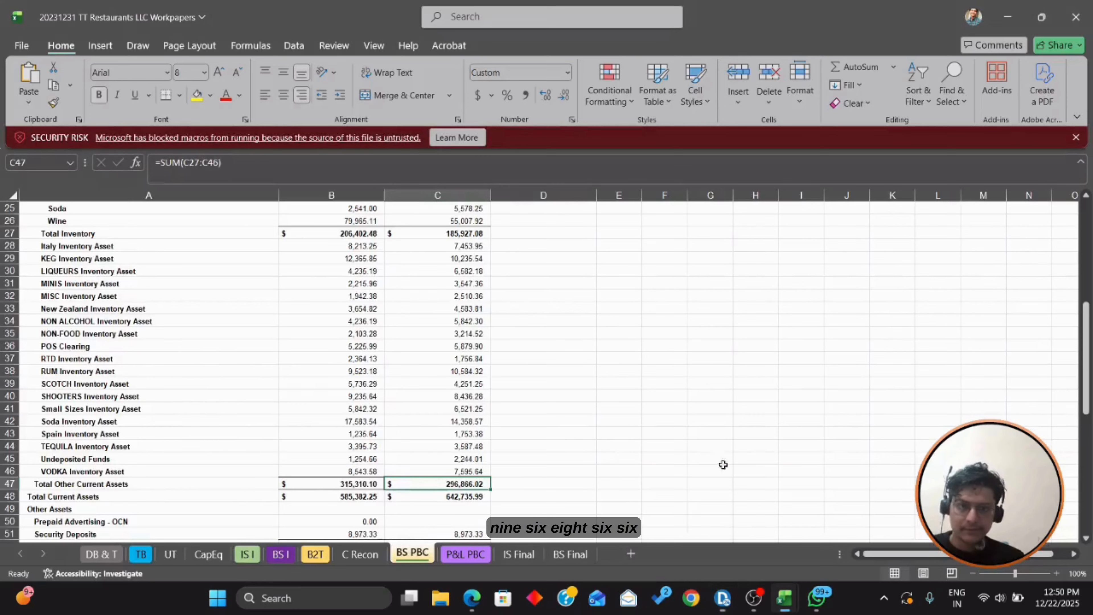
left_click(141, 554)
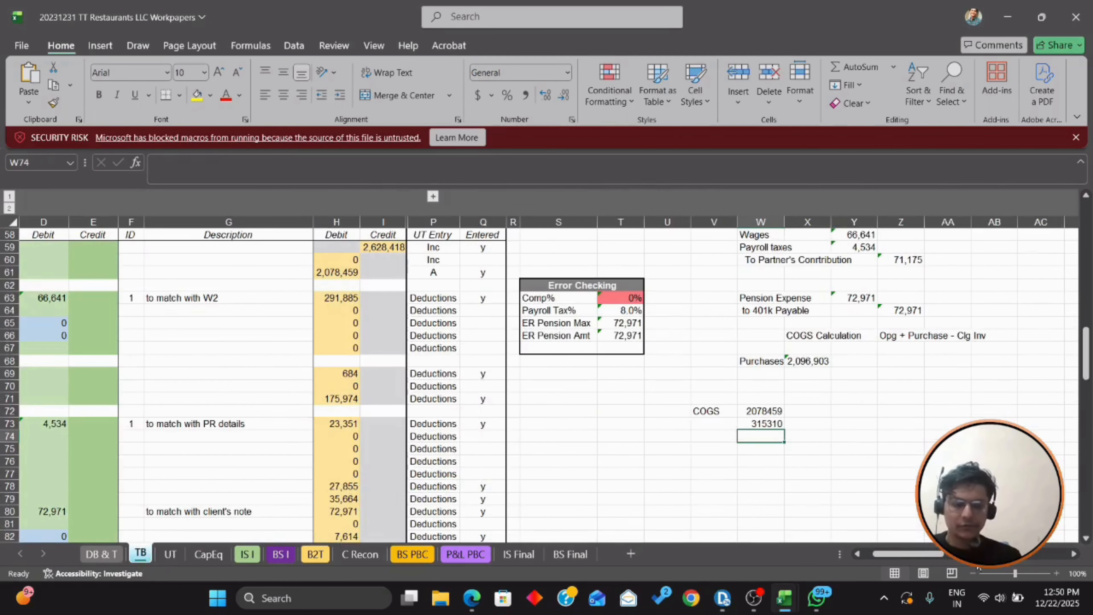
type("-968")
key("BackSpace")
key("BackSpace")
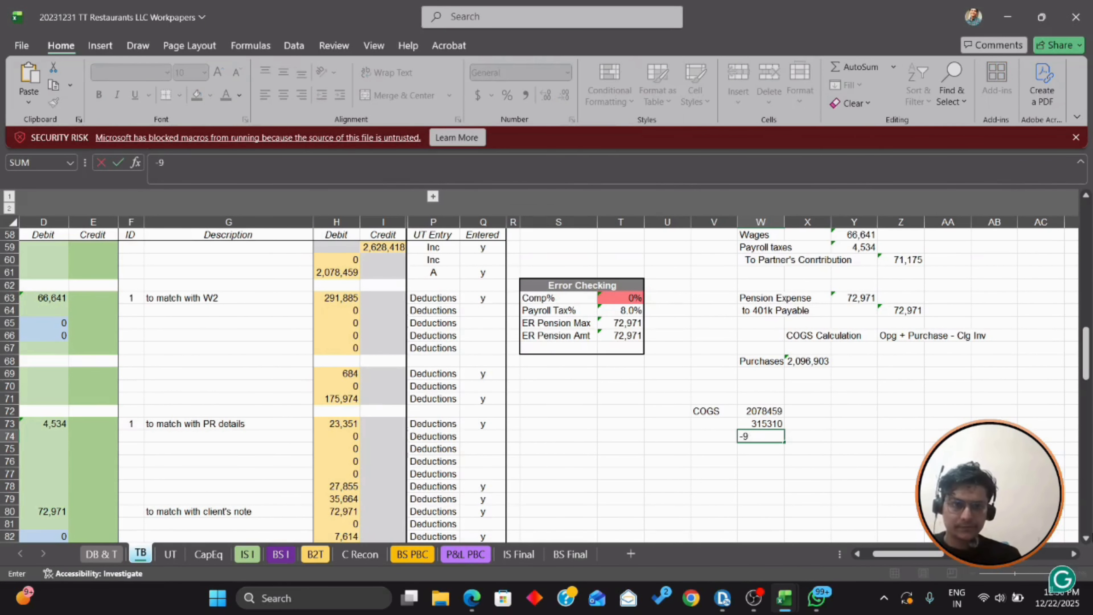
key("BackSpace")
type("296")
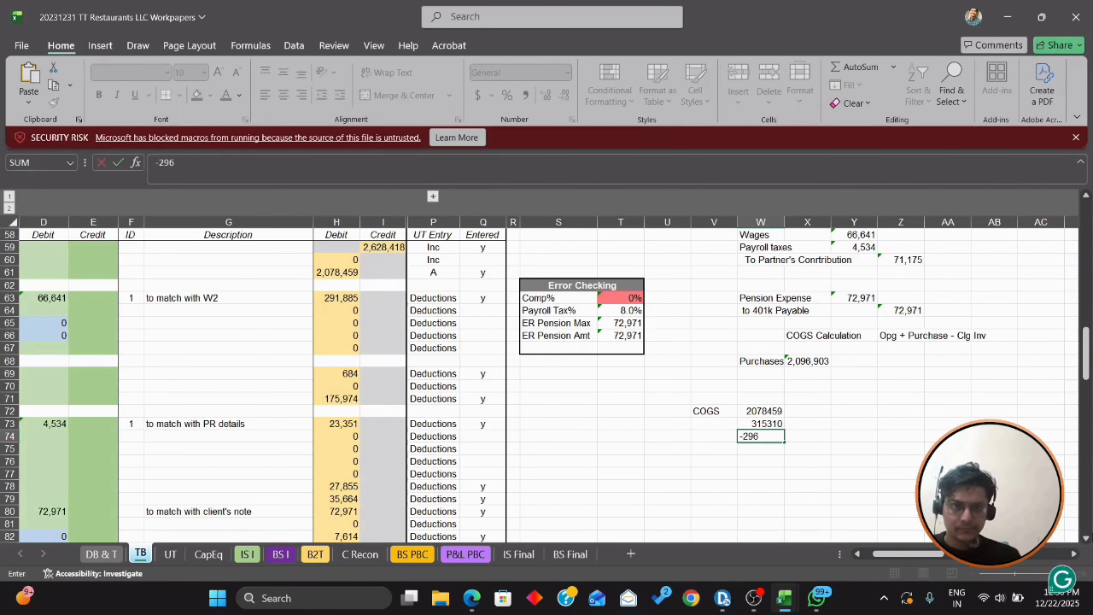
type("866")
key("Return")
Step: AutoSum the three amounts in W75 to get 2096903
key("Up")
key("shift+Up")
key("shift+Up")
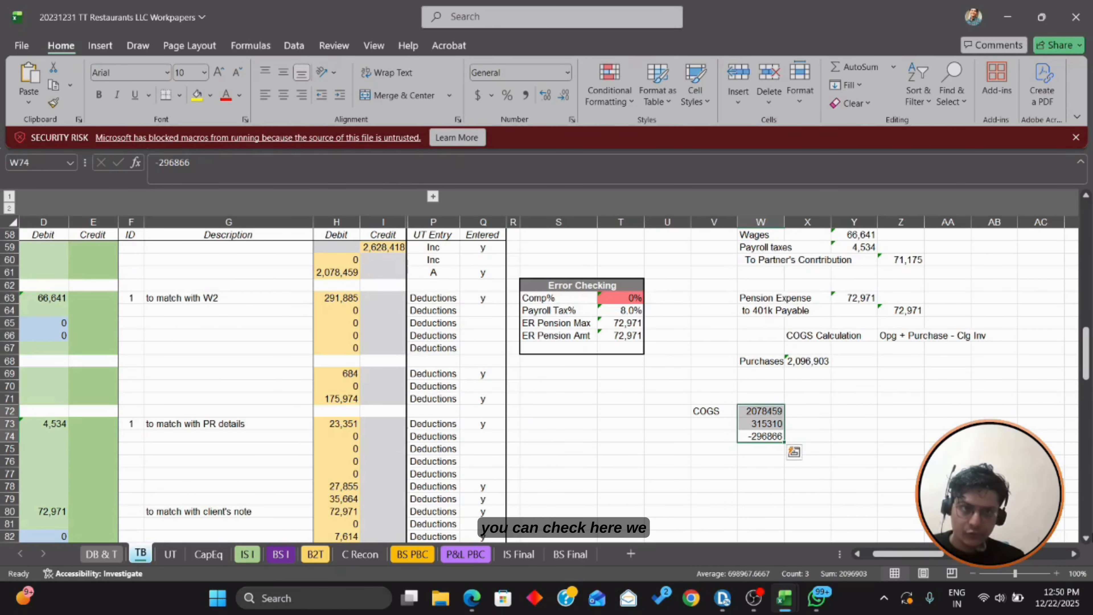
key("Down")
key("Down")
key("Up")
key("alt+equal")
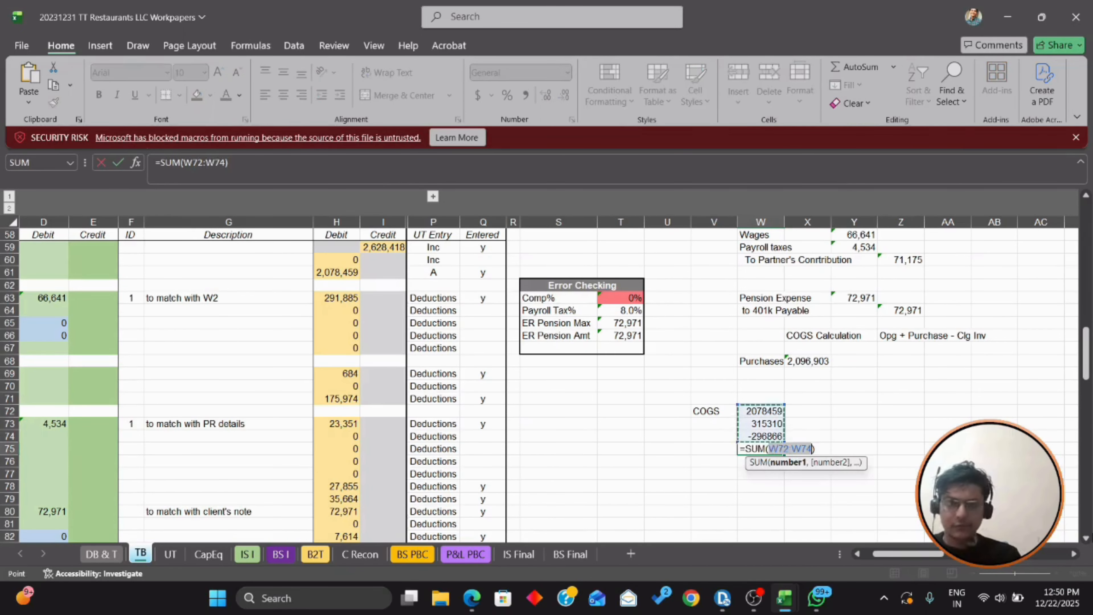
key("Return")
key("Up")
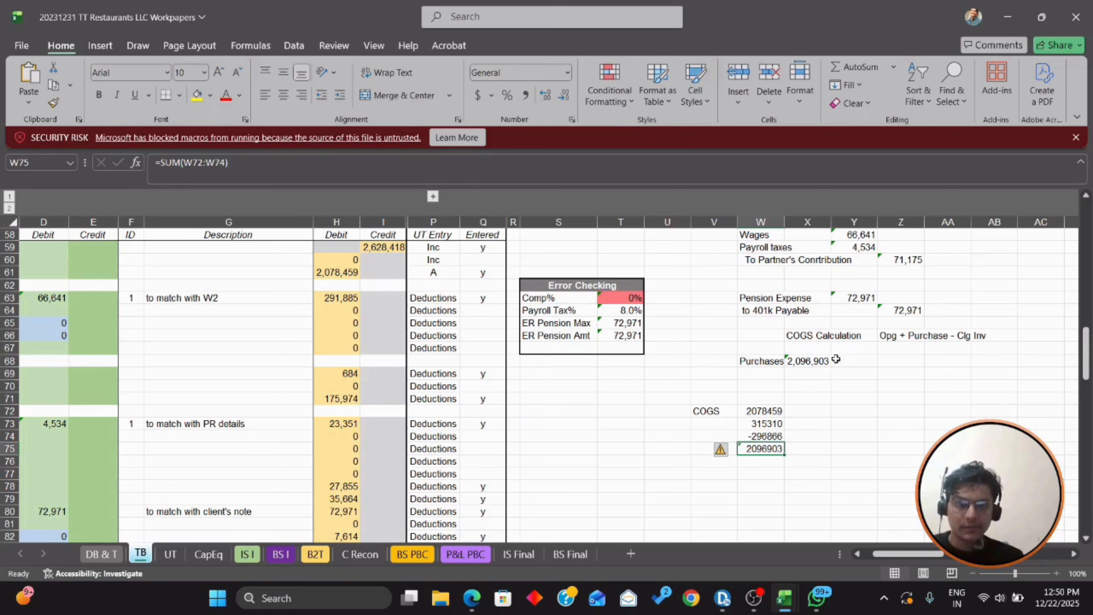
left_click(707, 428)
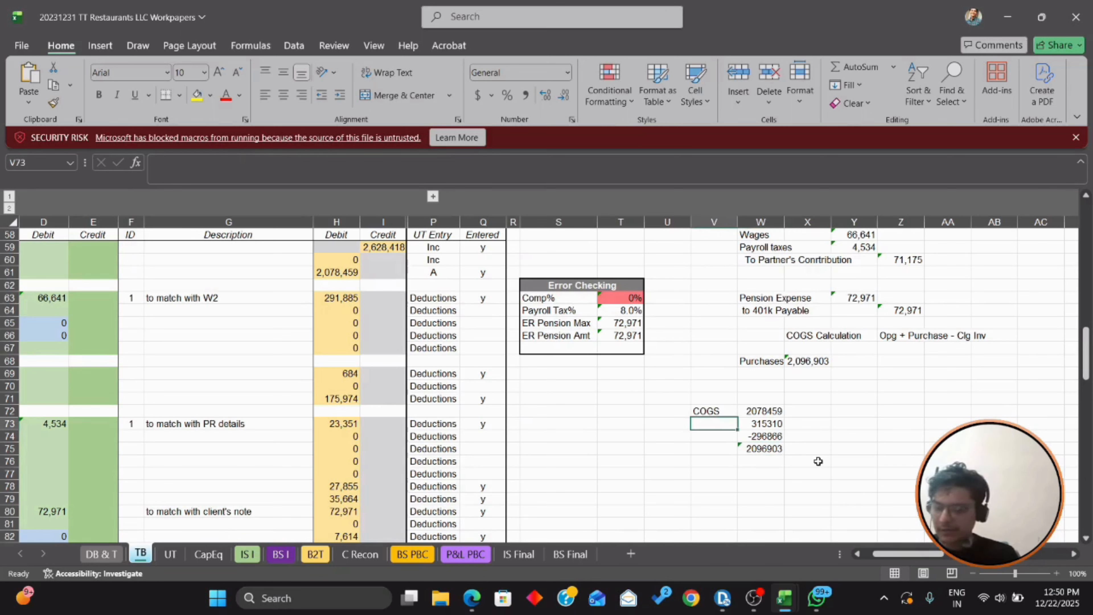
Step: Label the rows 'Inventoru at the end', 'Beg. Inventor' and 'Purchase' in the COGS workings
type("Inventoru")
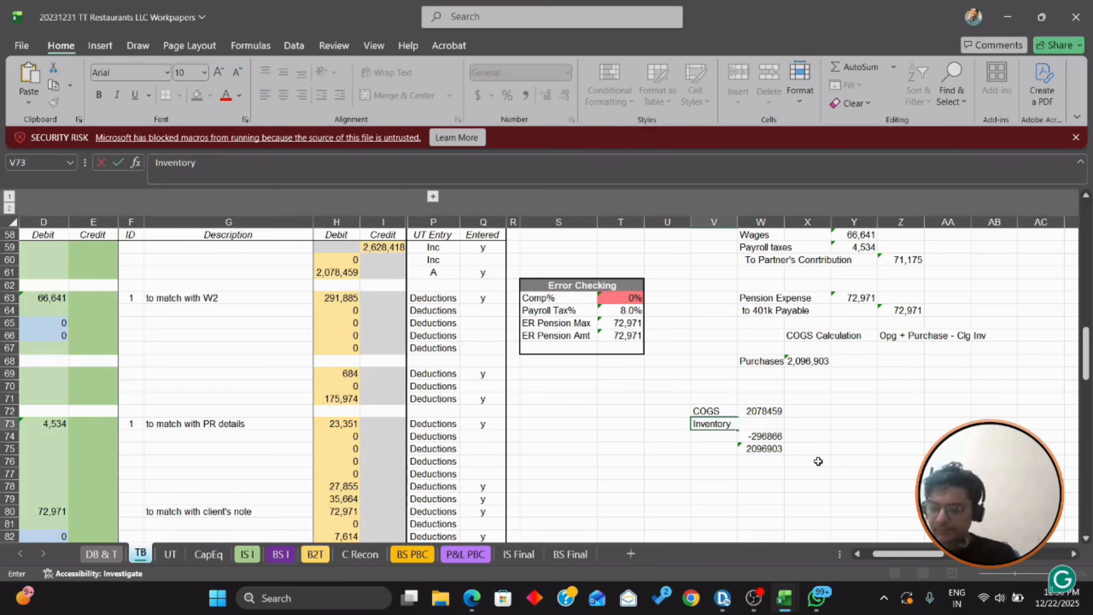
type(" at the end")
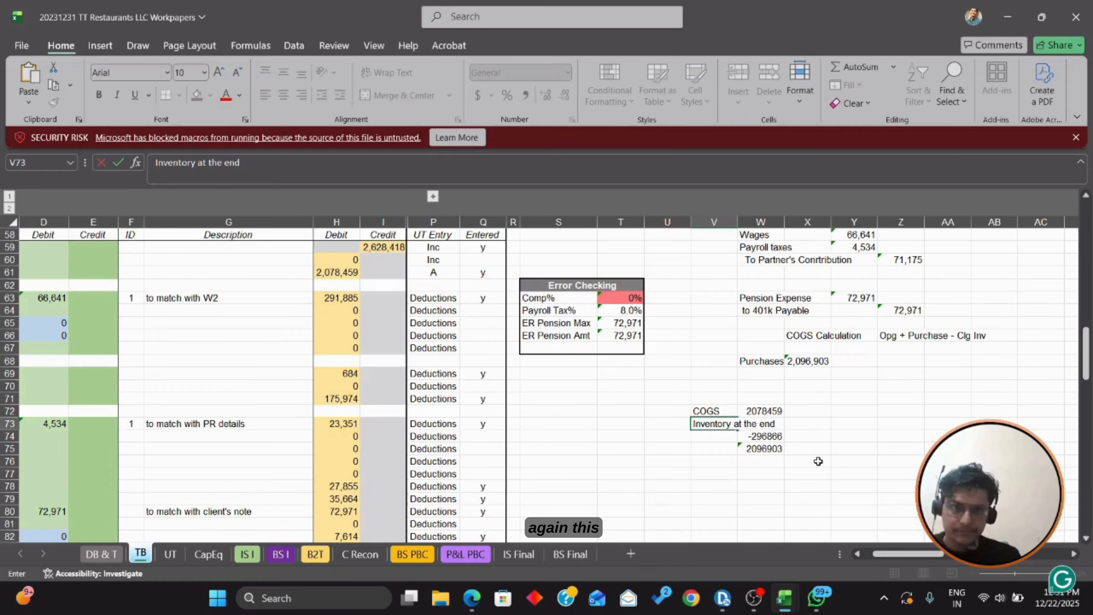
key("Return")
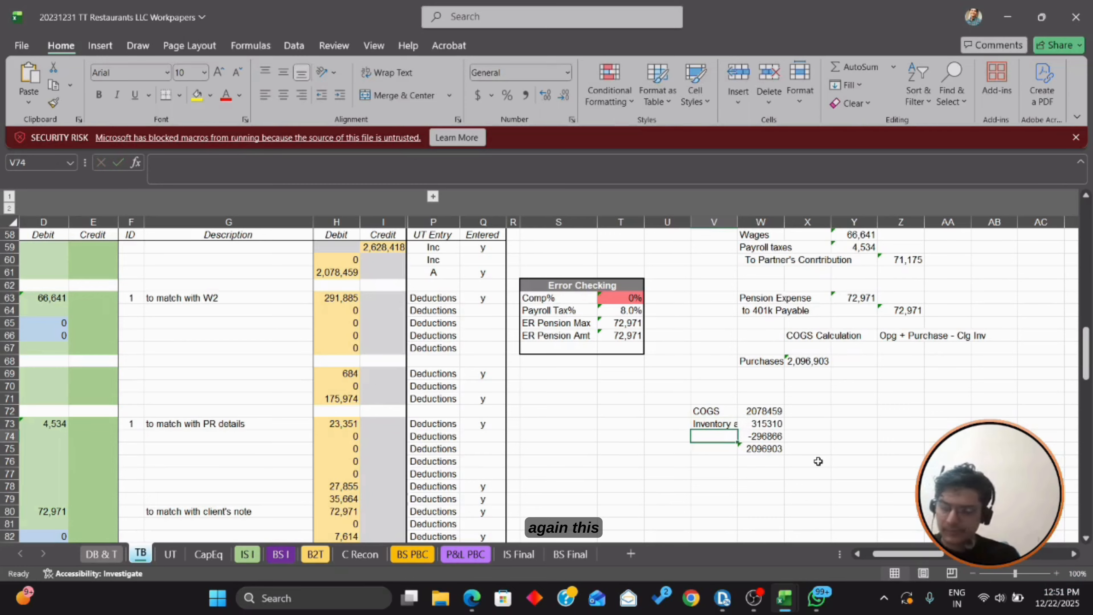
type("Beg")
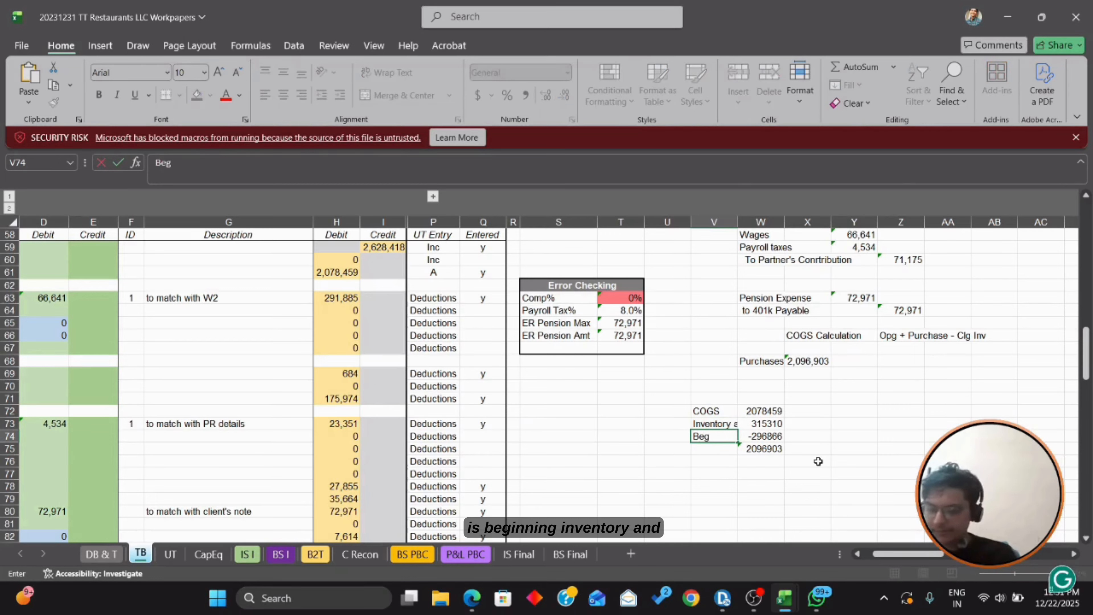
type(". In")
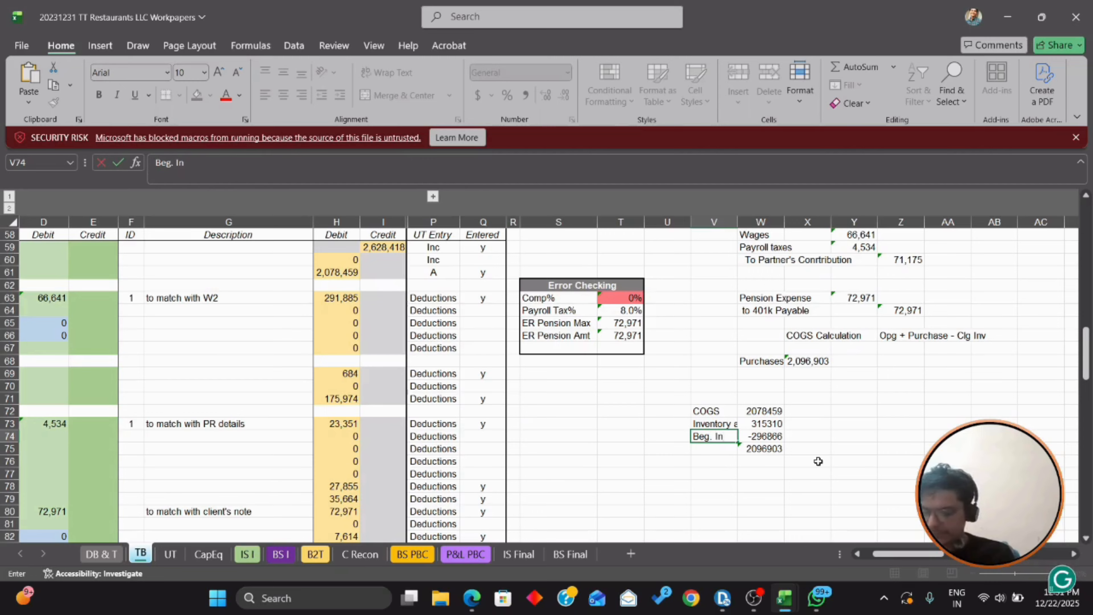
type("ventory")
key("Return")
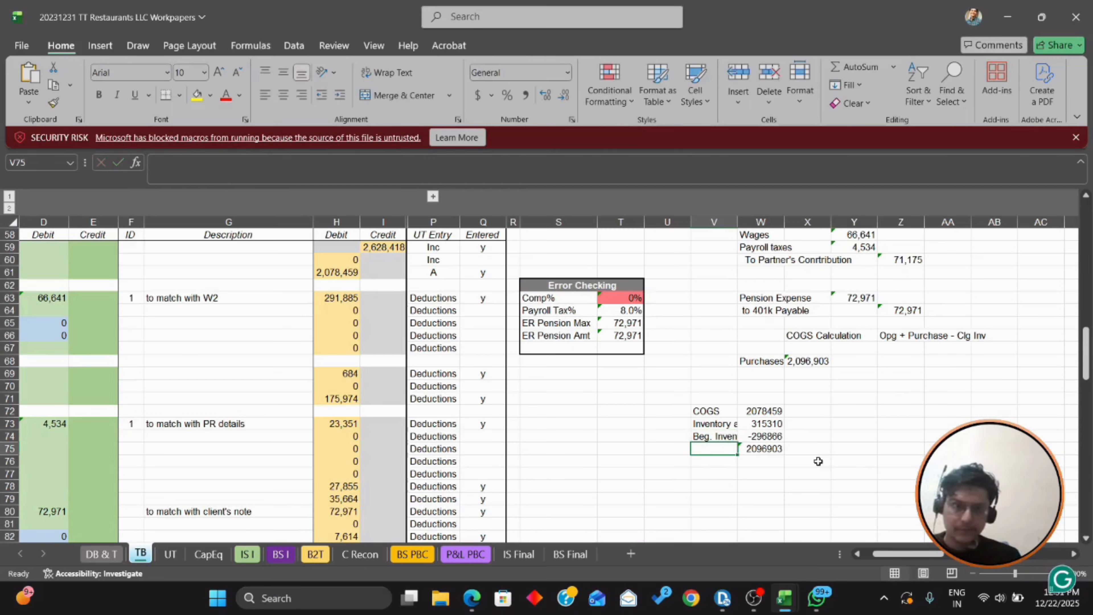
type("Purchase")
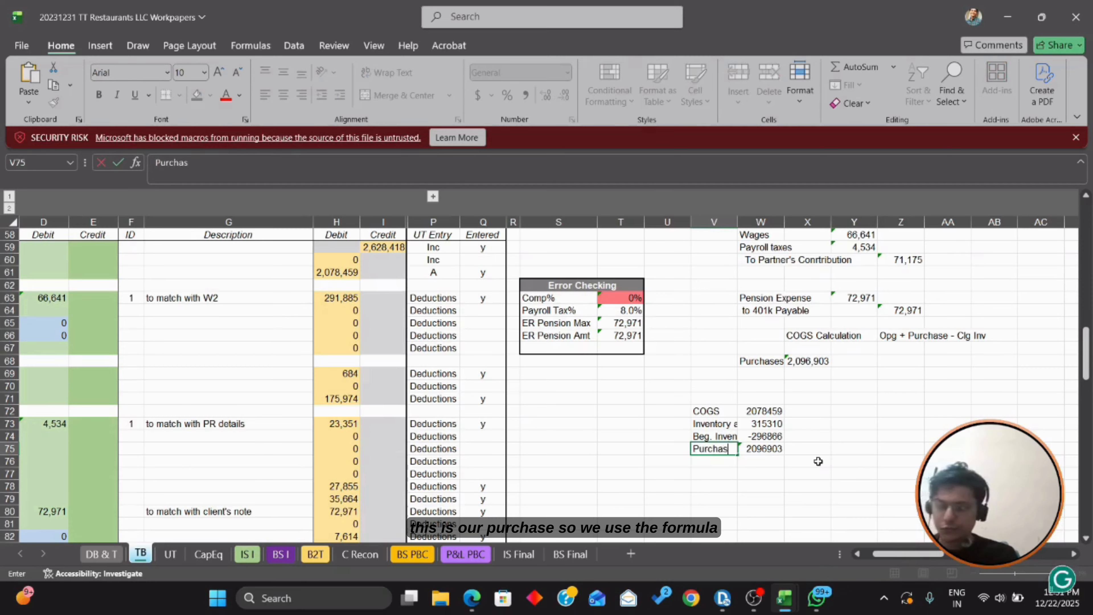
key("Return")
Step: Verify the =SUM(W72:W74) purchases result and start entering it on Form 1125-A line 2
key("Up")
key("Up")
key("Up")
key("Up")
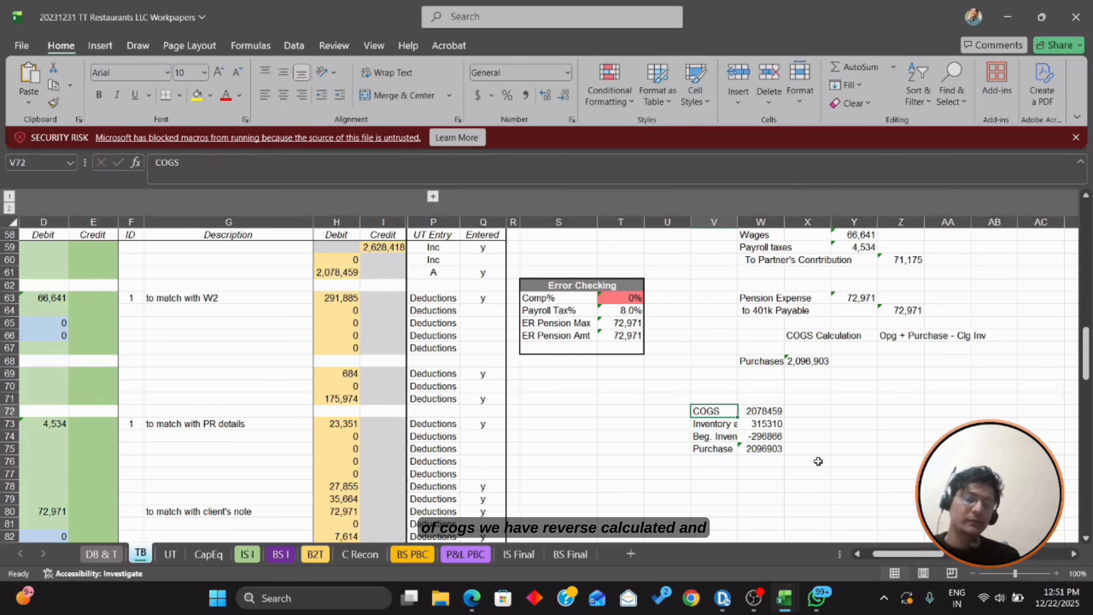
key("Down")
key("Down")
key("Down")
key("Right")
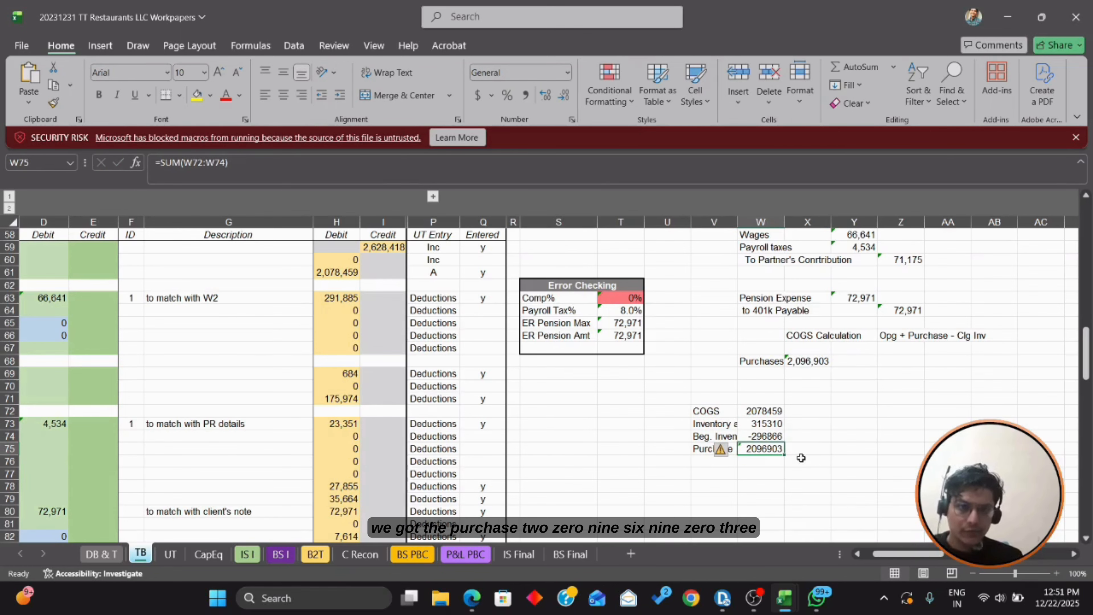
key("alt+Tab")
type("209690")
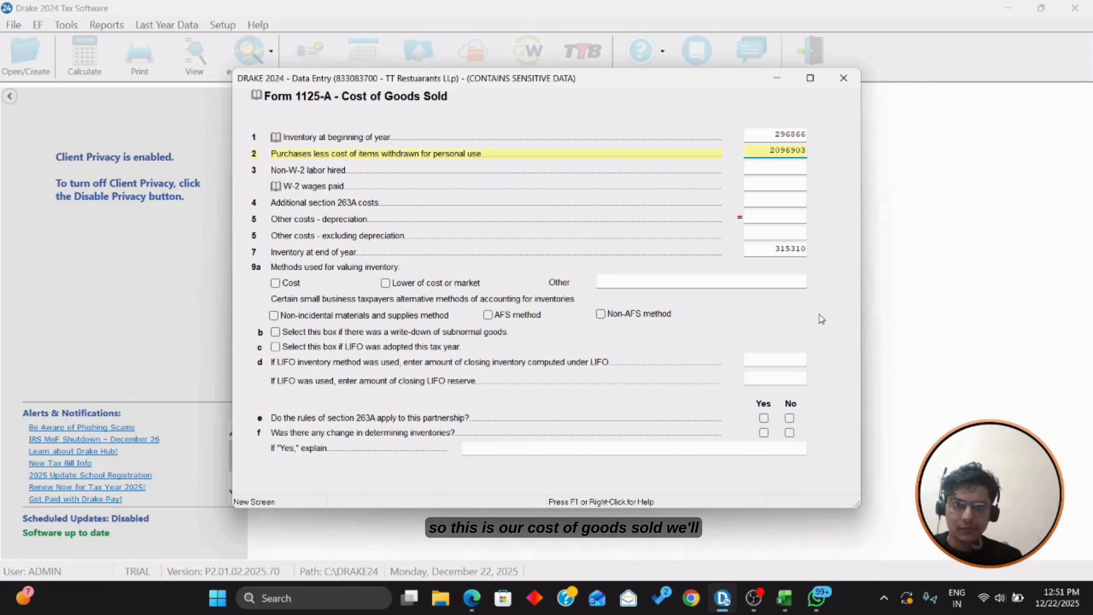
Step: Save Form 1125-A with purchases of 2096903 and close the Income screen
key("Escape")
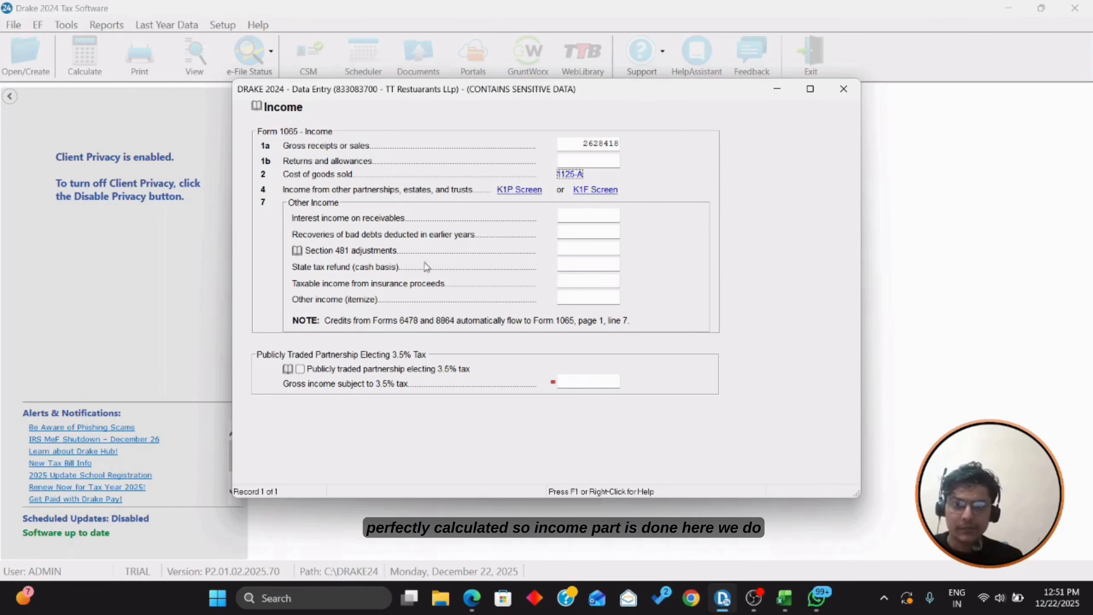
left_click(844, 89)
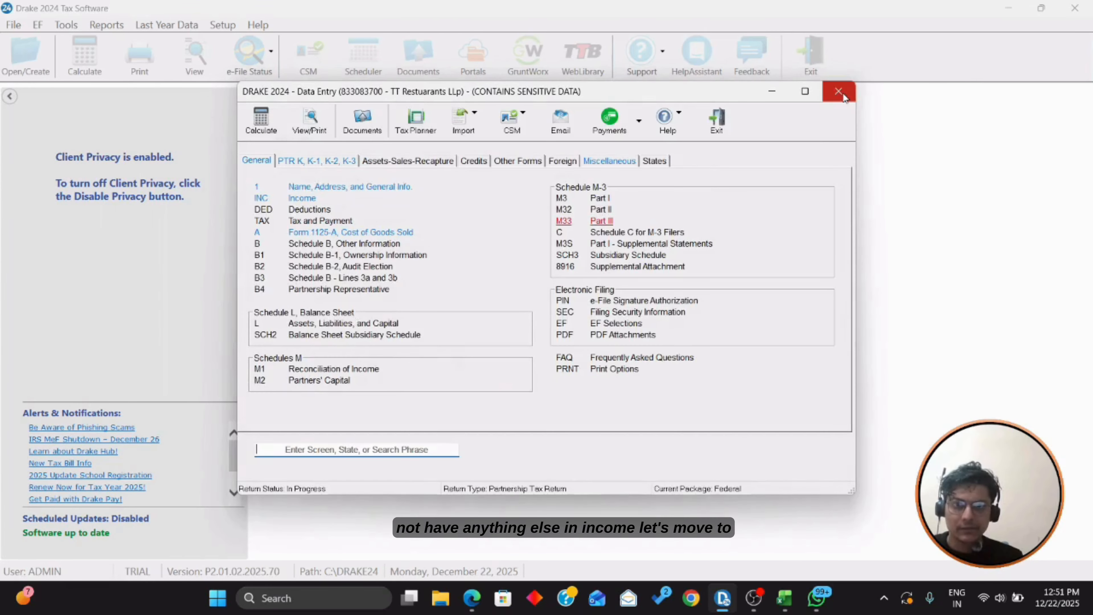
Step: On the DED screen, enter salaries and wages of 291885 from the trial balance
left_click(297, 209)
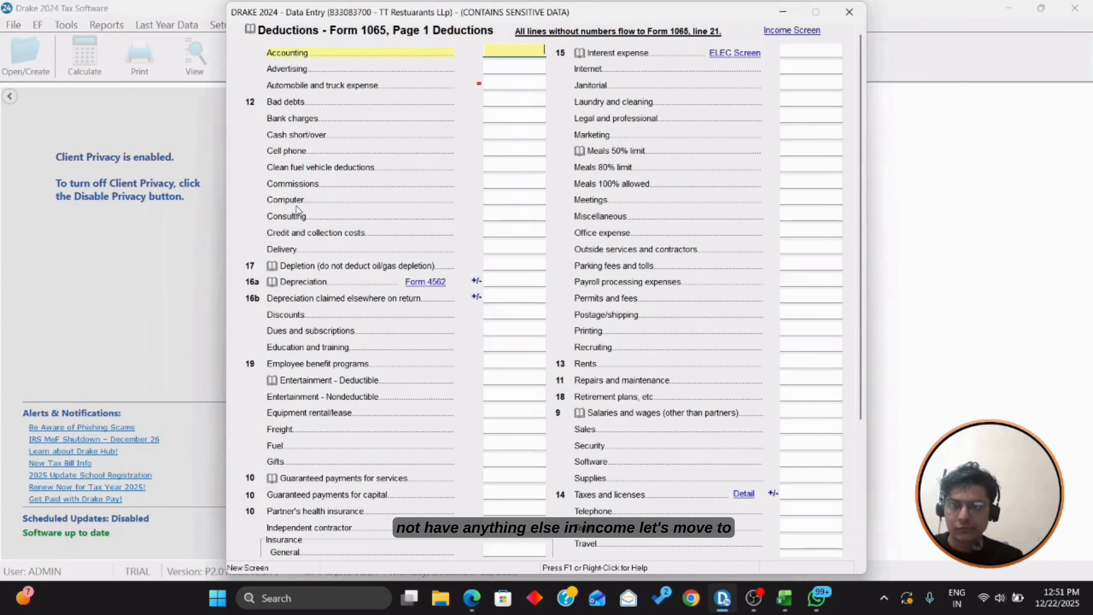
key("alt+Tab")
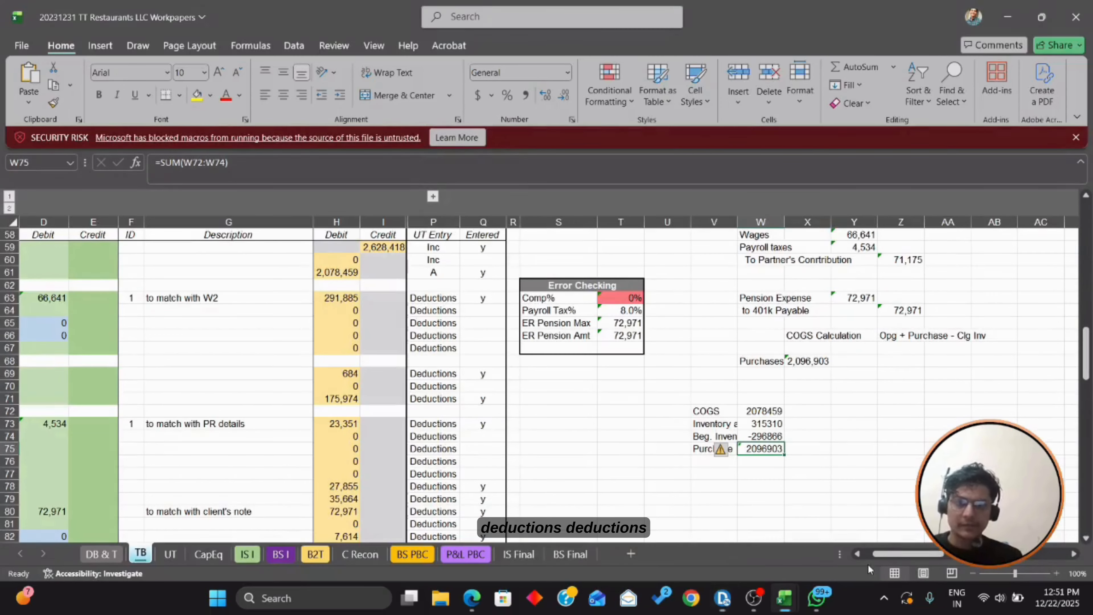
left_click(592, 447)
key("Left")
key("Left")
key("Left")
key("Left")
key("Left")
key("Left")
key("Left")
key("Left")
key("Left")
key("Left")
key("Left")
key("Left")
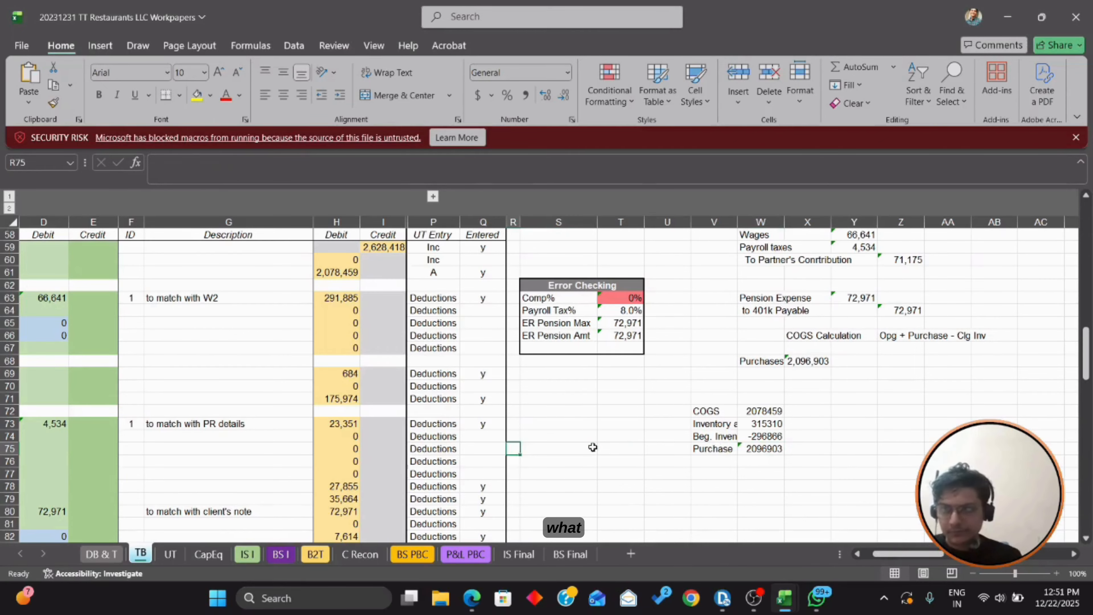
scroll(593, 447, "up", 3)
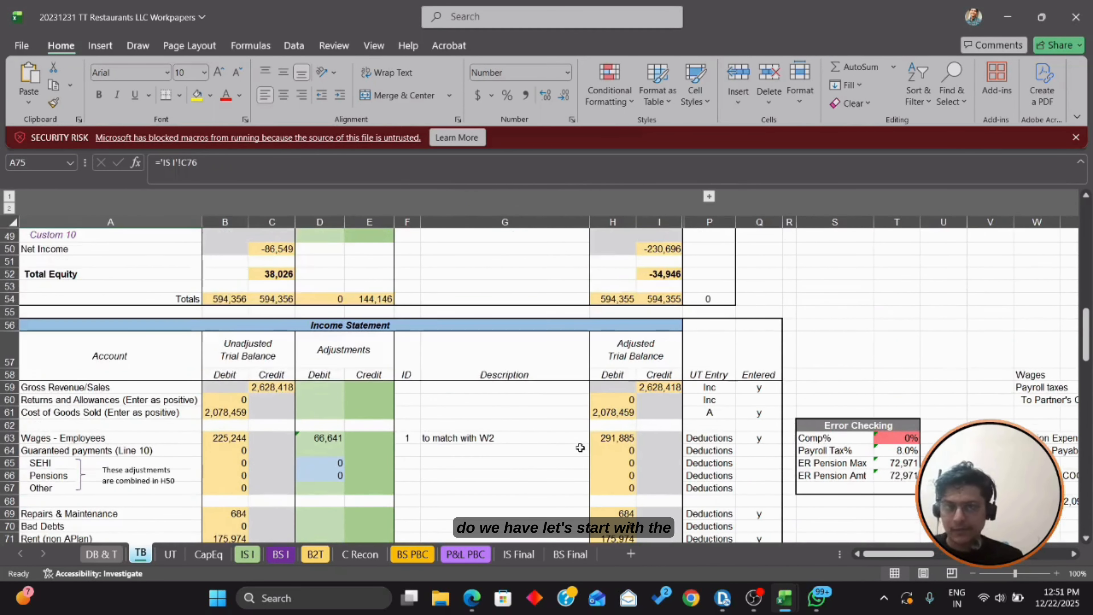
scroll(585, 371, "down", 2)
left_click(70, 371)
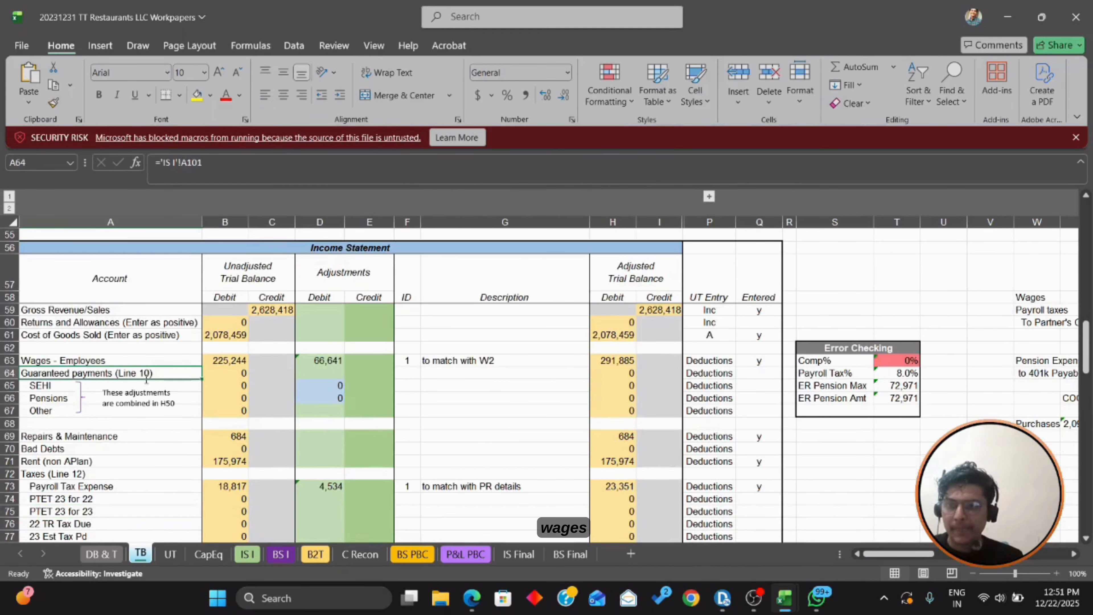
left_click(136, 358)
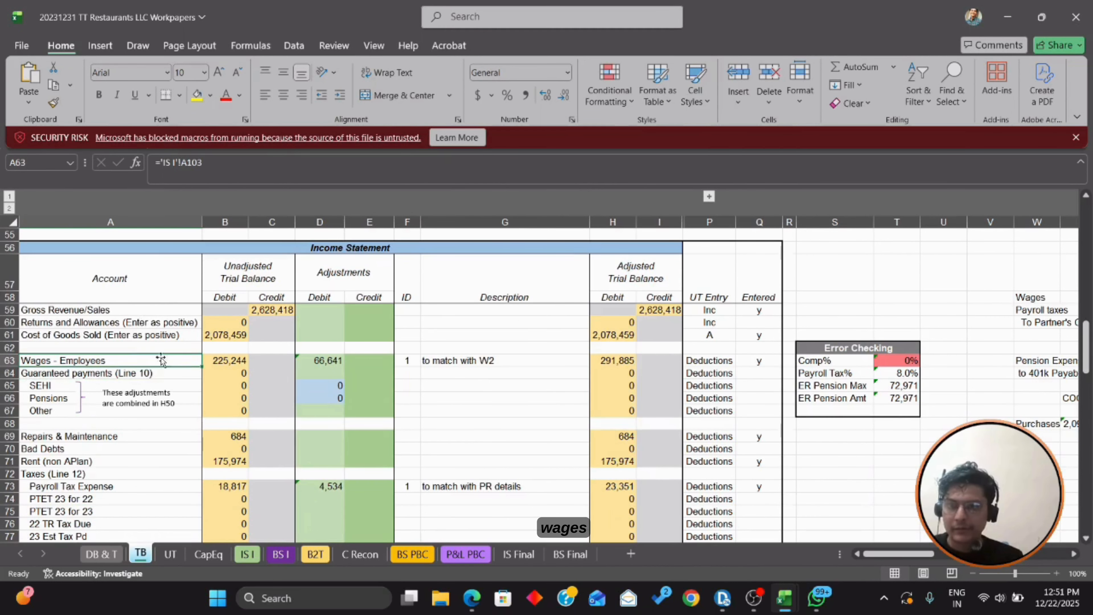
left_click(612, 364)
key("alt+Tab")
scroll(451, 269, "down", 3)
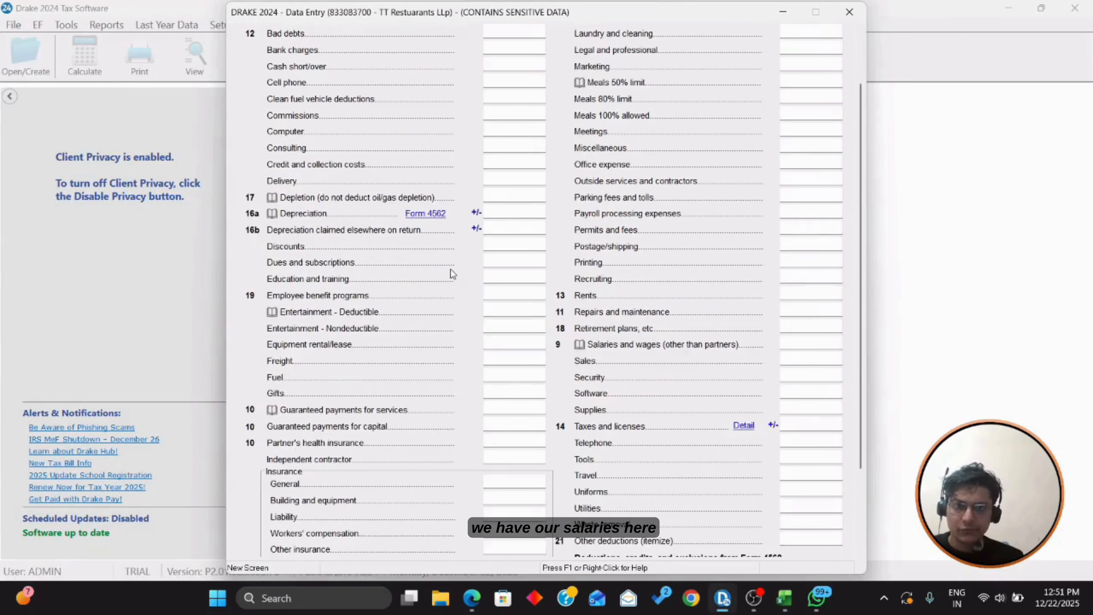
left_click(814, 345)
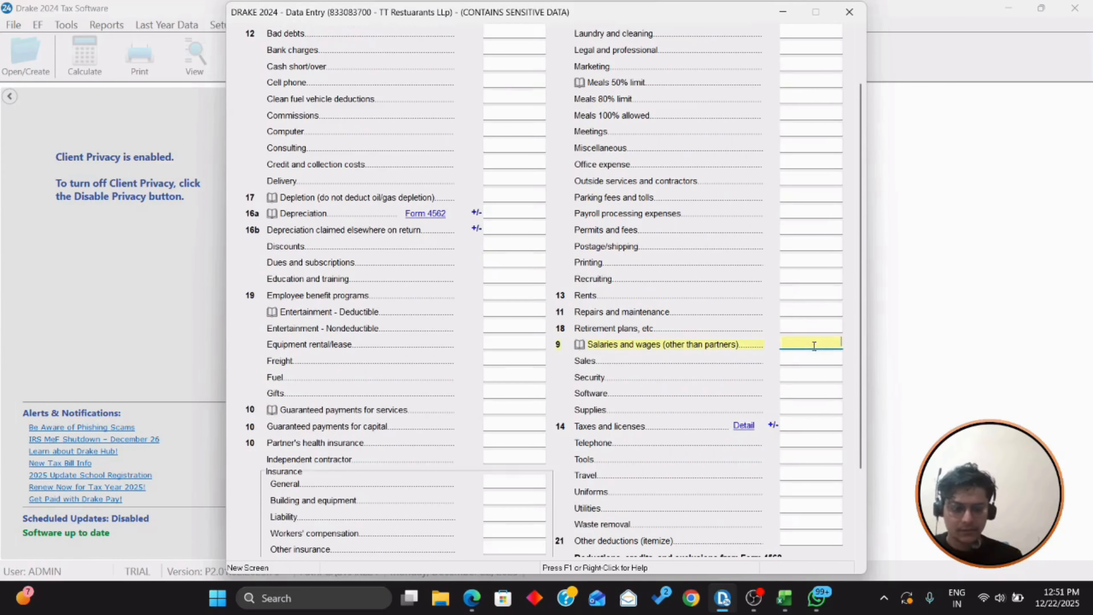
type("291885")
key("Return")
Step: Enter repairs and maintenance of 684 from the trial balance
key("alt+Tab")
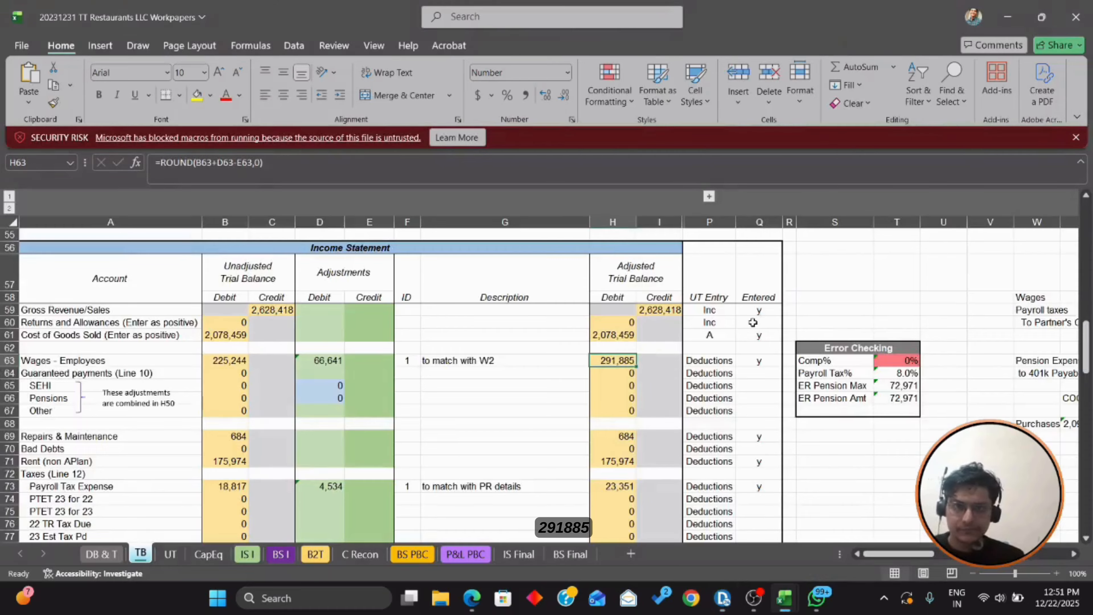
scroll(658, 352, "down", 3)
scroll(671, 293, "up", 2)
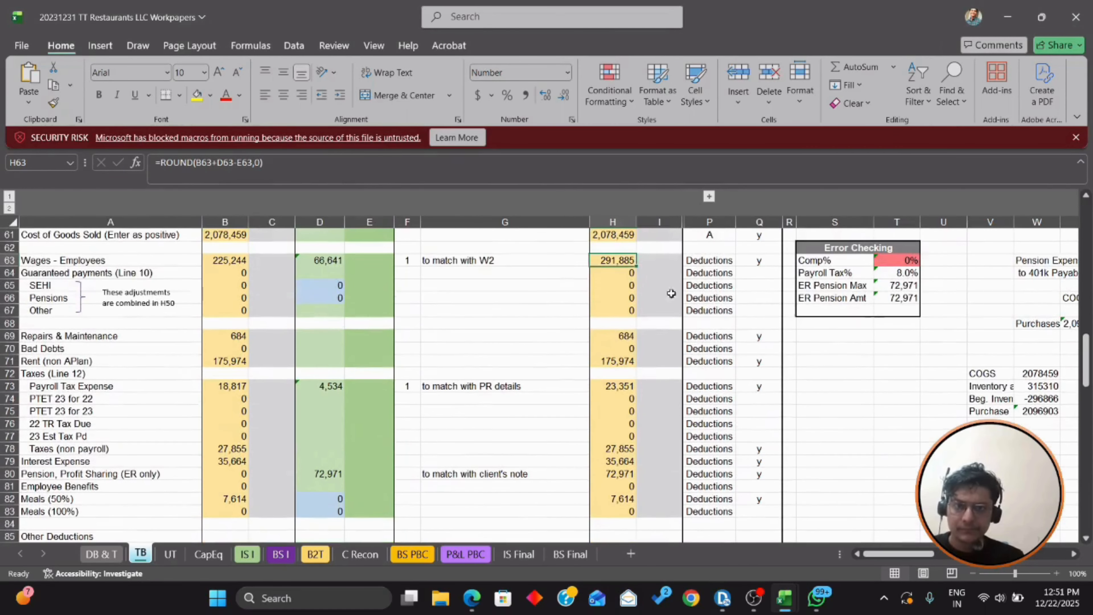
left_click(613, 338)
key("alt+Tab")
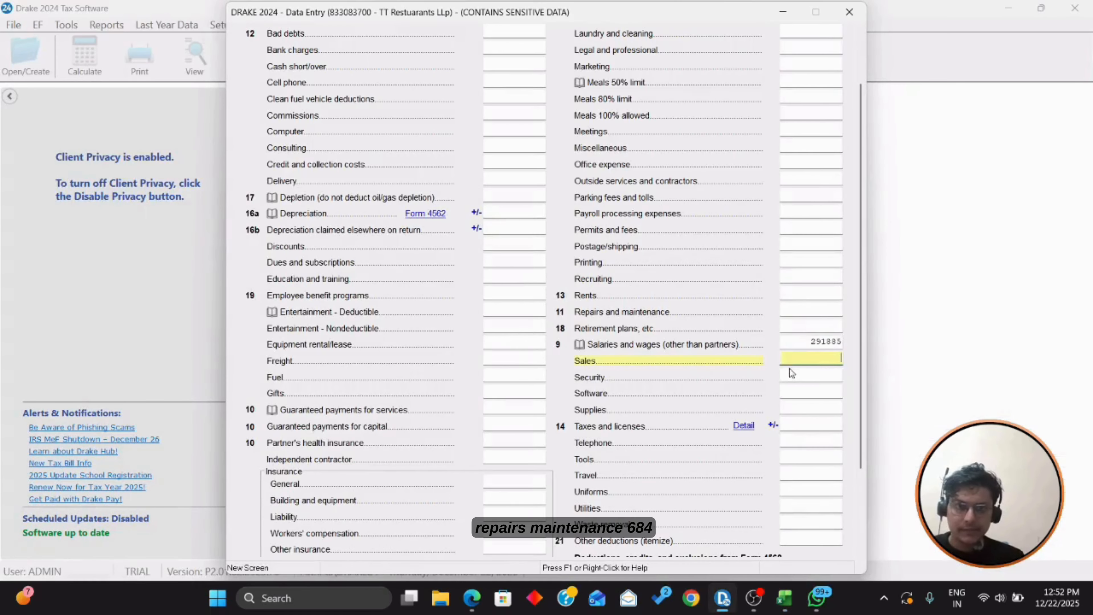
left_click(808, 308)
type("684")
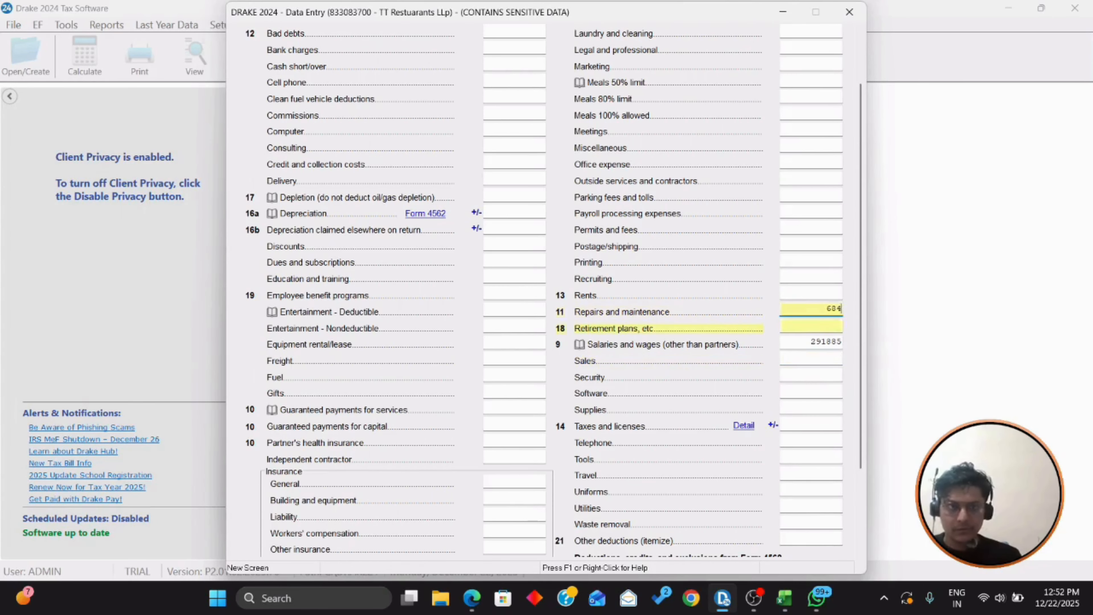
key("Tab")
Step: Enter rents of 175974 from the trial balance
key("alt+Tab")
left_click(613, 362)
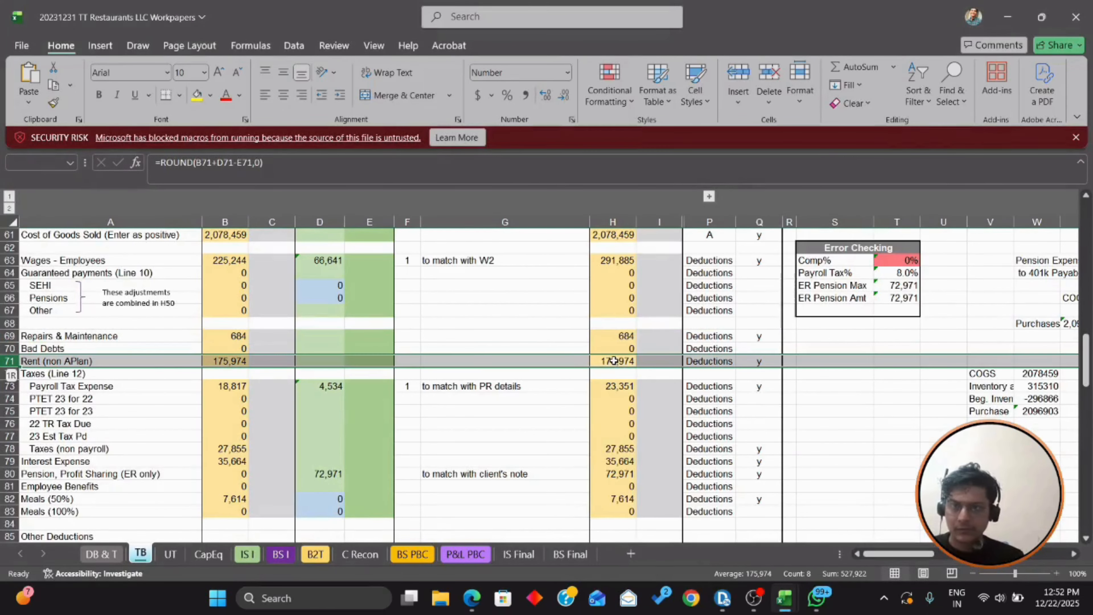
key("alt+Tab")
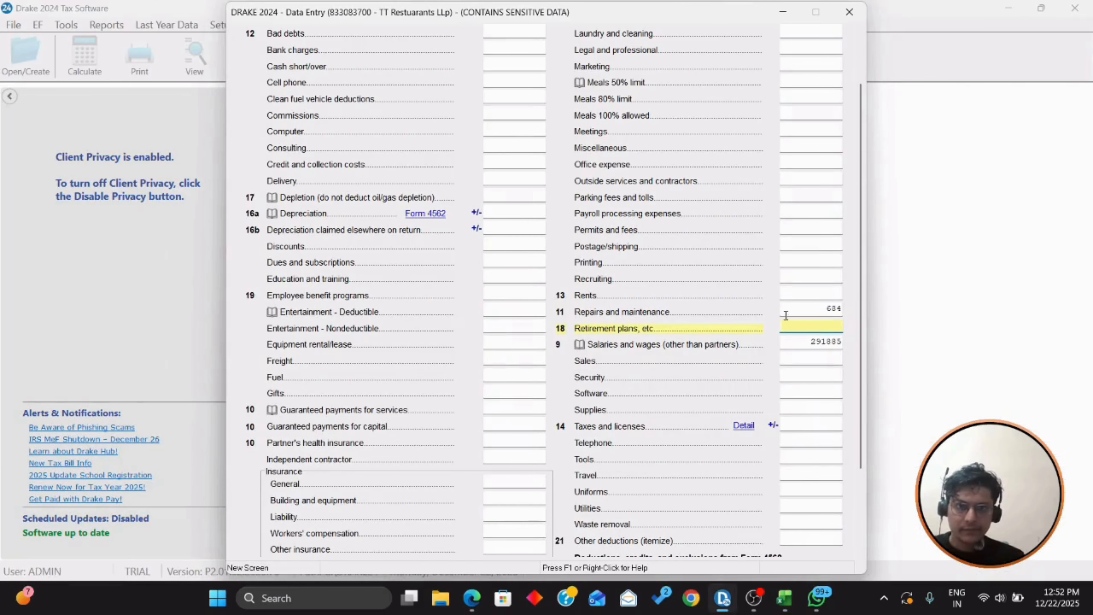
left_click(807, 296)
type("175974")
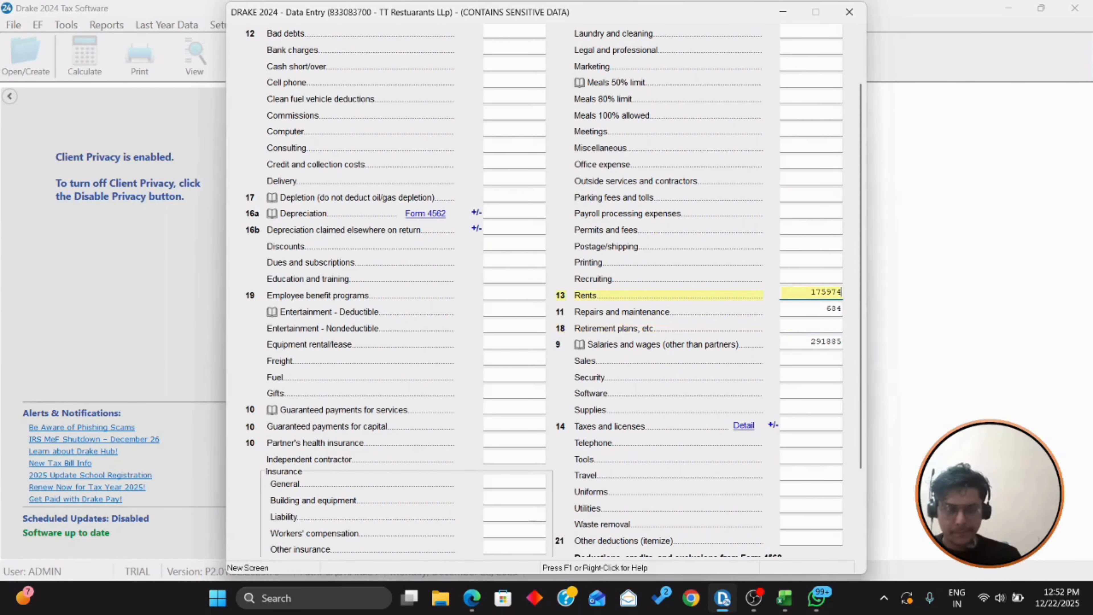
key("Tab")
Step: Look up the adjusted payroll tax expense under Taxes (Line 12) in the trial balance
key("alt+Tab")
scroll(806, 301, "up", 2)
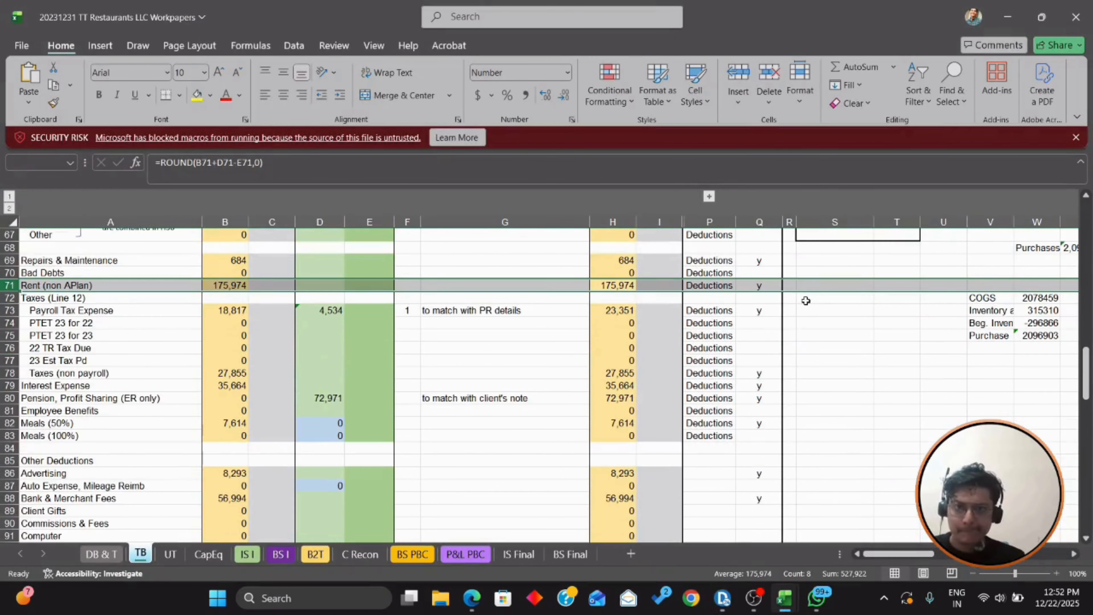
left_click(154, 301)
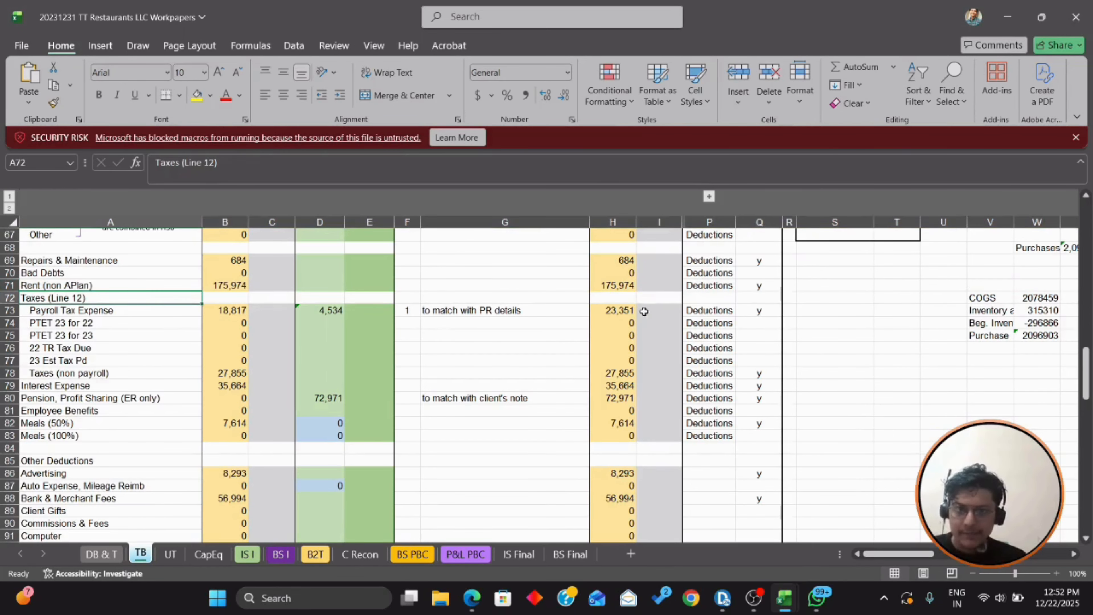
left_click(629, 311)
key("alt+Tab")
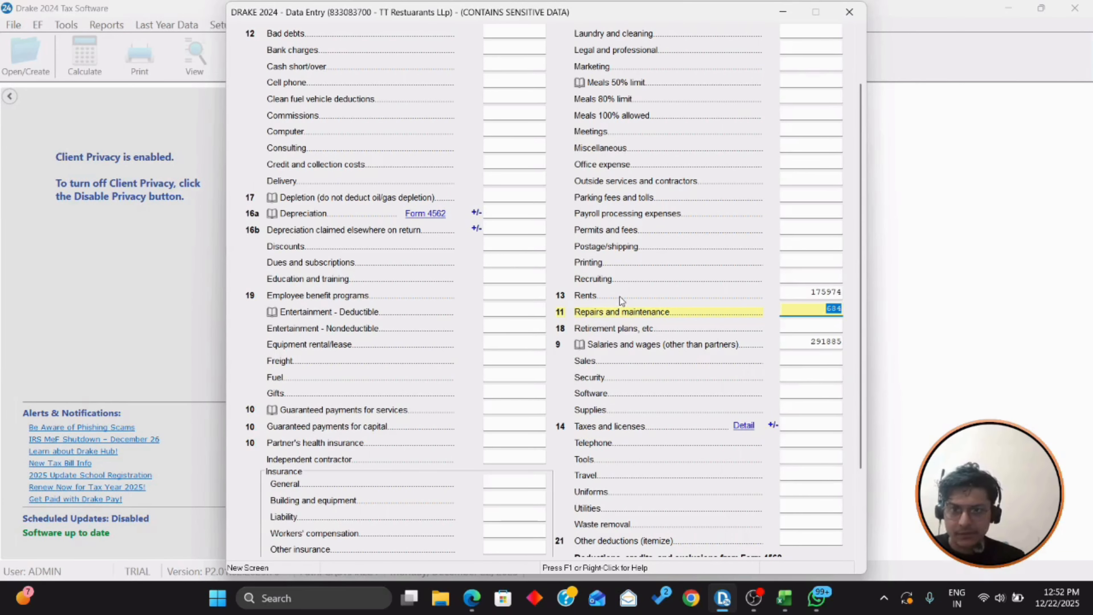
scroll(621, 300, "up", 2)
scroll(621, 300, "down", 5)
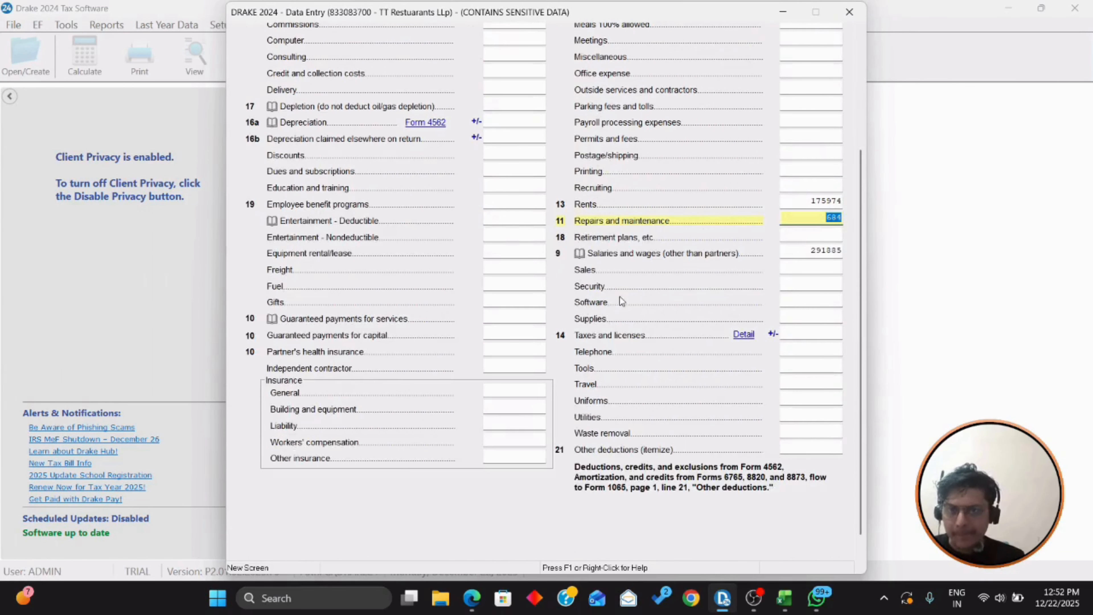
scroll(409, 263, "up", 3)
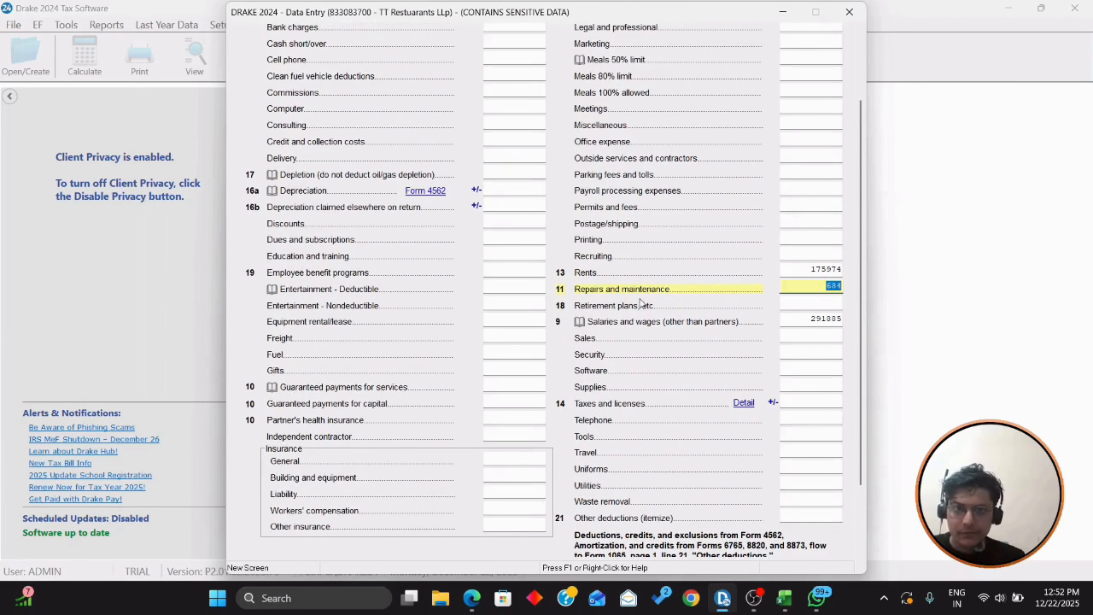
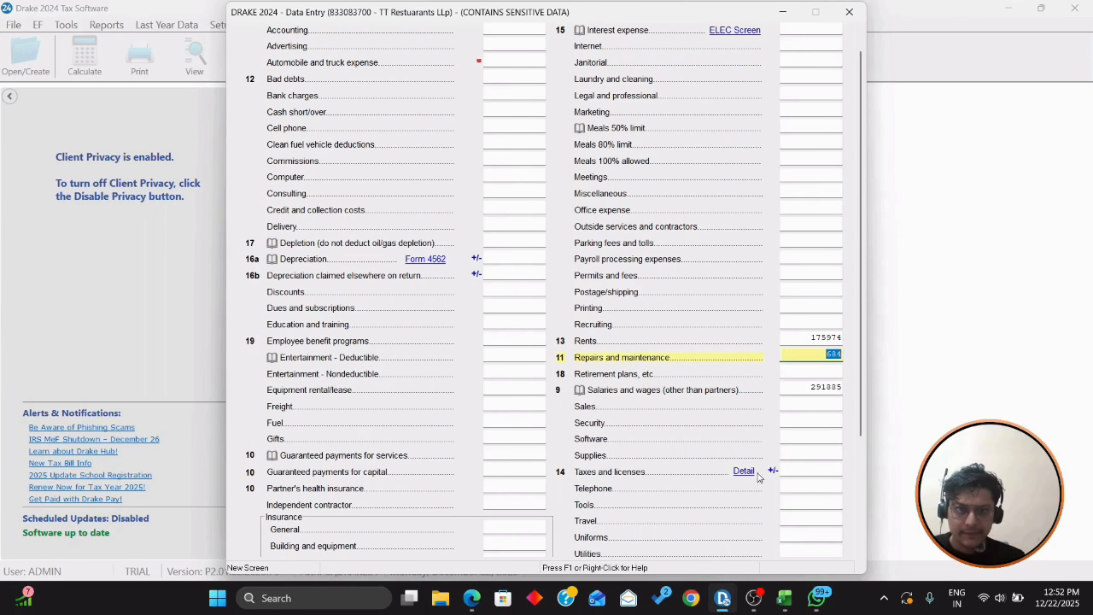
Step: Open the Taxes and licenses Detail screen from the Form 1065 Deductions page
left_click(744, 471)
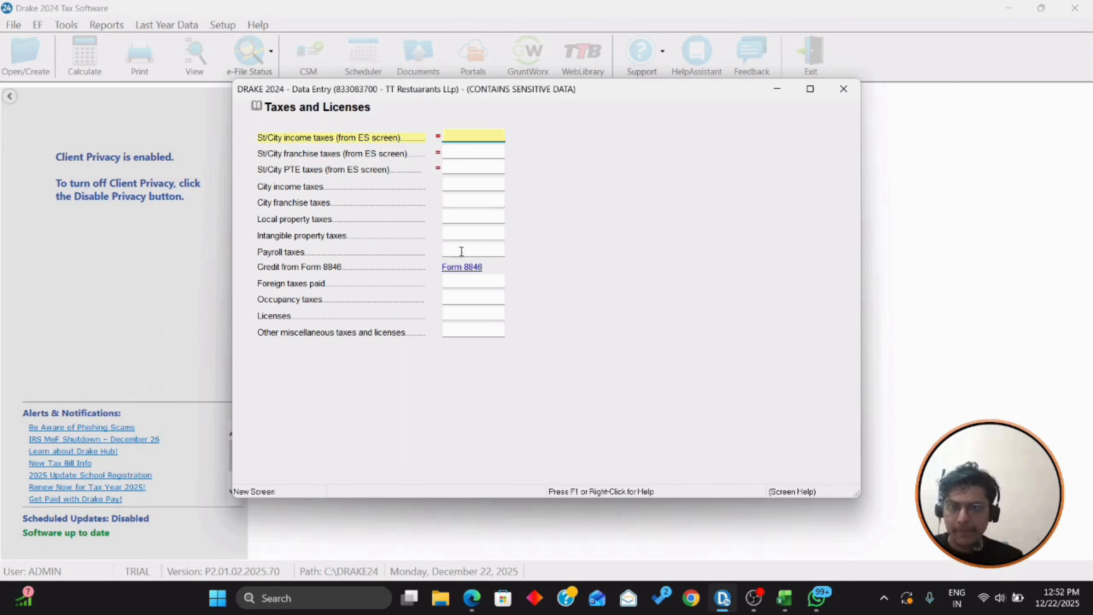
Step: Enter payroll taxes of 23351 from the workpapers in the taxes and licenses breakdown
left_click(470, 252)
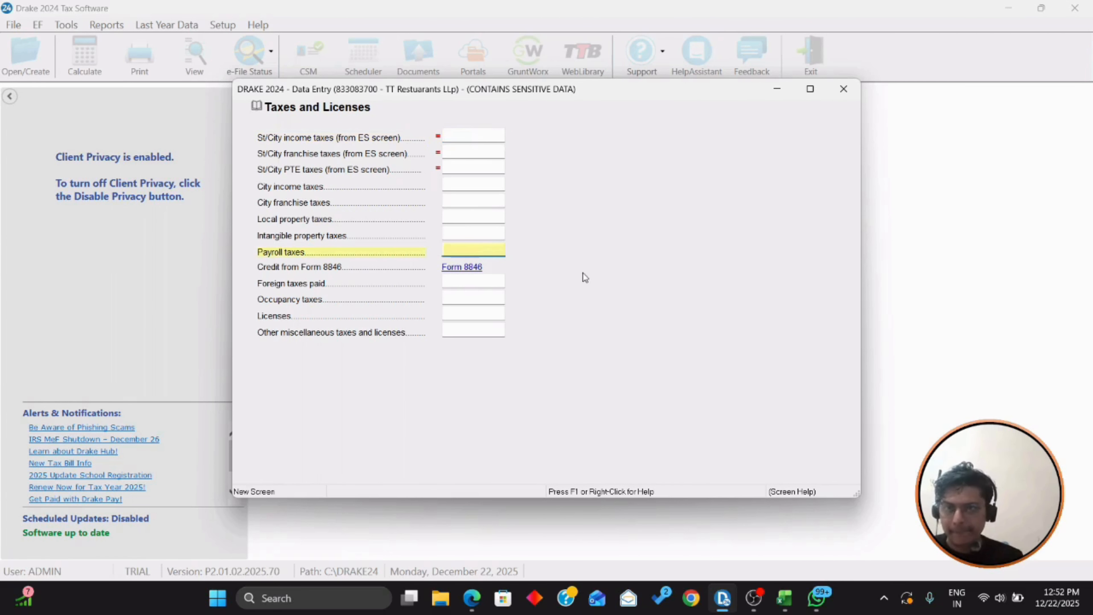
key("alt+Tab")
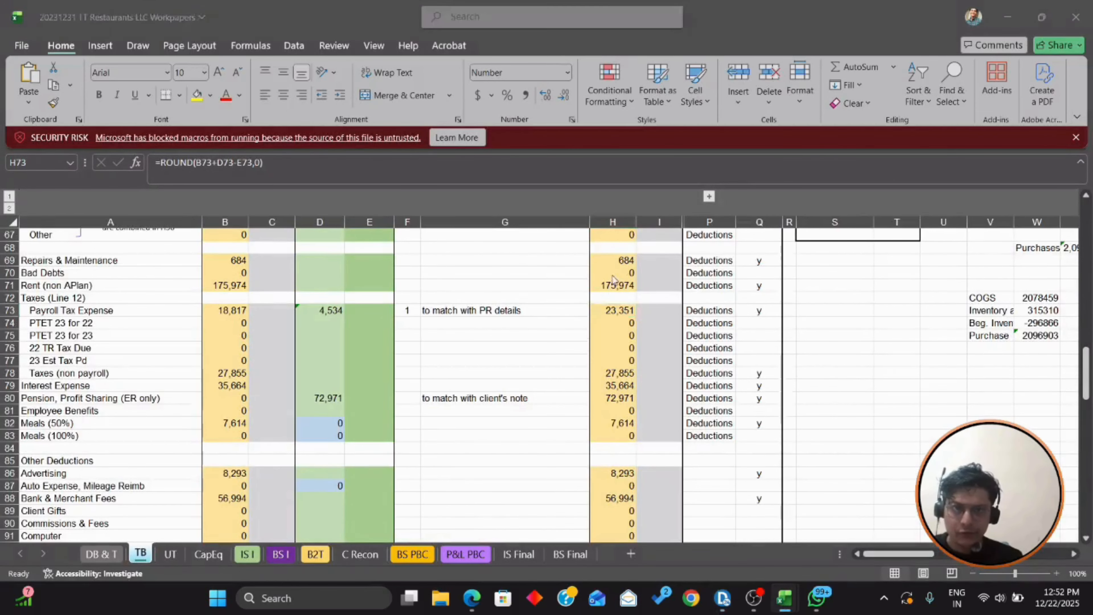
key("alt+Tab")
type("23")
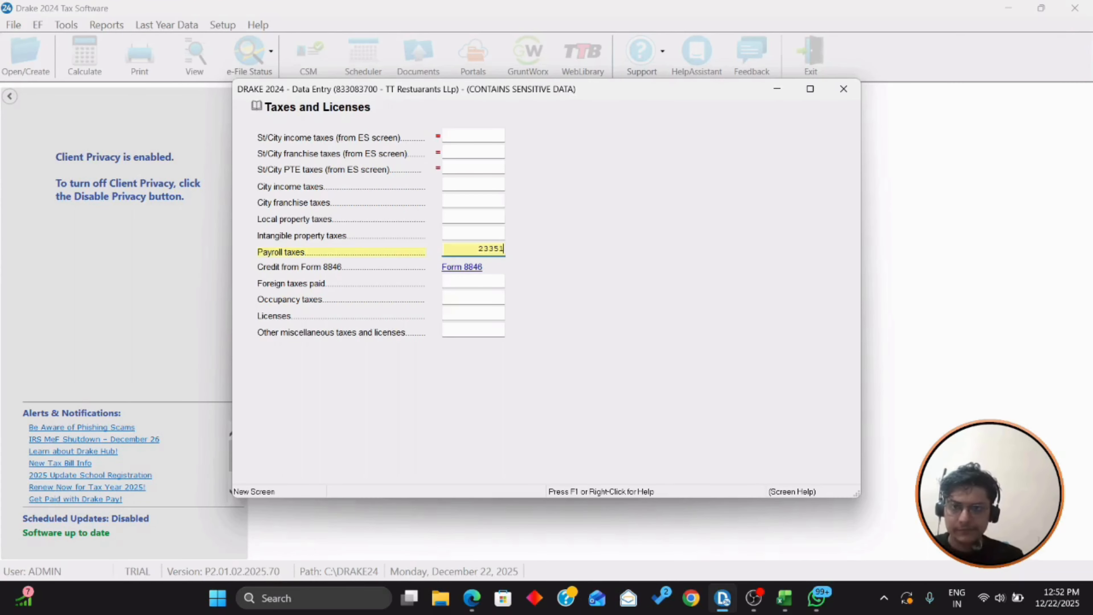
key("Return")
key("Escape")
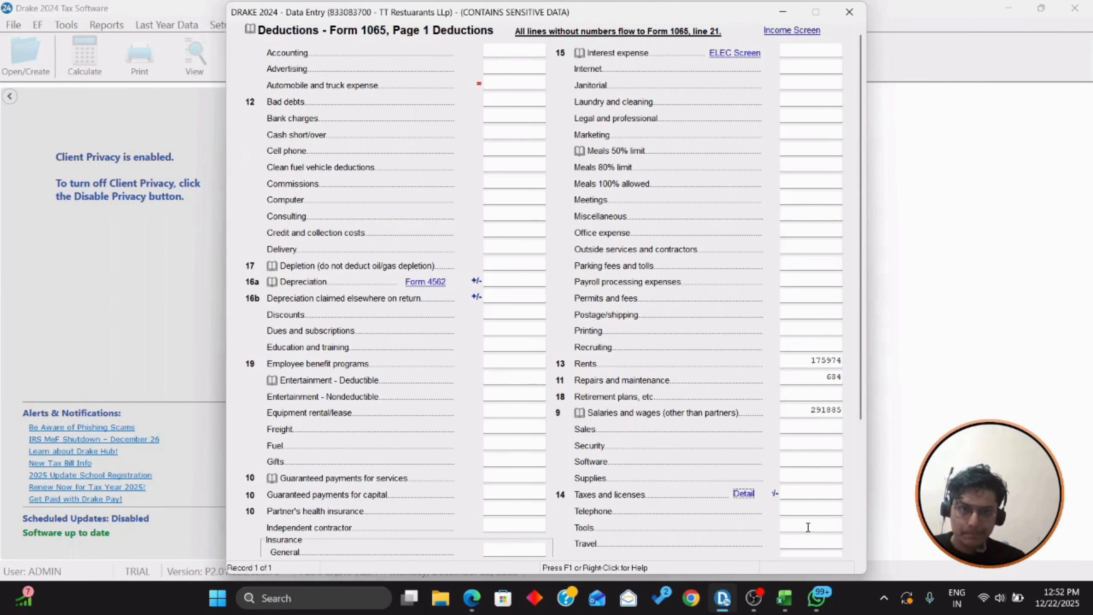
Step: Enter other miscellaneous taxes of 27855 from the Taxes (non payroll) line
left_click(744, 494)
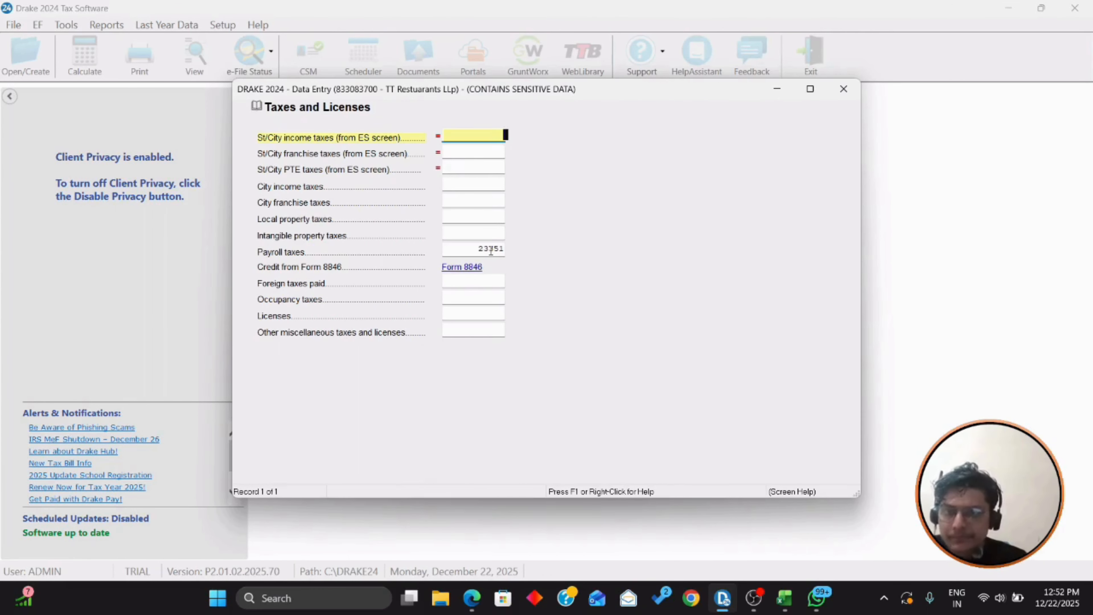
key("Return")
key("Return")
key("Return")
key("Return")
key("Return")
key("Return")
key("Return")
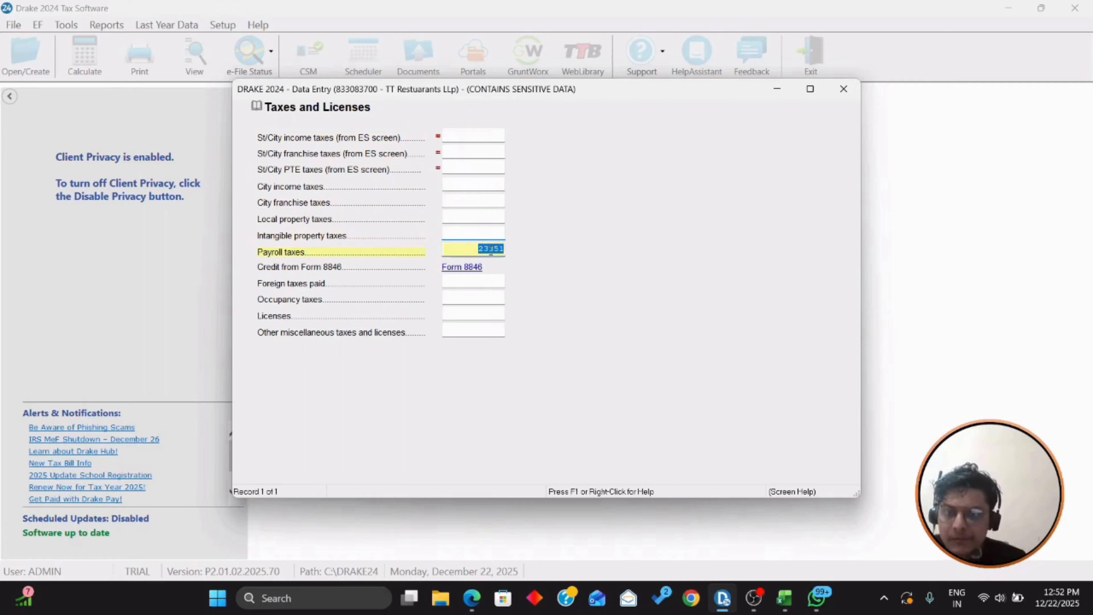
key("Return")
key("Return")
key("Return")
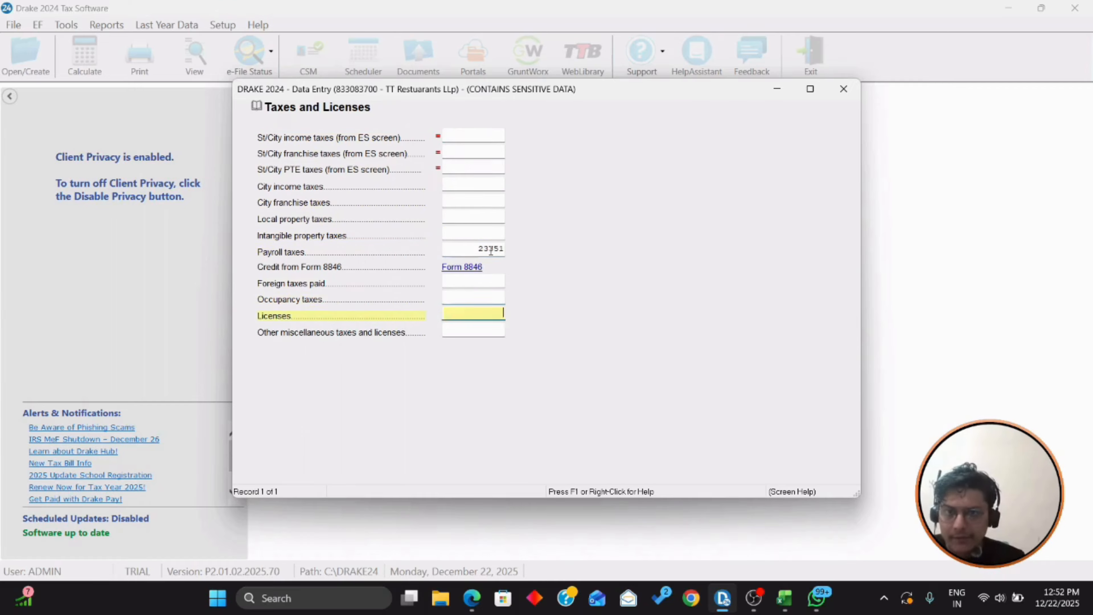
key("alt+Tab")
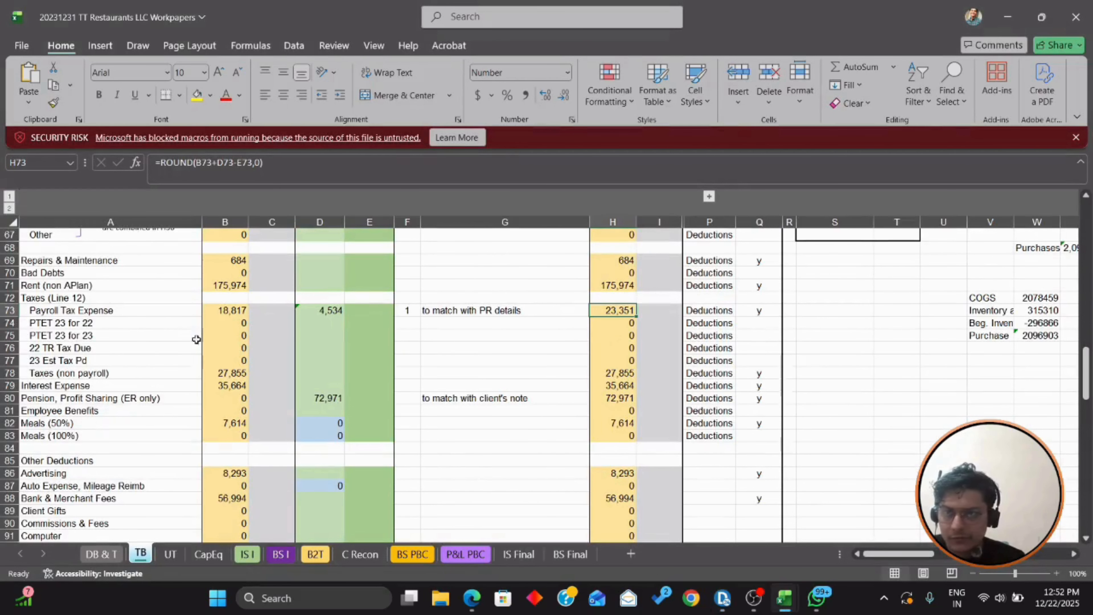
left_click(111, 372)
left_click(623, 371)
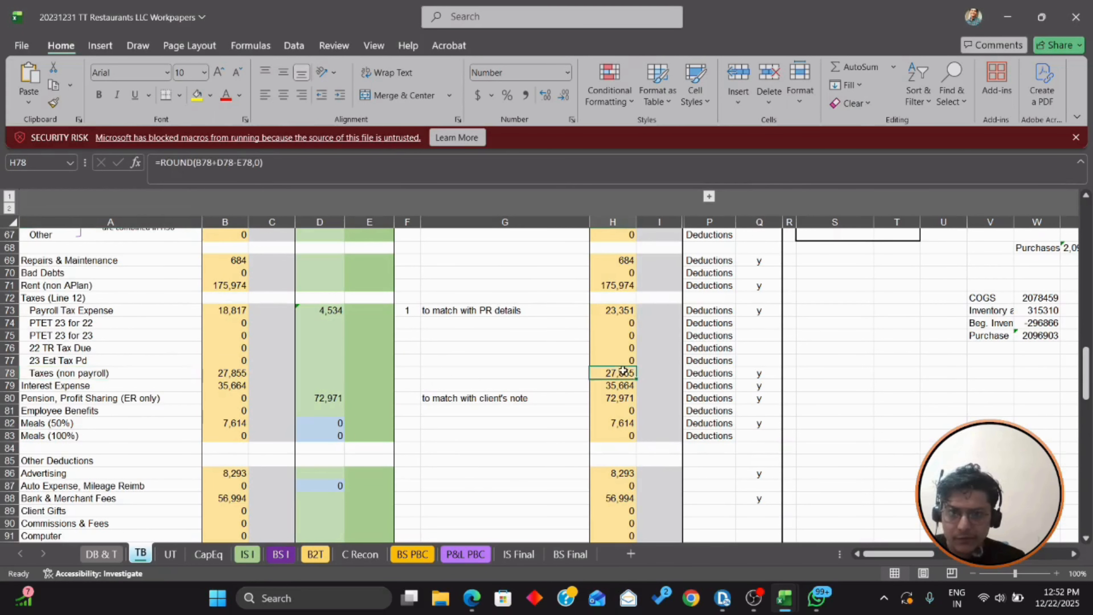
key("alt+Tab")
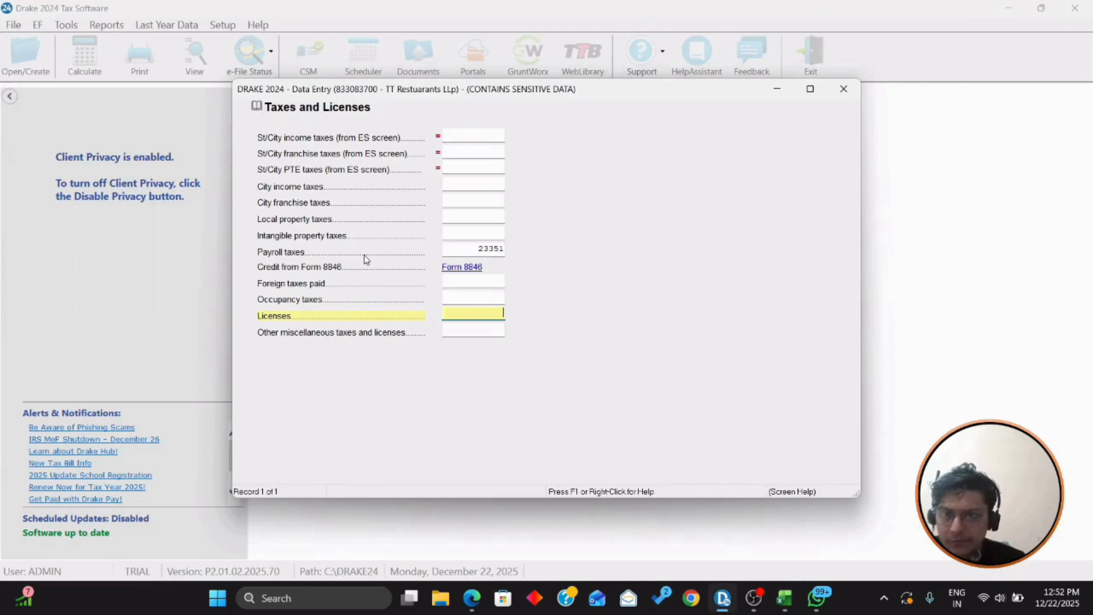
left_click(465, 329)
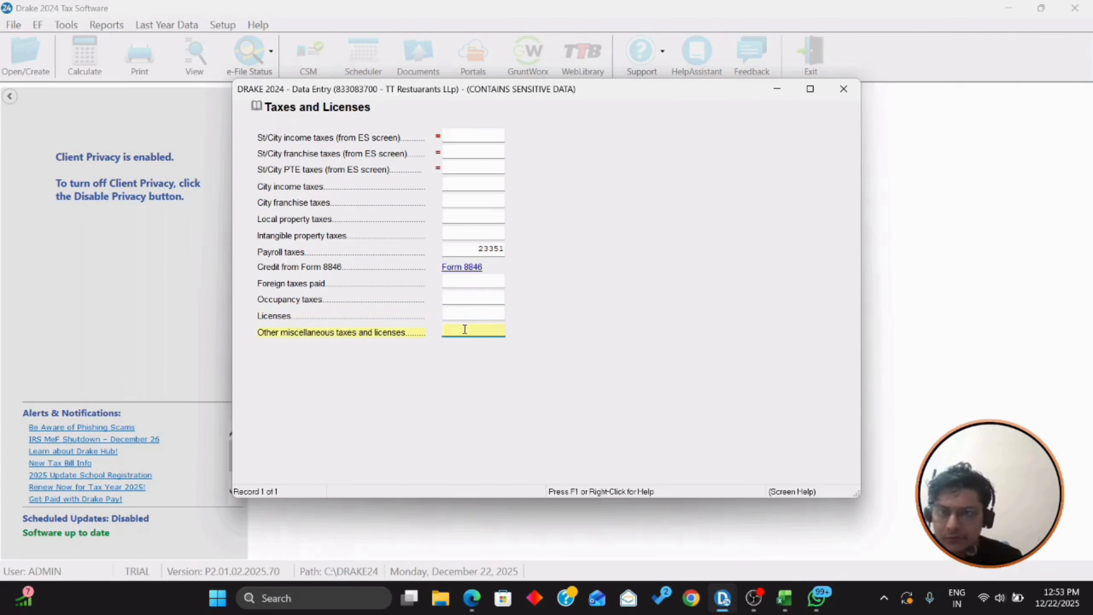
type("27")
key("alt+Tab")
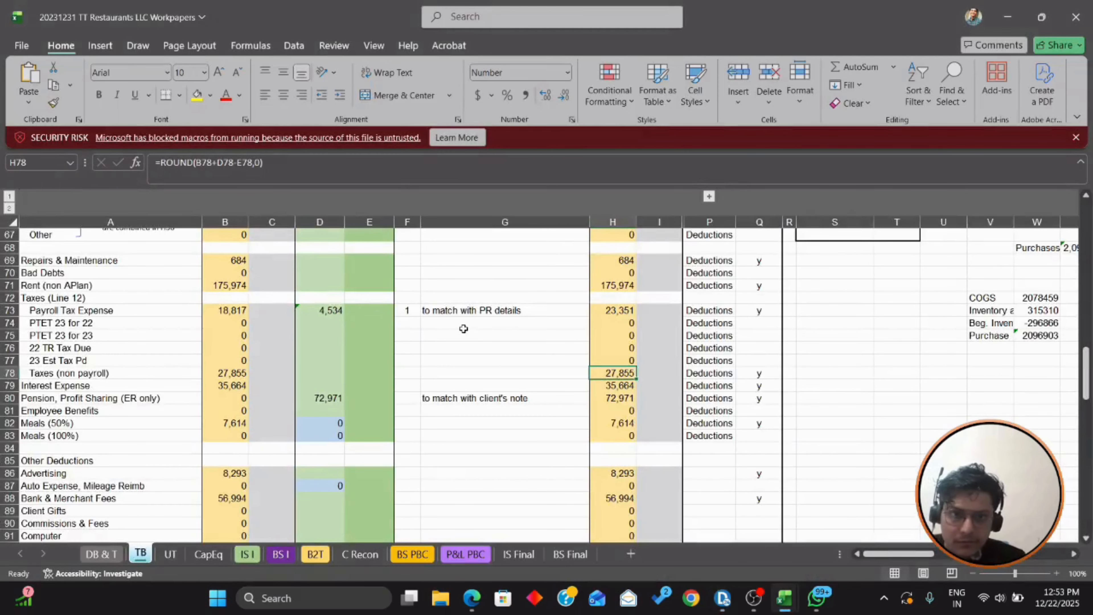
key("alt+Tab")
type("855")
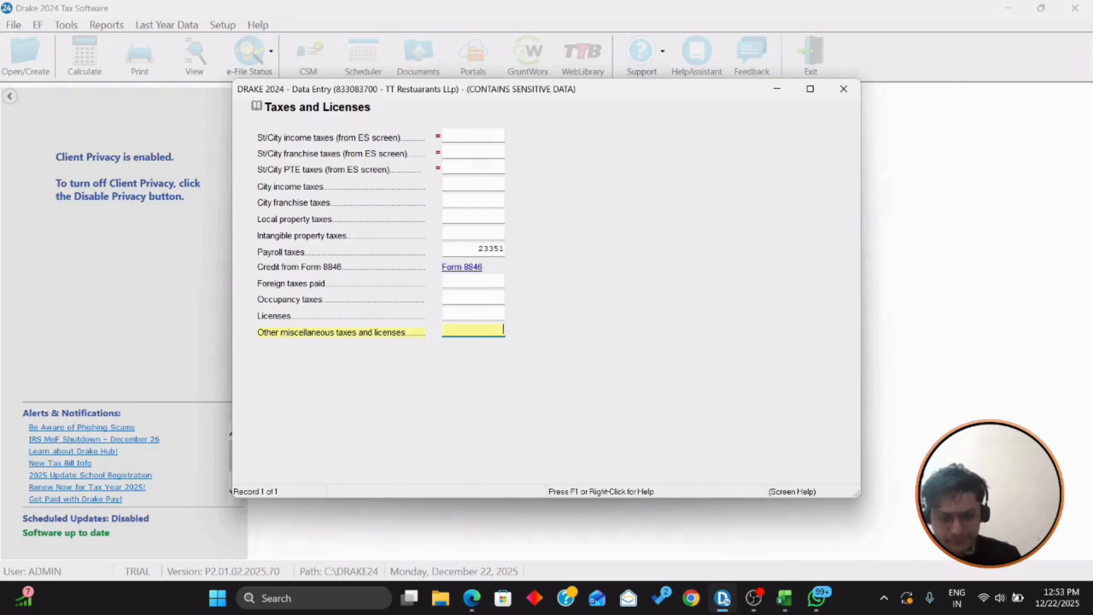
key("Tab")
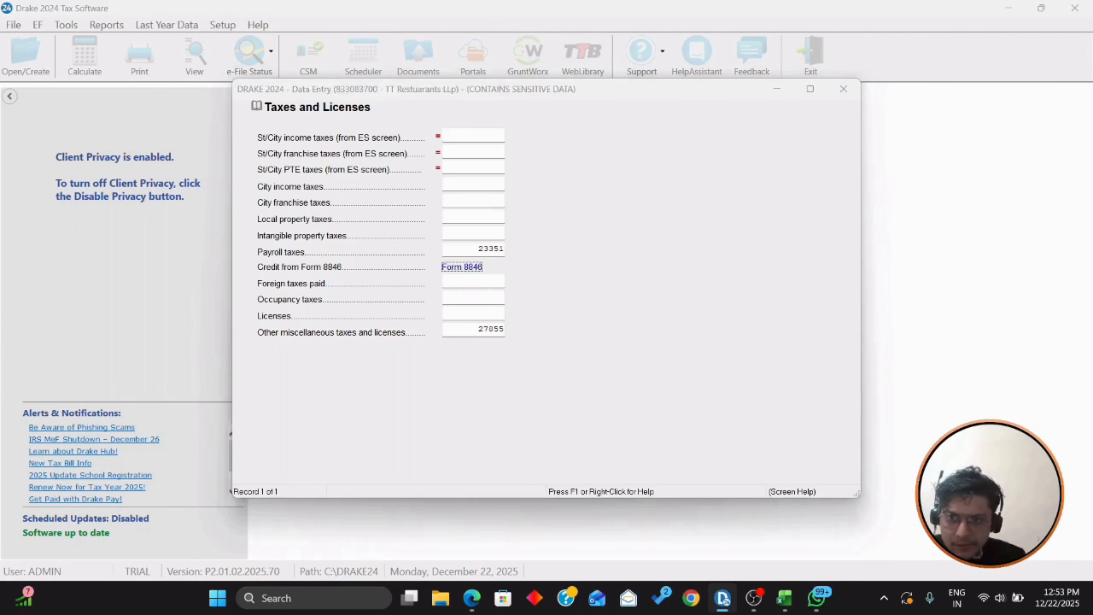
Step: Enter licenses of 558 from the Licenses & Fees line and close the breakdown
key("alt+Tab")
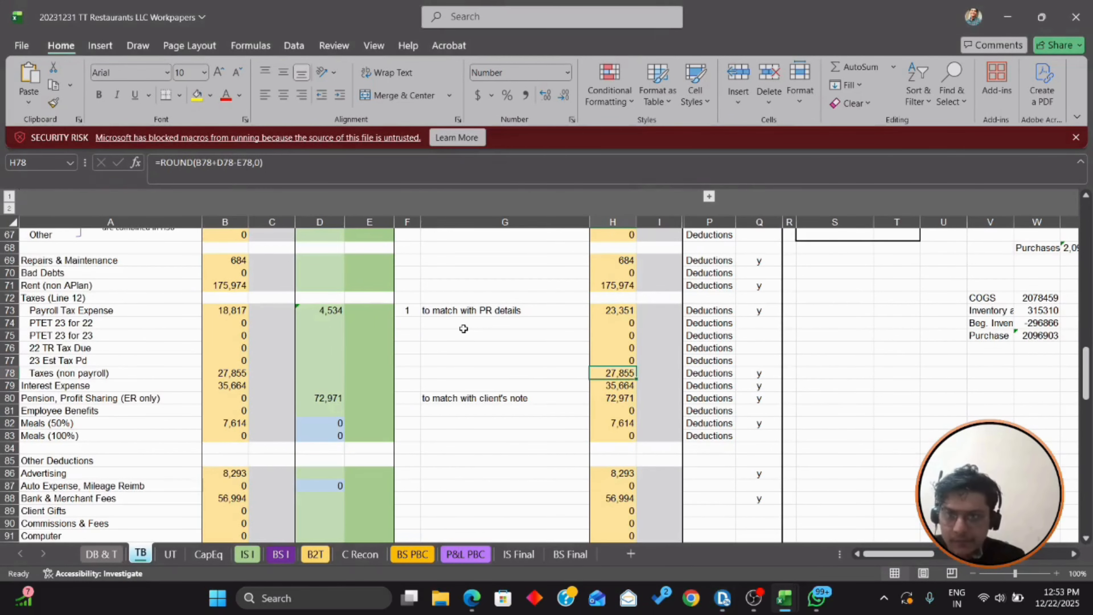
key("shift+space")
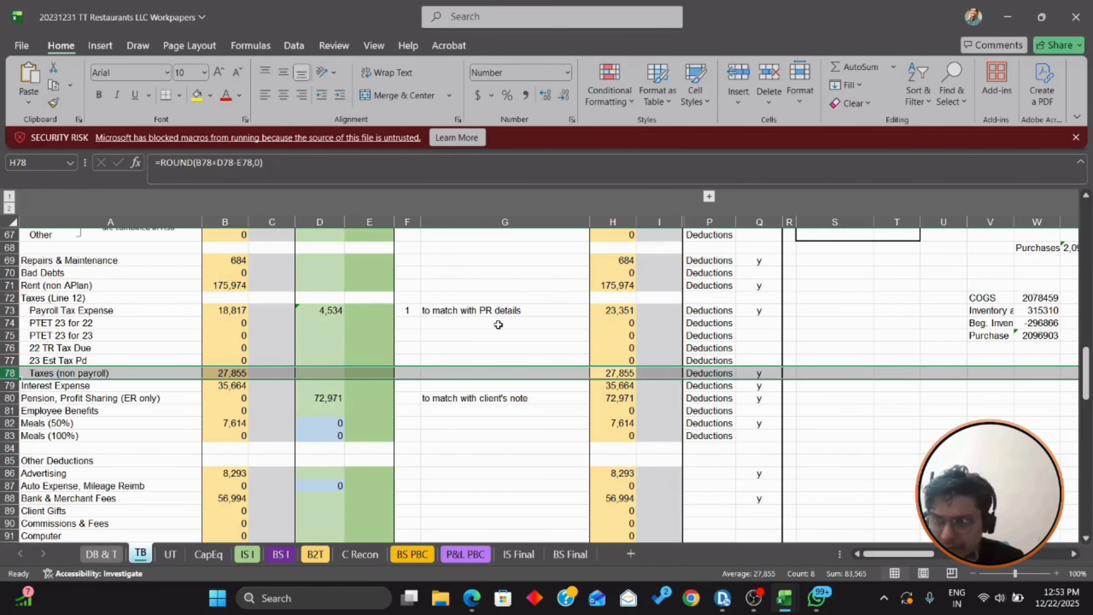
scroll(453, 328, "down", 3)
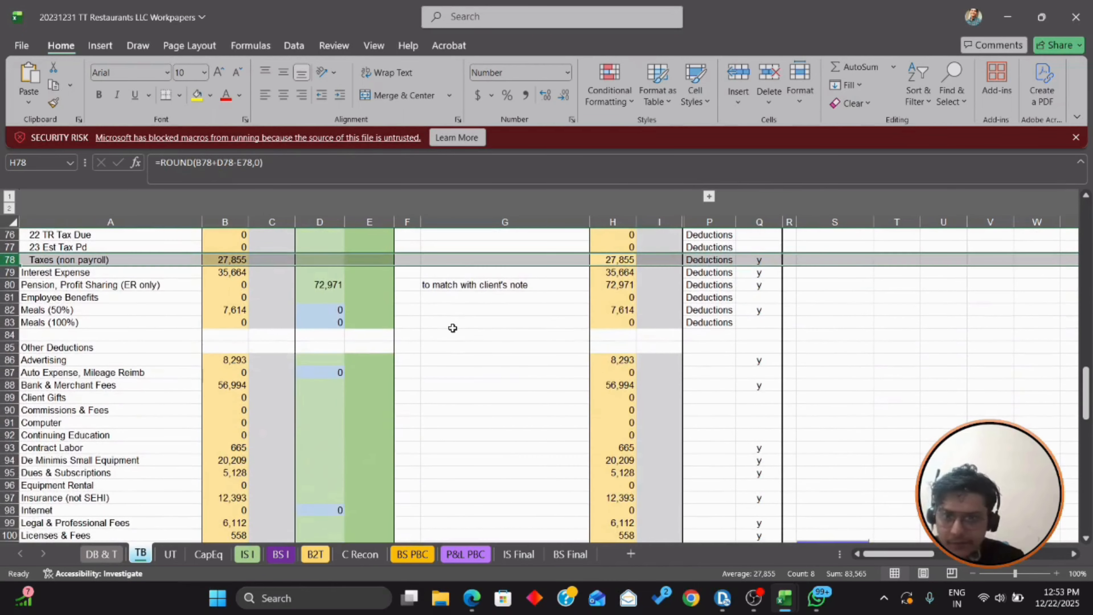
scroll(268, 344, "down", 2)
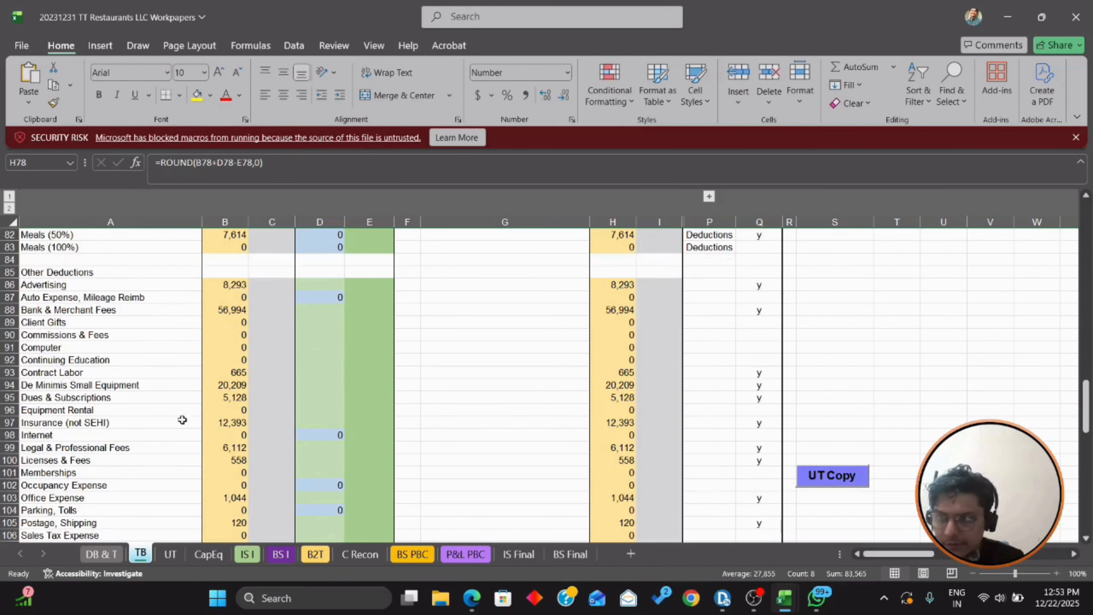
left_click(116, 458)
key("shift+space")
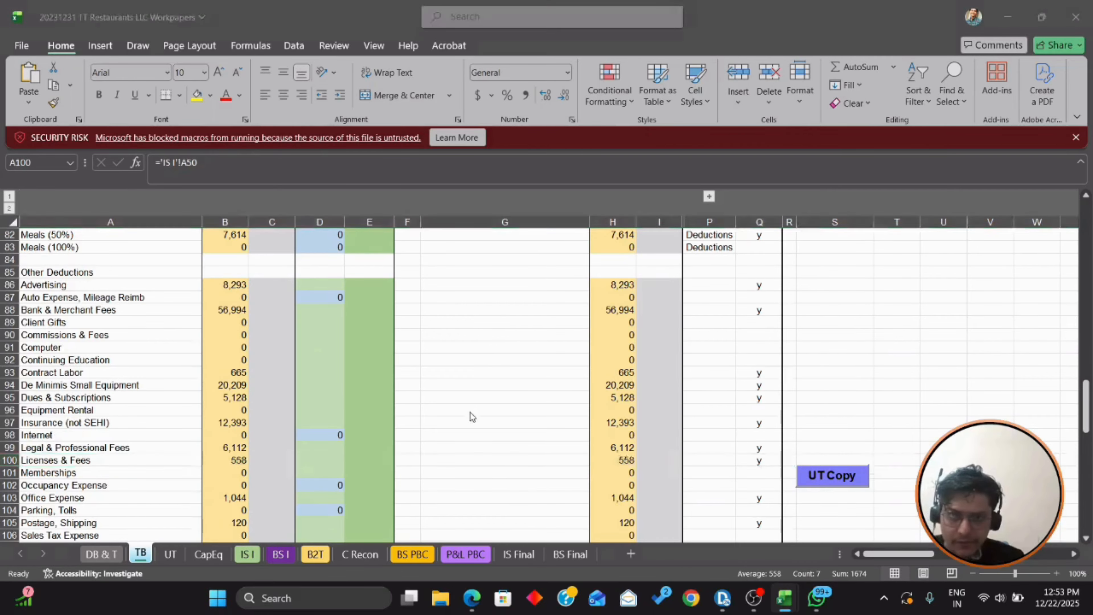
key("alt+Tab")
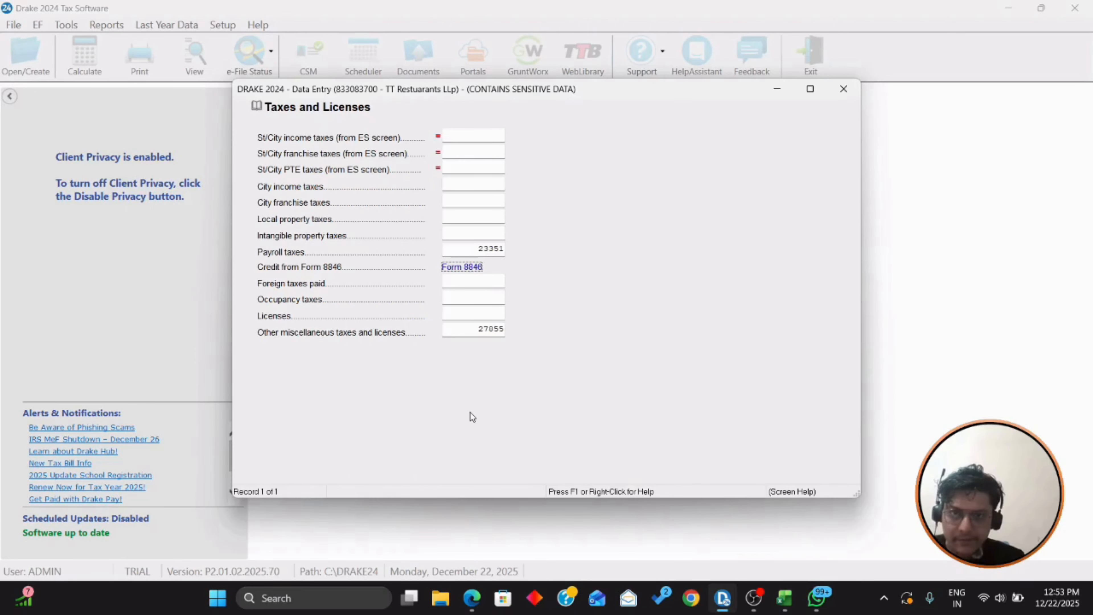
left_click(494, 312)
type("558")
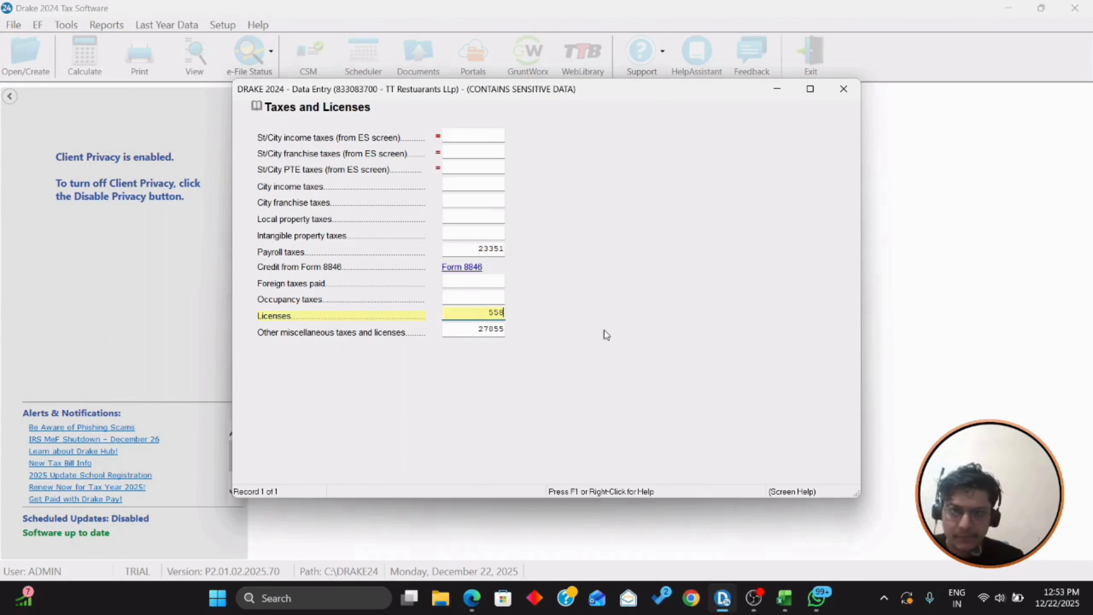
key("Tab")
key("Tab")
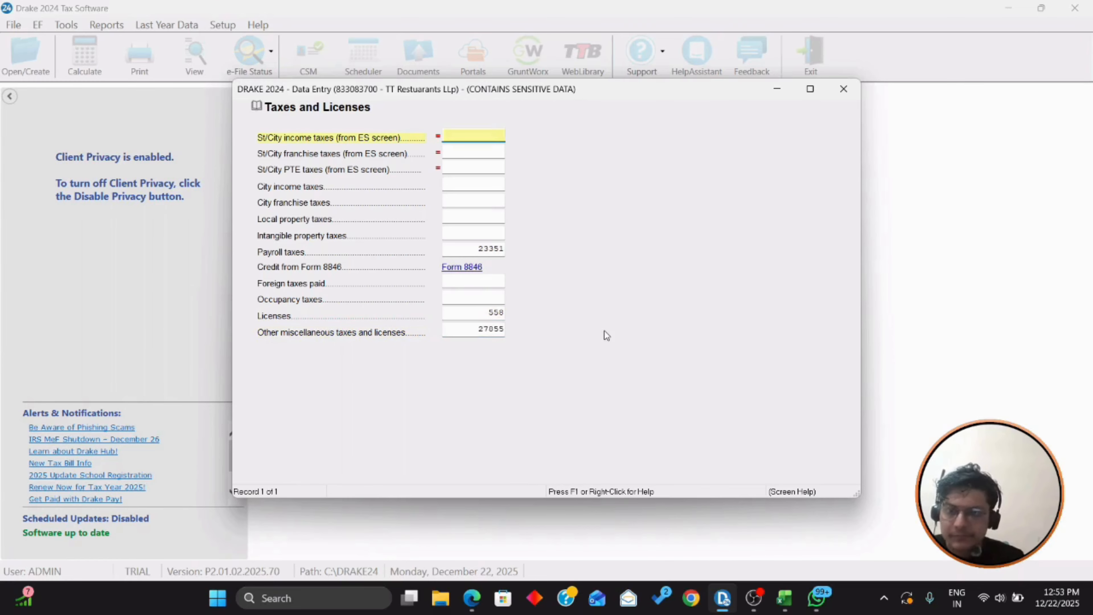
key("Escape")
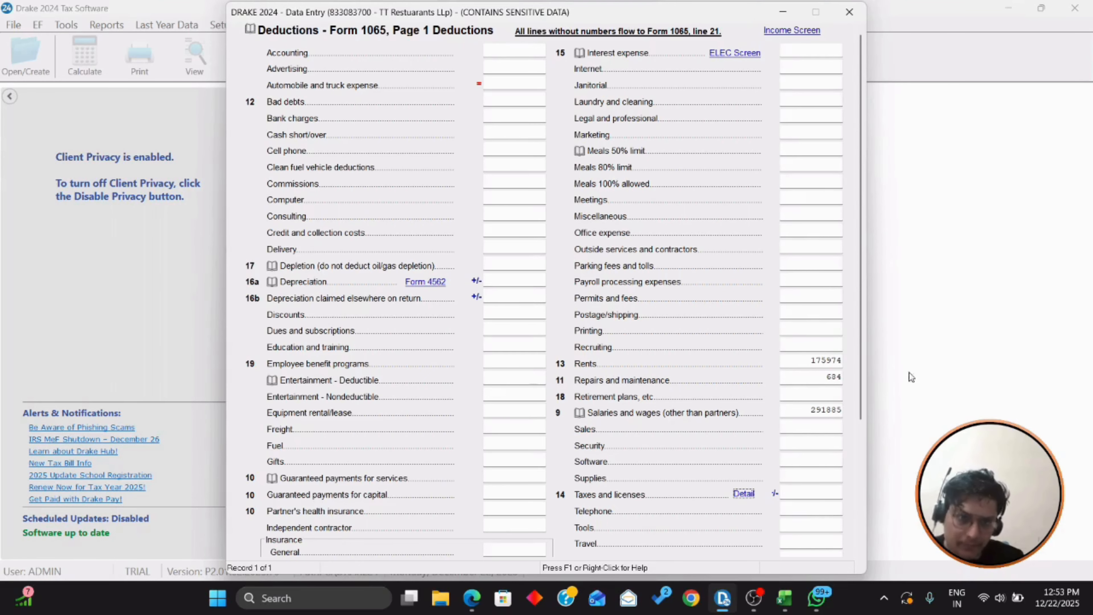
Step: Review the line 14 taxes and licenses worksheet and step through the breakdown amounts
key("Escape")
key("ctrl+w")
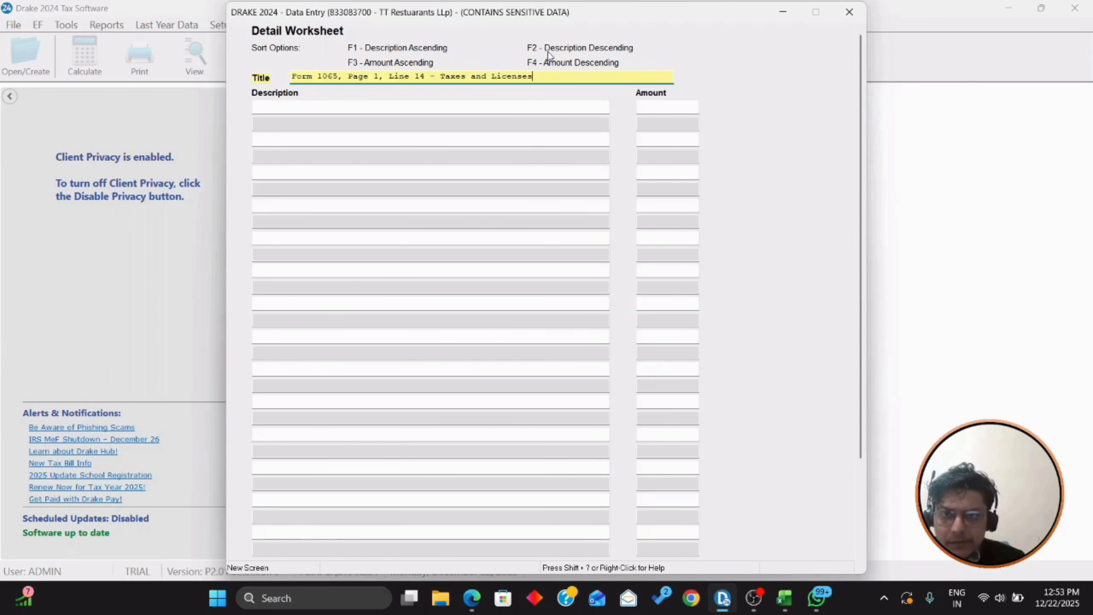
key("Escape")
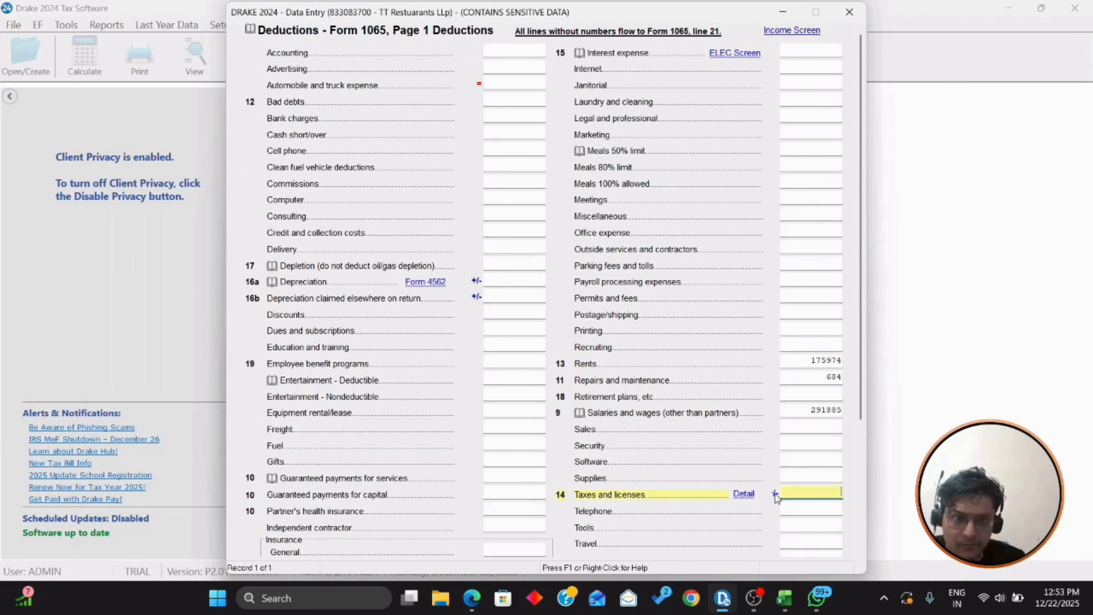
left_click(736, 496)
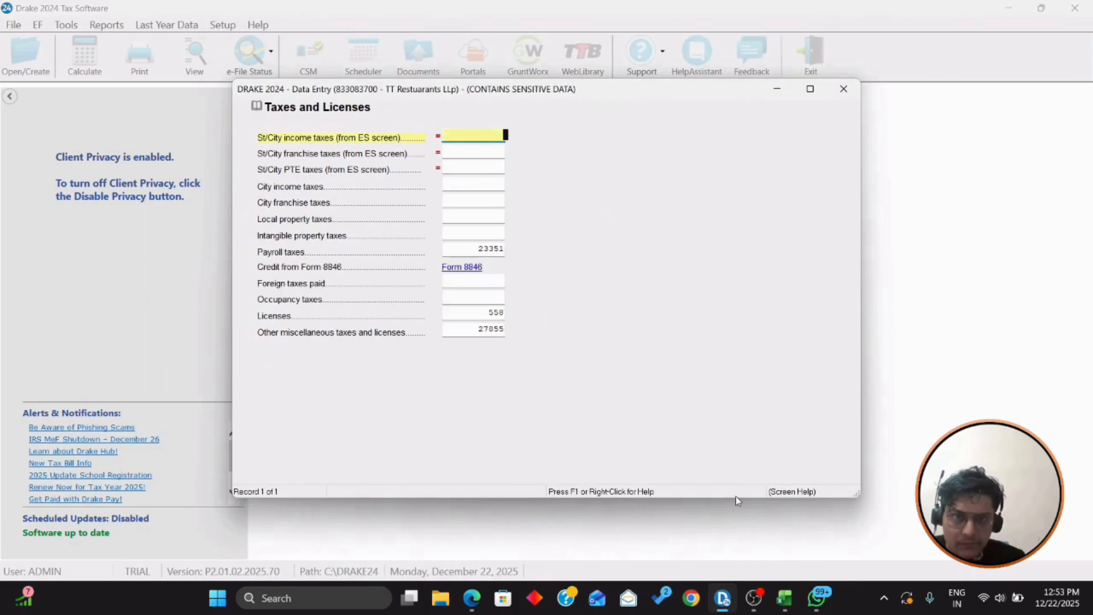
key("Return")
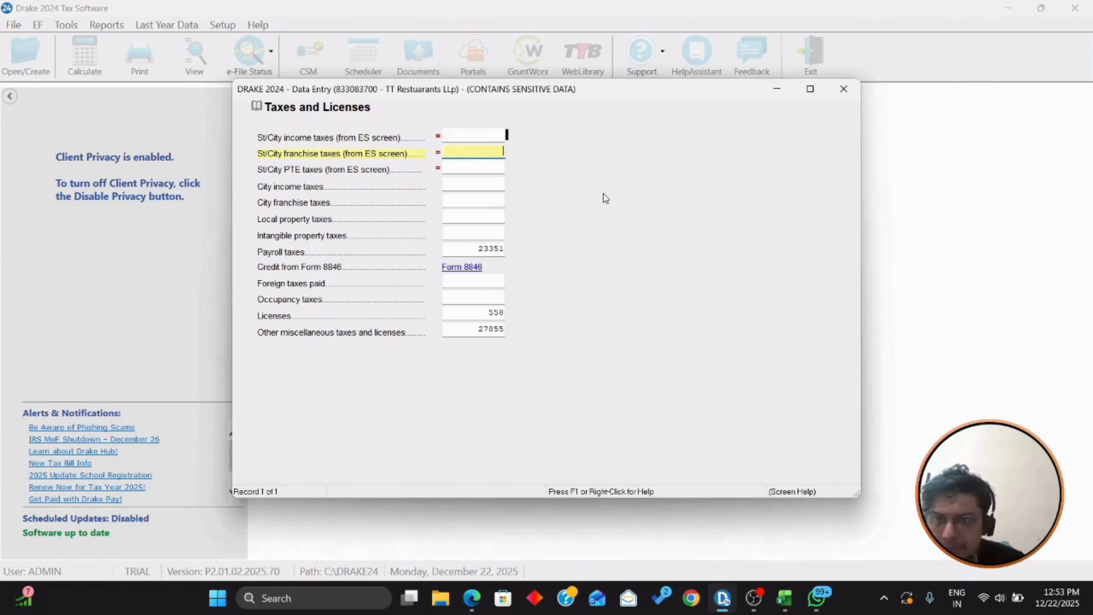
key("Return")
key("Return")
key("Return")
key("Return")
key("Return")
key("Return")
key("Return")
key("Return")
key("Return")
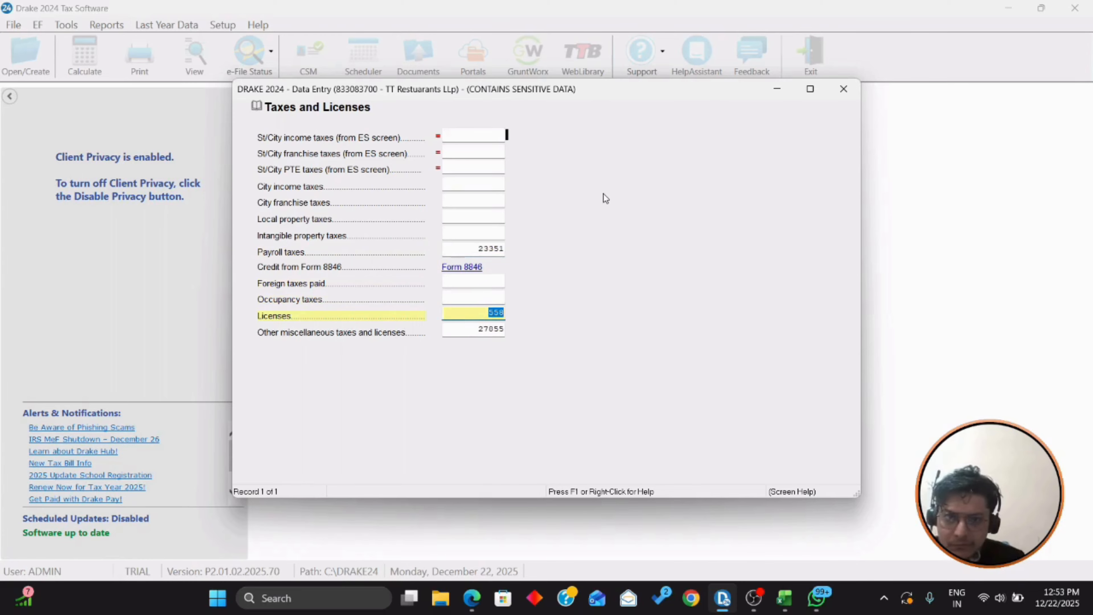
key("Return")
key("Return")
Step: Bring the Excel workpapers back up on the TB sheet at the deduction rows
key("alt+Tab")
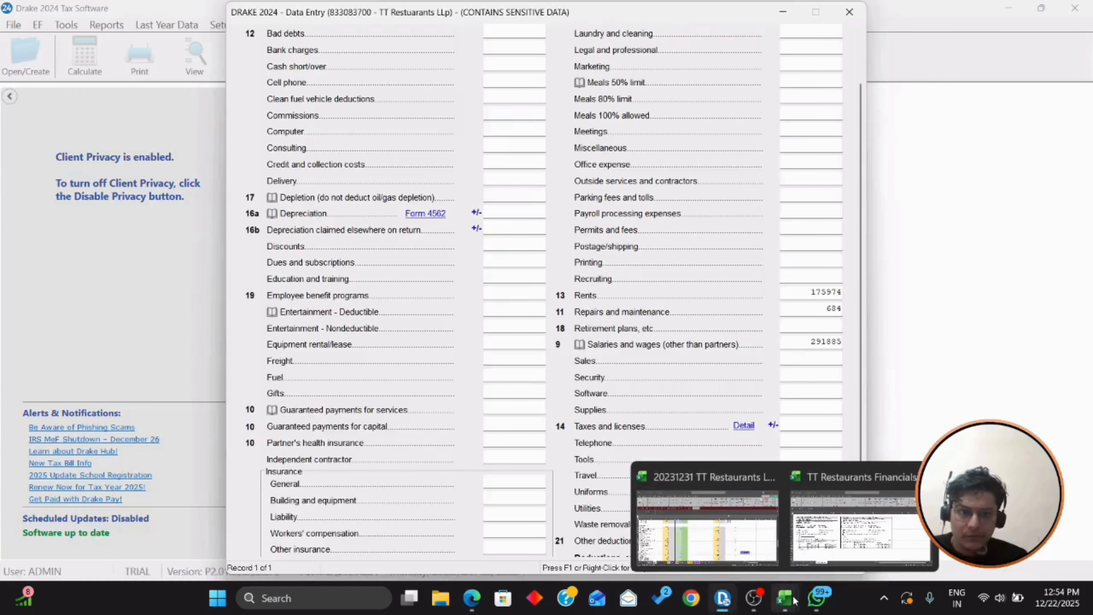
left_click(697, 456)
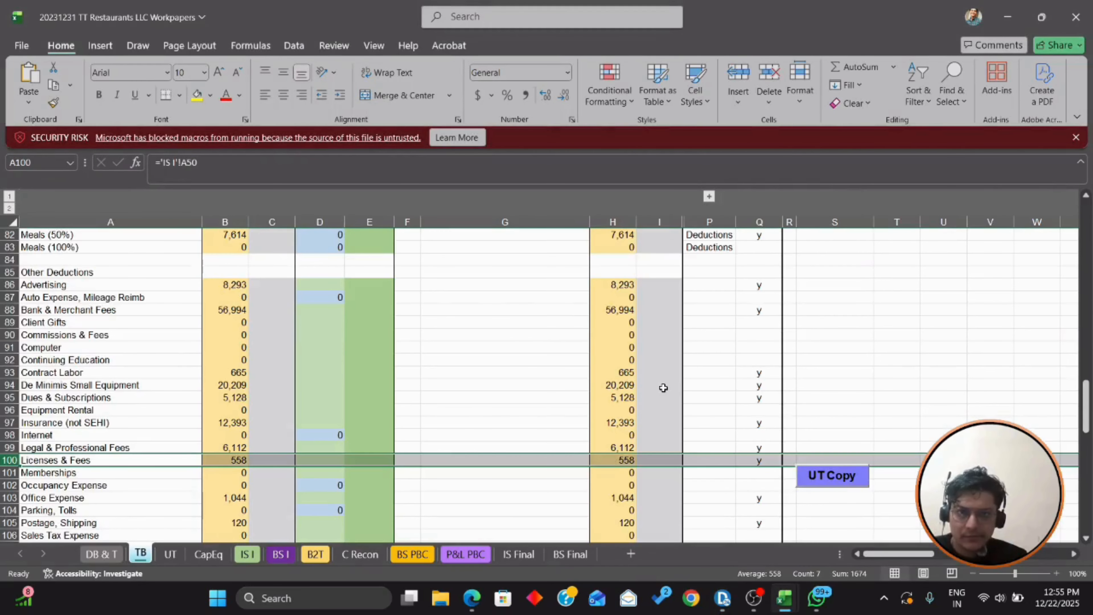
scroll(663, 388, "down", 4)
scroll(663, 386, "up", 6)
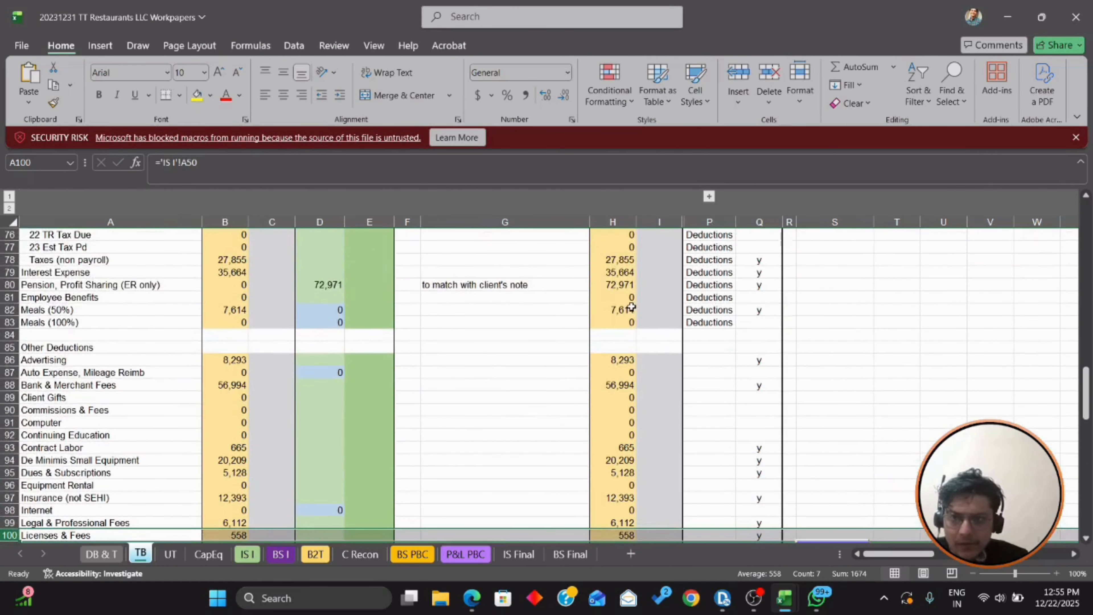
scroll(632, 307, "up", 2)
Step: Enter interest expense of 35664 from the trial balance
left_click(71, 348)
key("shift+space")
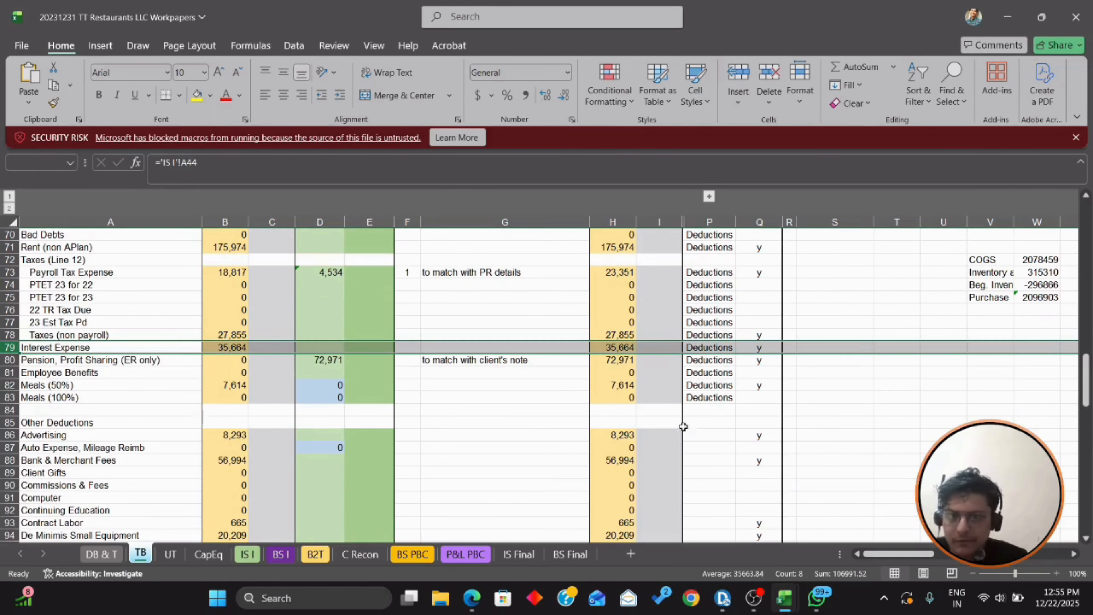
key("alt+Tab")
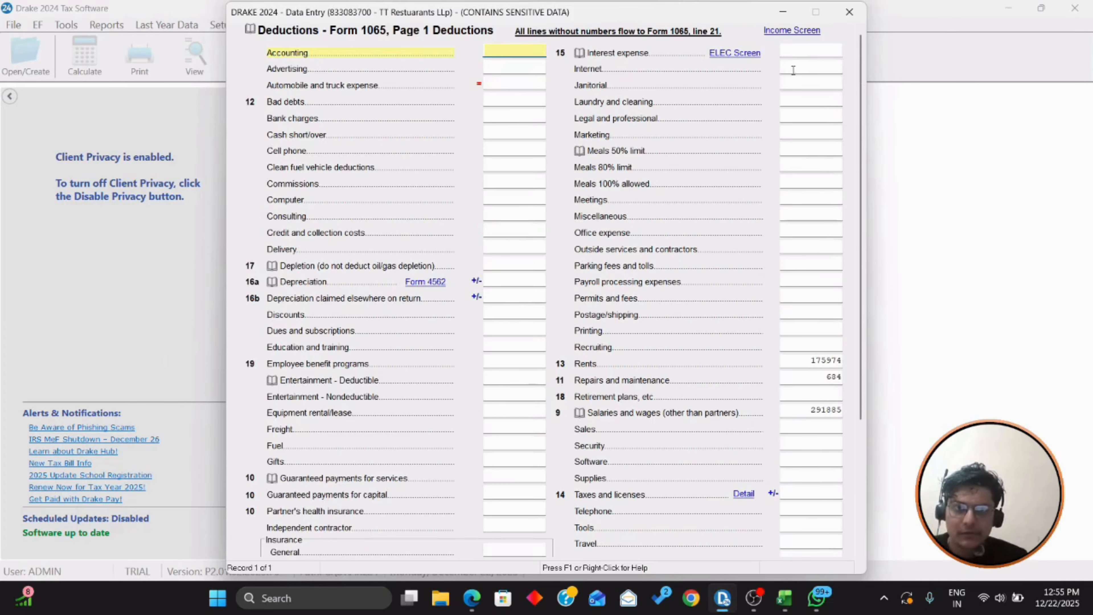
left_click(815, 57)
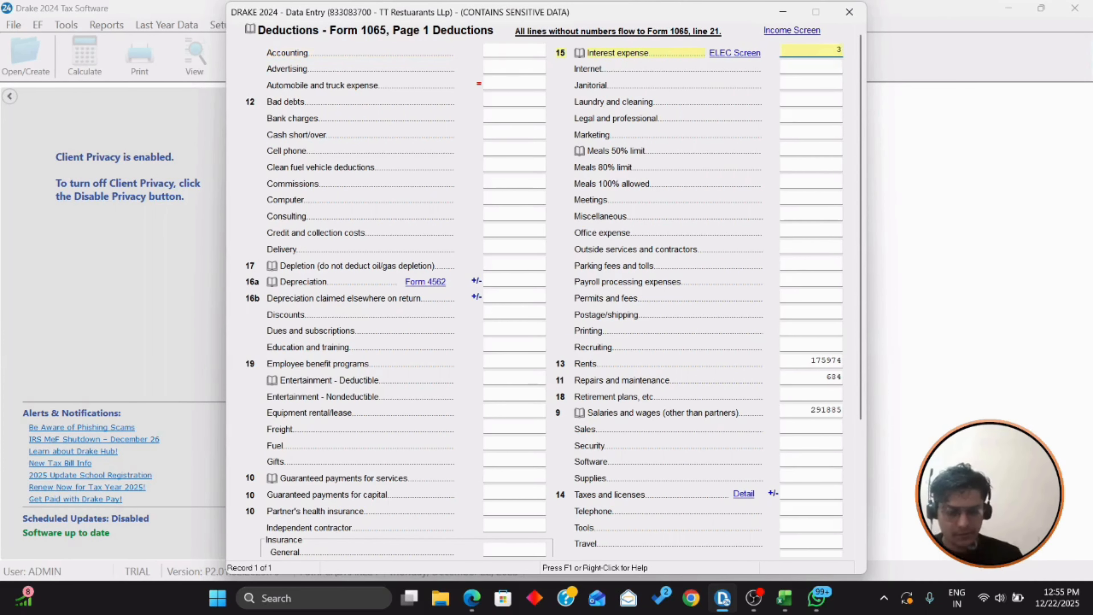
type("35664")
key("Return")
Step: Enter the Pension, Profit Sharing amount of 72971 as retirement plans
key("alt+Tab")
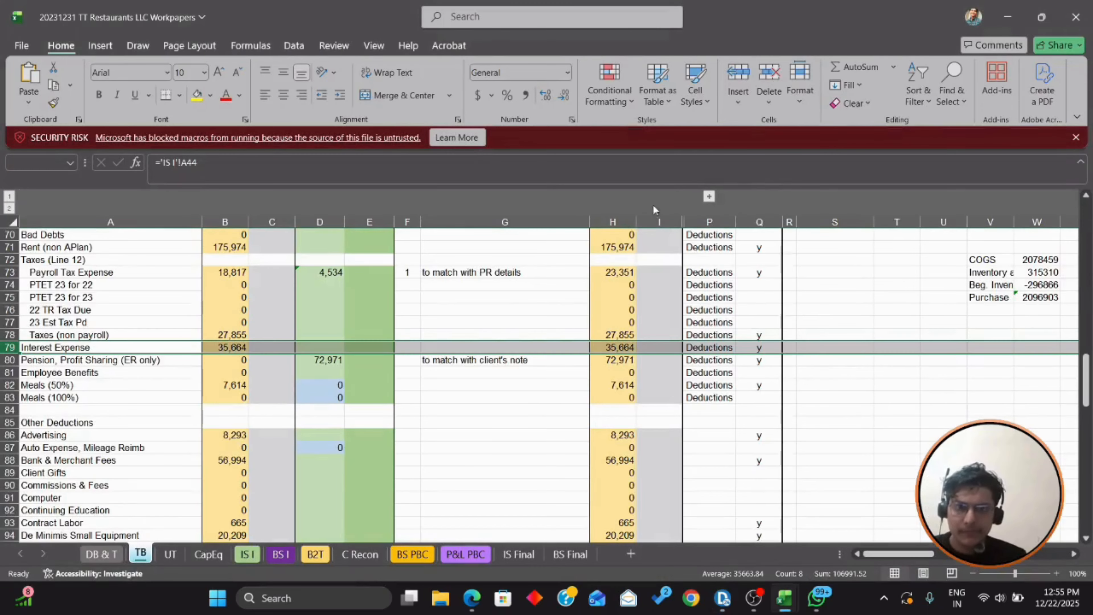
left_click(98, 364)
key("shift+space")
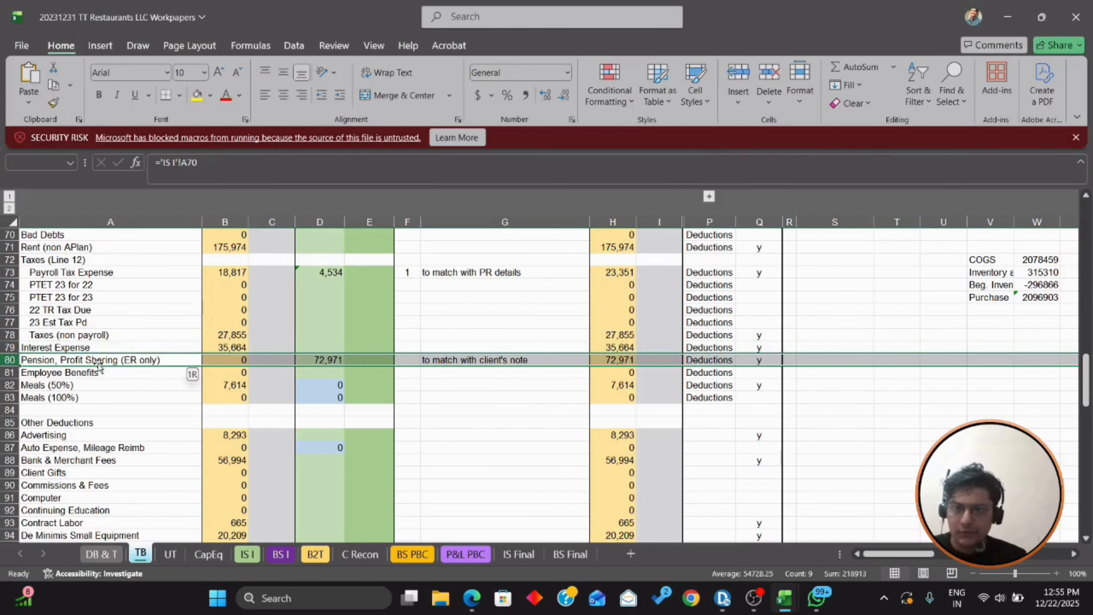
key("alt+Tab")
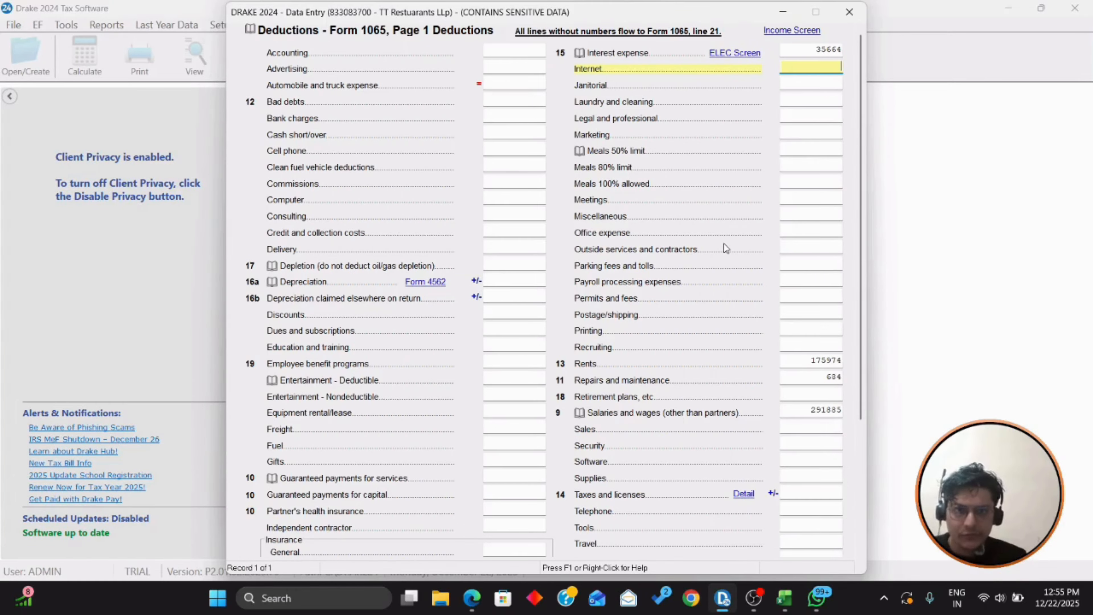
scroll(728, 242, "down", 1)
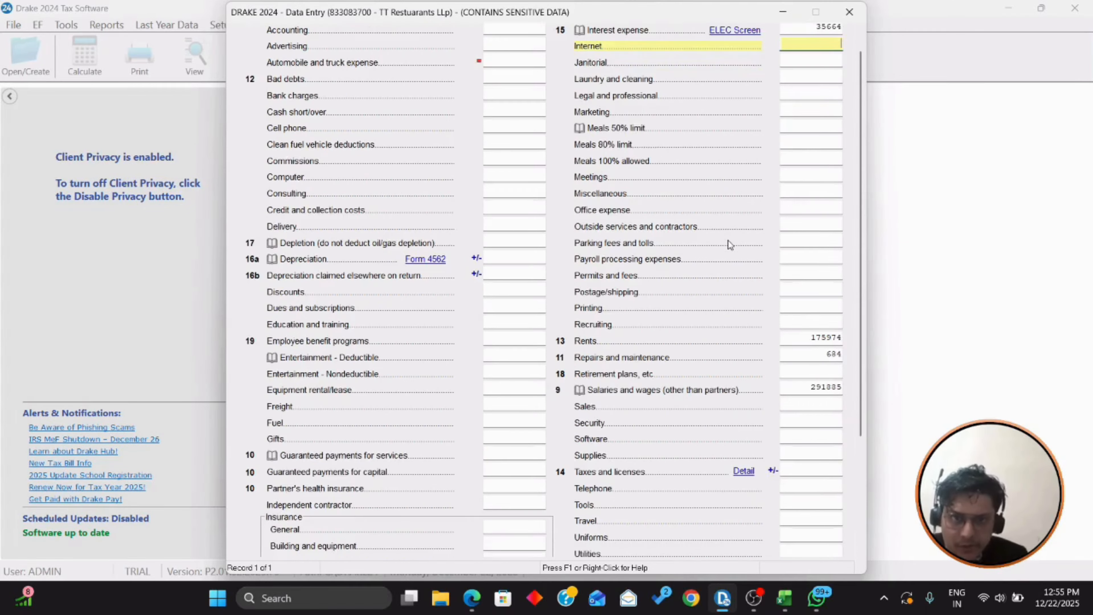
scroll(730, 245, "down", 3)
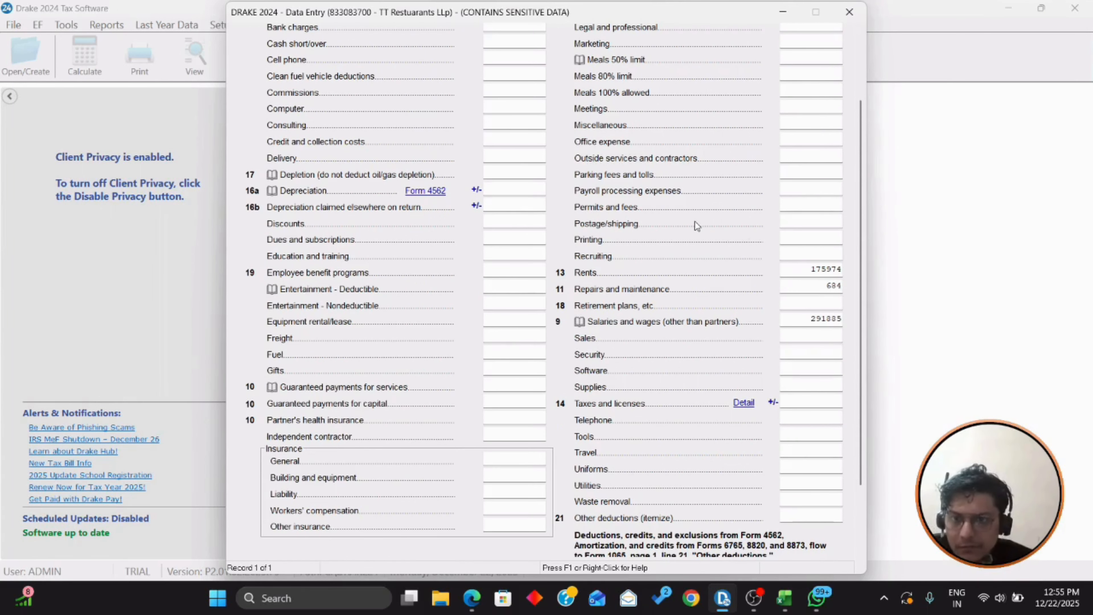
scroll(696, 225, "down", 3)
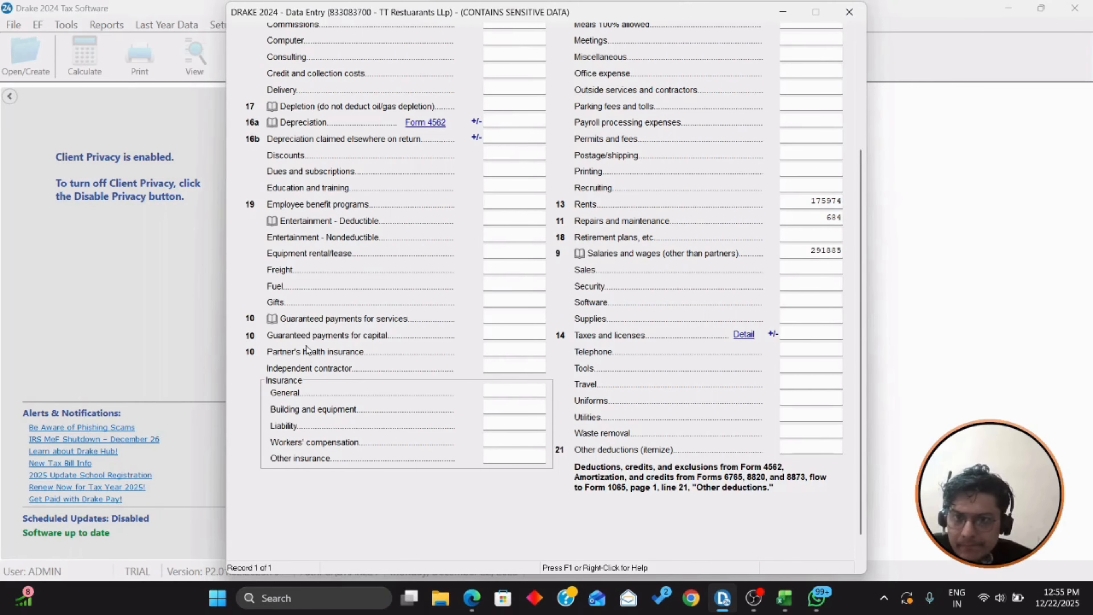
scroll(282, 311, "up", 5)
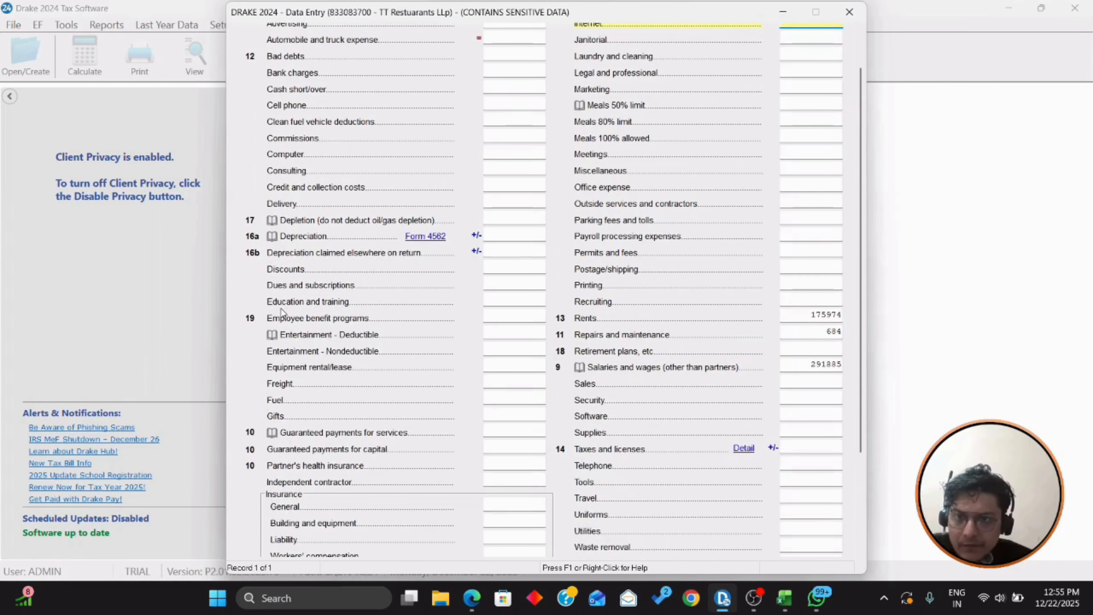
left_click(800, 346)
key("alt+Tab")
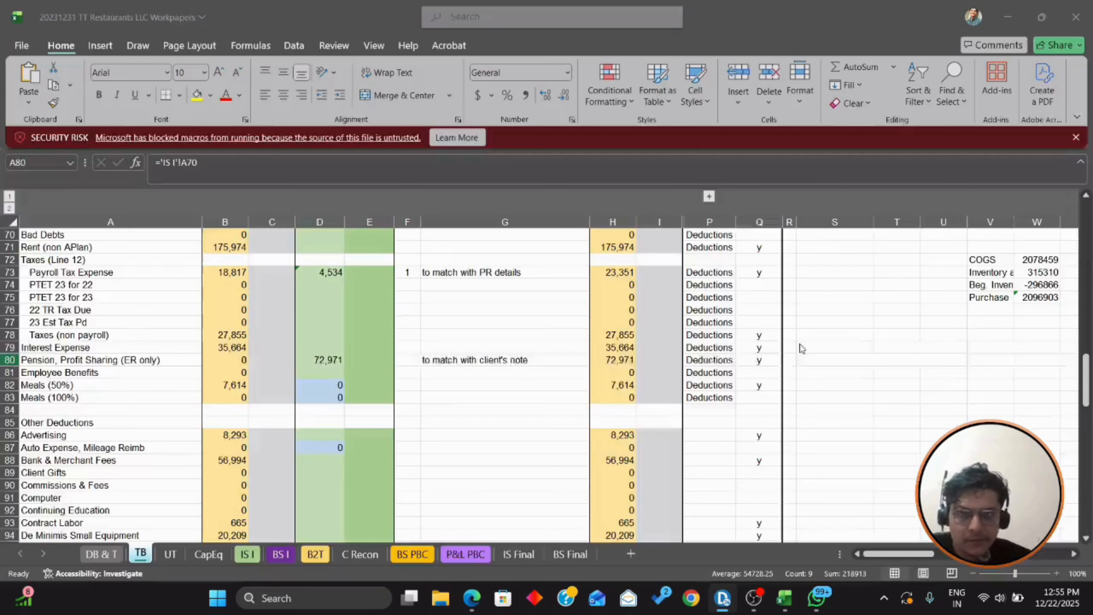
key("alt+Tab")
type("7")
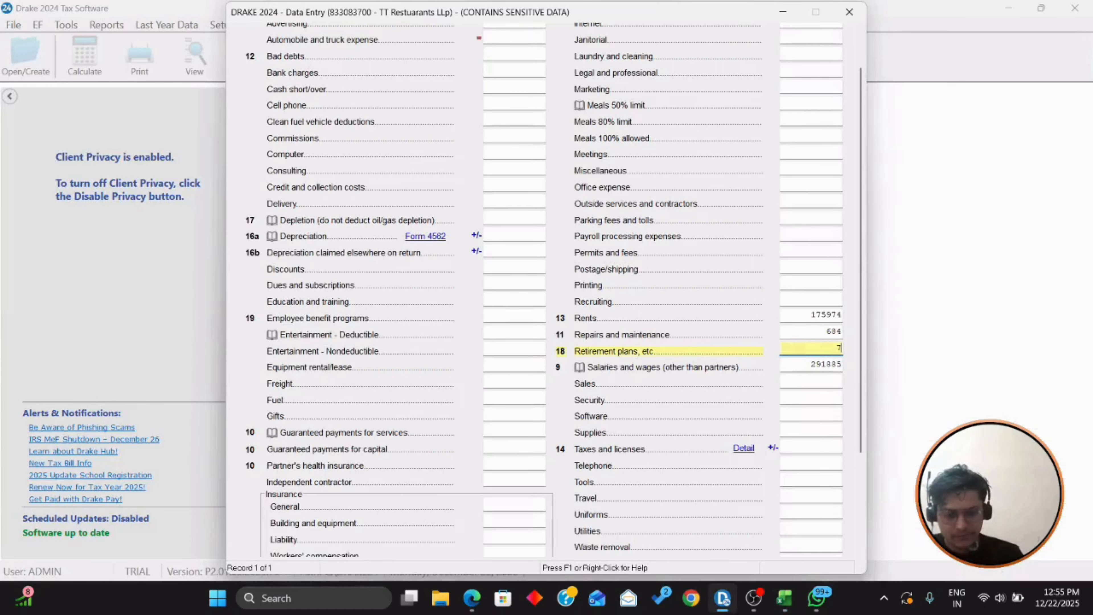
type("2,971")
key("Tab")
Step: Enter the Meals (50%) amount of 7614 in the Meals 50% limit field
key("alt+Tab")
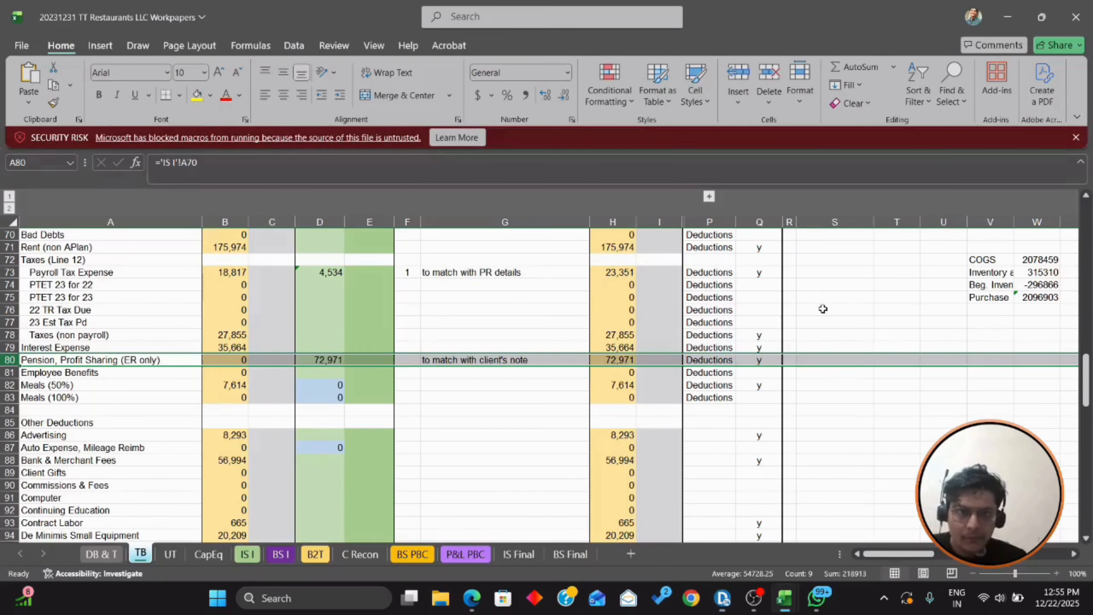
left_click(624, 384)
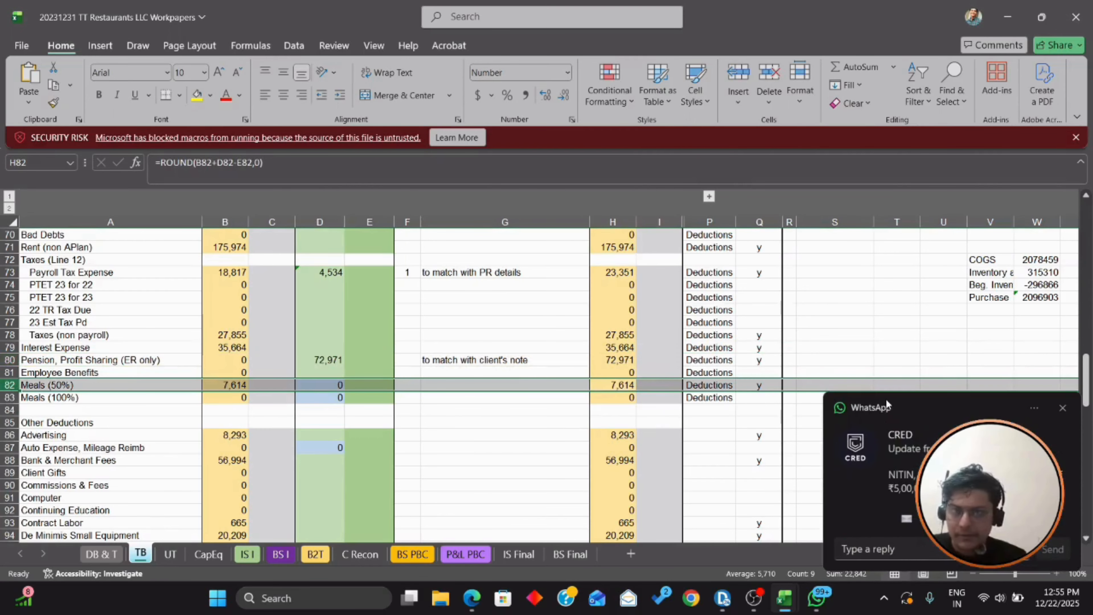
key("alt+Tab")
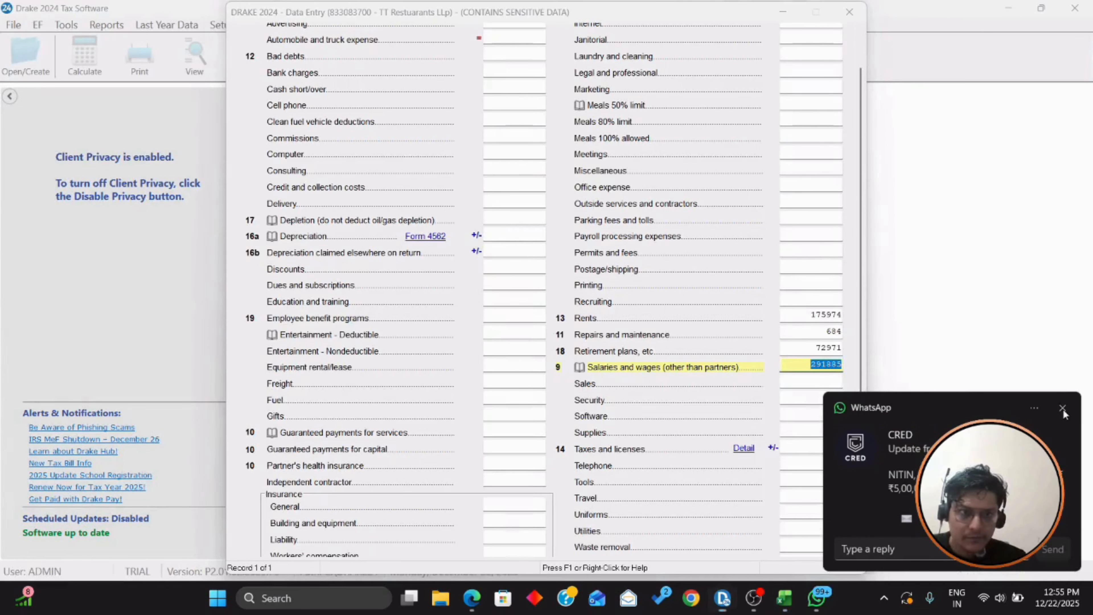
left_click(1063, 408)
scroll(693, 392, "up", 2)
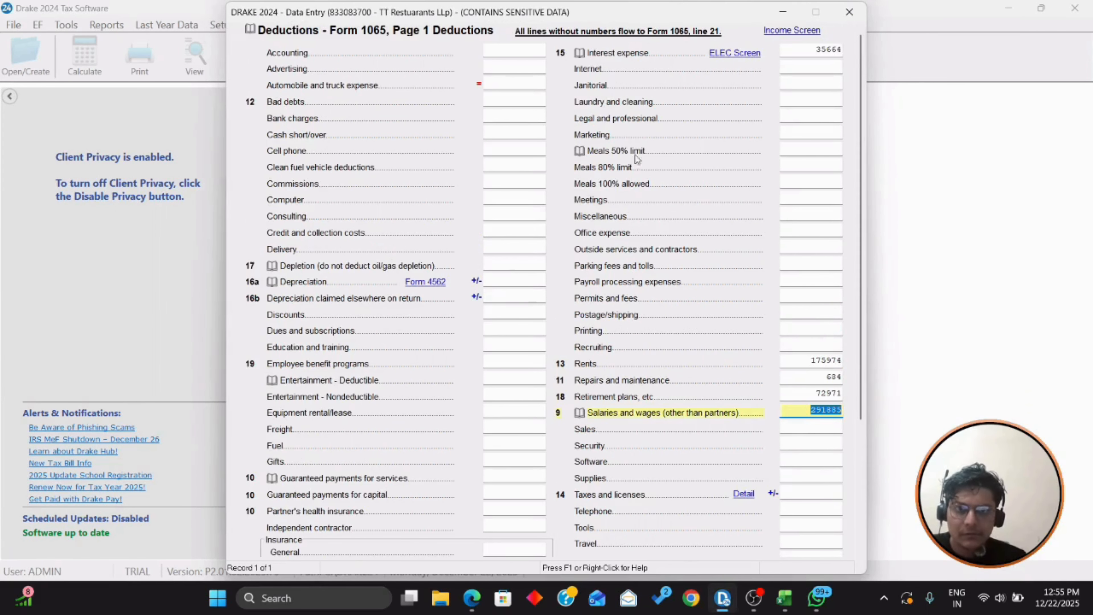
left_click(778, 154)
type("7614")
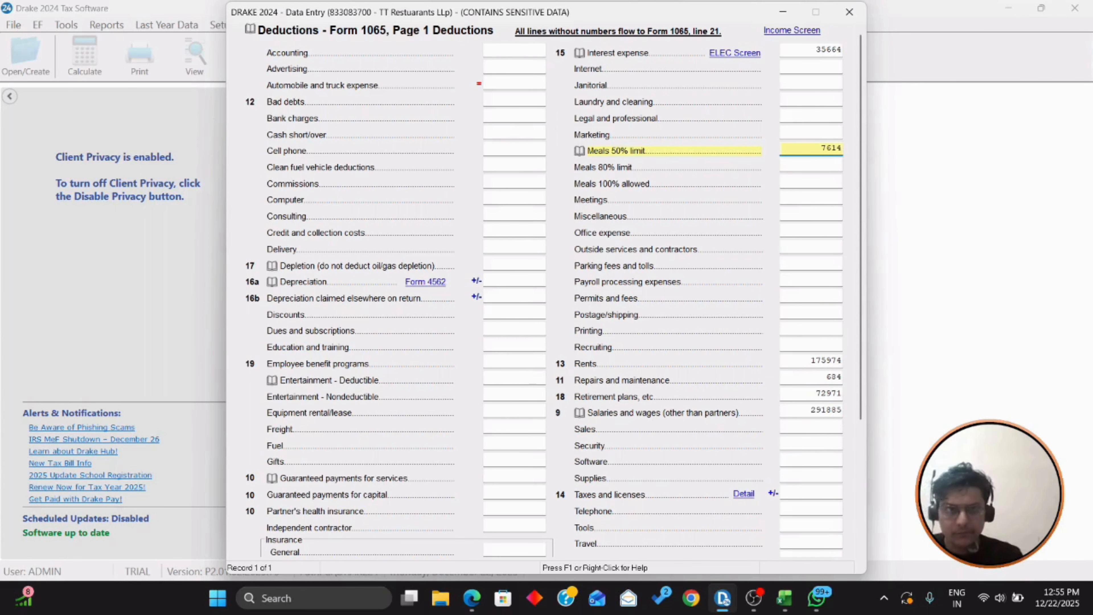
key("Return")
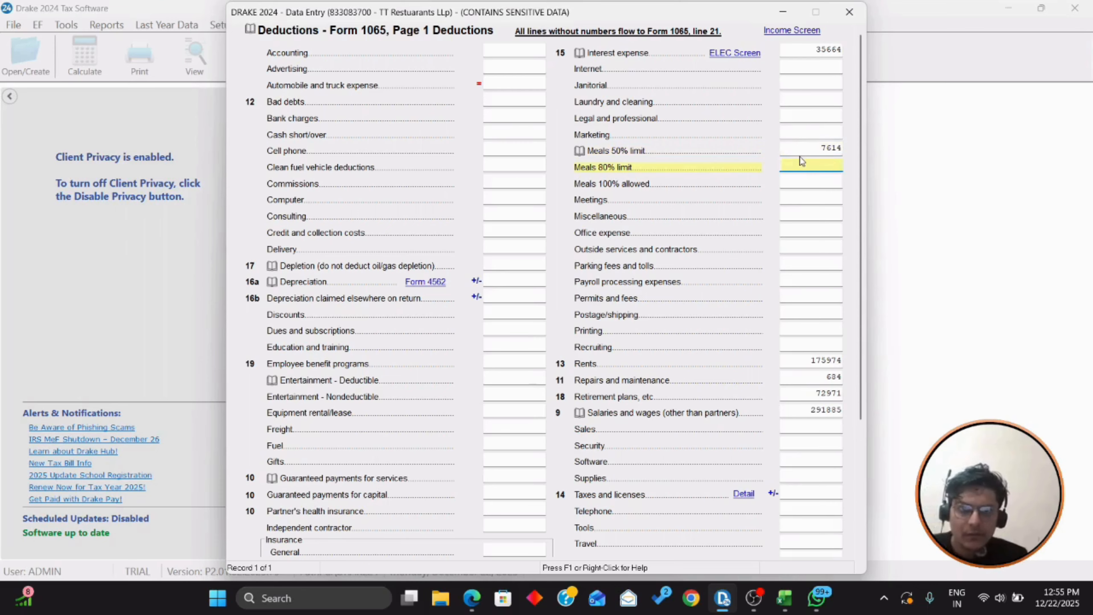
Step: Enter advertising of 8253 and bank charges of 56994 from the trial balance
key("alt+Tab")
scroll(569, 310, "down", 4)
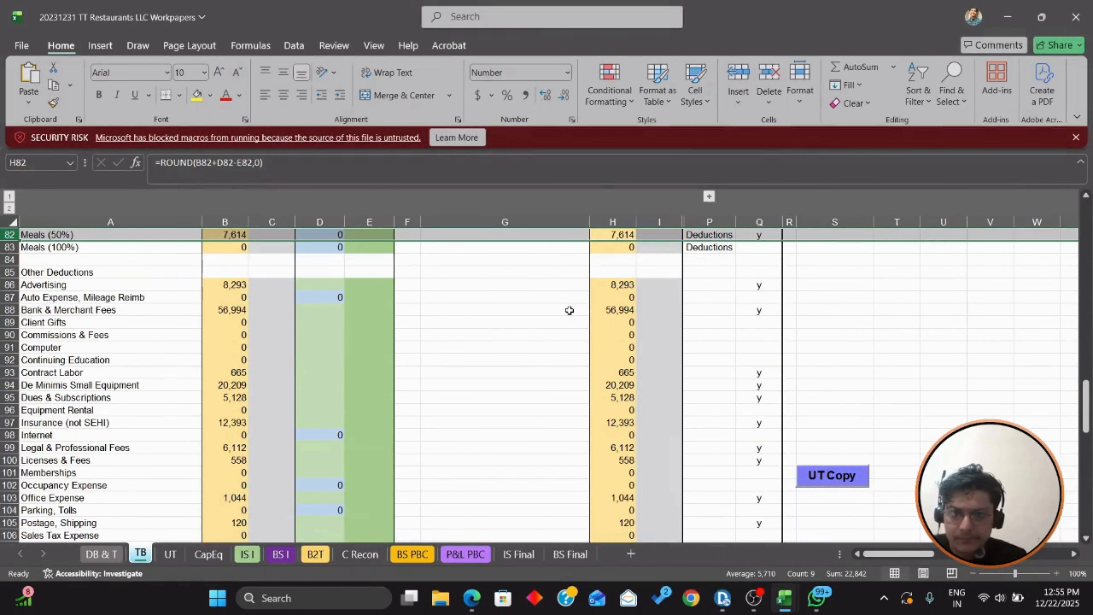
left_click(622, 284)
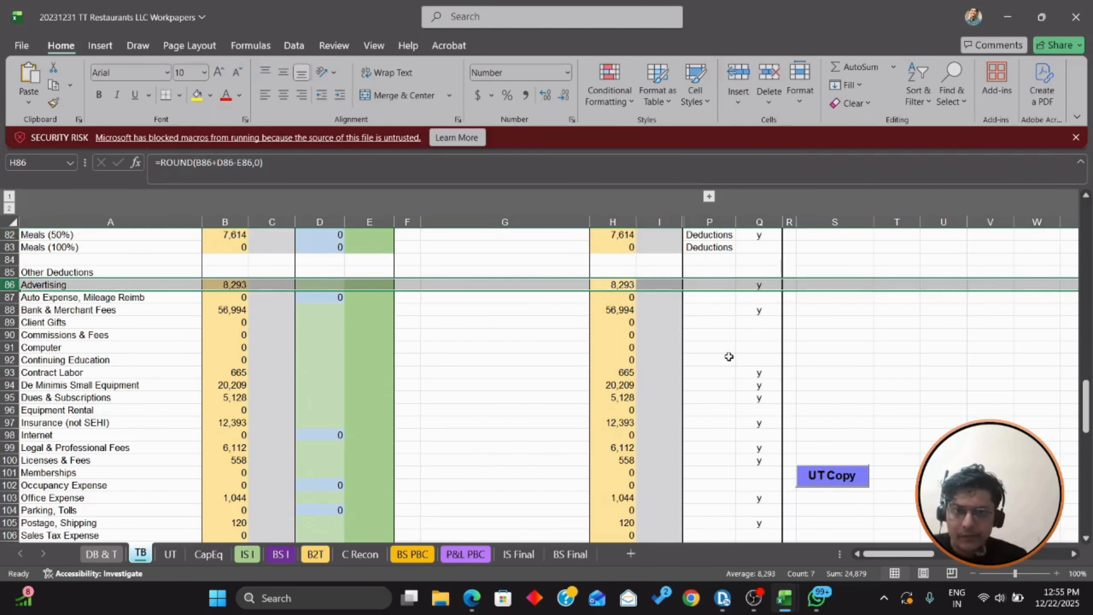
key("alt+Tab")
left_click(520, 65)
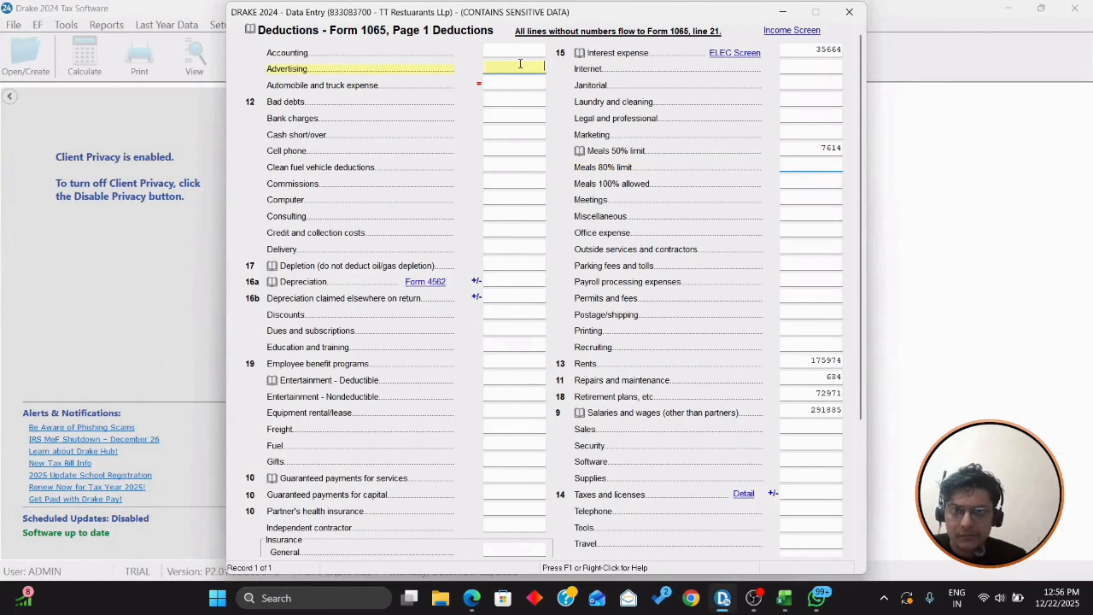
type("3")
key("Return")
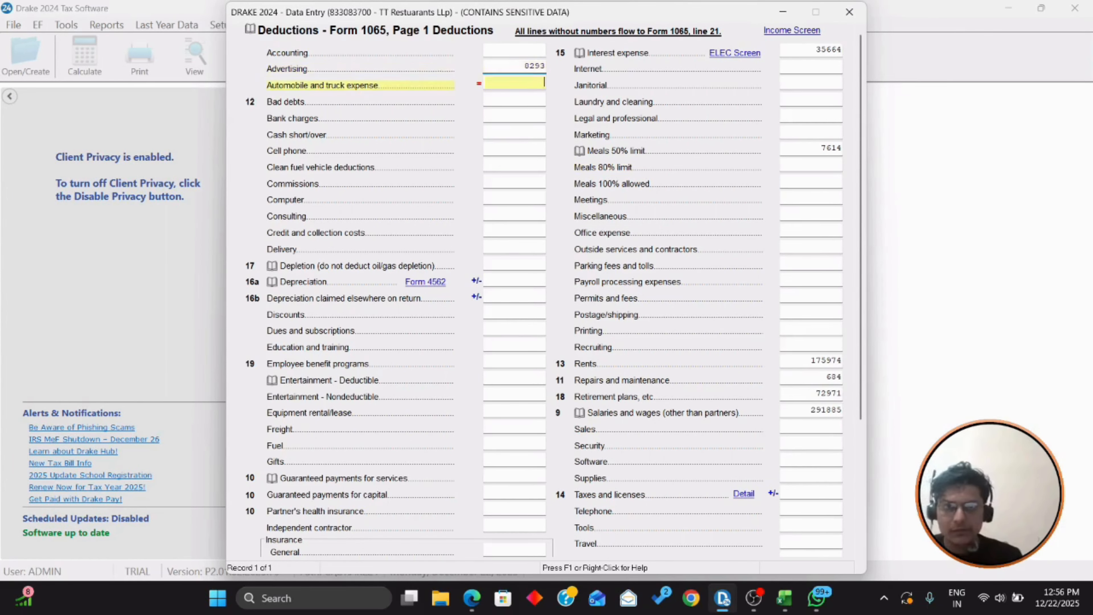
key("alt+Tab")
left_click(609, 314)
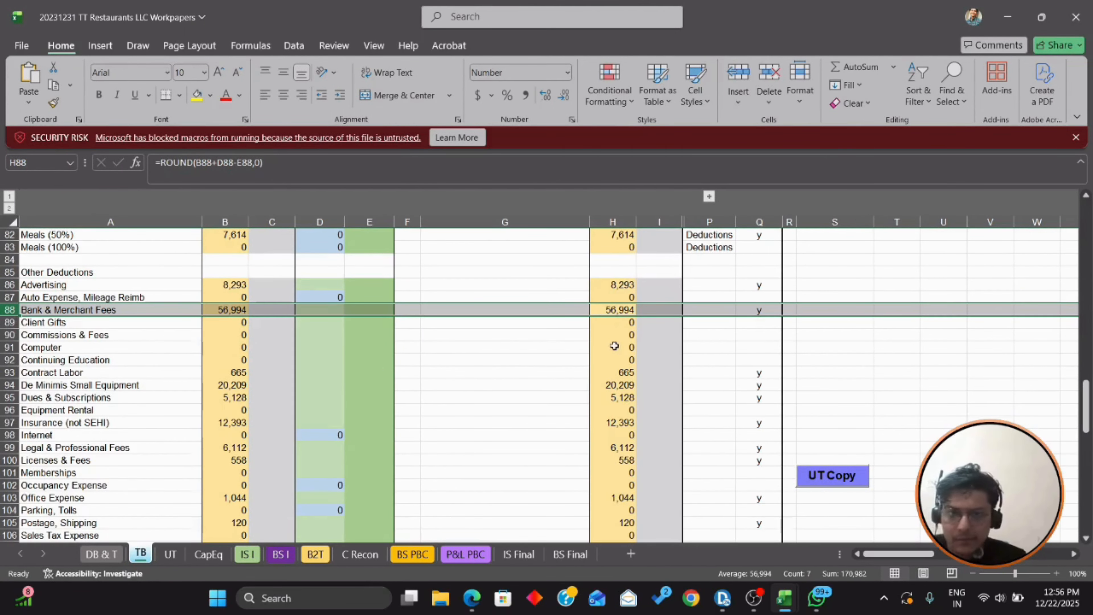
key("alt+Tab")
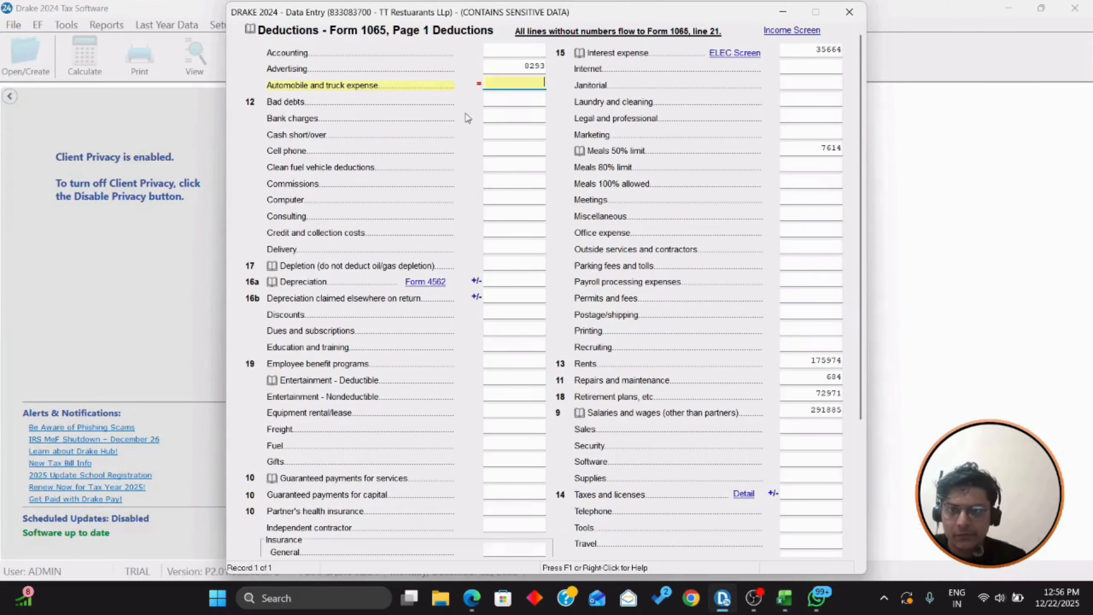
left_click(514, 116)
type("56994")
key("Return")
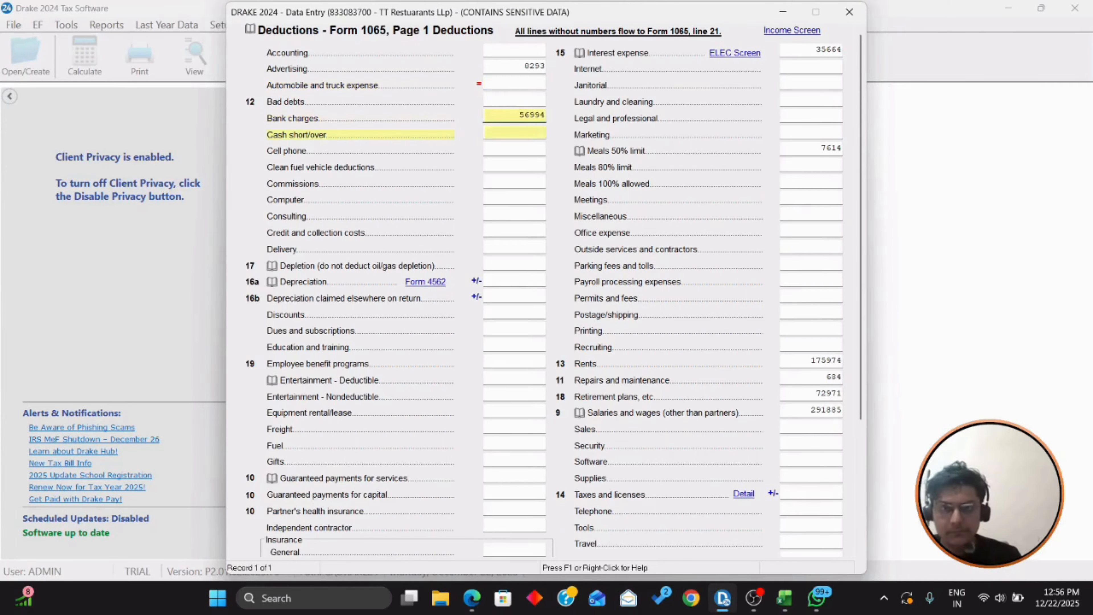
Step: Enter the Contract Labor amount of 665 as outside services and contractors
key("alt+Tab")
scroll(851, 273, "down", 3)
scroll(766, 265, "up", 2)
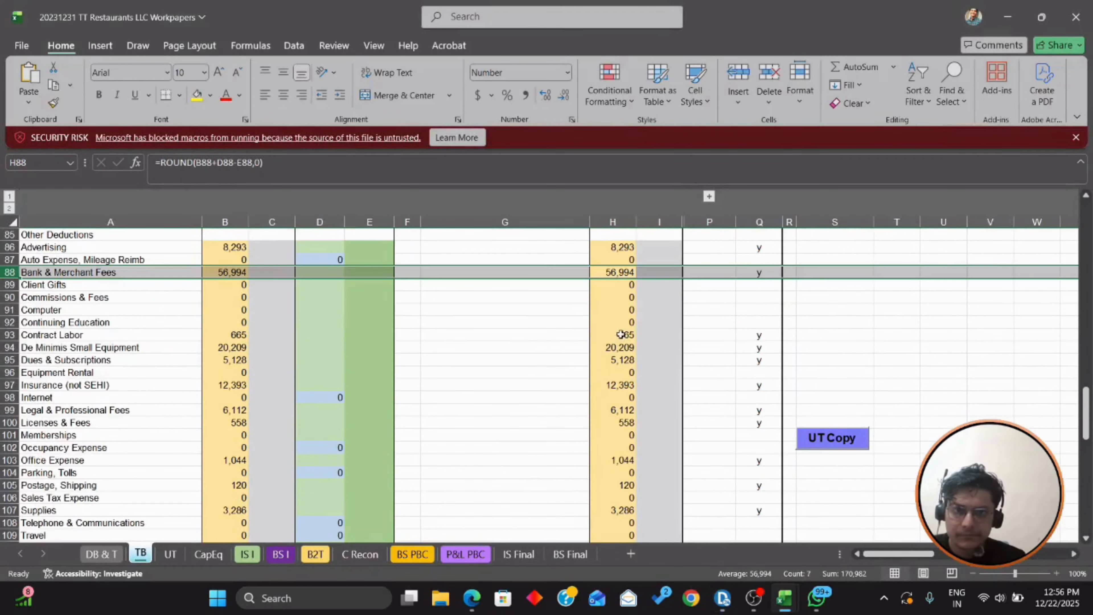
left_click(620, 334)
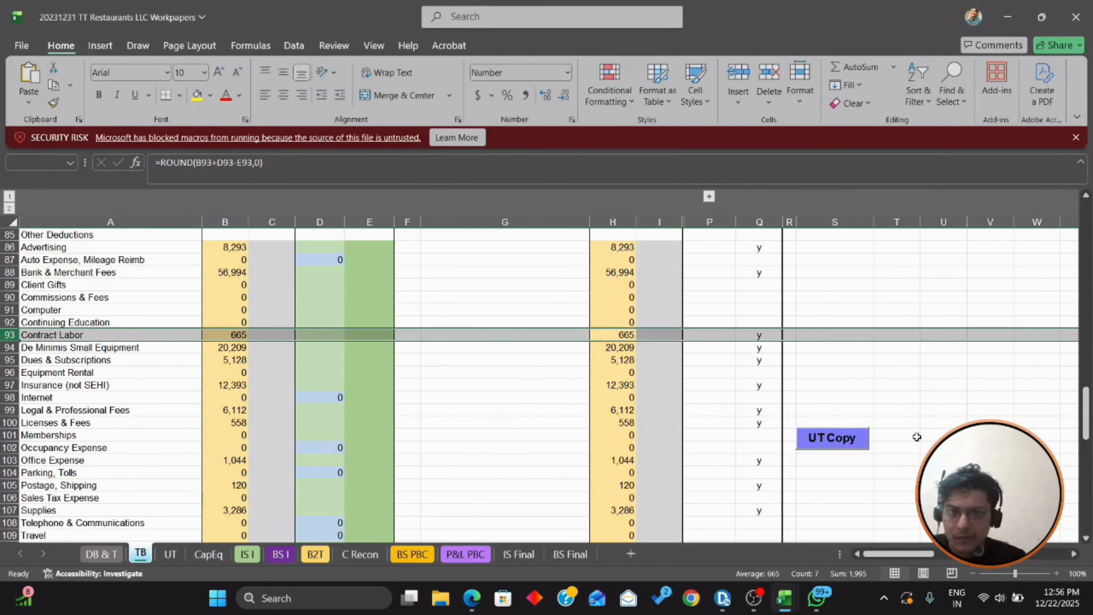
key("alt+Tab")
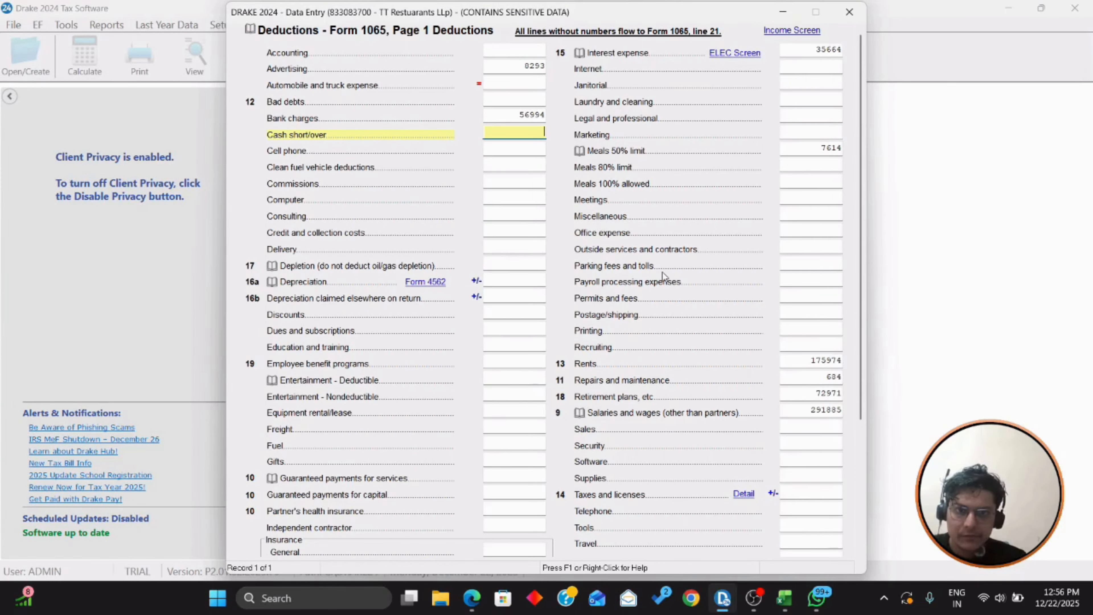
left_click(815, 248)
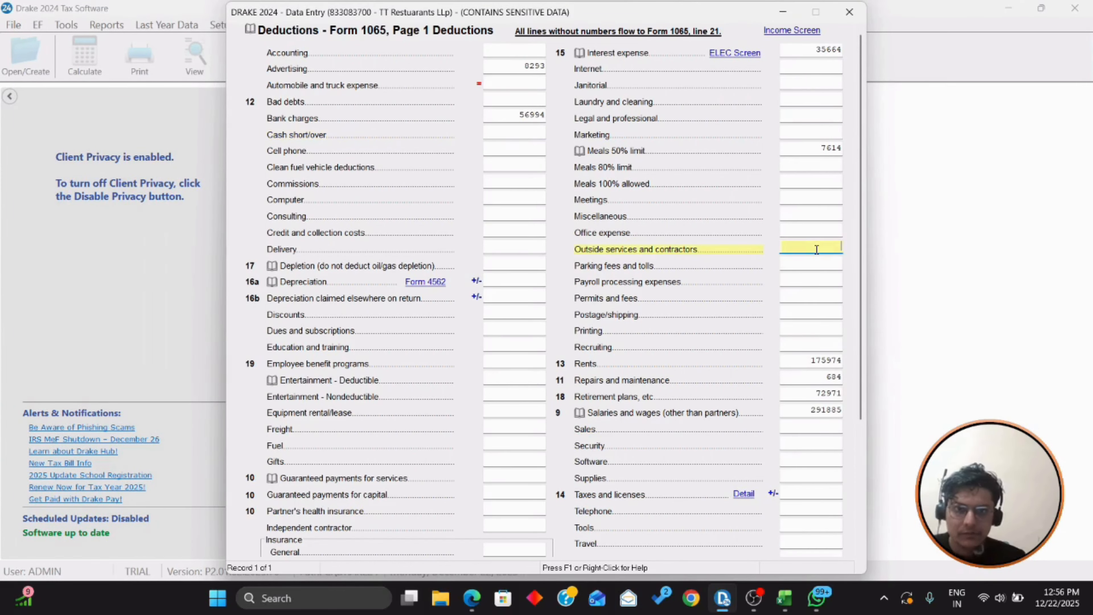
type("665")
key("alt+Tab")
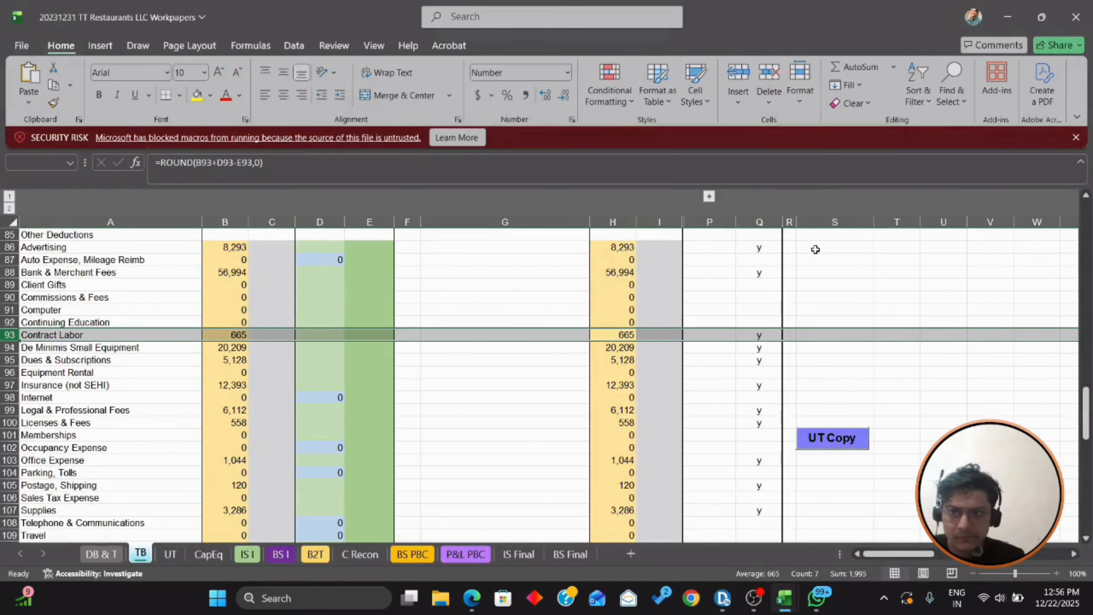
key("Down")
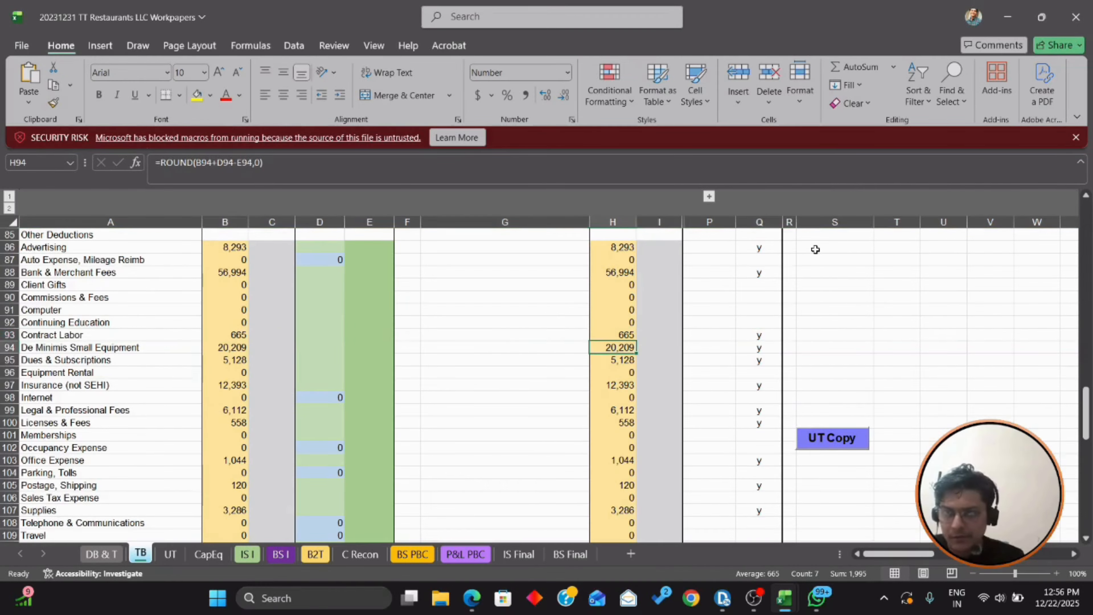
key("Left")
key("Left")
key("Left")
key("alt+Tab")
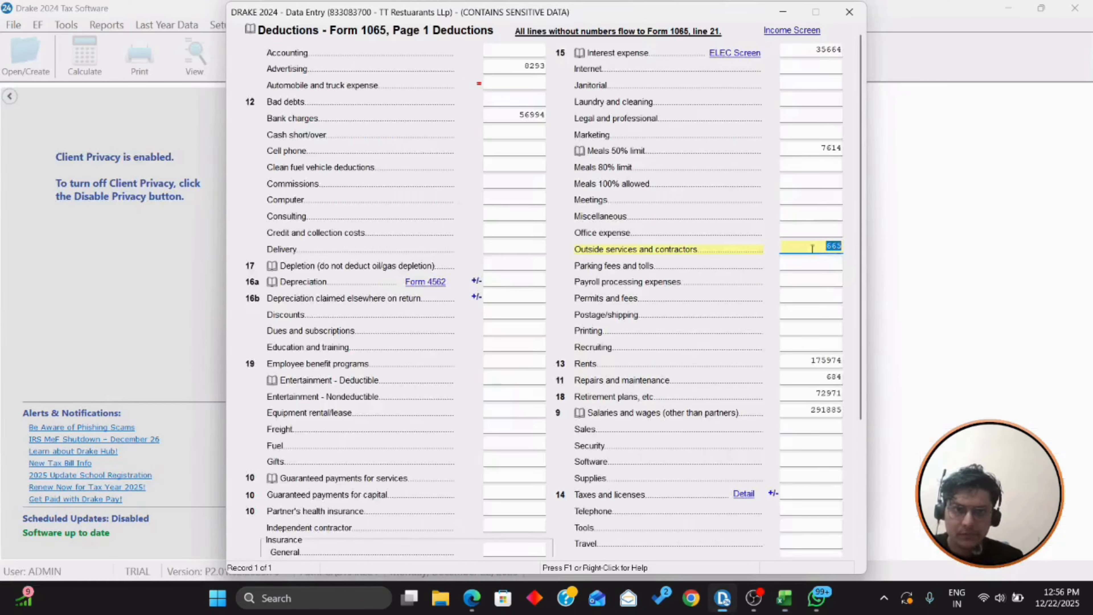
scroll(714, 262, "down", 2)
scroll(714, 261, "down", 2)
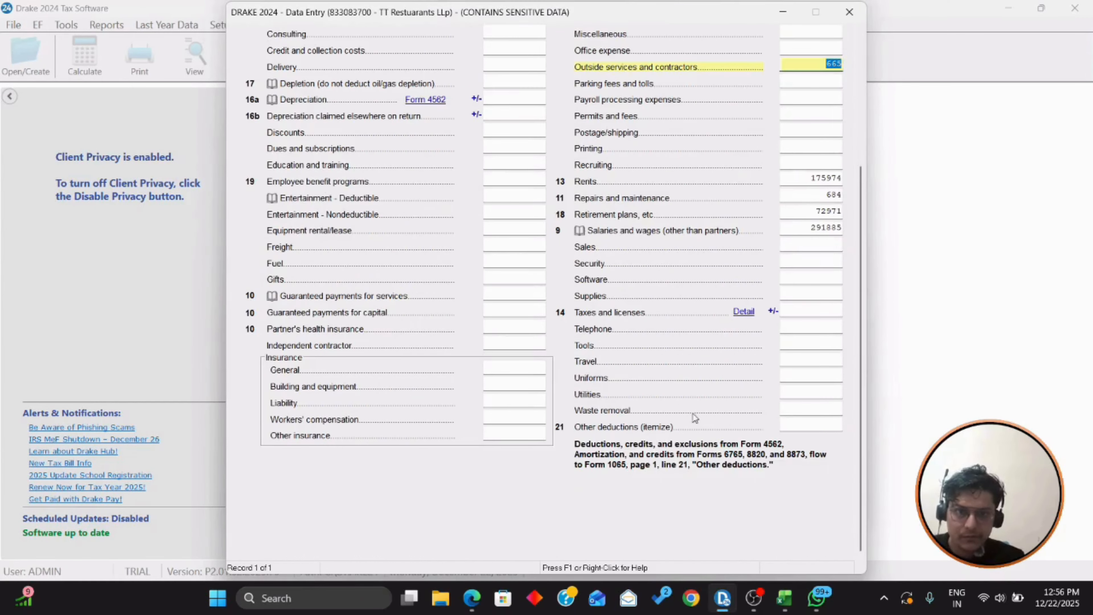
Step: Open the Line 21 Other deductions worksheet and describe the first line as De Minimis Small Equipment
left_click(817, 424)
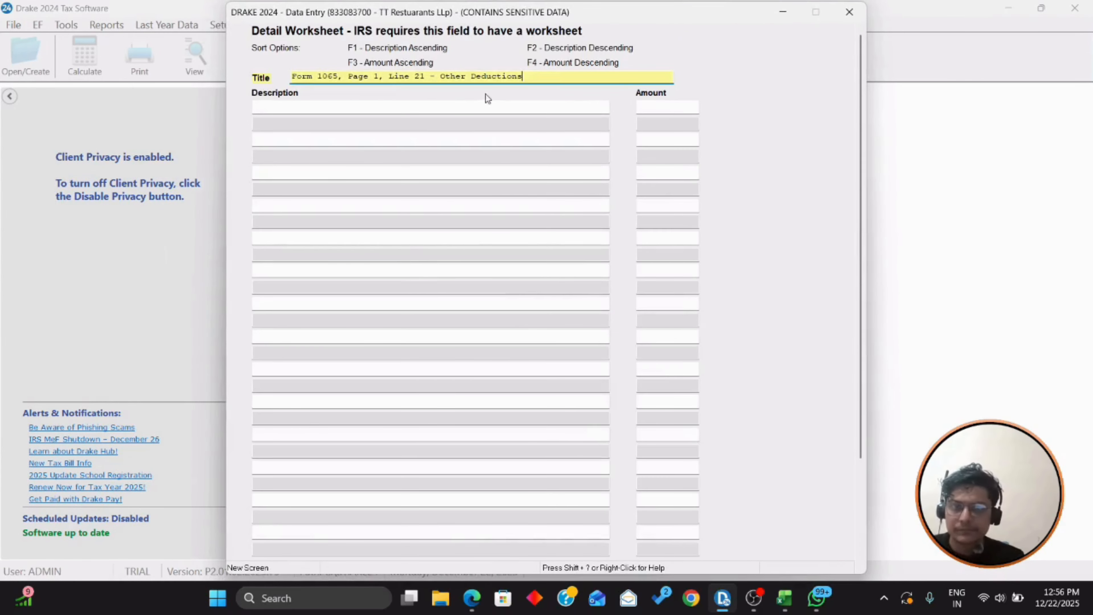
left_click(508, 107)
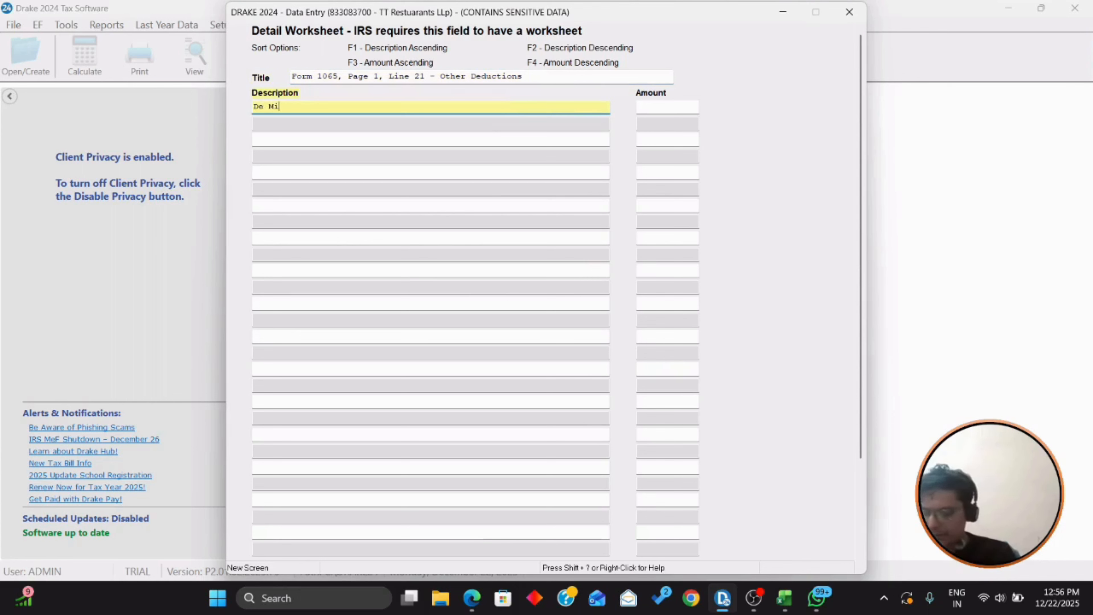
type("De Miminas")
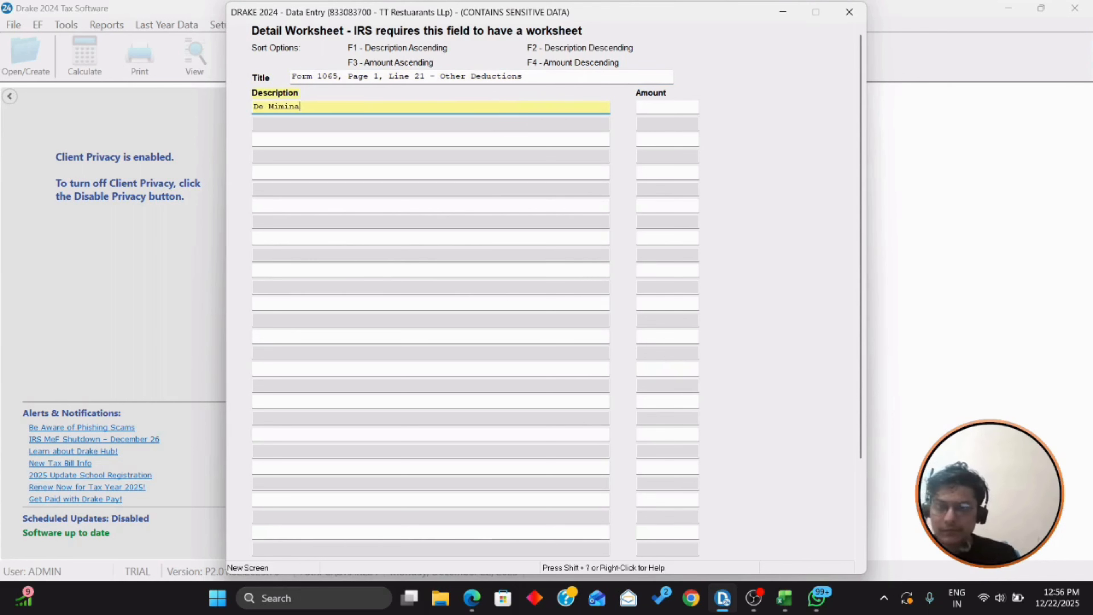
key("alt+Tab")
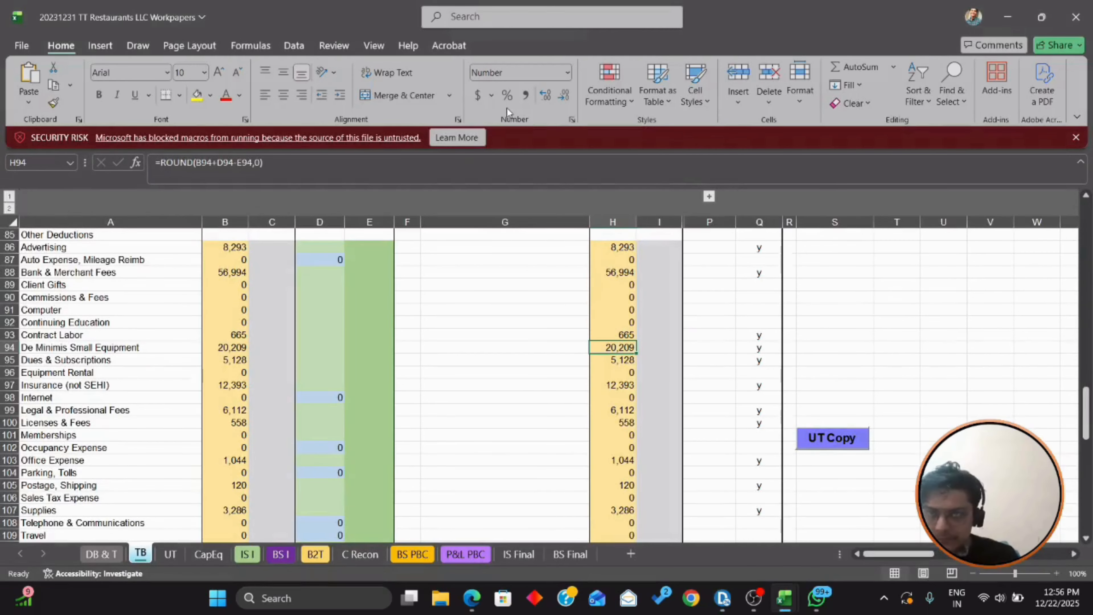
key("alt+Tab")
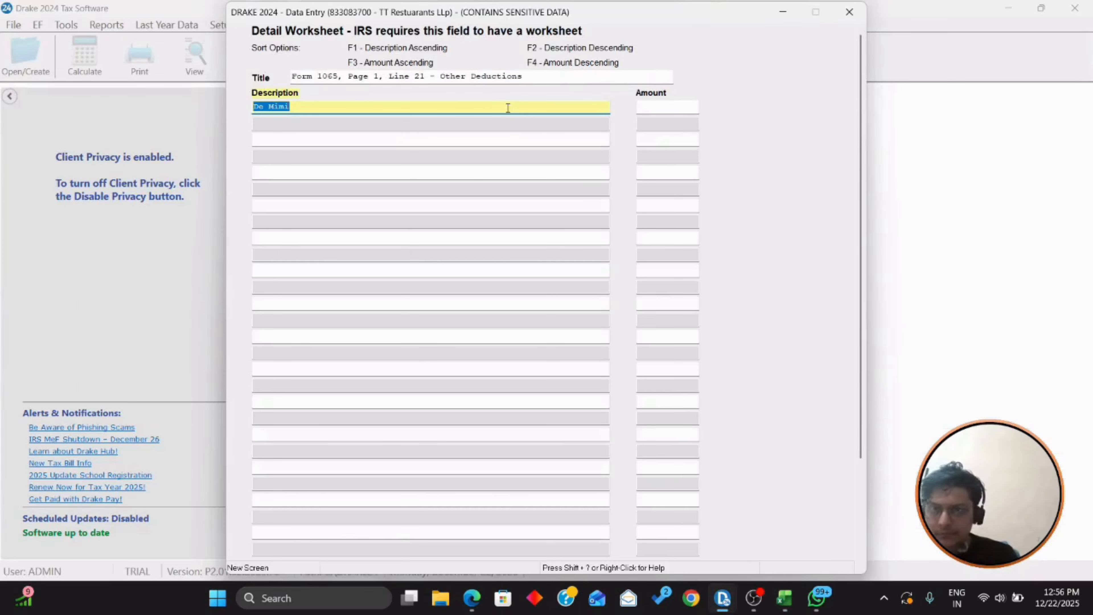
key("End")
key("BackSpace")
key("BackSpace")
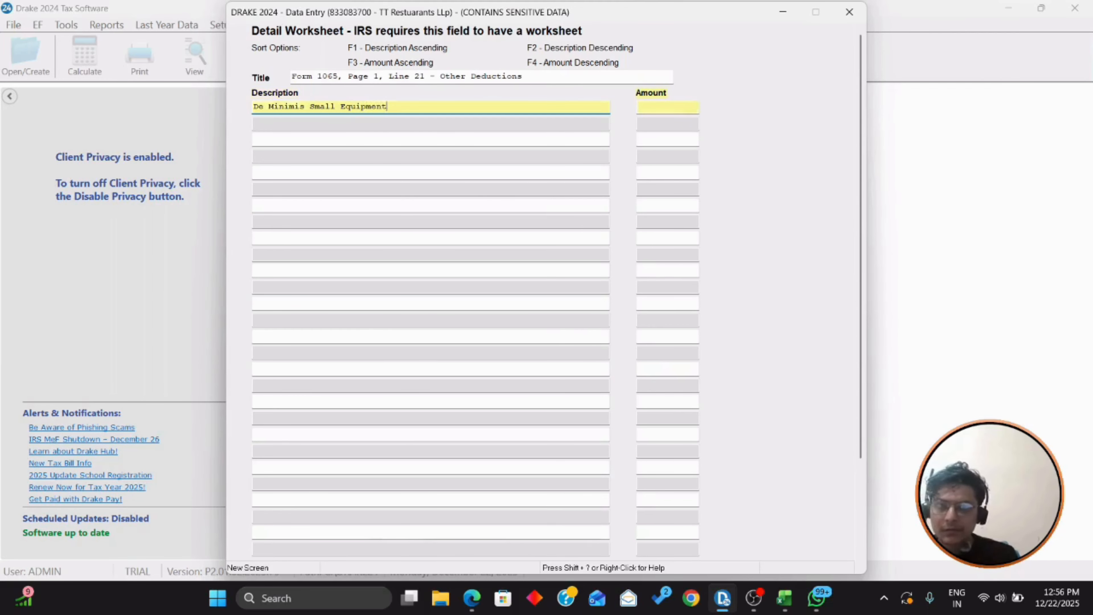
key("Tab")
Step: Enter 20209 as the De Minimis Small Equipment amount and close the worksheet
key("alt+Tab")
key("alt+Tab")
type("2")
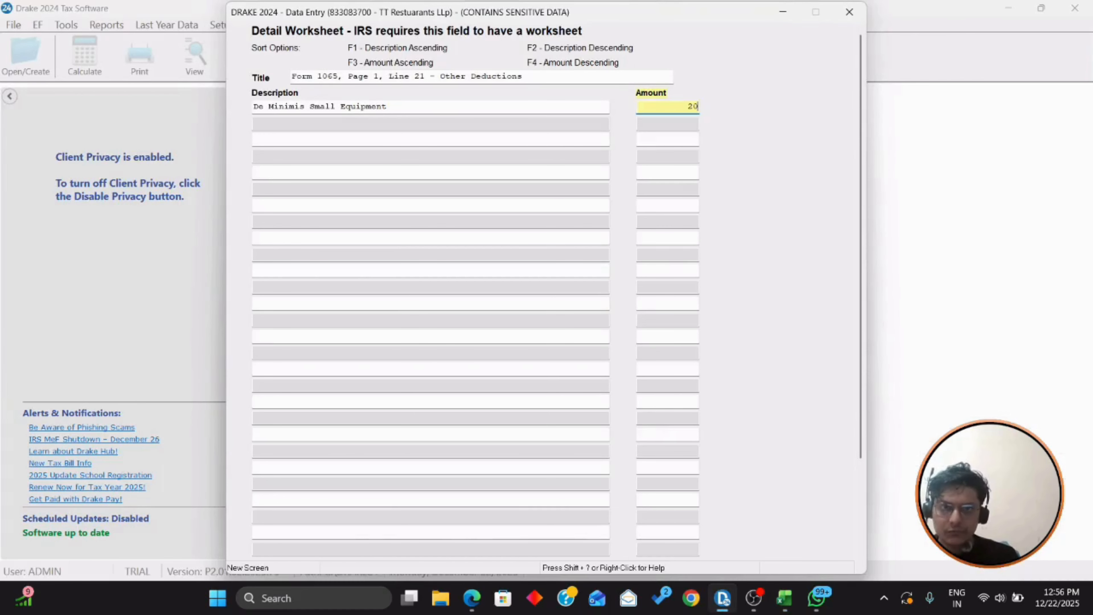
key("Tab")
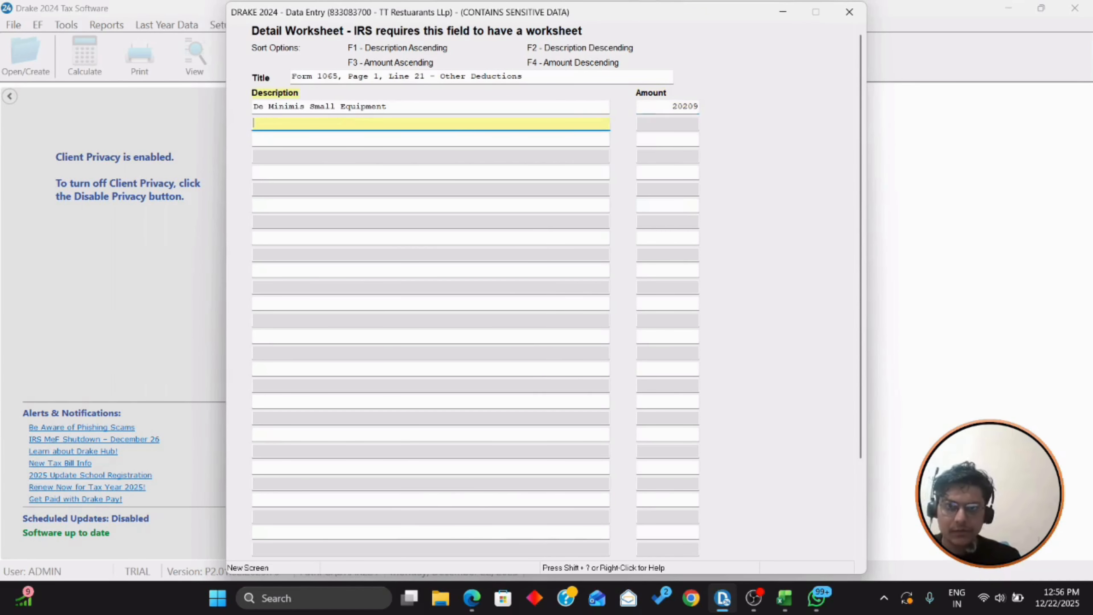
key("alt+Tab")
key("Down")
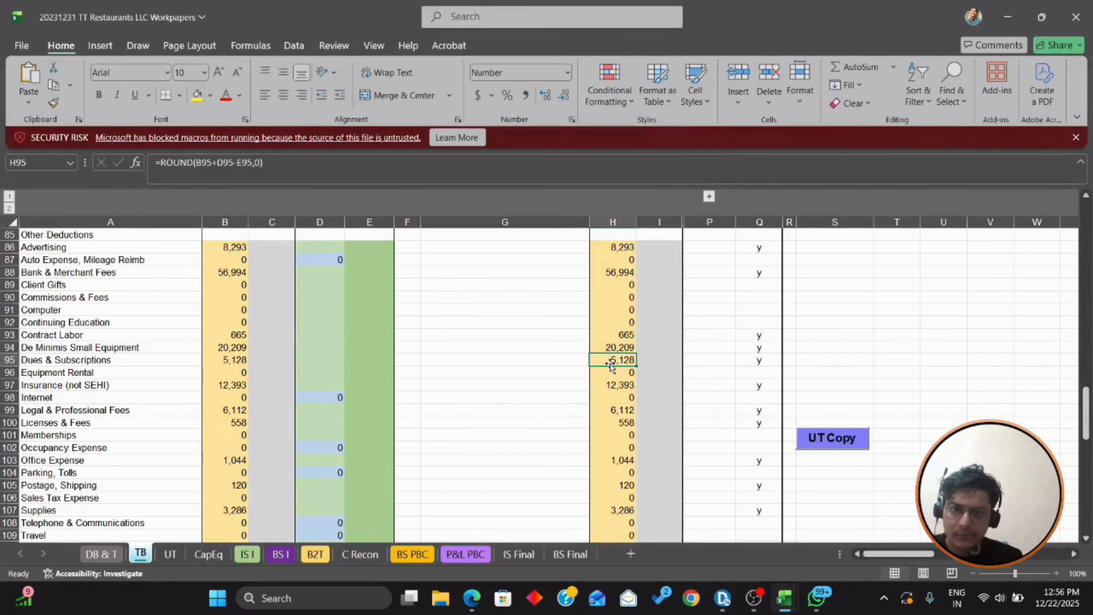
scroll(615, 368, "down", 2)
key("shift+space")
key("alt+Tab")
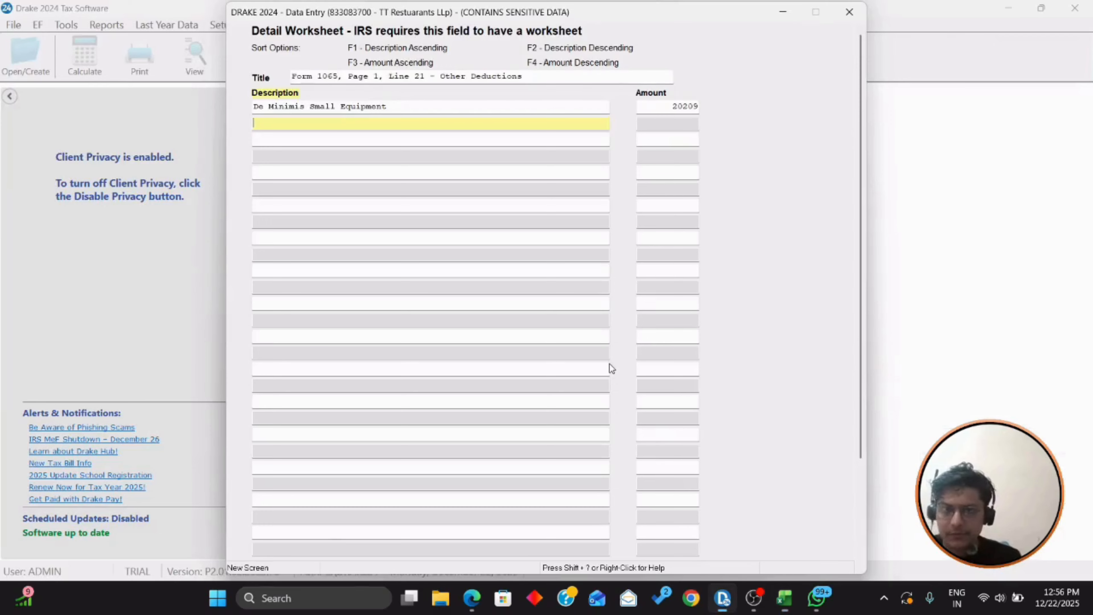
key("Escape")
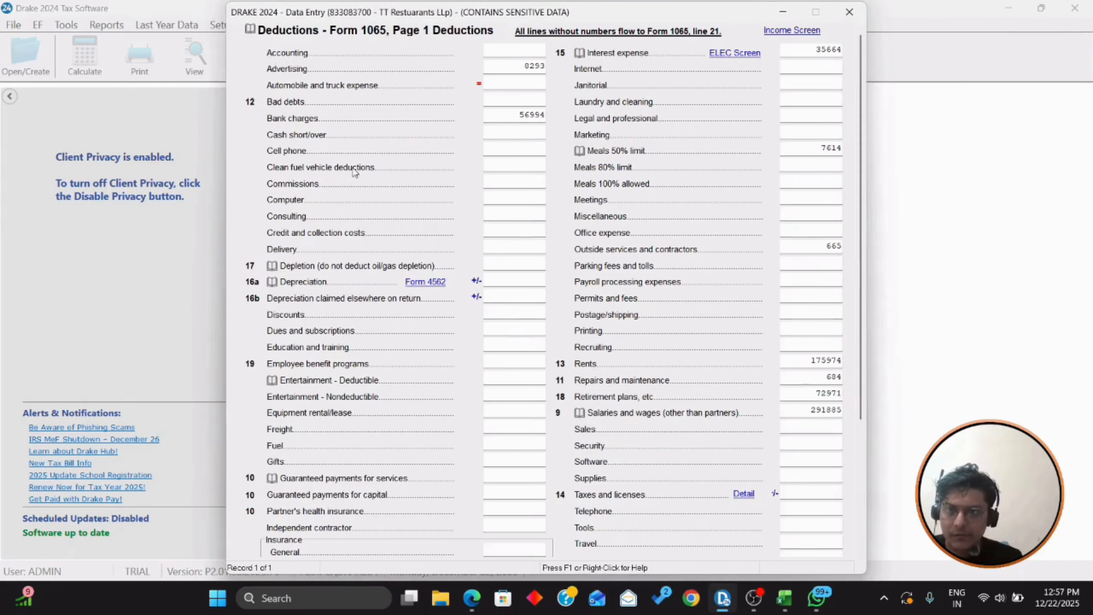
Step: Enter dues and subscriptions of 5,128 from the trial balance
left_click(499, 333)
type("5")
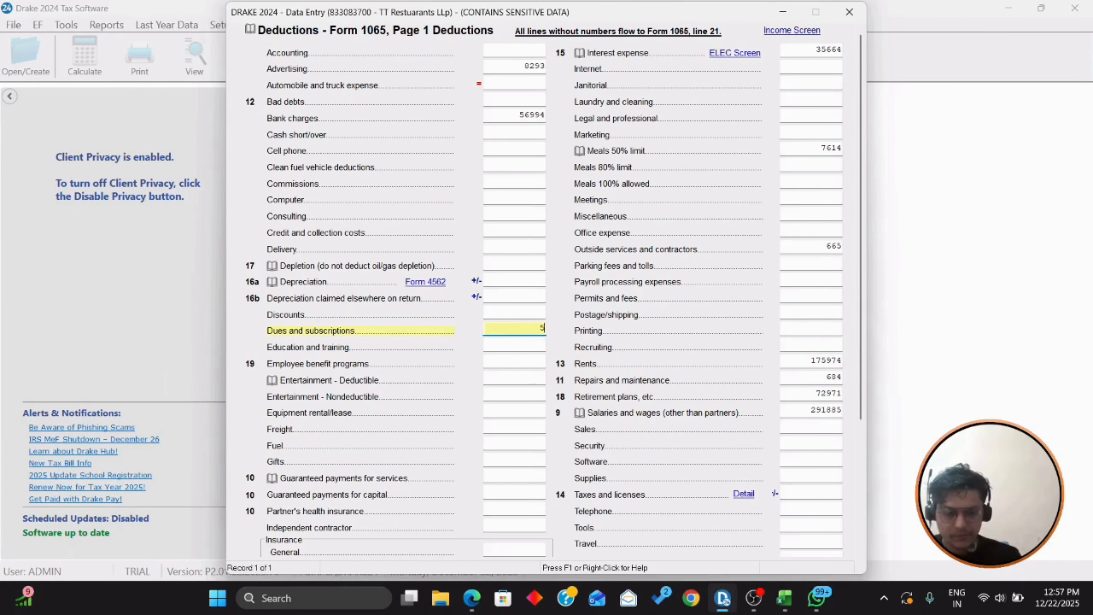
type(",128")
key("alt+Tab")
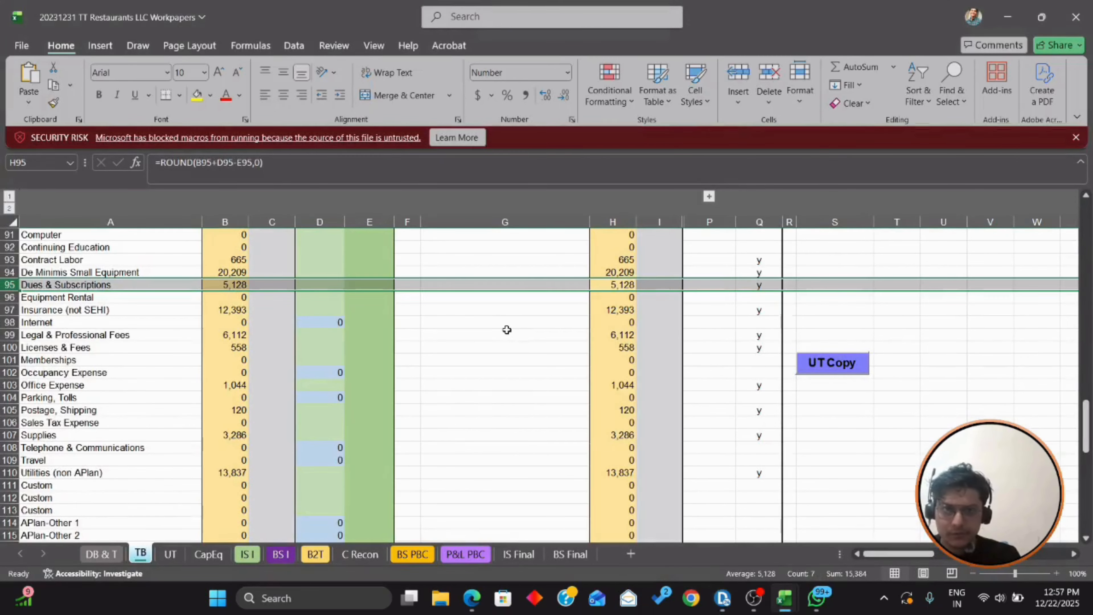
key("shift+Down")
key("shift+Down")
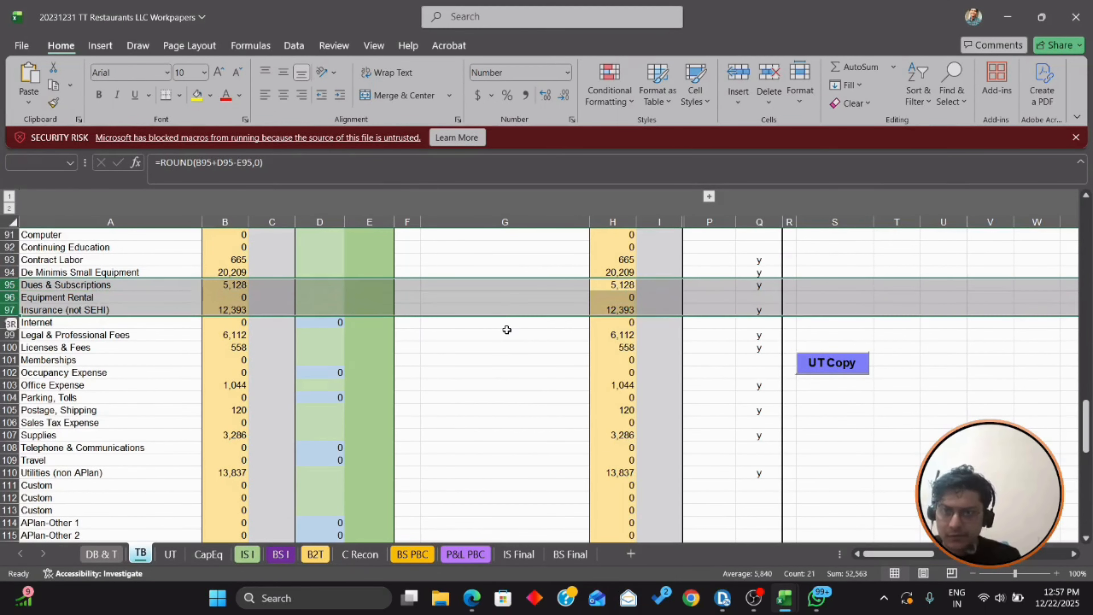
key("alt+Tab")
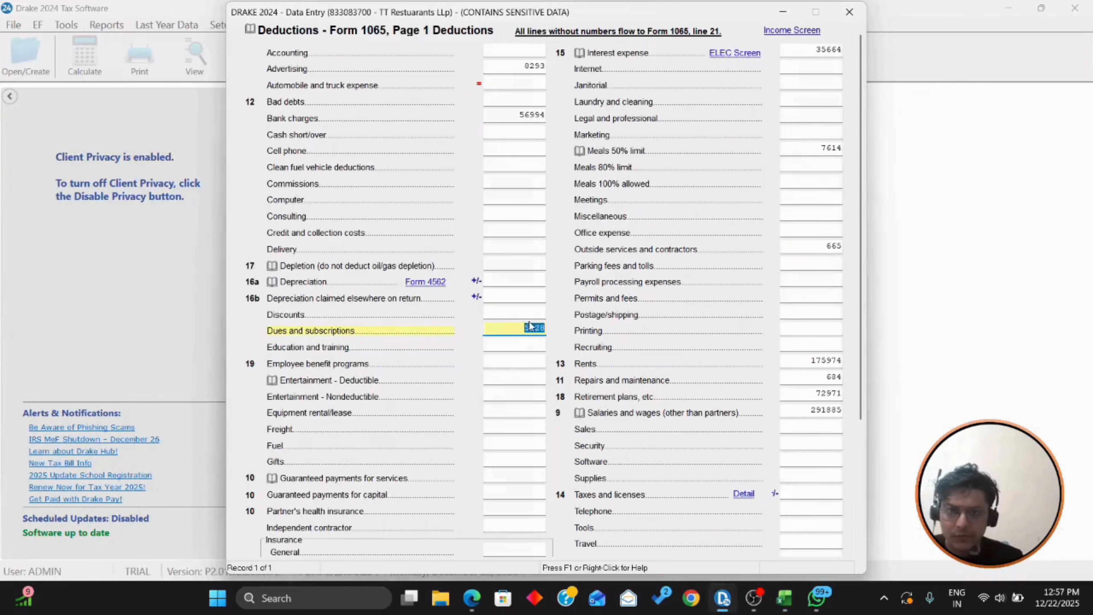
key("Return")
scroll(532, 322, "down", 3)
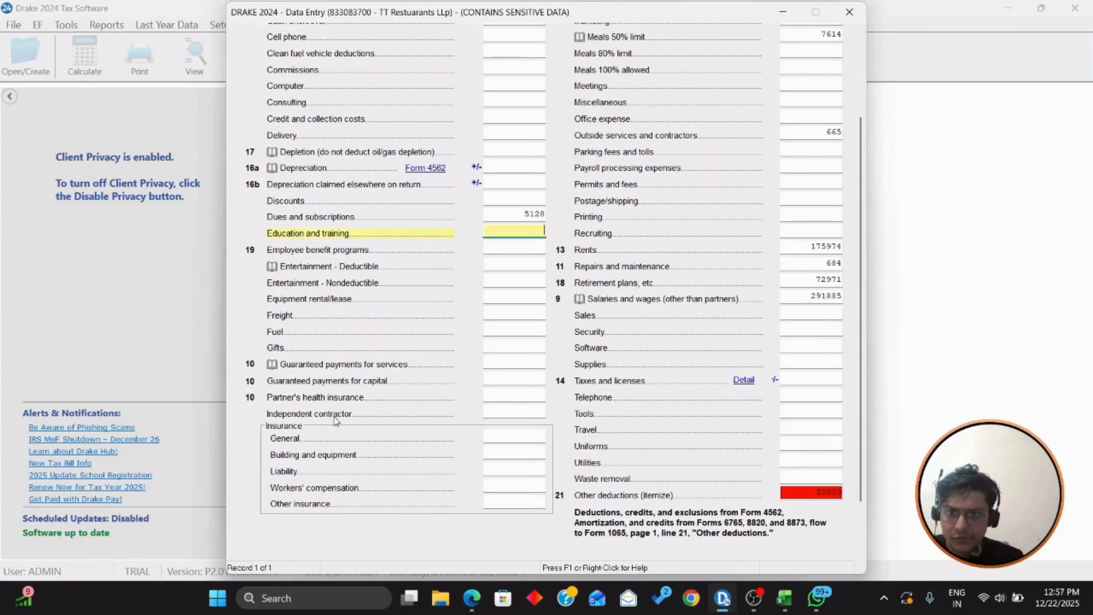
Step: Enter general insurance of 12,393 and move the workpaper selection to Legal & Professional Fees
left_click(527, 437)
type("12")
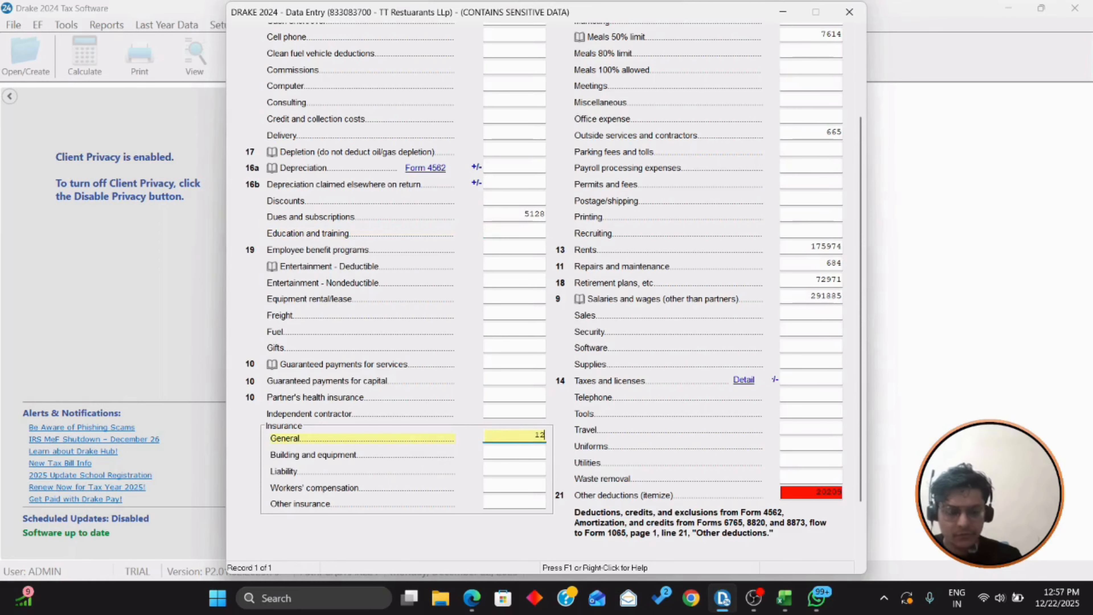
type(",393")
key("Return")
key("alt+Tab")
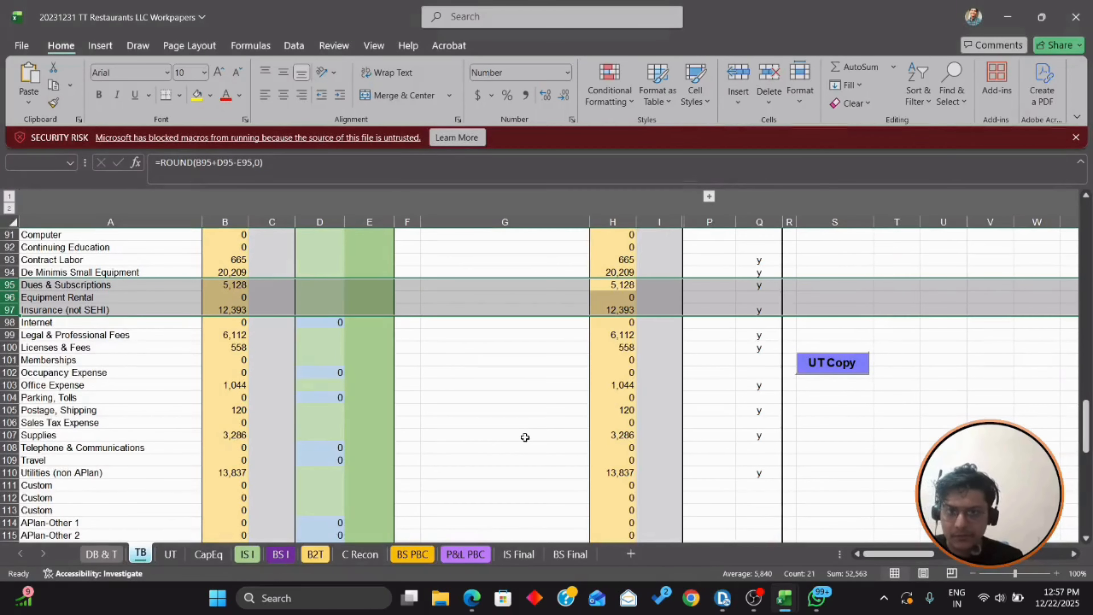
scroll(525, 436, "down", 1)
key("shift+Down")
key("shift+Down")
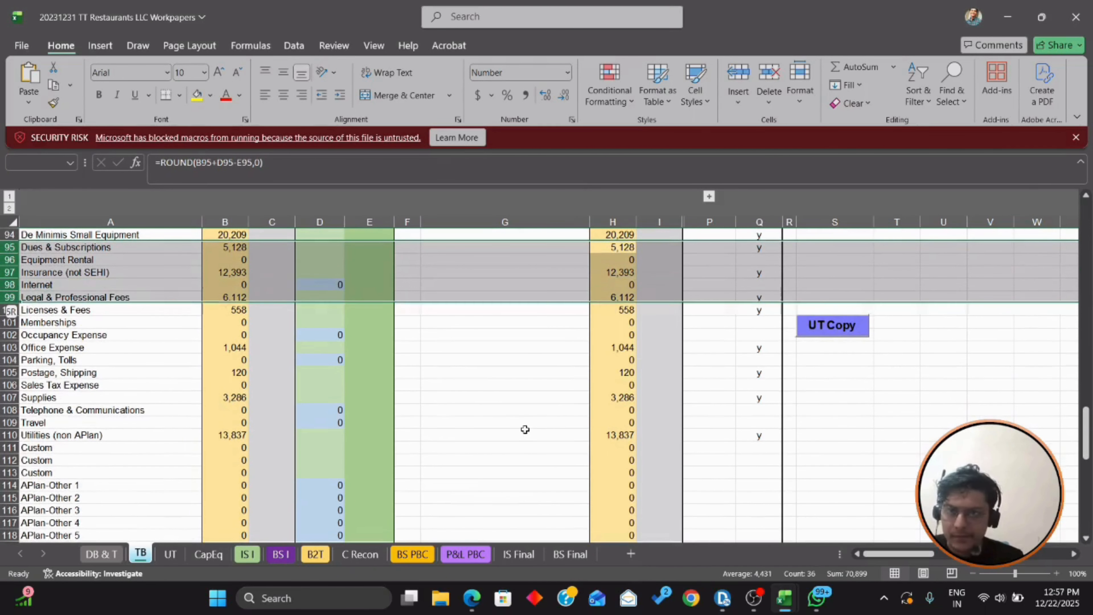
key("alt+Tab")
scroll(790, 366, "up", 5)
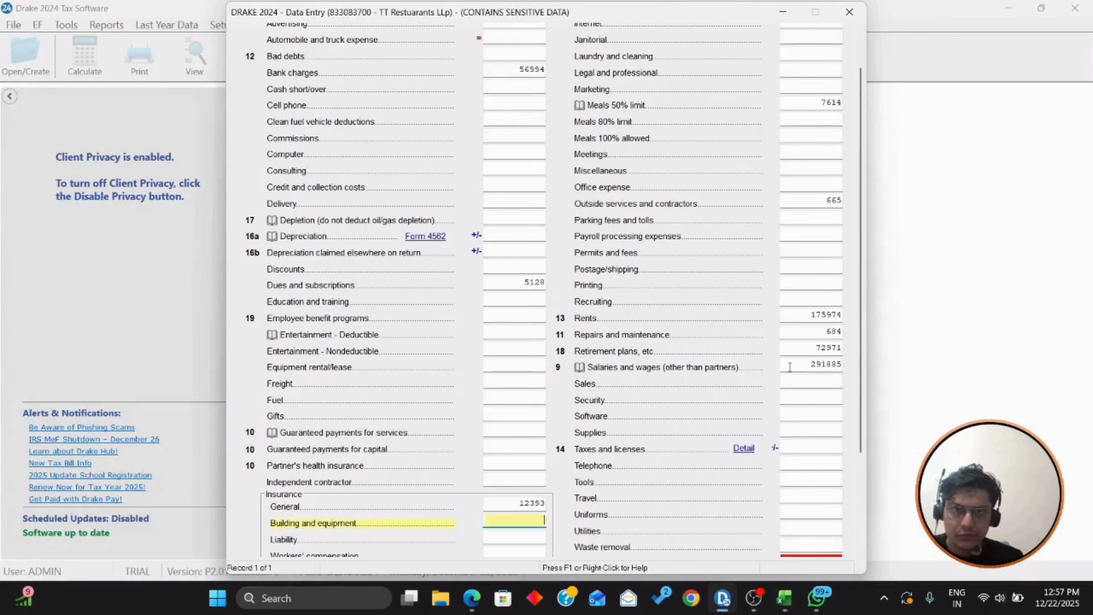
Step: Enter legal and professional fees of 6112
left_click(839, 120)
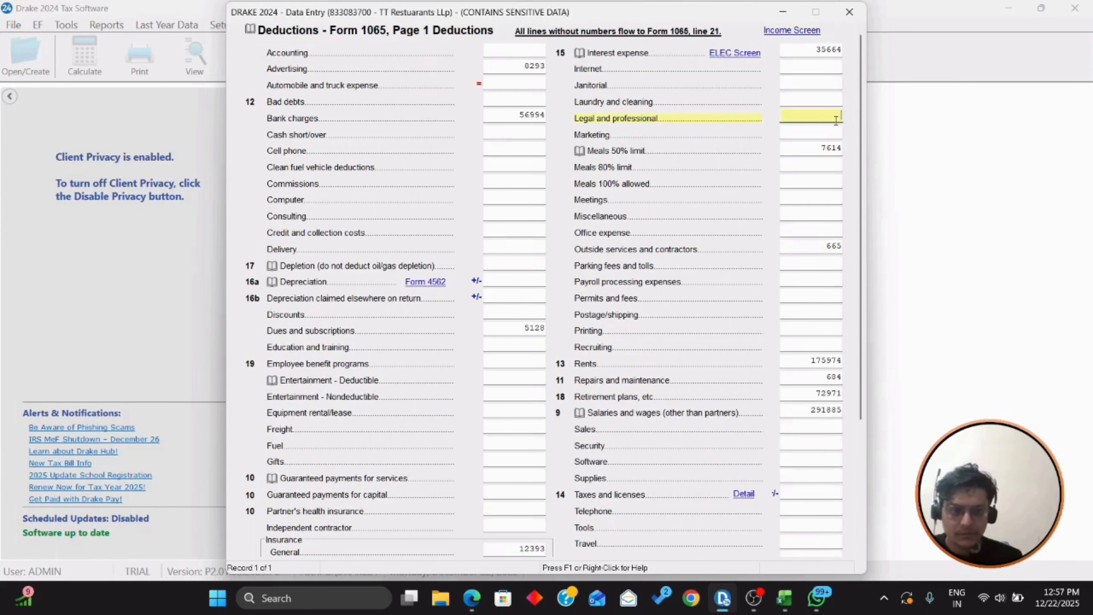
type("6112")
key("Return")
key("alt+Tab")
key("shift+Down")
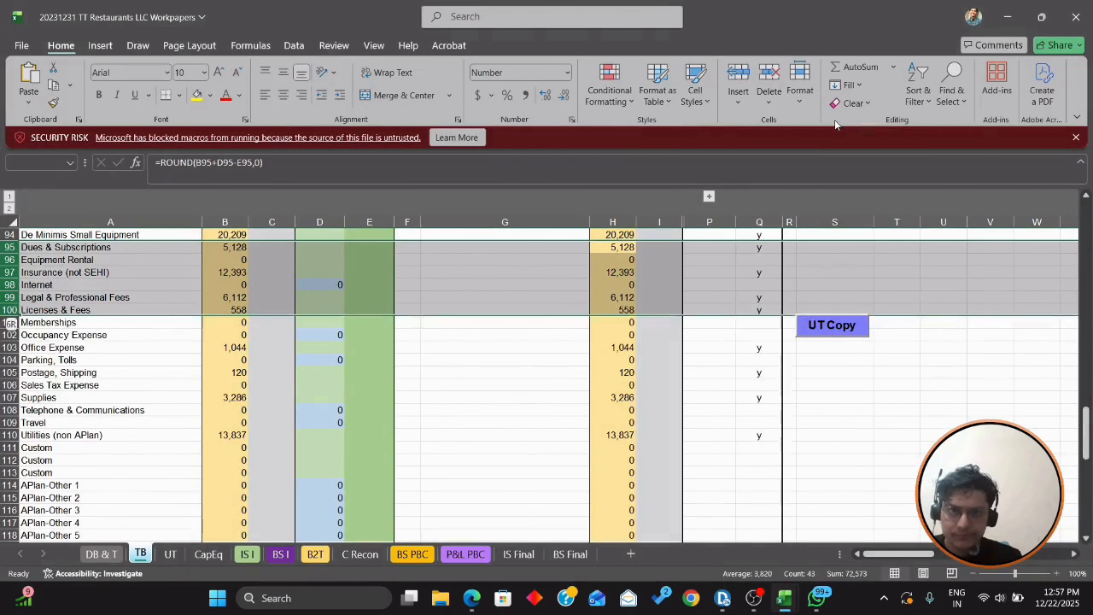
key("shift+Down")
key("shift+Down")
key("shift+Down")
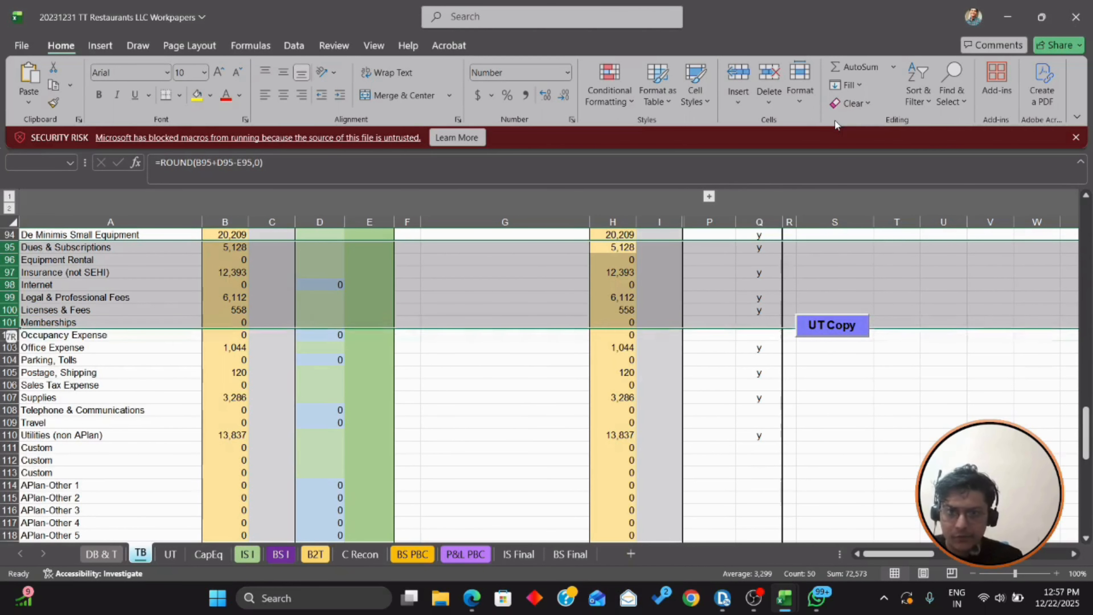
key("alt+Tab")
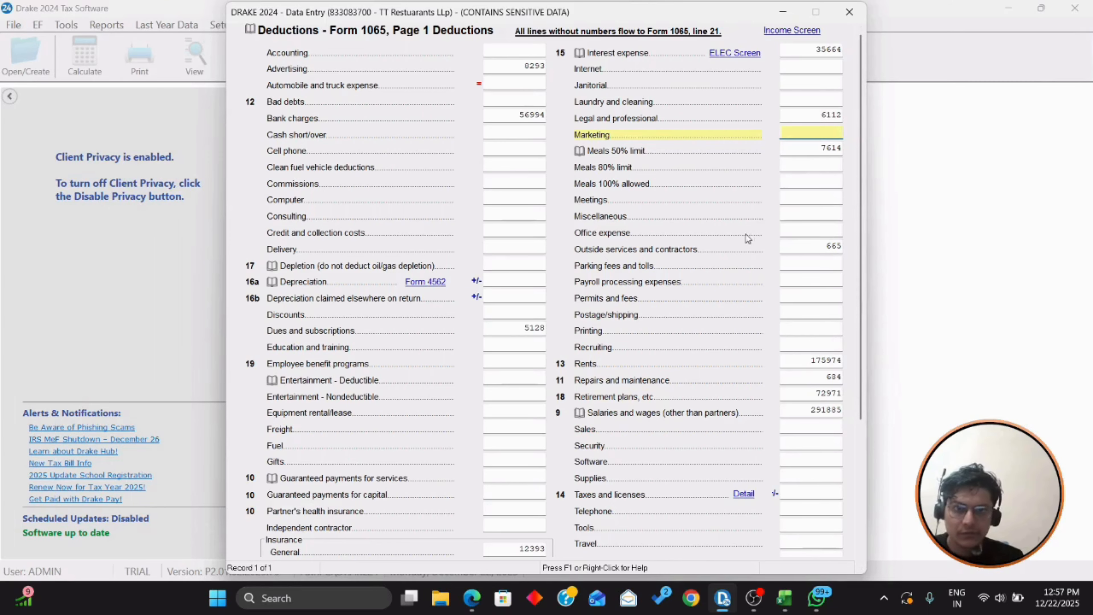
Step: Enter office expense of 1,044
left_click(836, 235)
type("1,044")
key("Return")
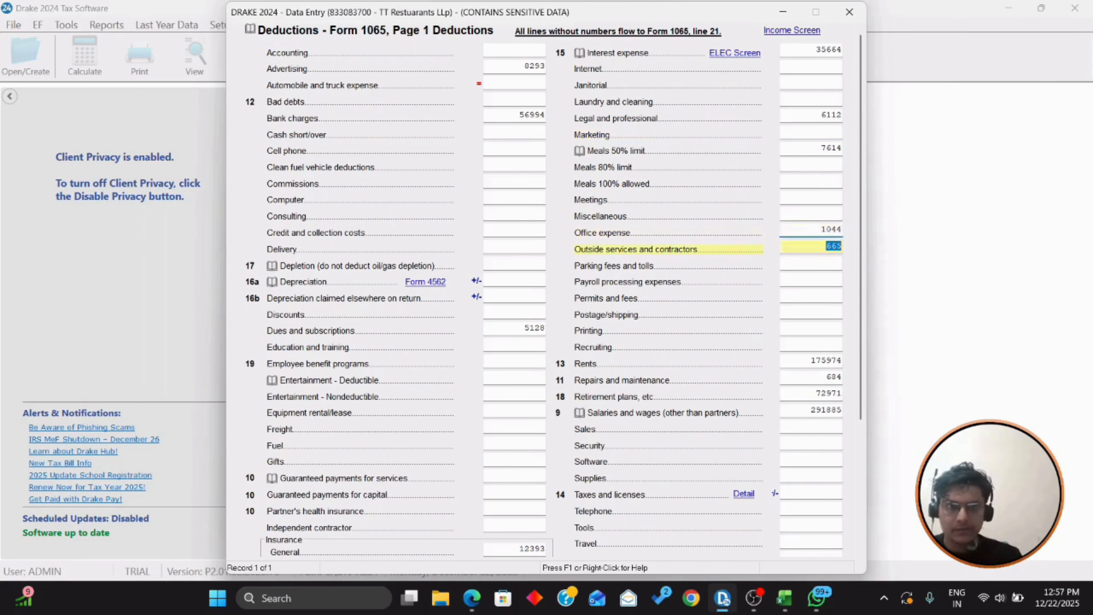
key("alt+Tab")
key("shift+Down")
key("shift+Down")
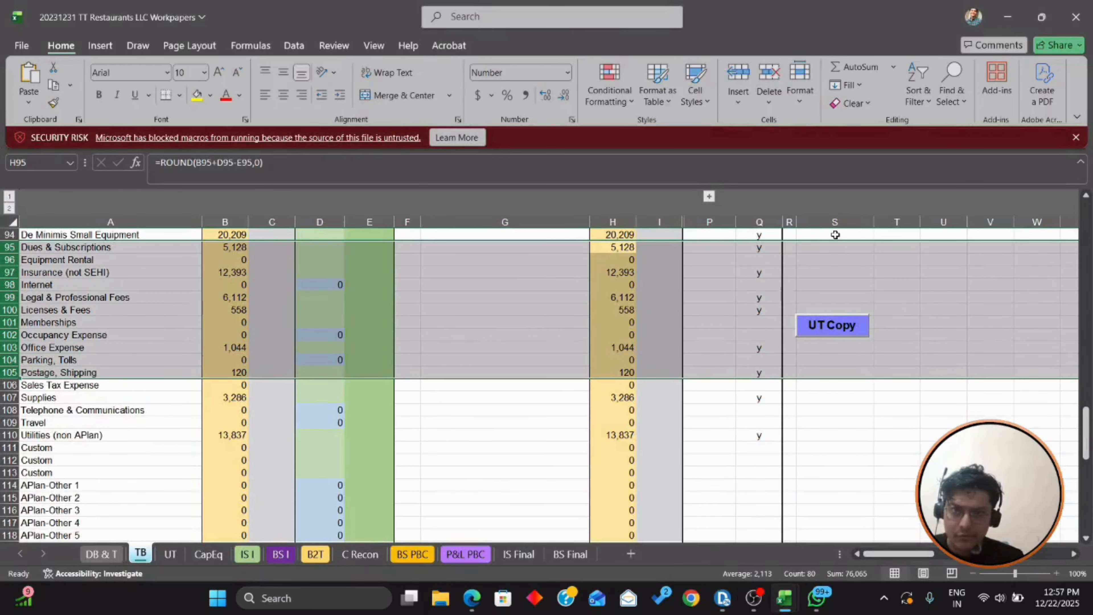
key("alt+Tab")
scroll(787, 247, "down", 1)
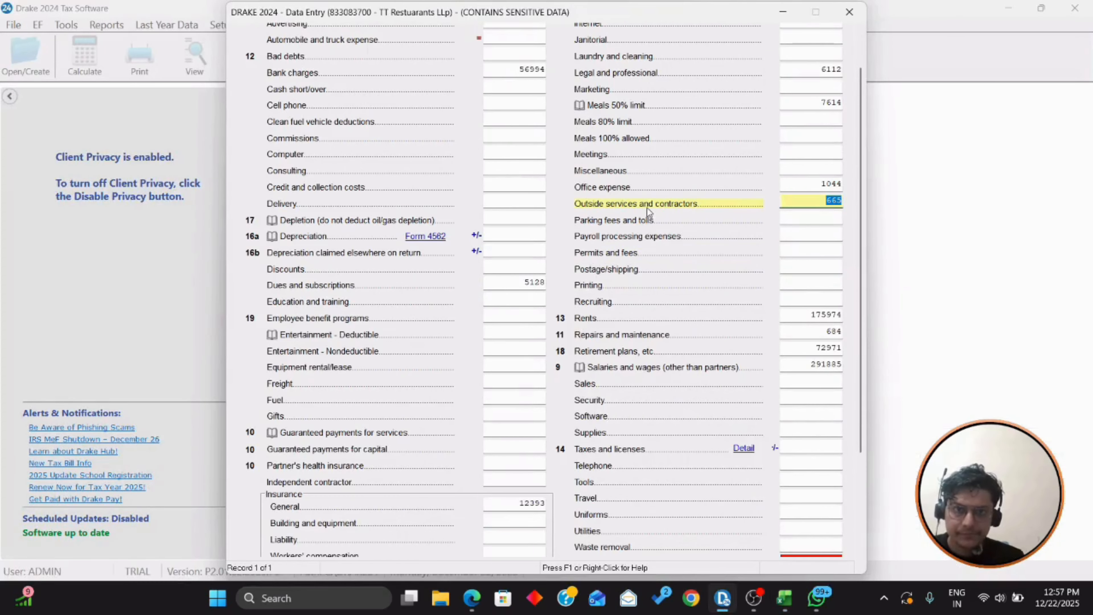
Step: Enter postage/shipping of 120
left_click(835, 268)
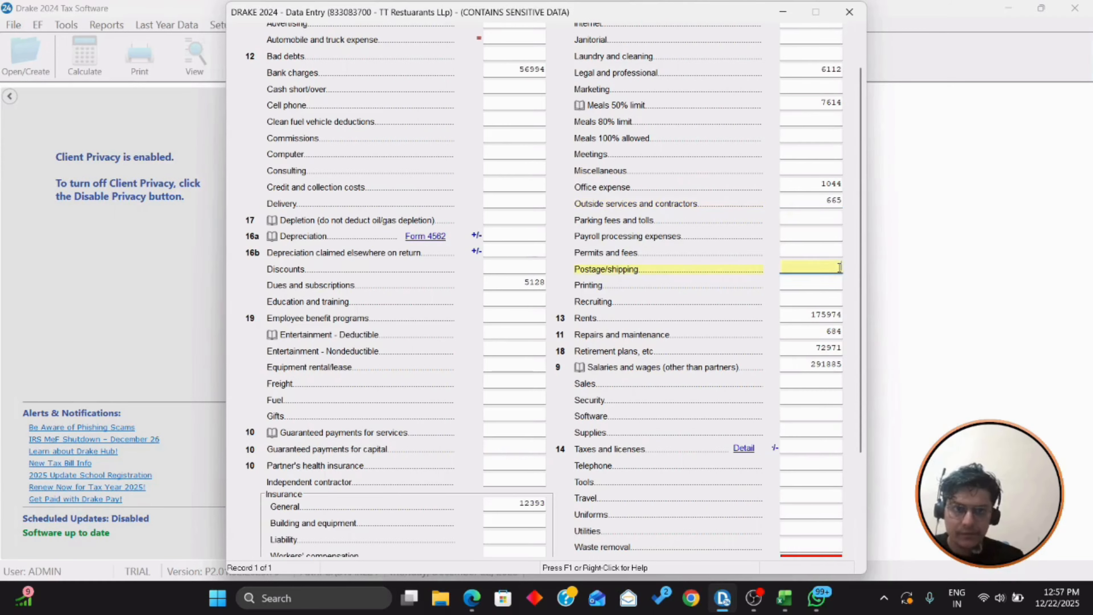
type("120")
key("Return")
key("alt+Tab")
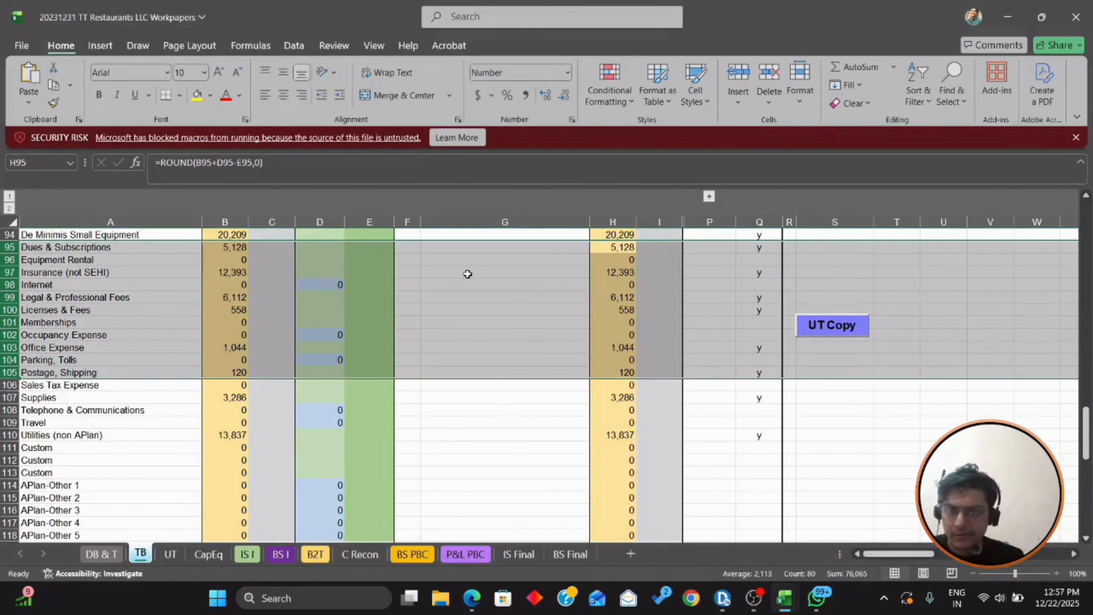
key("shift+Down")
key("shift+Down")
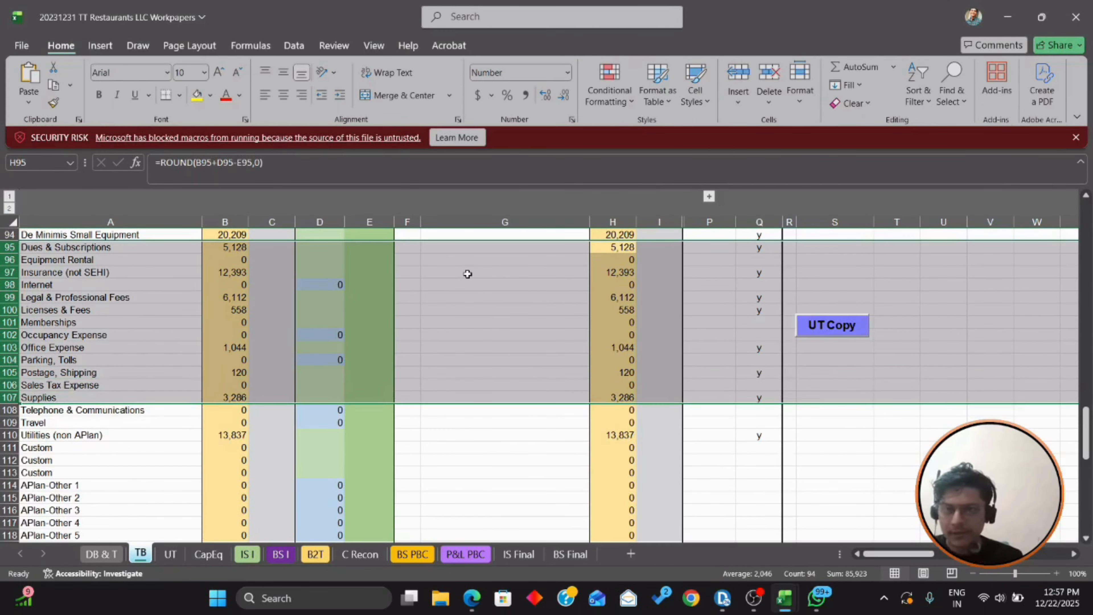
key("alt+Tab")
scroll(535, 297, "down", 1)
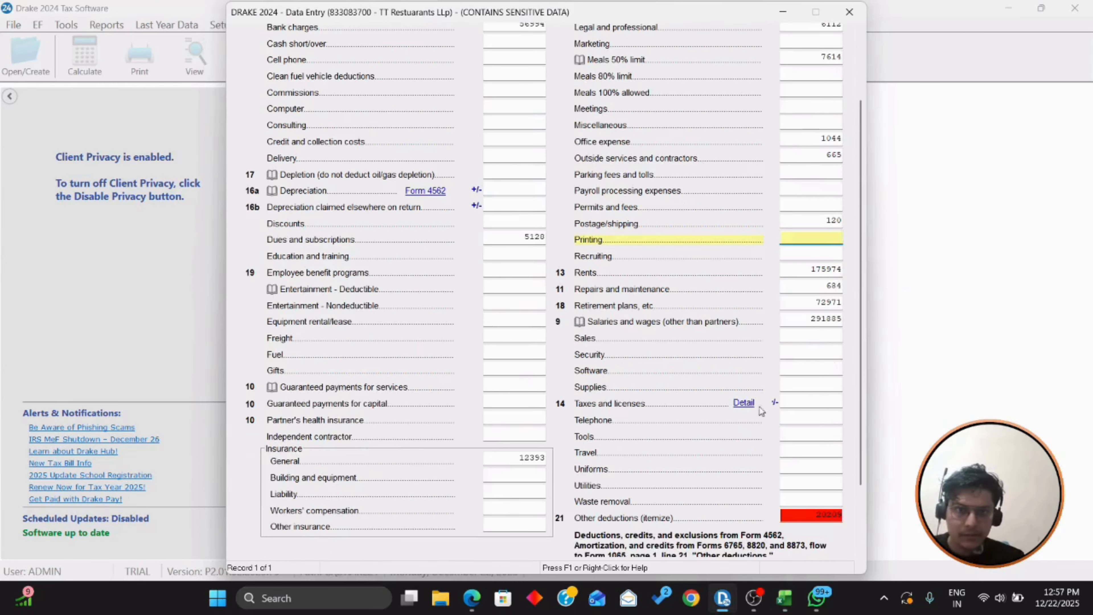
Step: Go to the Supplies line, then enter utilities of 13837
left_click(825, 384)
key("alt+Tab")
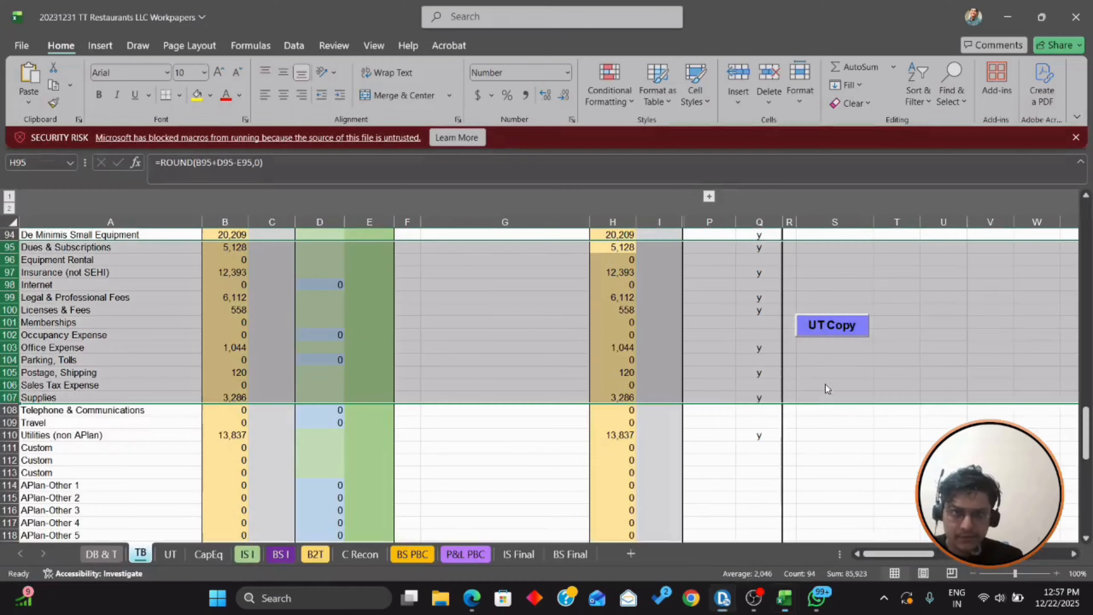
scroll(953, 342, "down", 3)
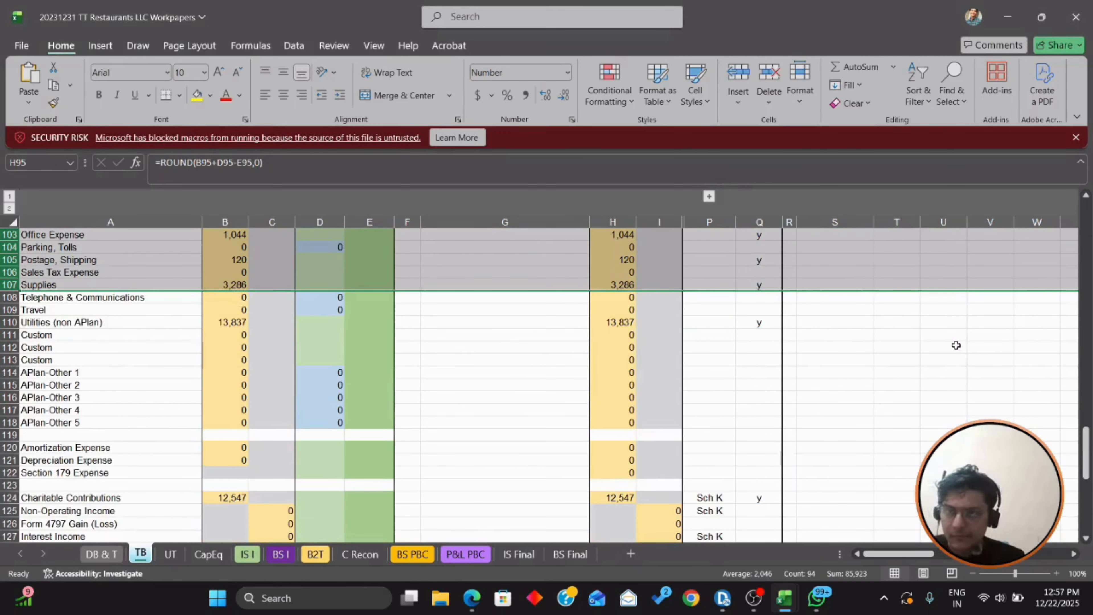
key("shift+Down")
key("shift+Down")
key("shift+Down")
key("alt+Tab")
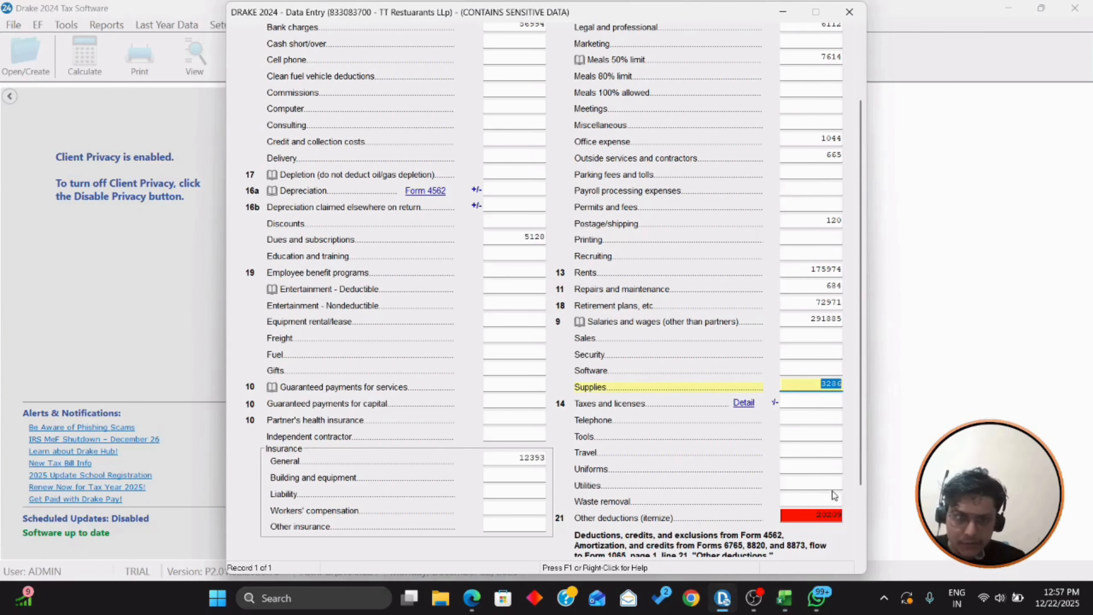
left_click(832, 489)
type("13837")
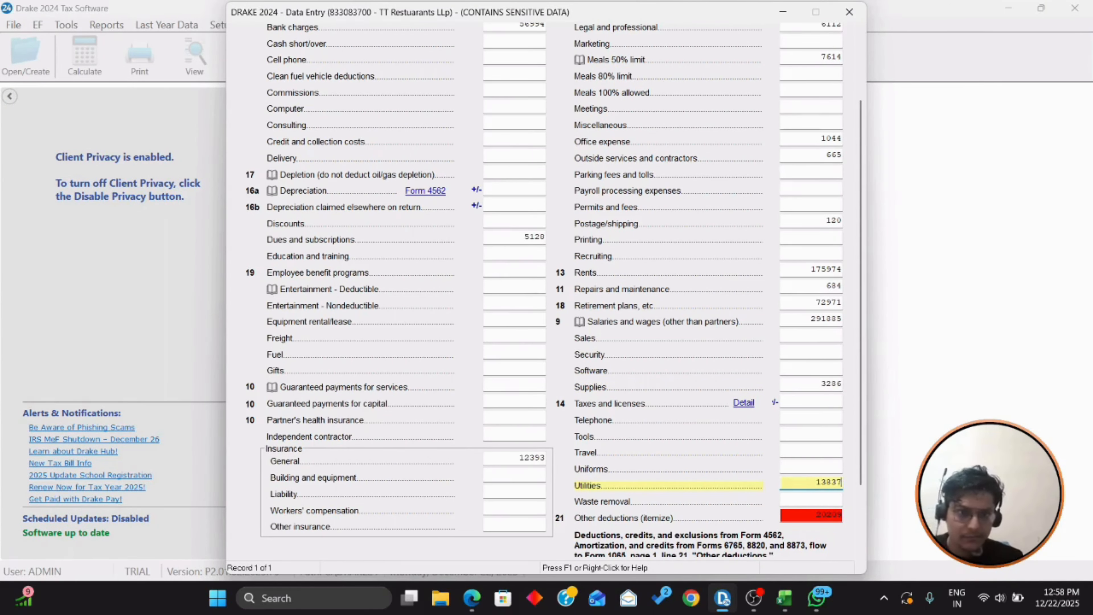
key("Tab")
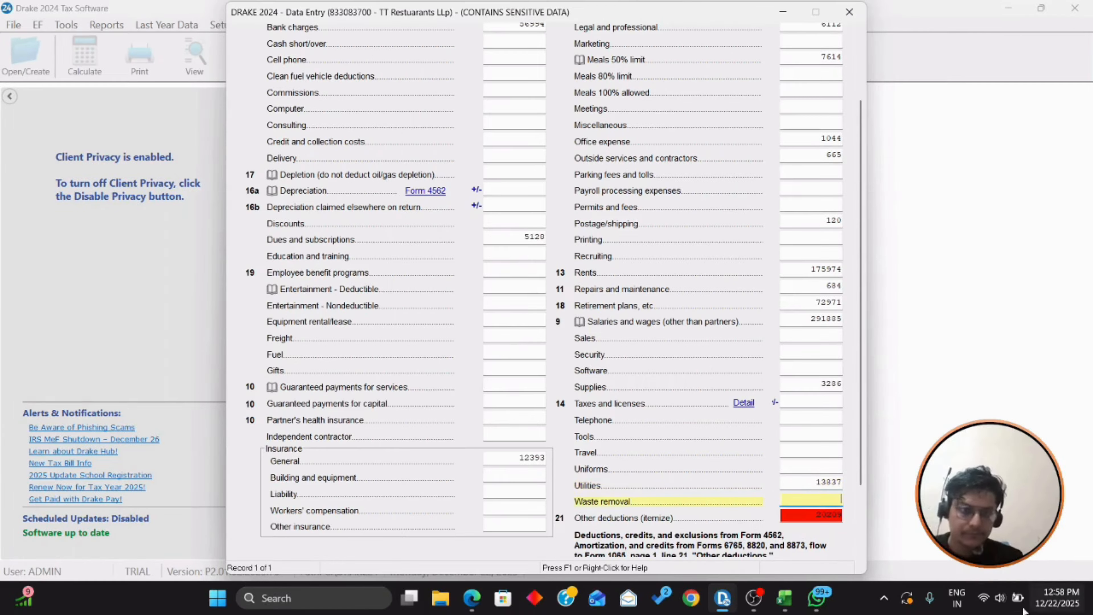
Step: Dismiss the system settings panel and go back to the Excel workpapers
left_click(1001, 598)
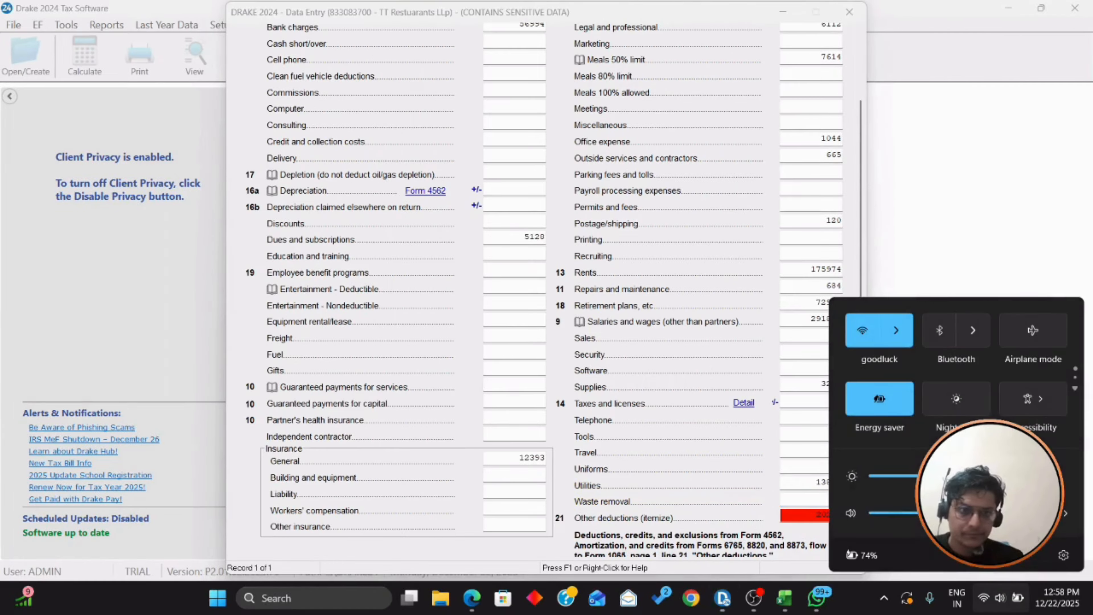
left_click(867, 608)
left_click(844, 436)
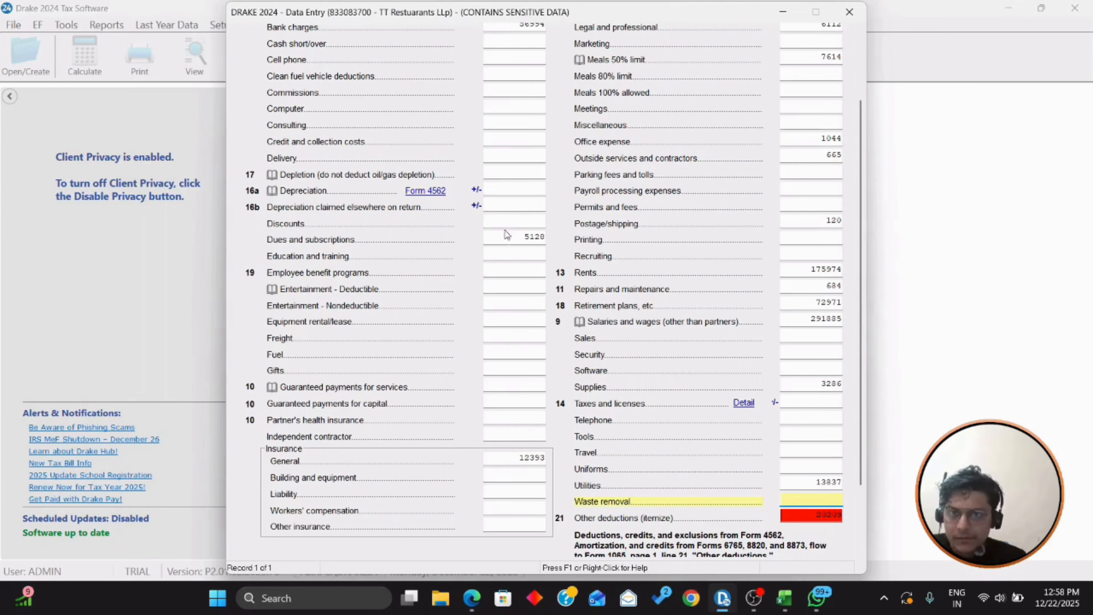
key("alt+Tab")
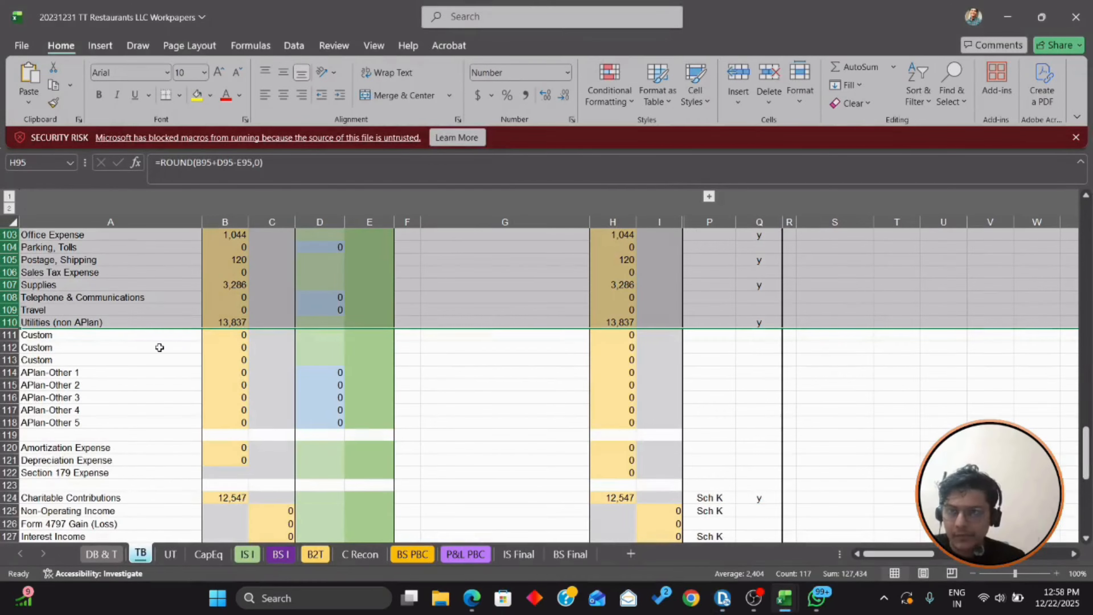
Step: In the workpapers, mark the Fines, Penalties and Charitable Contributions rows, tagging contributions for Sch K
key("shift+Down")
key("shift+Down")
key("shift+Down")
key("shift+Down")
key("shift+Down")
key("shift+Down")
key("shift+Down")
key("shift+Down")
key("shift+Down")
key("shift+Down")
key("shift+Down")
key("shift+Down")
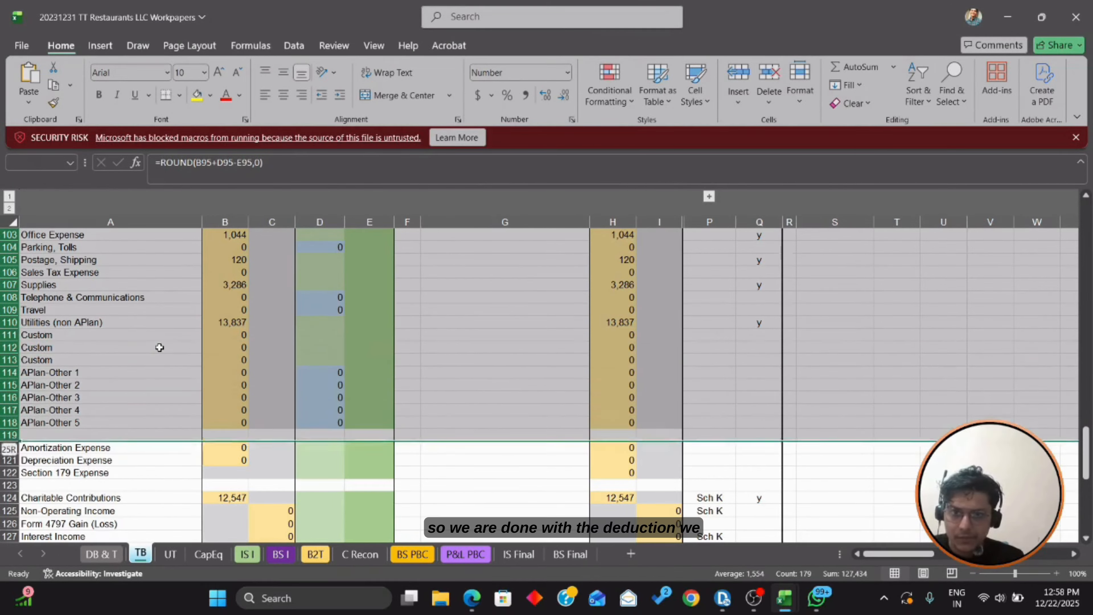
scroll(411, 367, "down", 4)
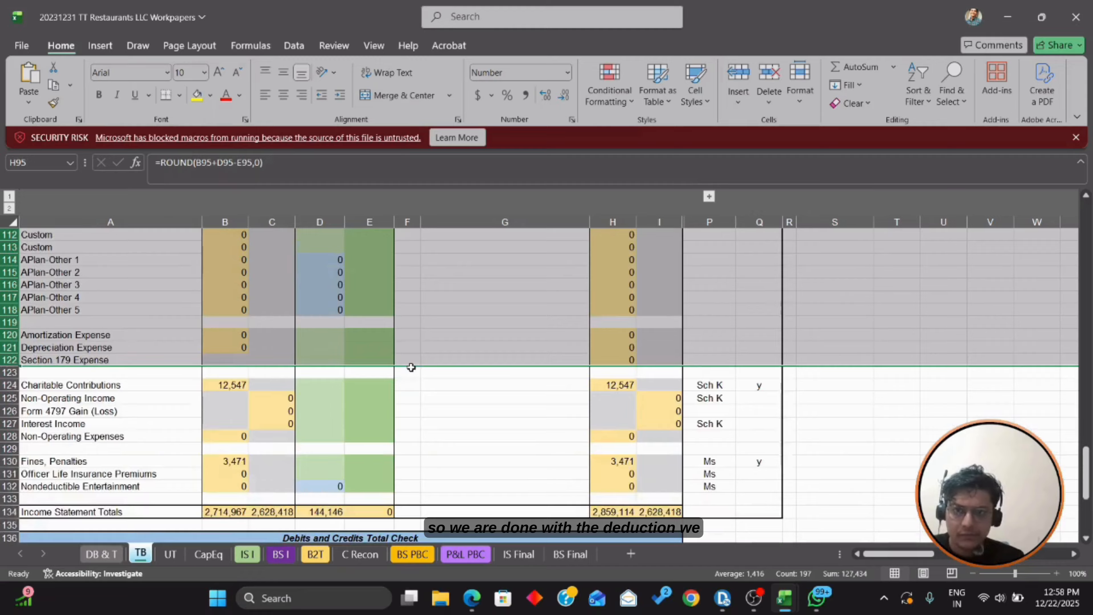
scroll(412, 367, "down", 2)
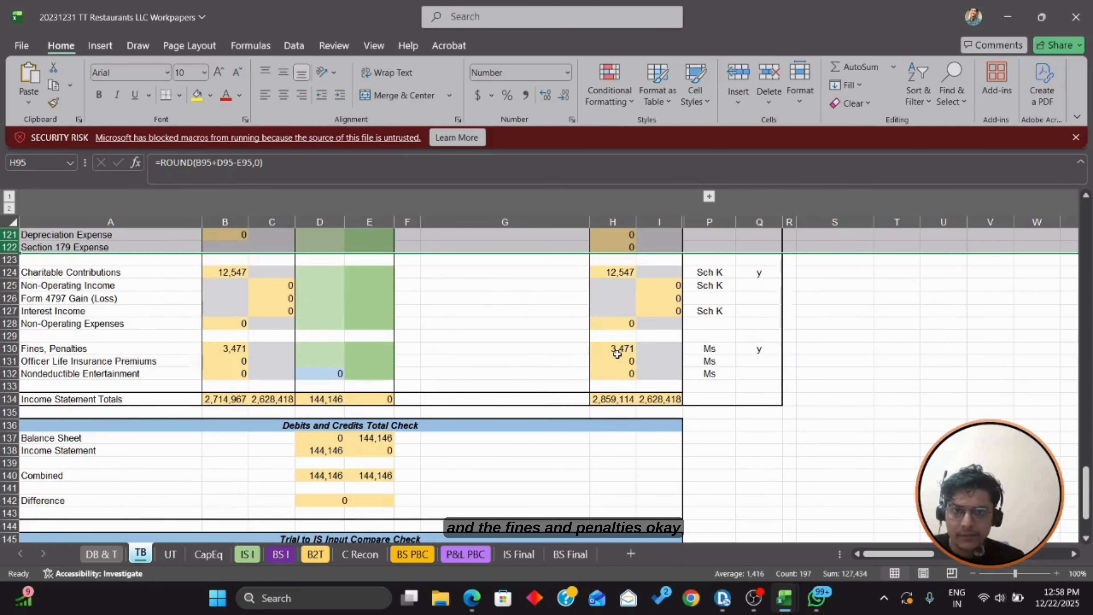
scroll(618, 351, "up", 1)
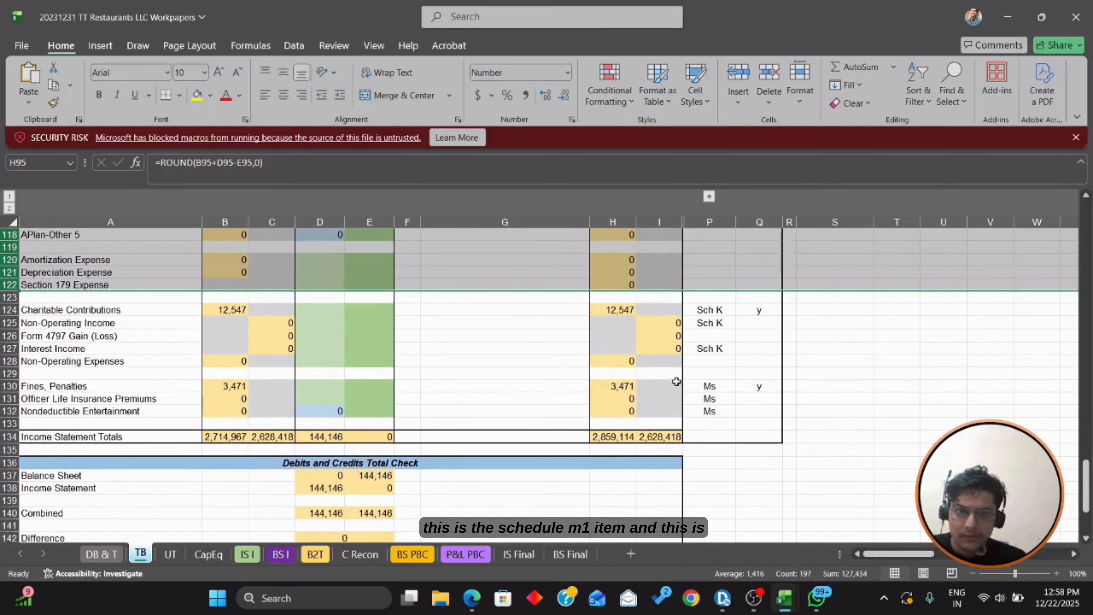
left_click(639, 386)
key("shift+space")
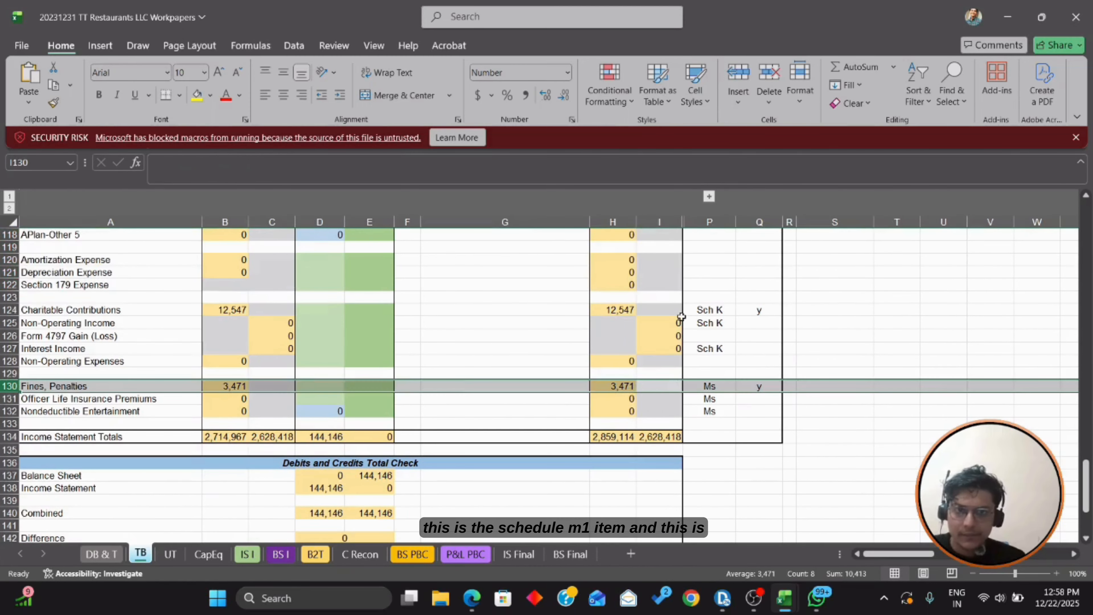
left_click(714, 308)
key("shift+space")
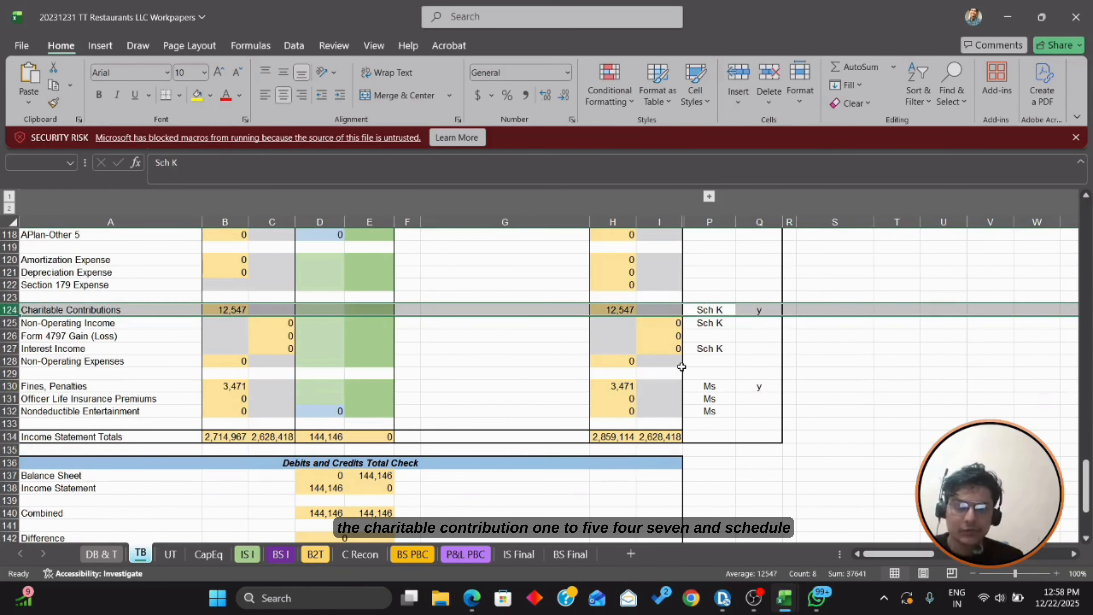
Step: Close DED and record 12,547 as Cash (60%) contributions on Schedule K's Deductions screen
key("alt+Tab")
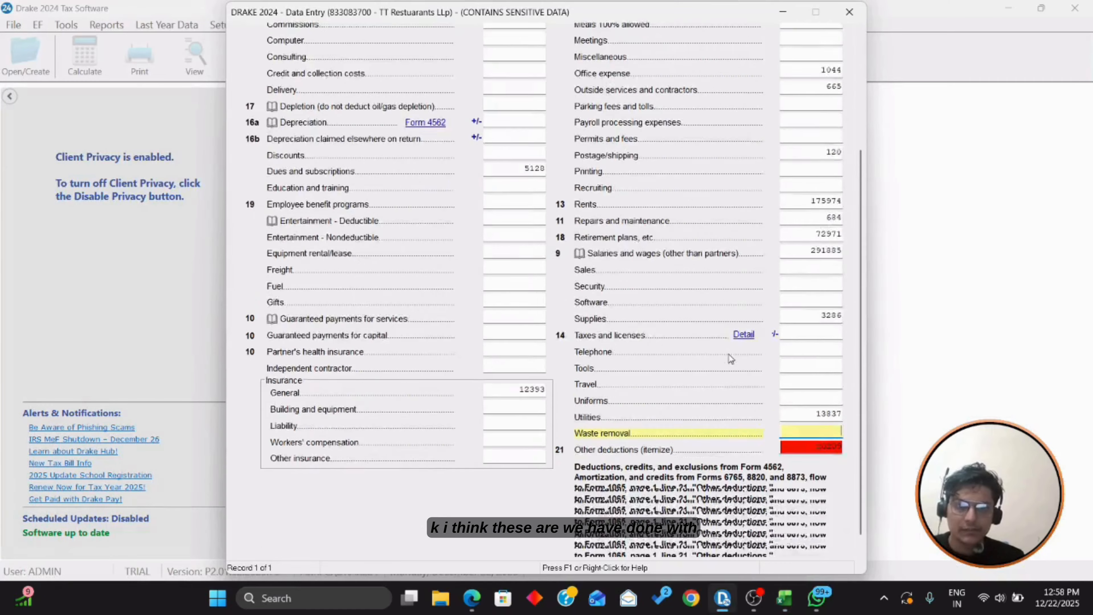
scroll(728, 355, "down", 3)
scroll(739, 452, "up", 5)
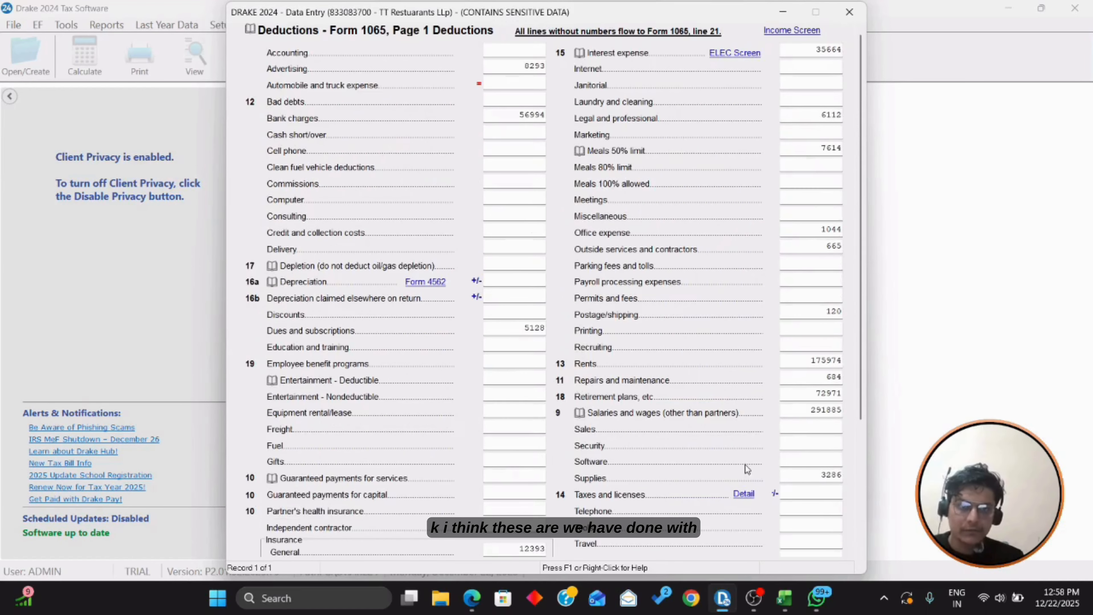
key("Escape")
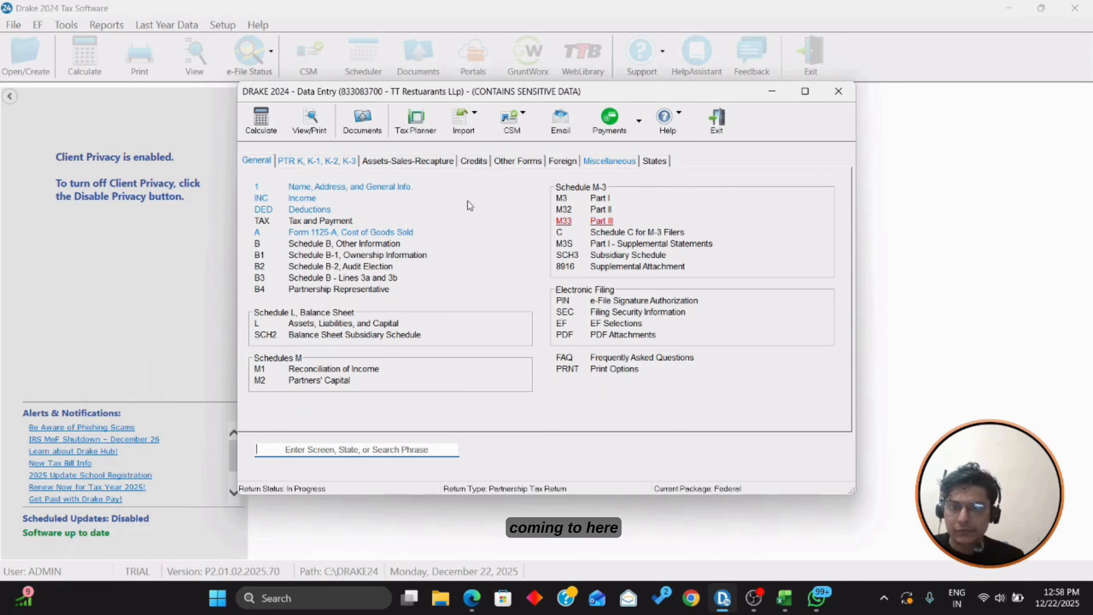
left_click(315, 38)
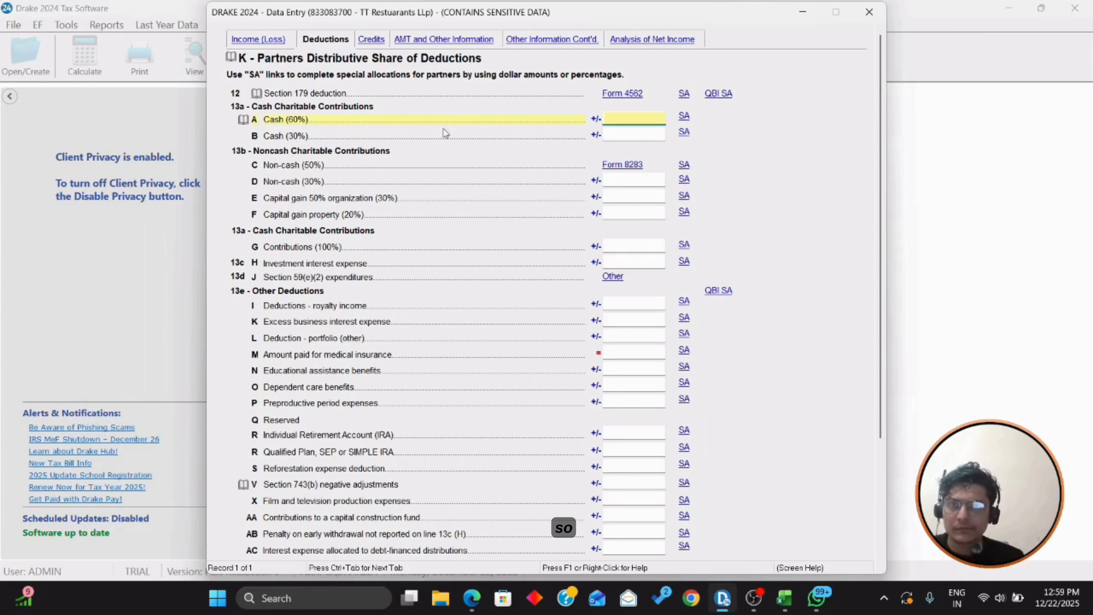
key("alt+Tab")
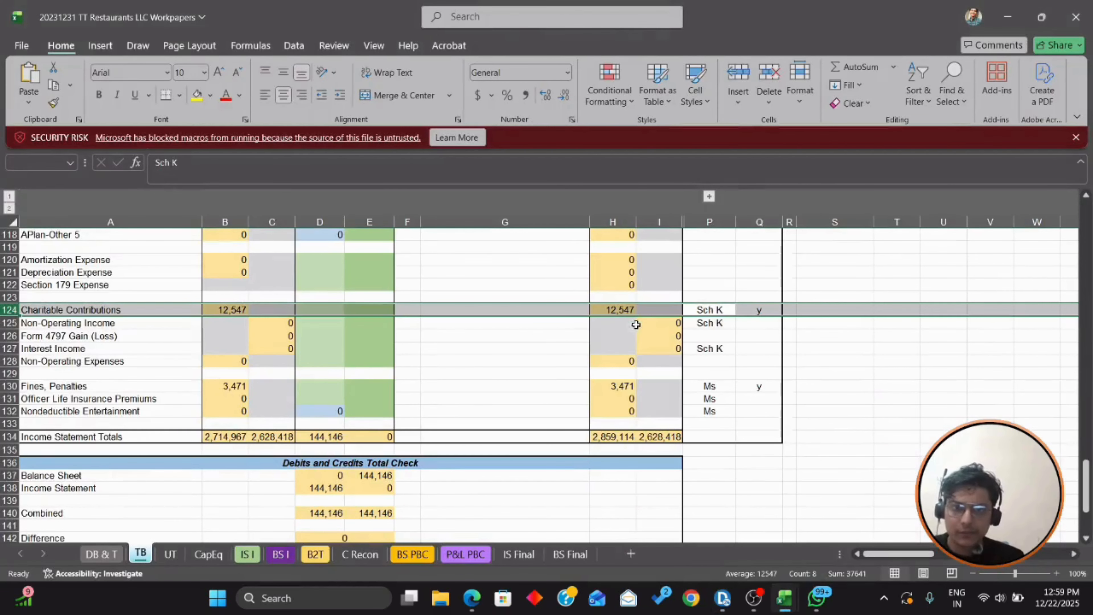
key("alt+Tab")
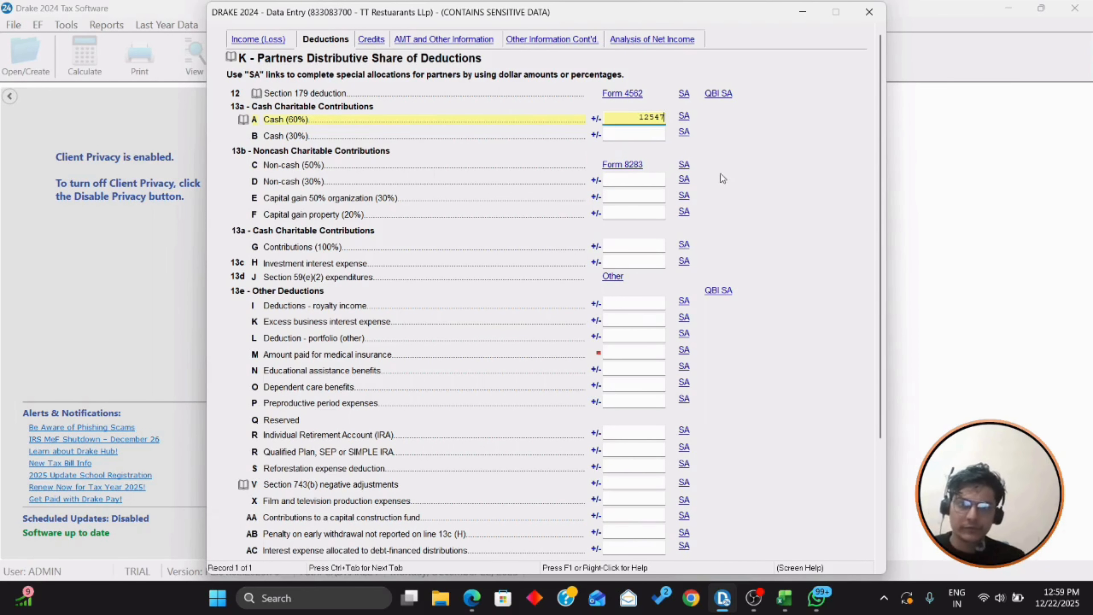
scroll(720, 173, "down", 4)
key("Escape")
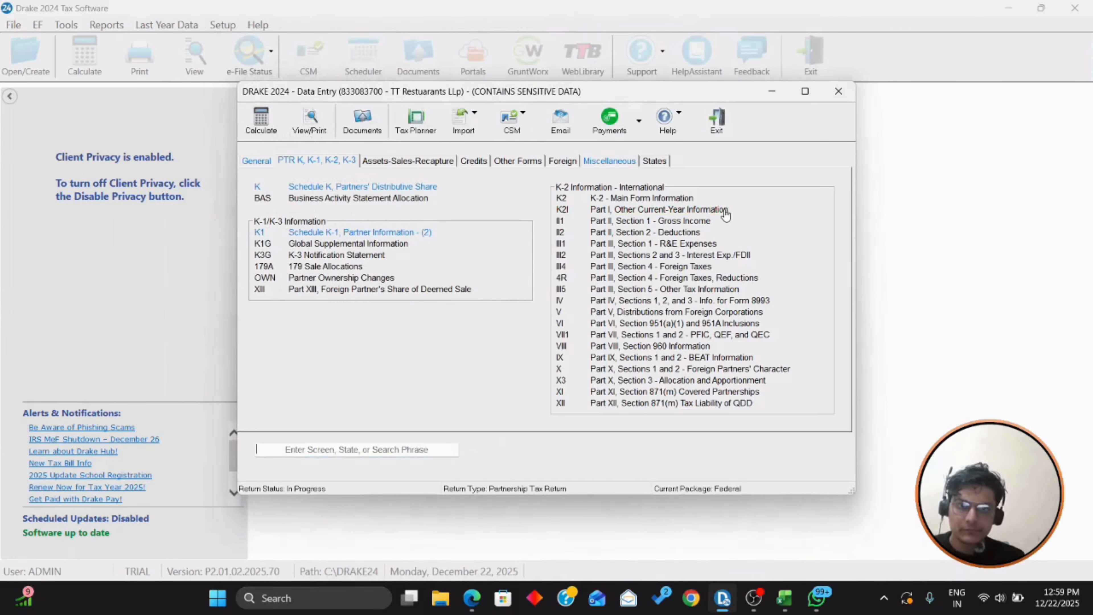
Step: Add 'Fines & Penalties' for 3471 under M-1 line 4 other expenses, then close Schedule M-1
left_click(258, 161)
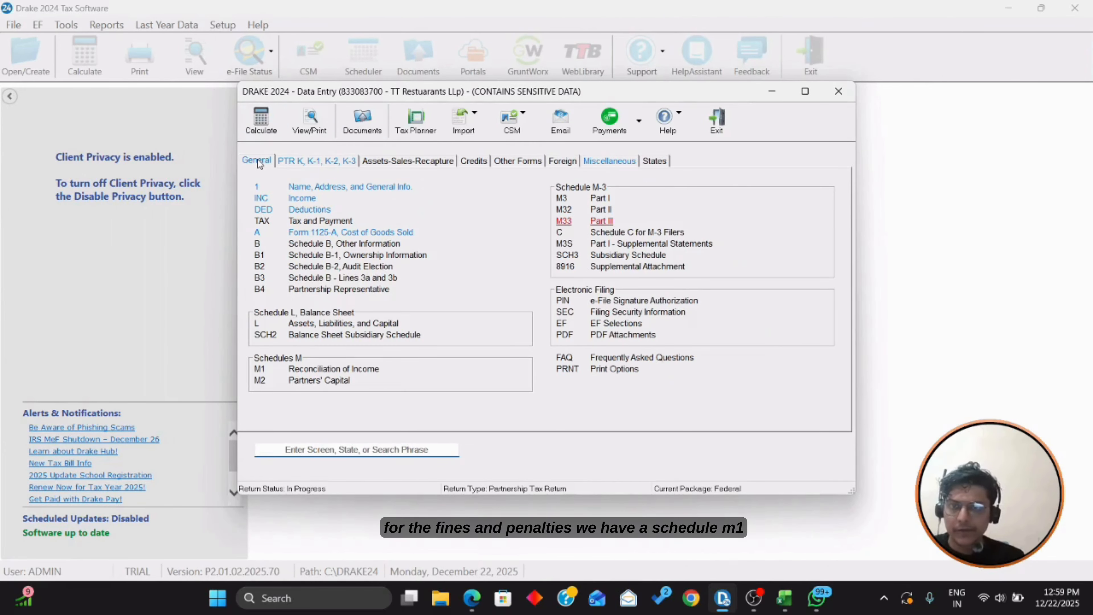
left_click(326, 369)
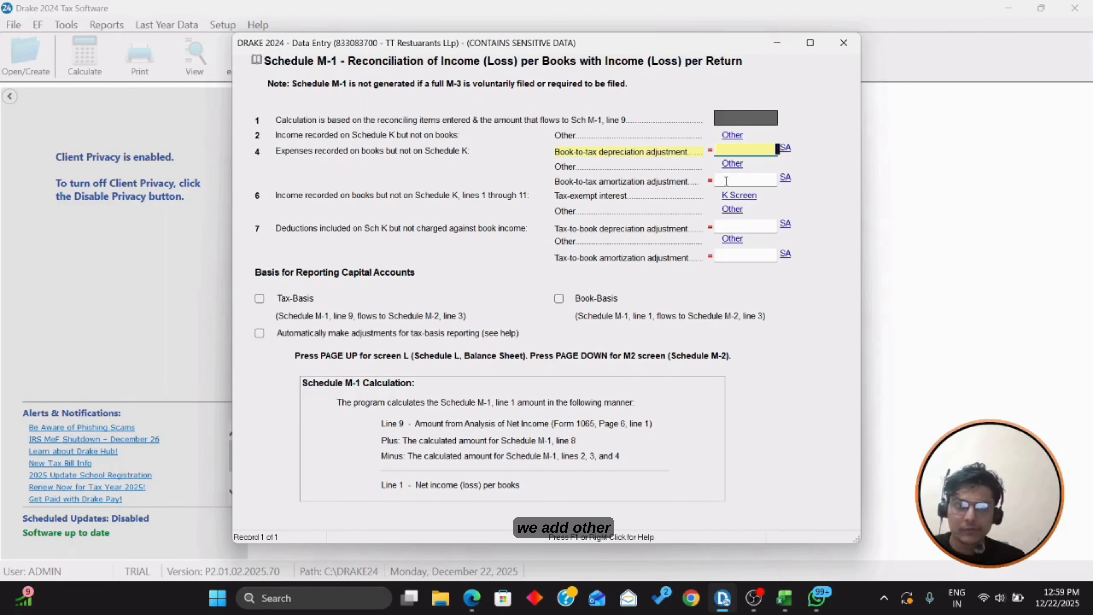
left_click(733, 165)
type("F")
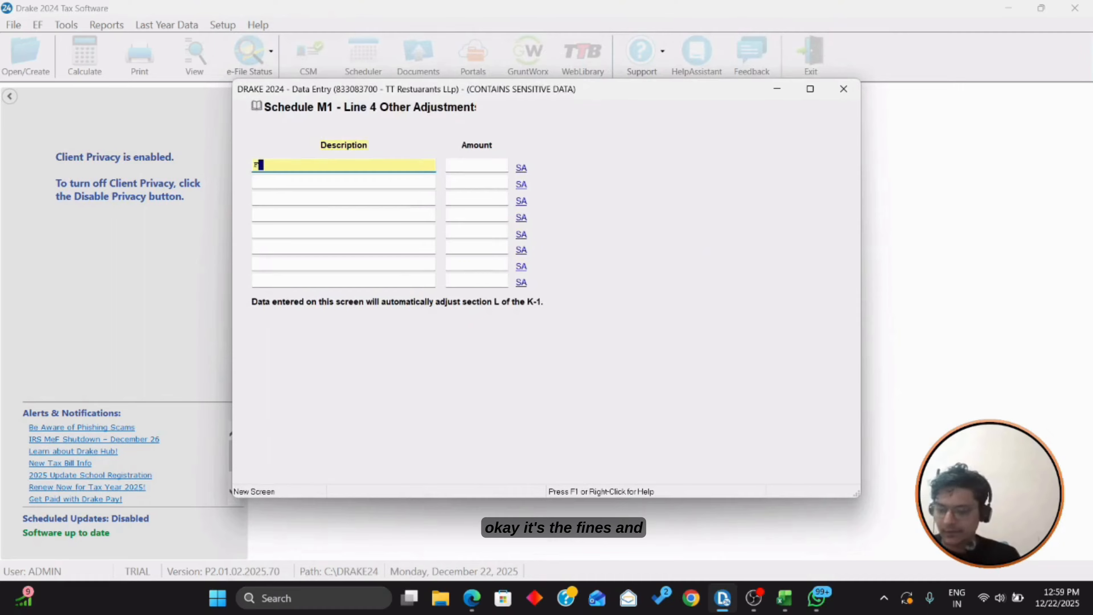
type("ines &")
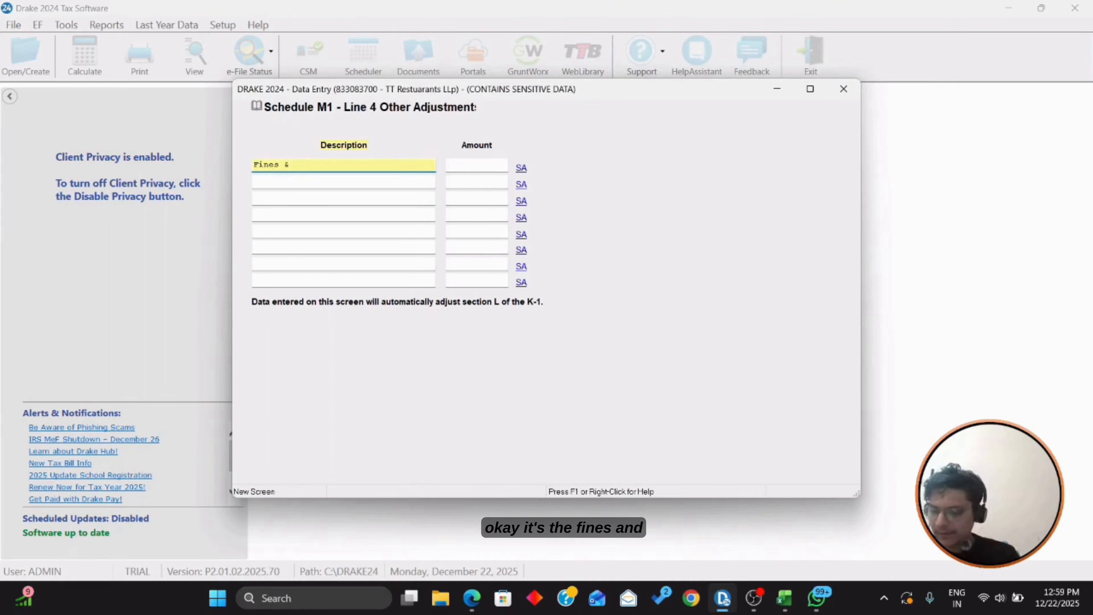
type(" Penalti")
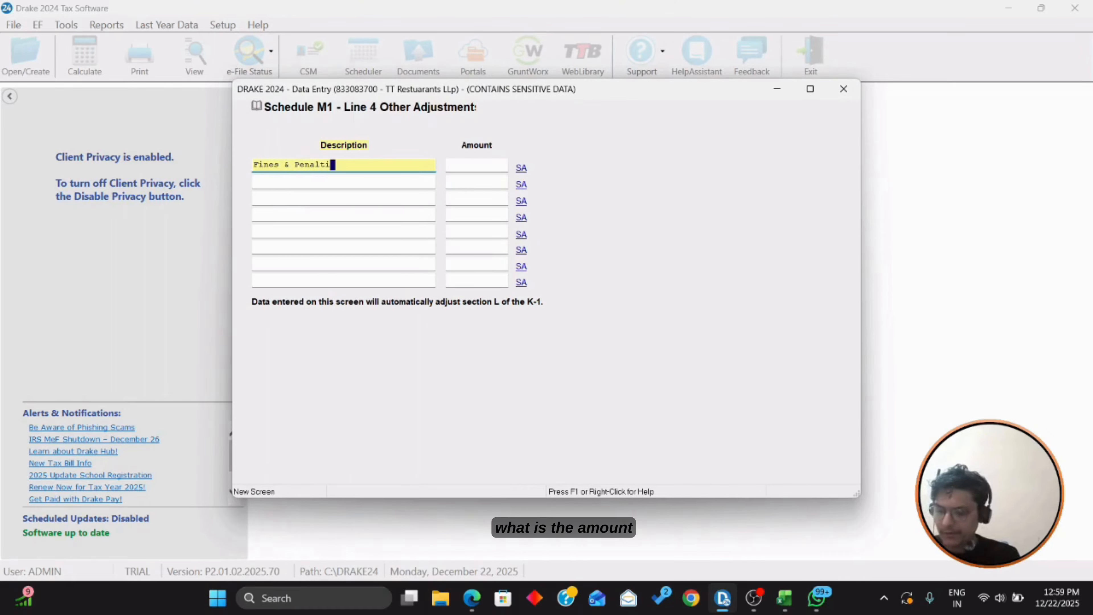
type("es")
key("Tab")
key("alt+Tab")
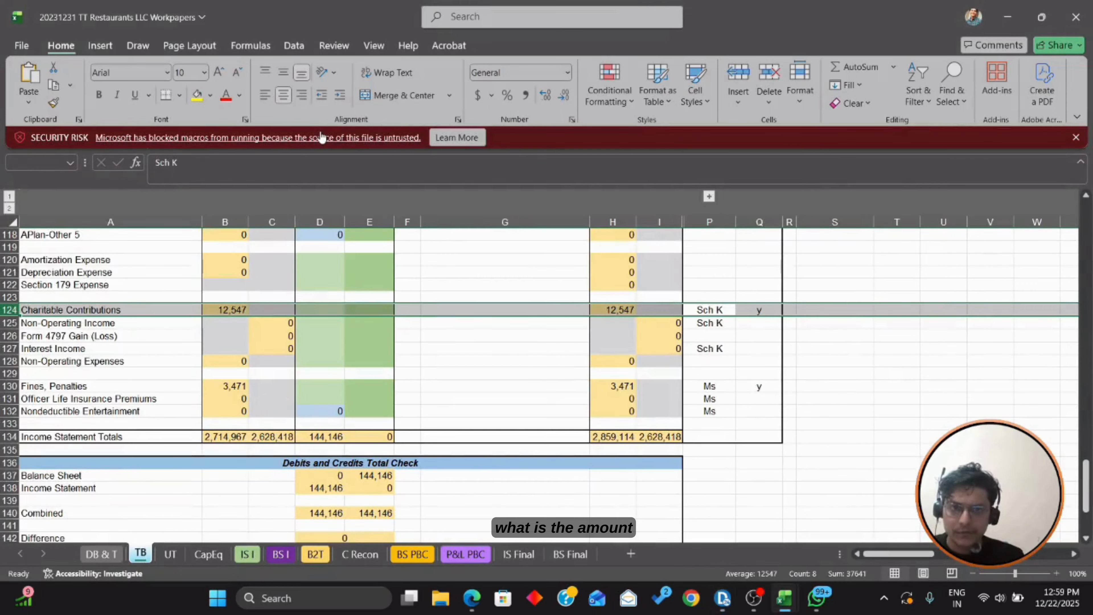
key("alt+Tab")
type("347")
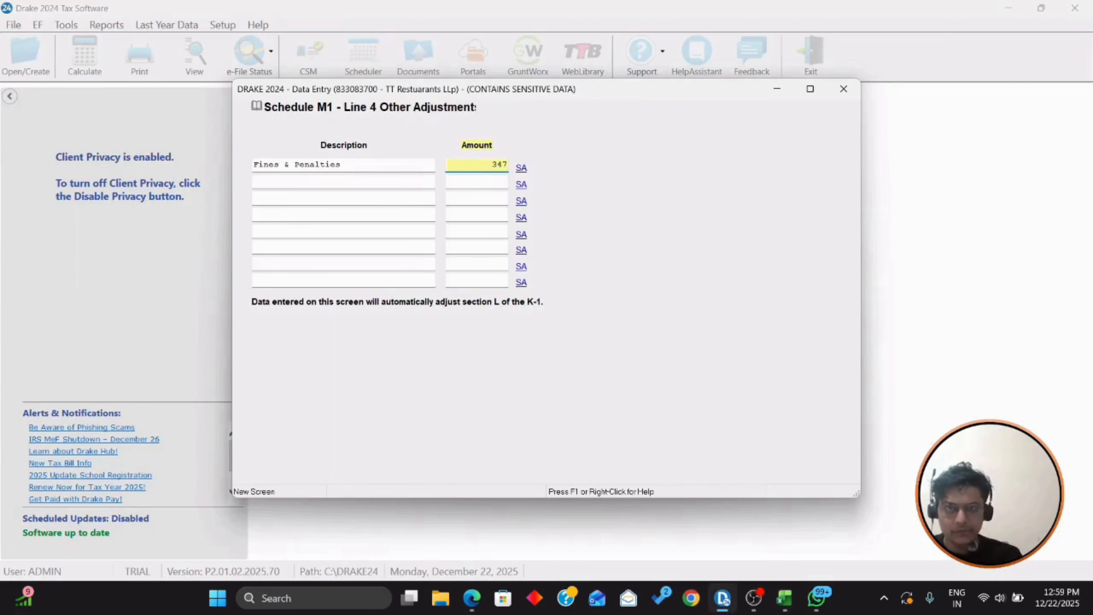
type("1")
key("Tab")
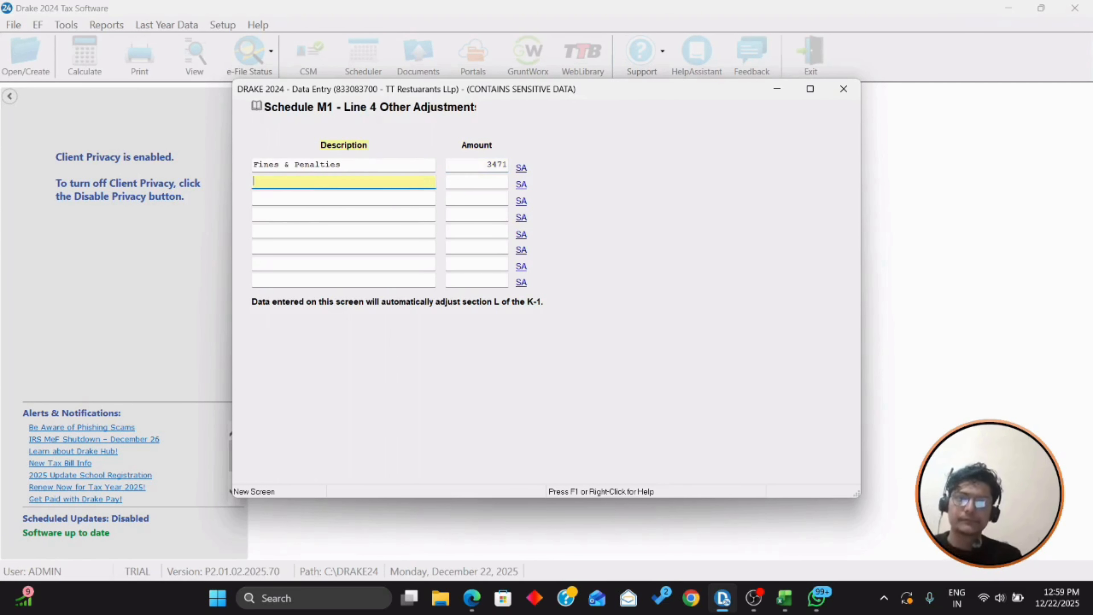
key("Escape")
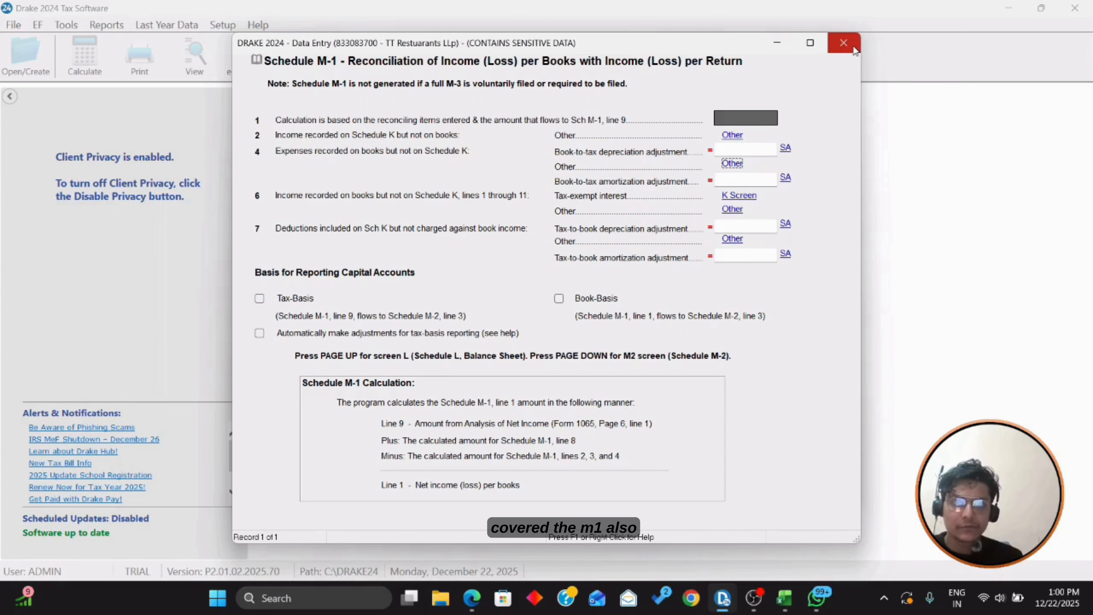
left_click(843, 43)
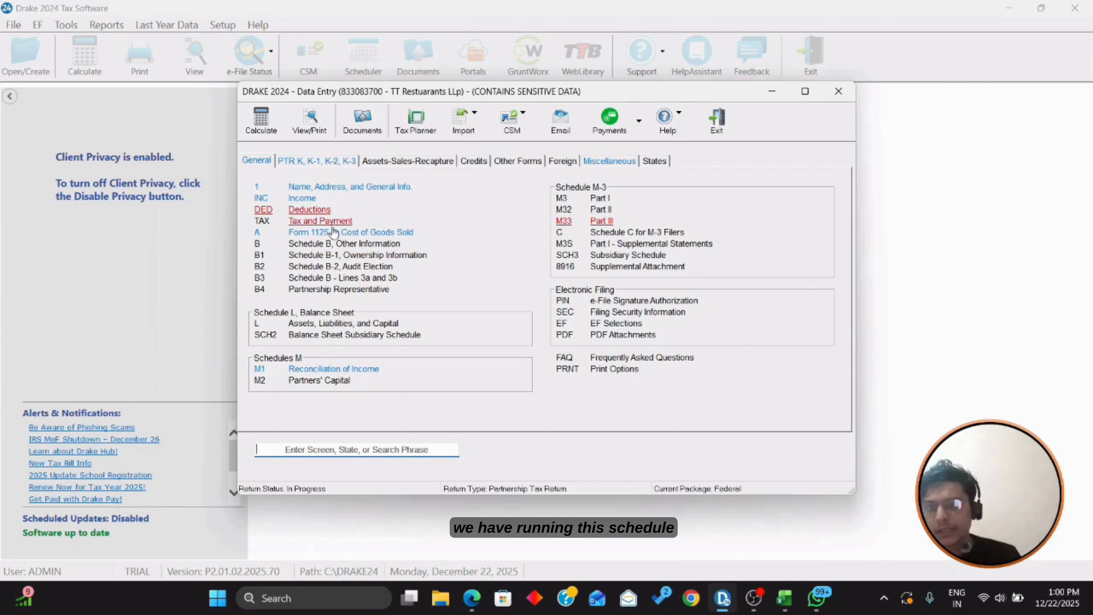
Step: On Schedule B, check Domestic limited liability partnership as the entity type
left_click(329, 244)
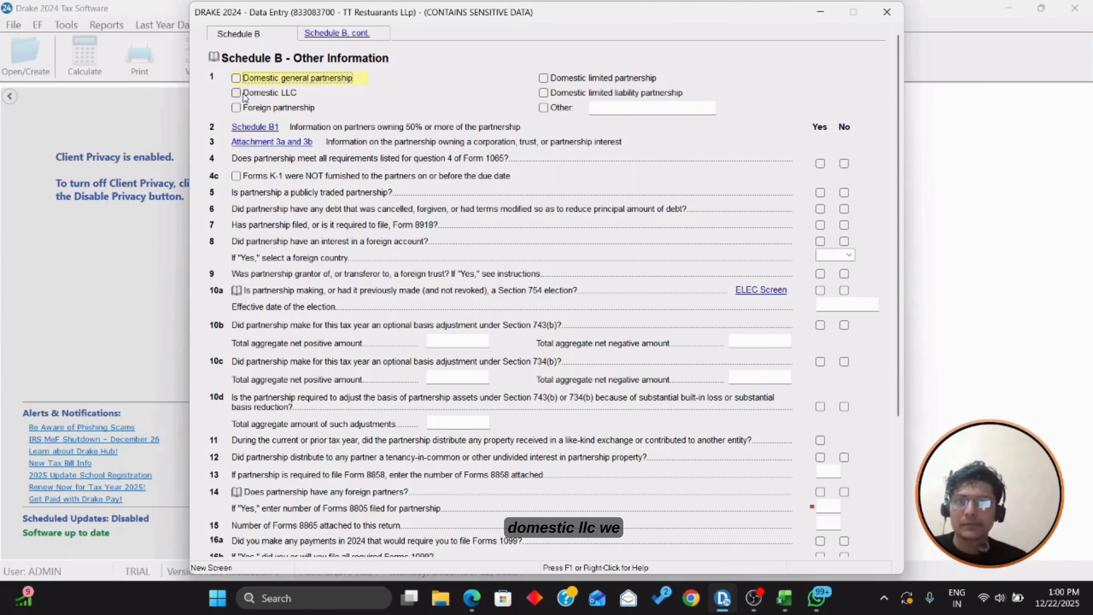
left_click(543, 93)
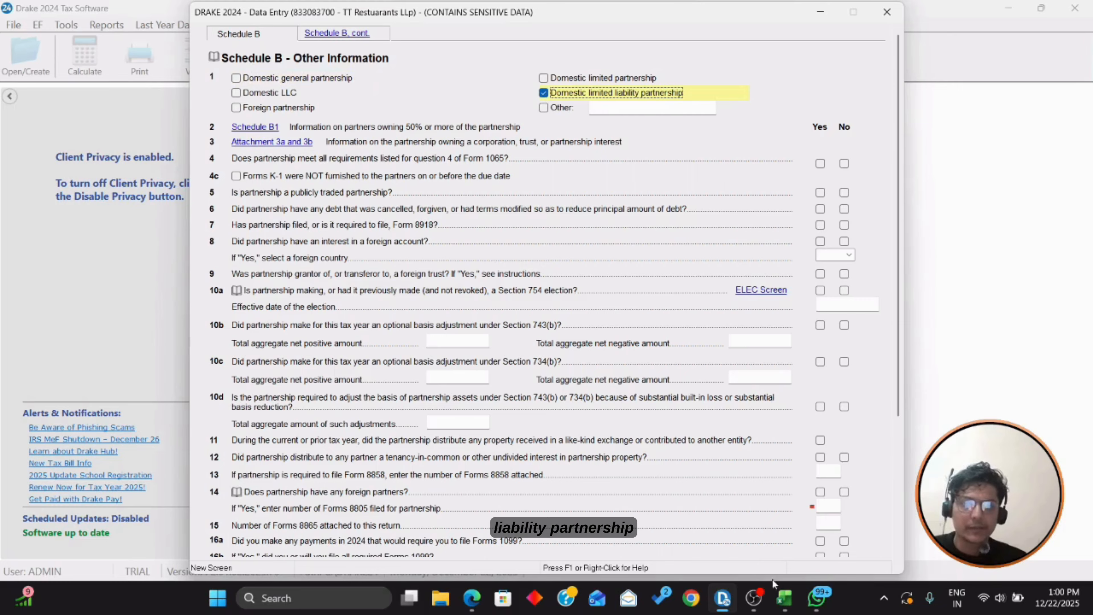
left_click(781, 600)
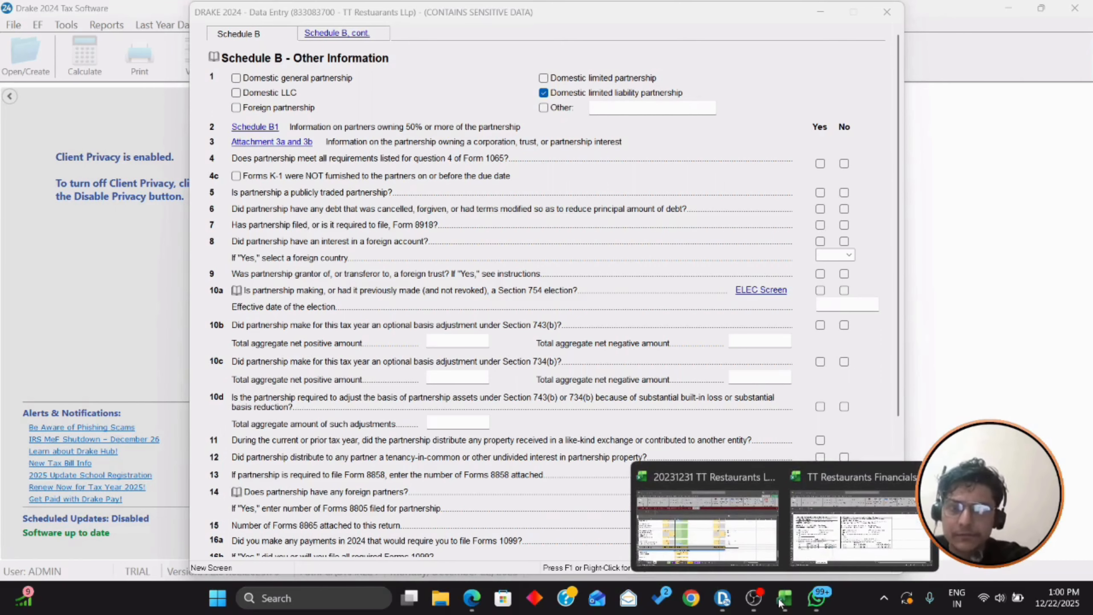
left_click(800, 516)
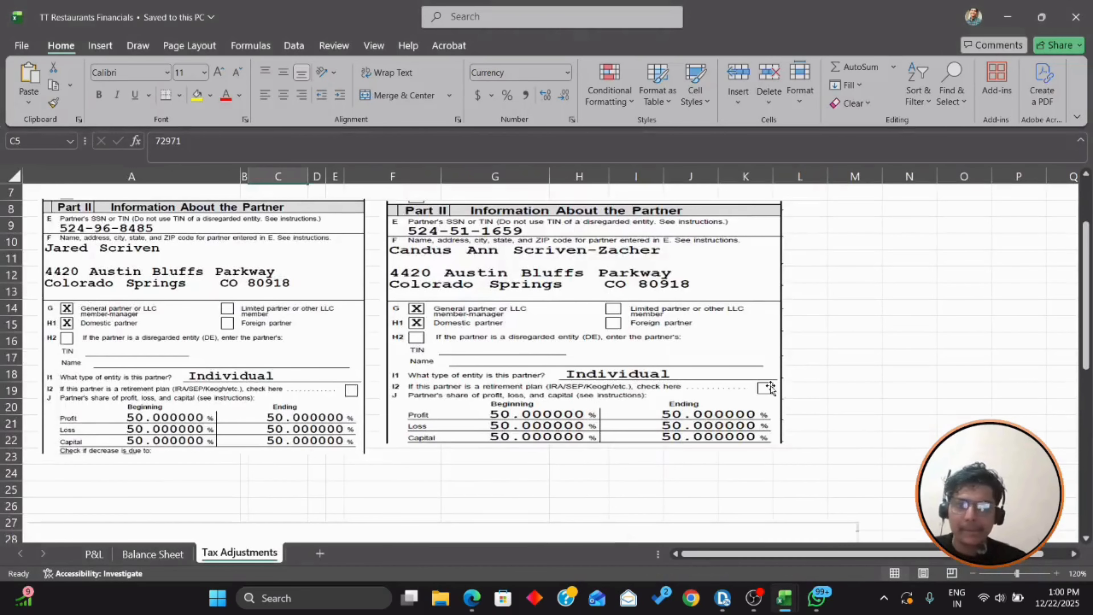
scroll(770, 387, "up", 2)
scroll(753, 397, "down", 10)
scroll(749, 401, "down", 3)
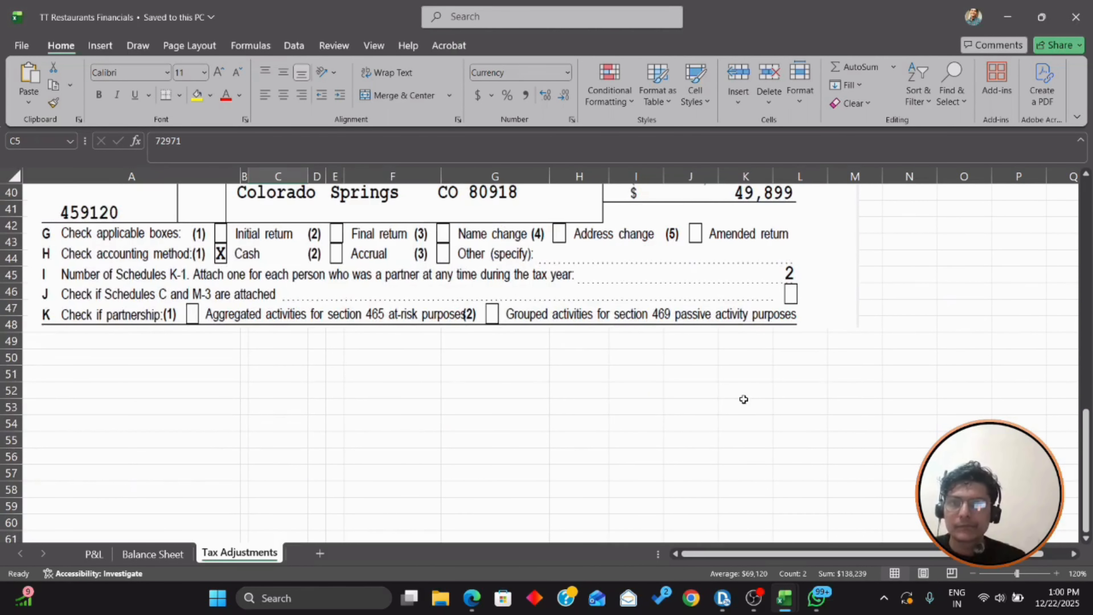
scroll(744, 399, "up", 5)
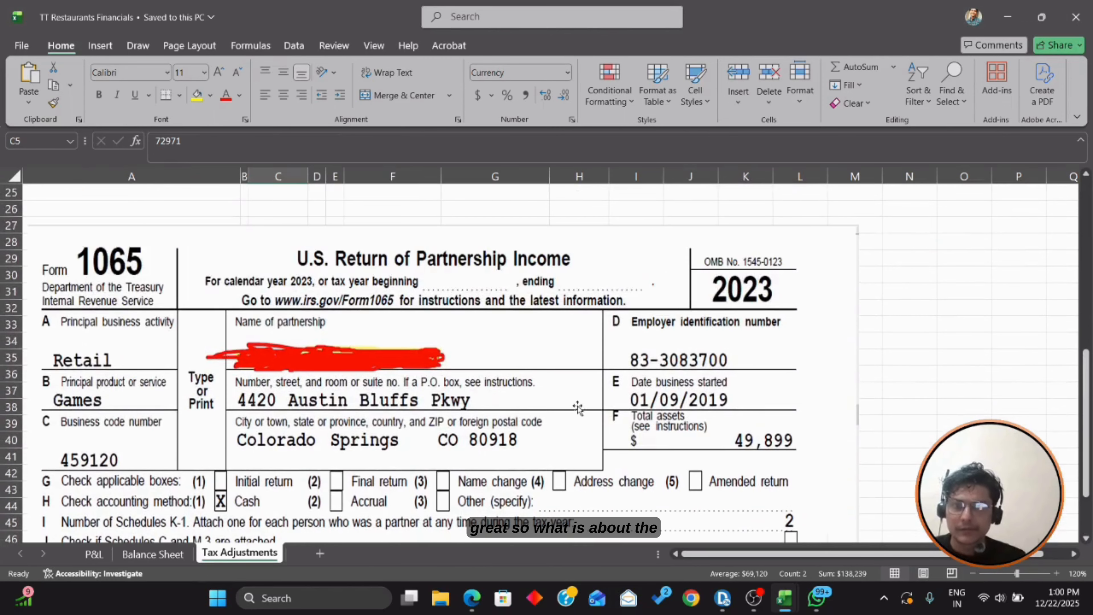
key("alt+Tab")
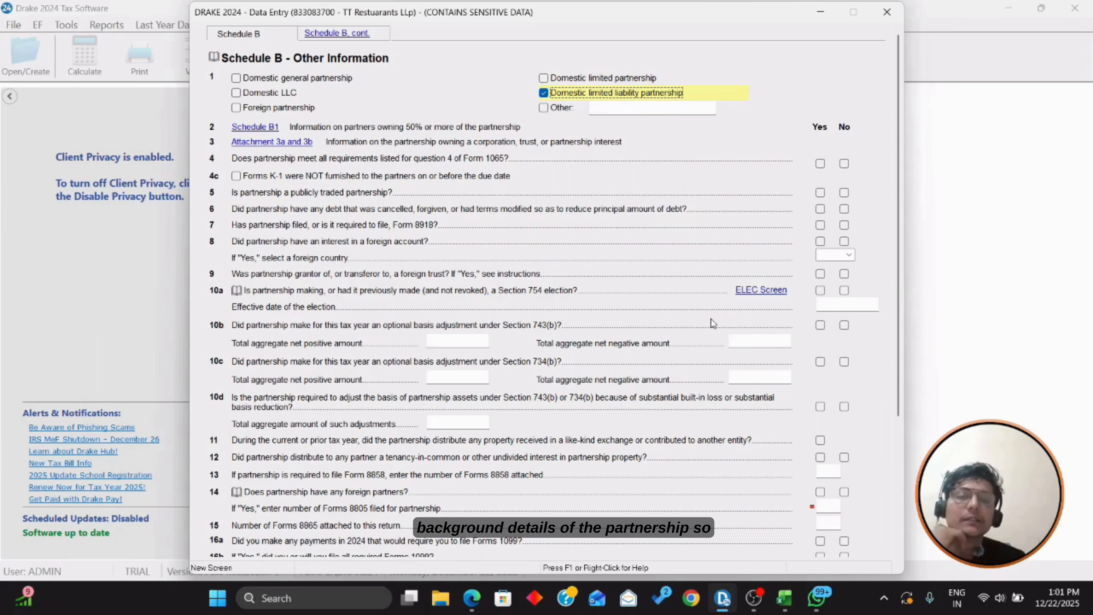
Step: Review Schedule B and its 'Schedule B, cont.' questions, close it, and open Schedule L
scroll(709, 319, "down", 1)
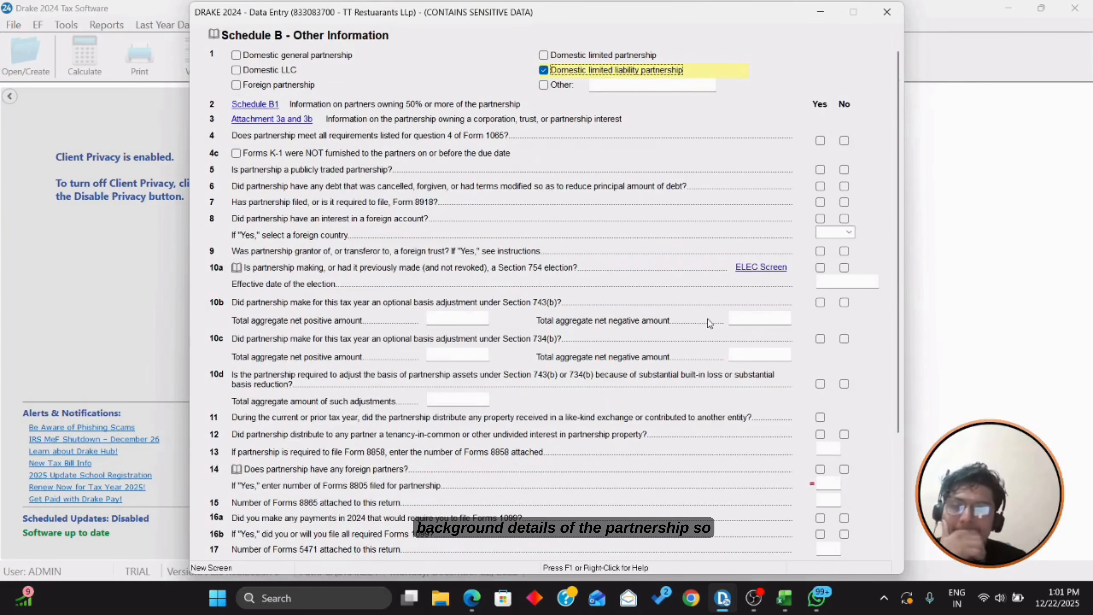
scroll(416, 191, "up", 1)
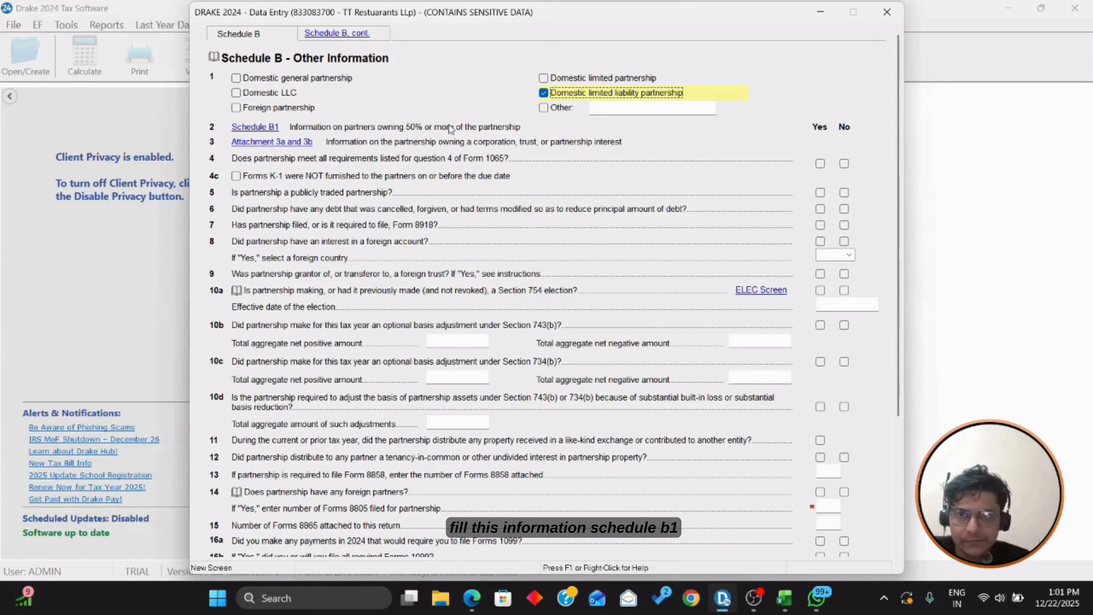
scroll(368, 185, "down", 5)
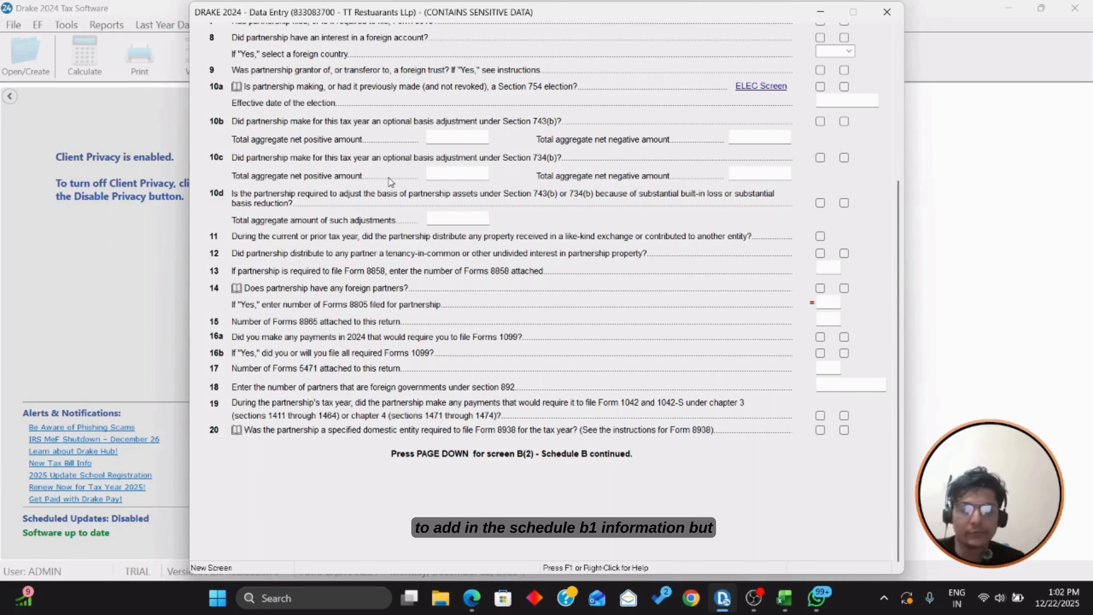
scroll(480, 170, "up", 5)
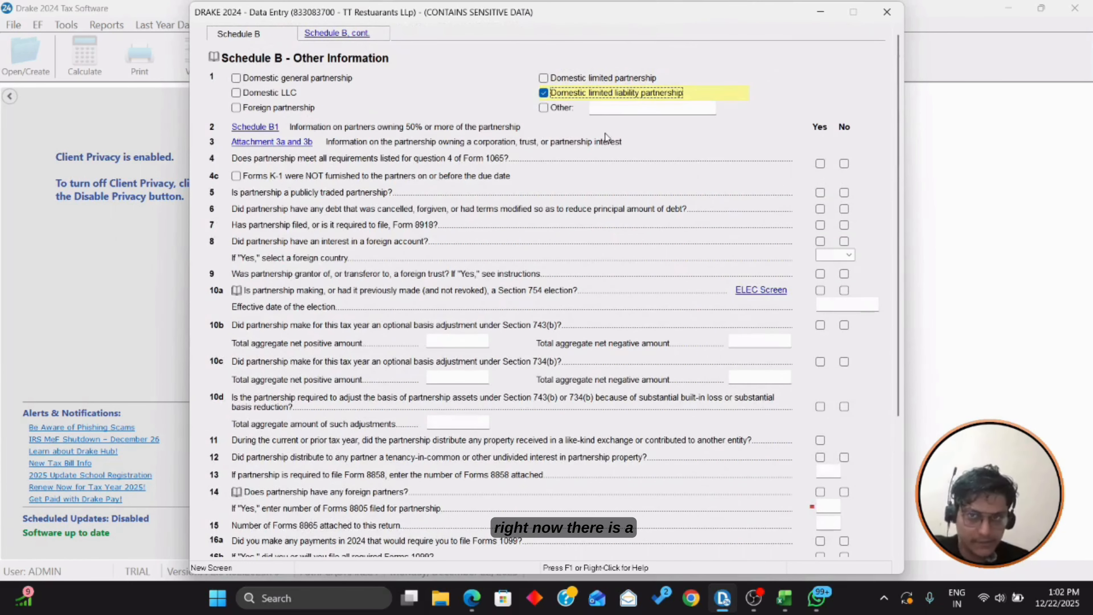
left_click(336, 34)
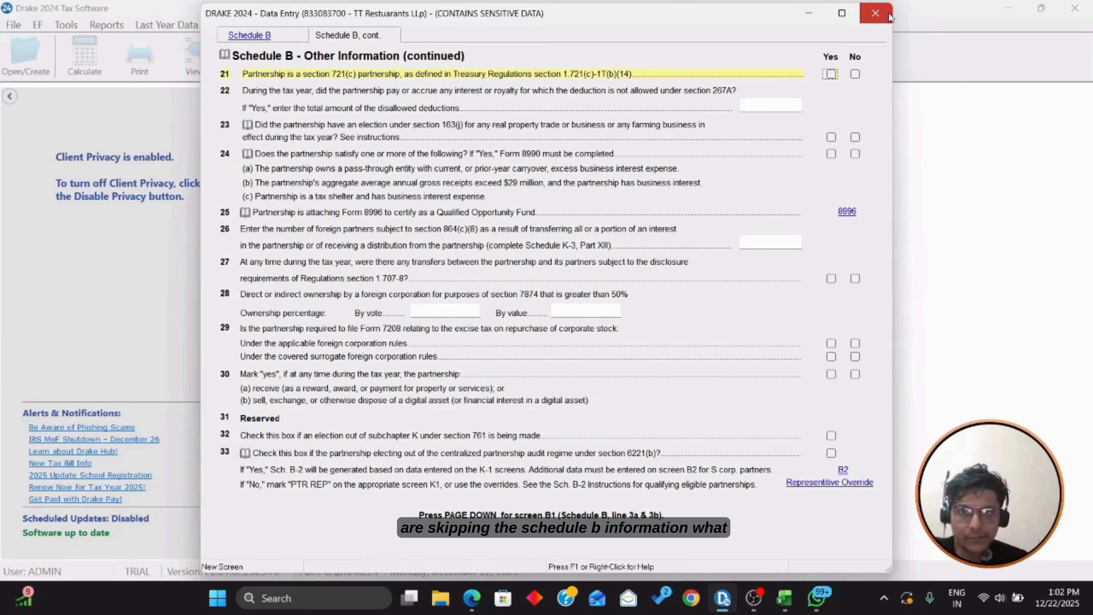
left_click(875, 14)
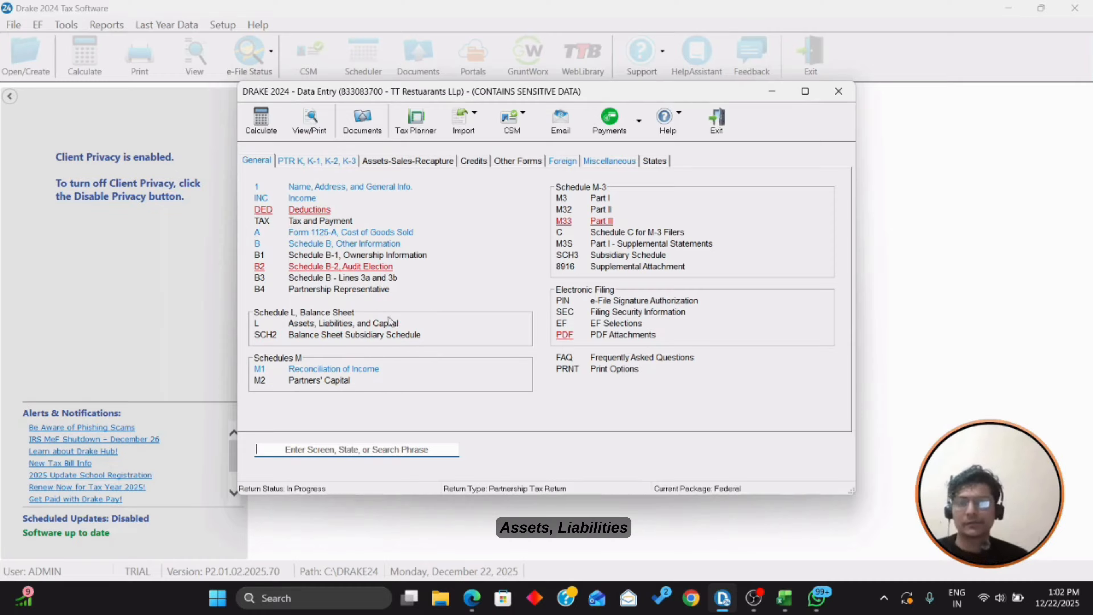
left_click(352, 323)
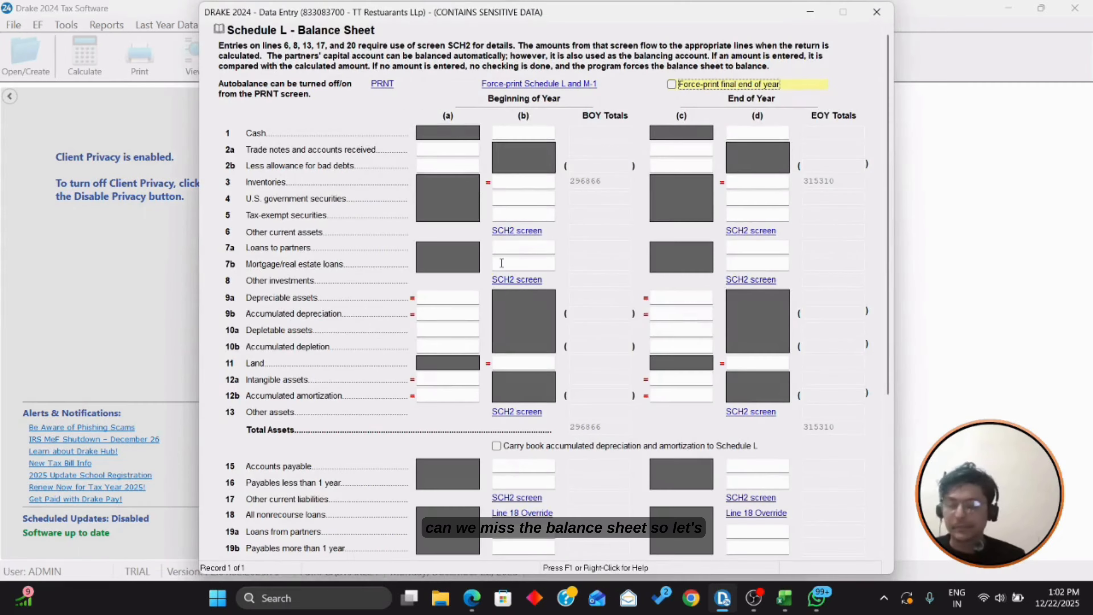
Step: Bring the Excel workpapers to the front and scroll through the workbook
left_click(795, 594)
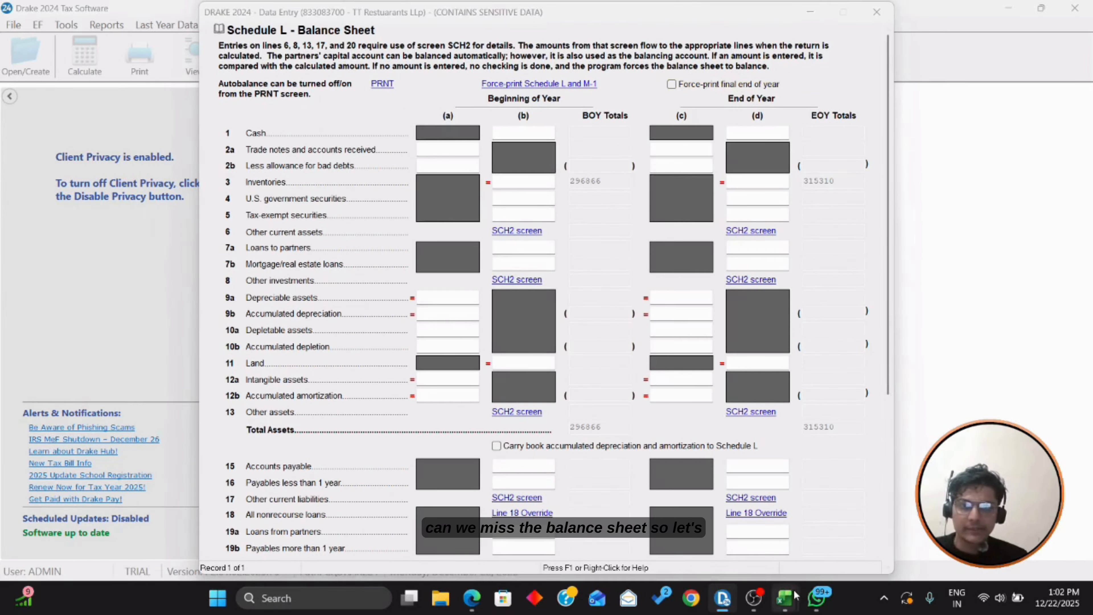
left_click(794, 594)
mouse_move(785, 605)
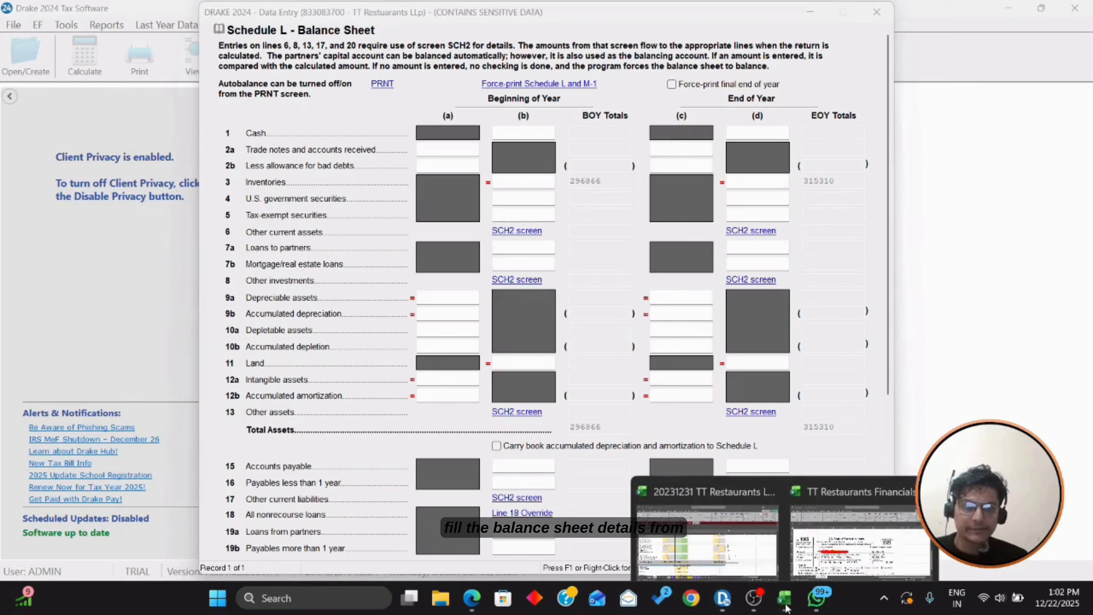
left_click(728, 526)
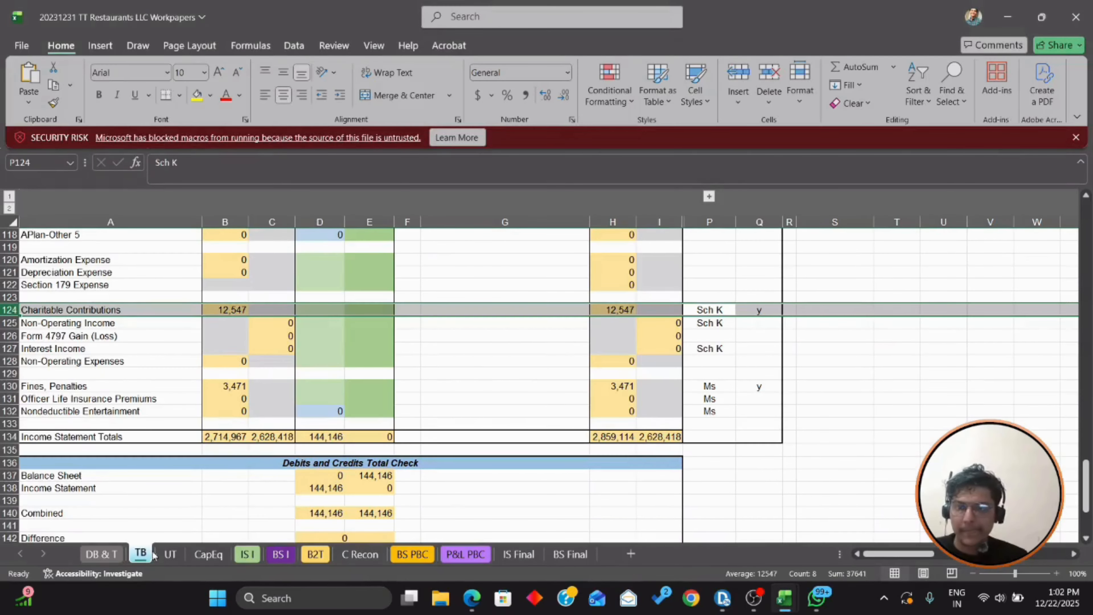
scroll(301, 420, "up", 16)
scroll(303, 421, "up", 20)
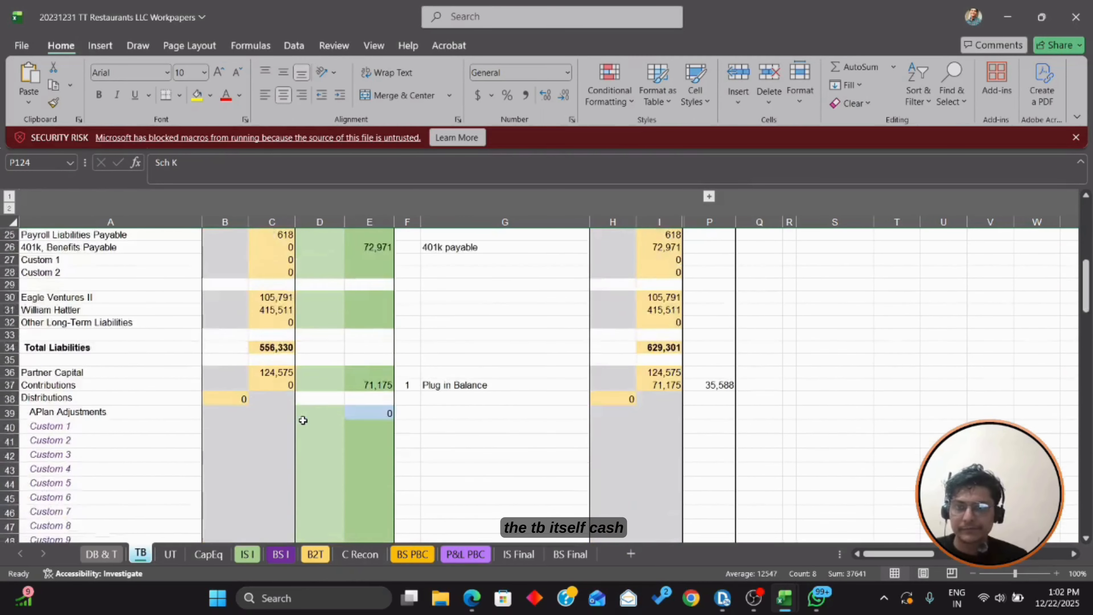
scroll(302, 421, "down", 2)
scroll(303, 421, "up", 1)
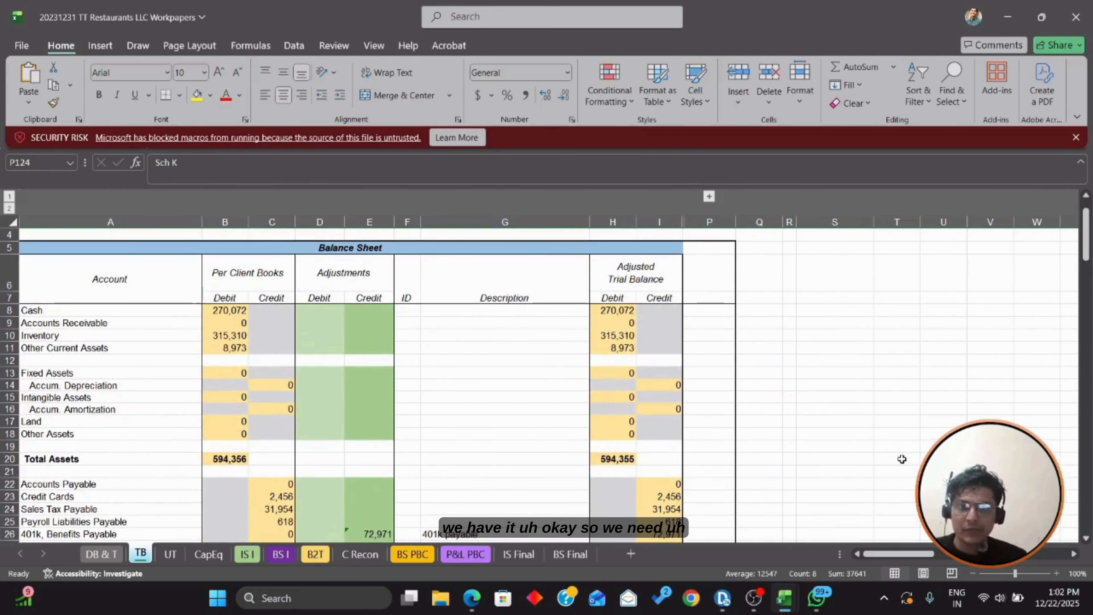
Step: On the BS PBC sheet, check Total Bank Accounts in cell B15, then return to Drake
key("alt+Tab")
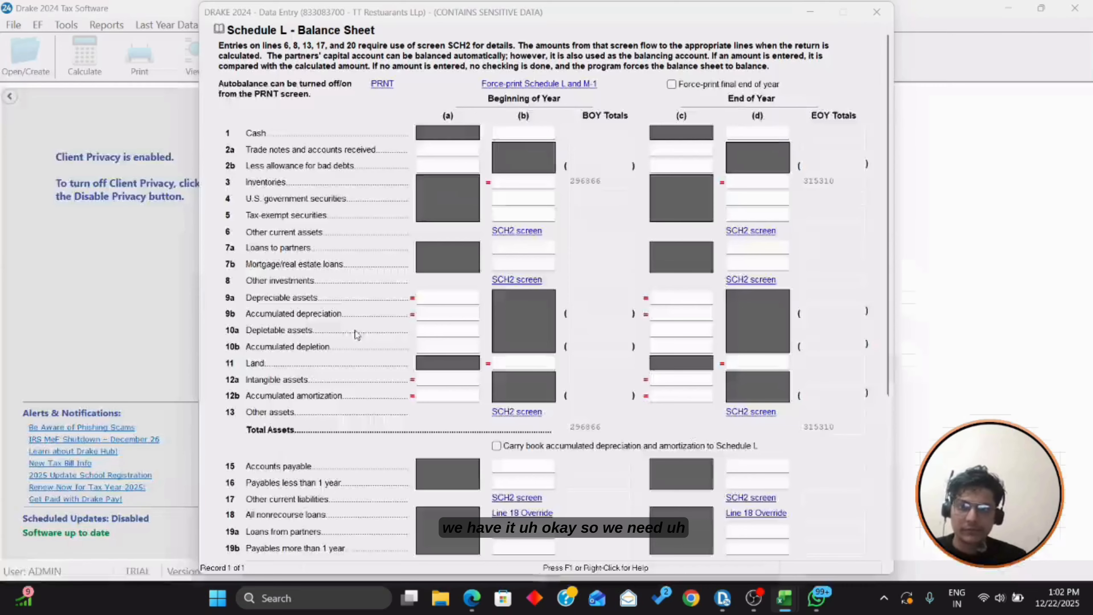
key("alt+Tab")
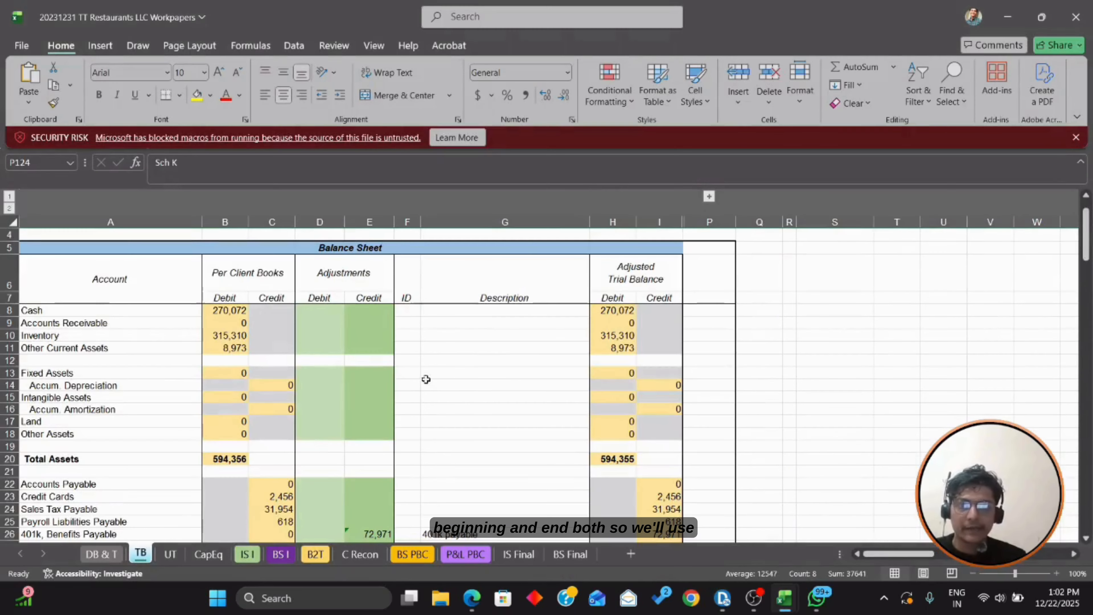
left_click(413, 554)
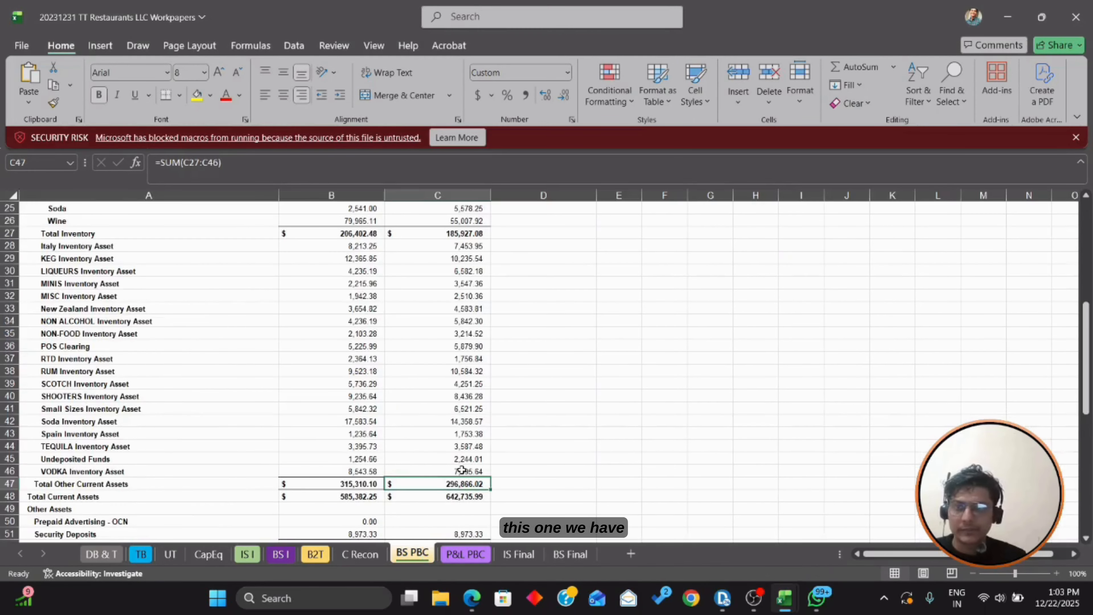
scroll(460, 470, "up", 3)
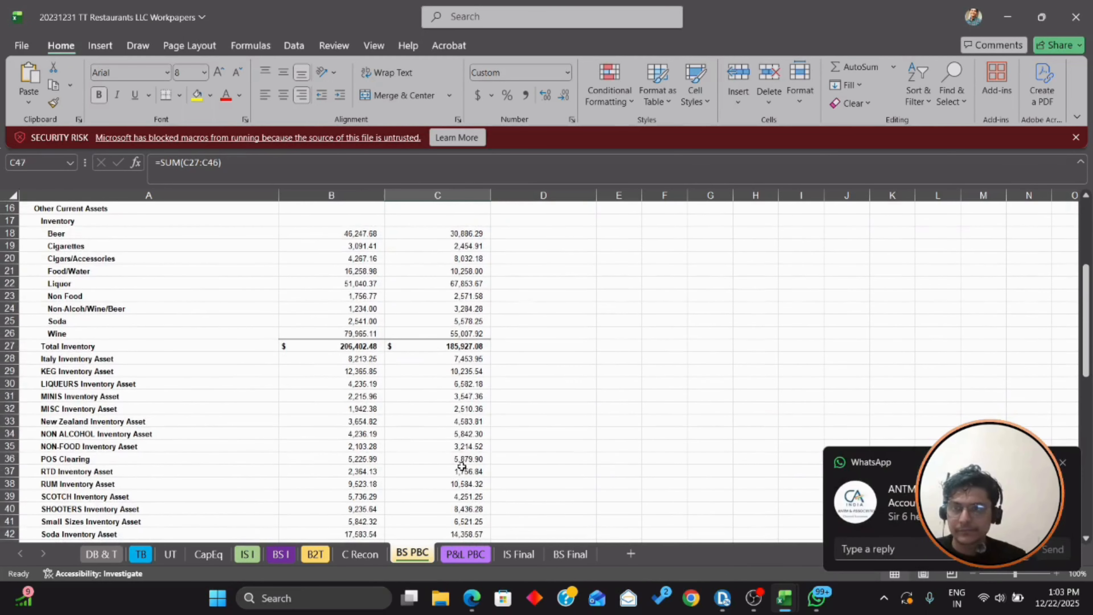
left_click(1062, 463)
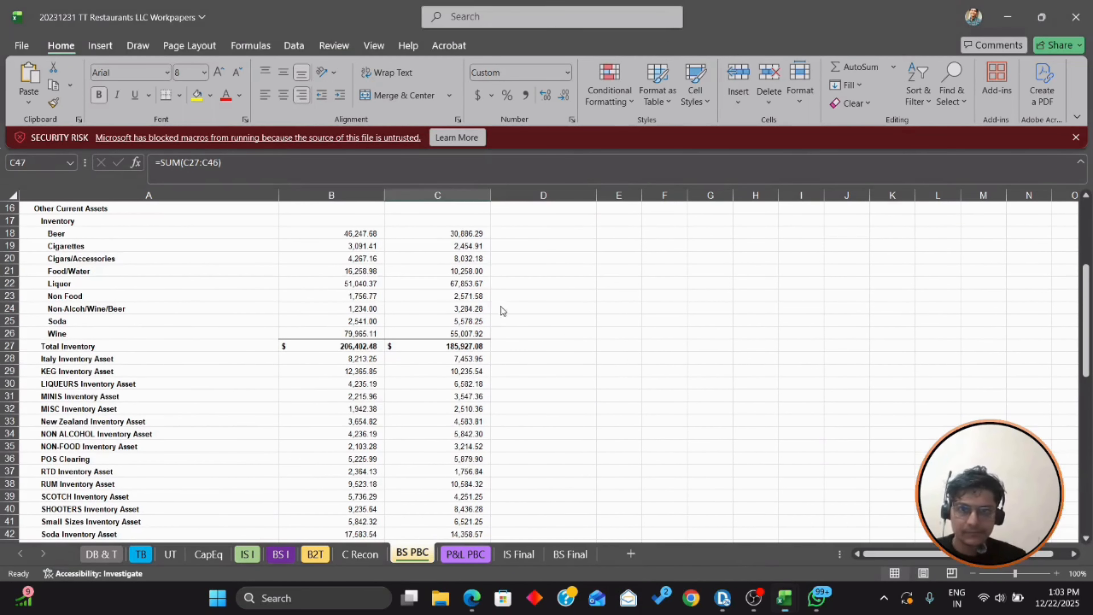
scroll(302, 231, "up", 1)
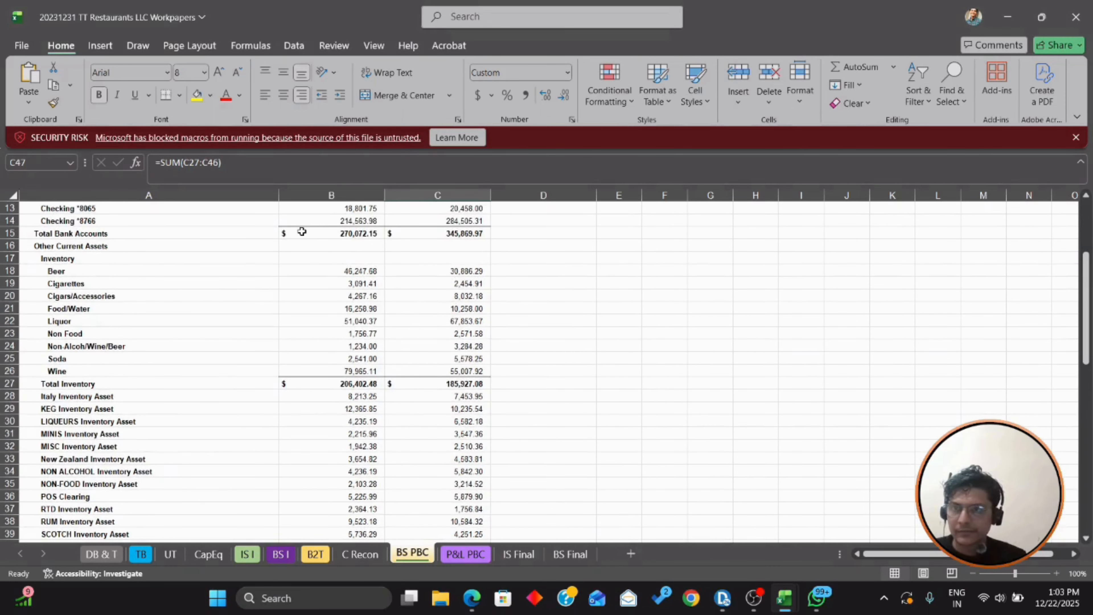
left_click(361, 234)
key("alt+Tab")
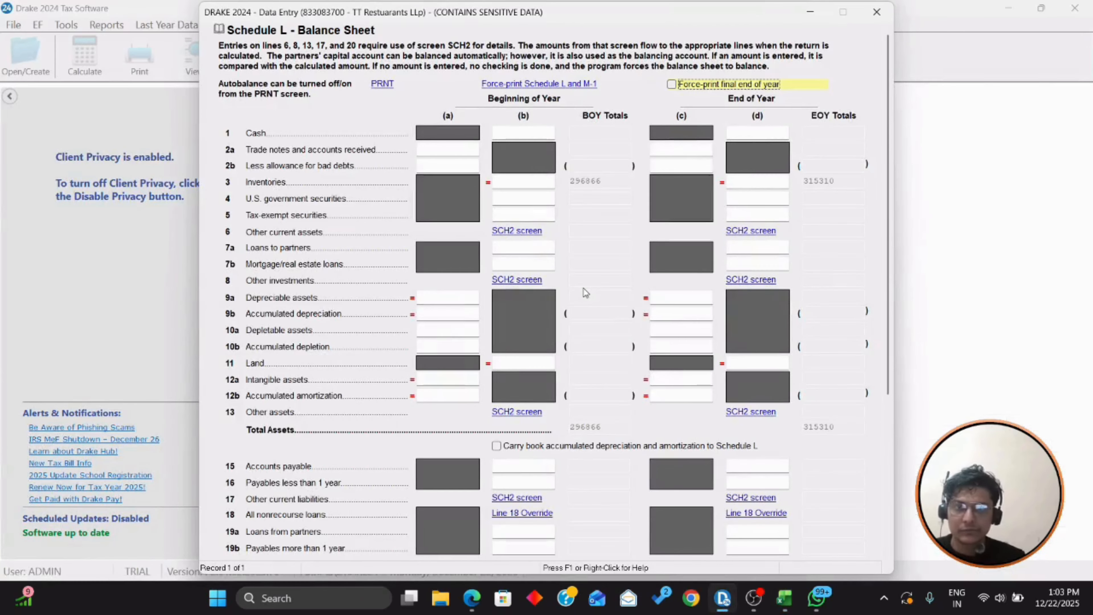
Step: Enter Schedule L line 1 cash: 345,870 beginning and 270,072 end of year
left_click(753, 136)
type("2")
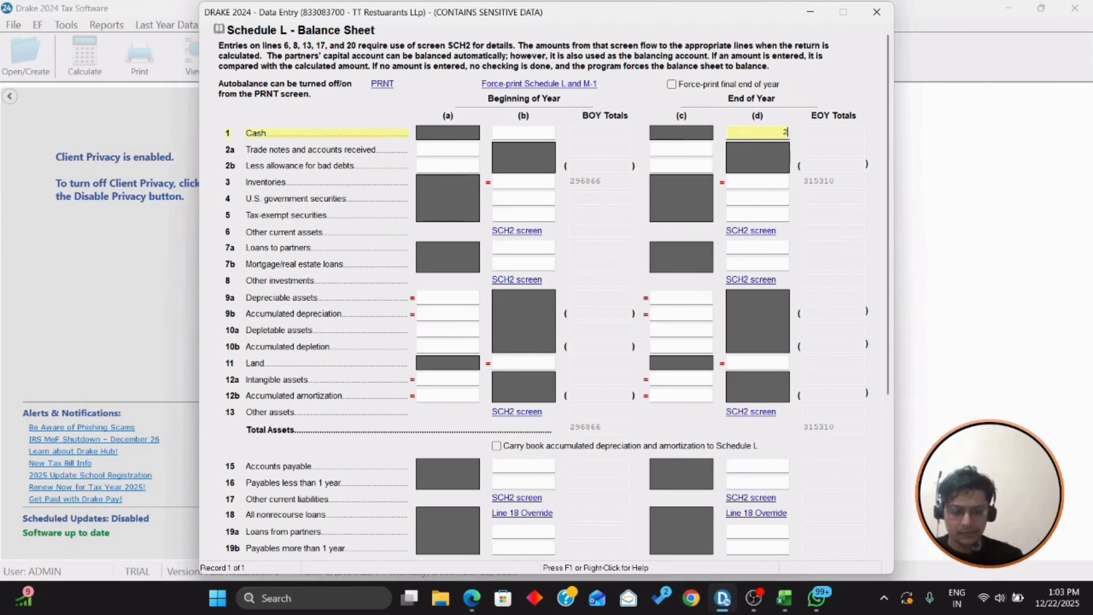
type("70072")
key("Tab")
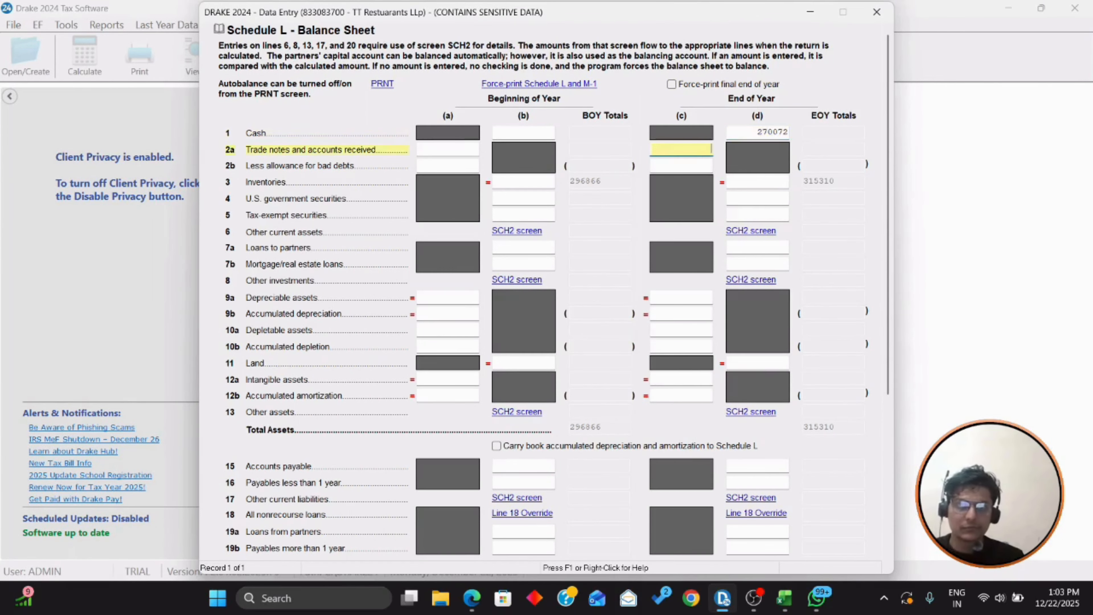
left_click(533, 134)
key("alt+Tab")
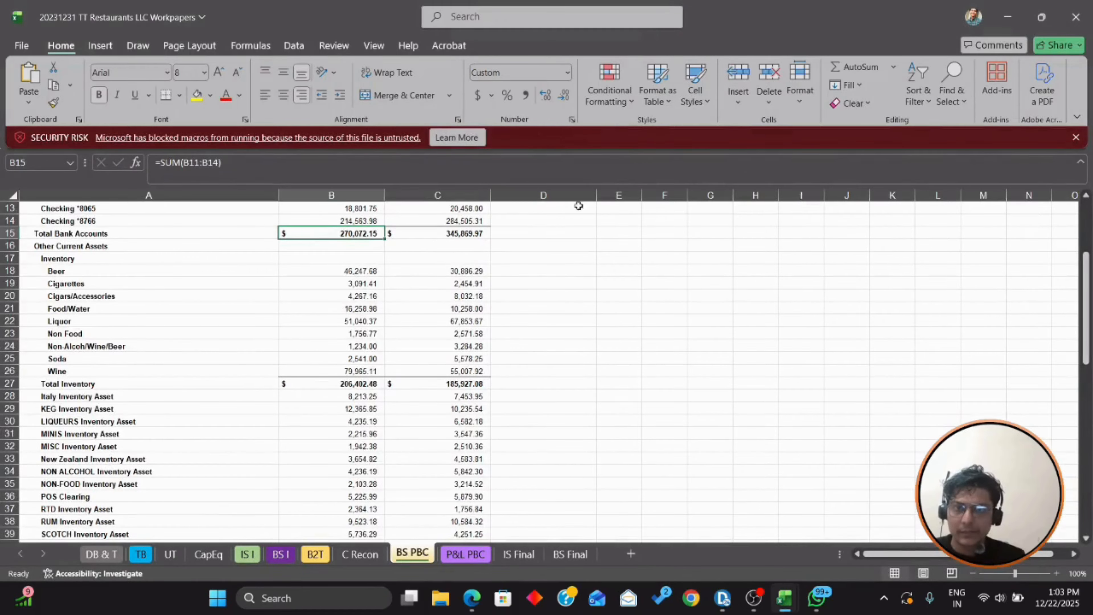
key("alt+Tab")
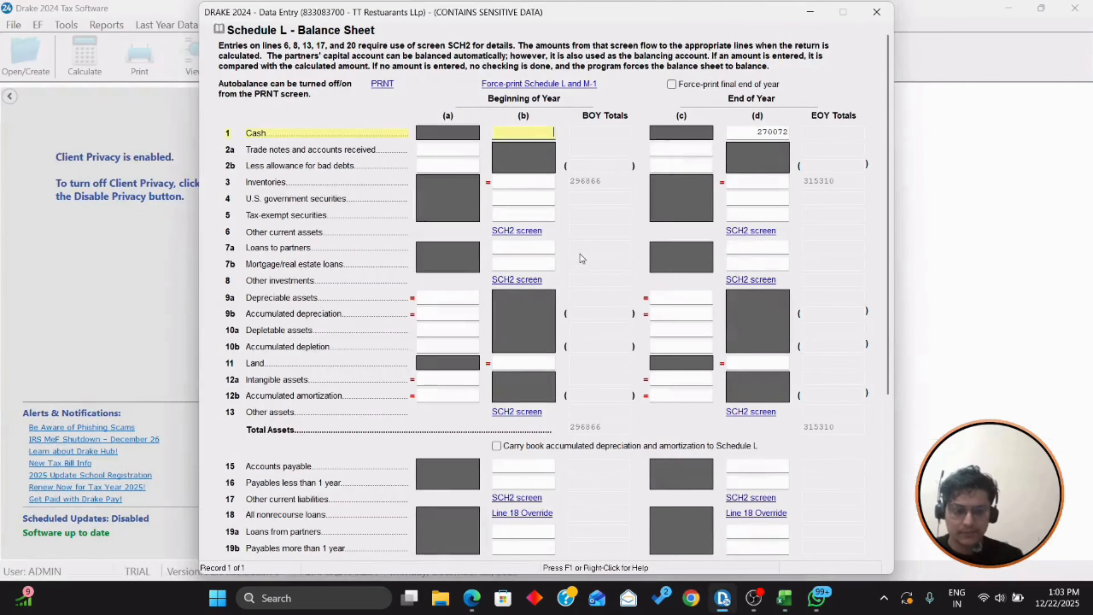
type("345870")
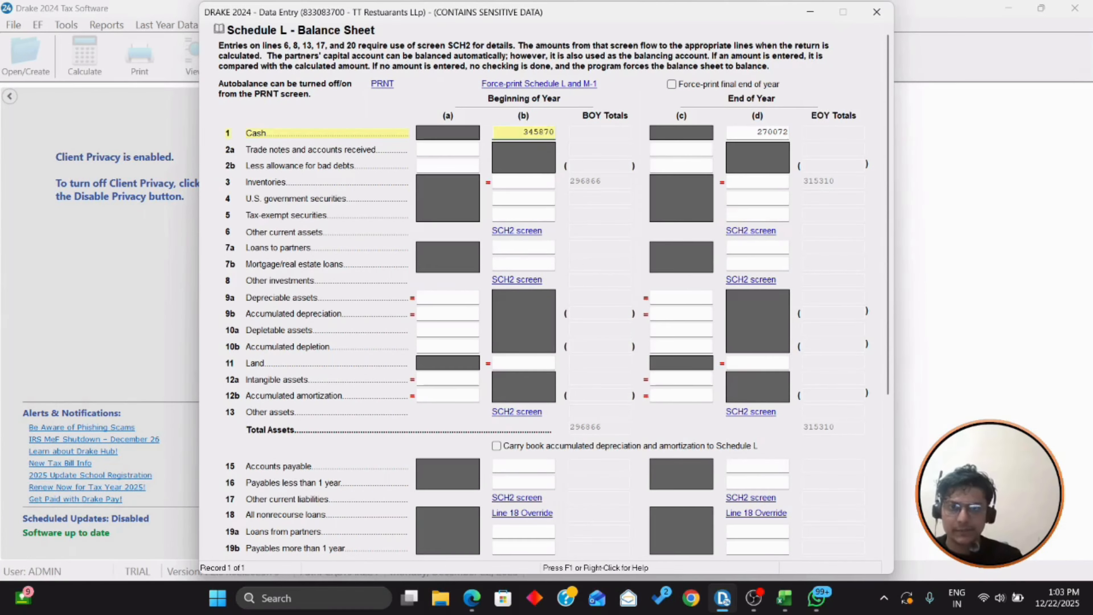
key("Tab")
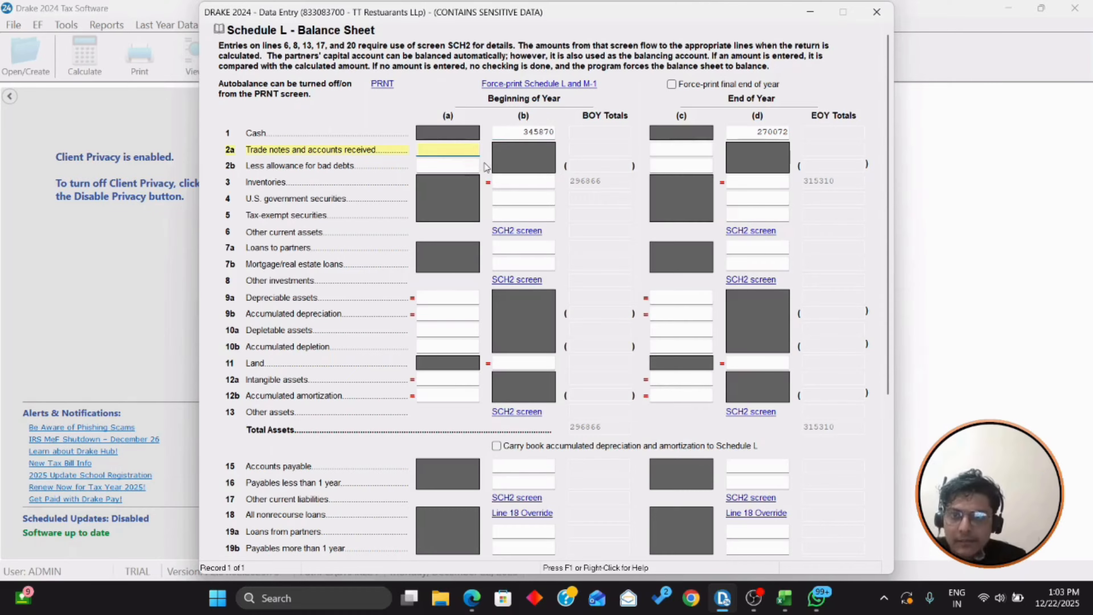
Step: Enter line 3 inventories of 296,866 beginning and 315,310 end, then open line 6's SCH2
left_click(525, 181)
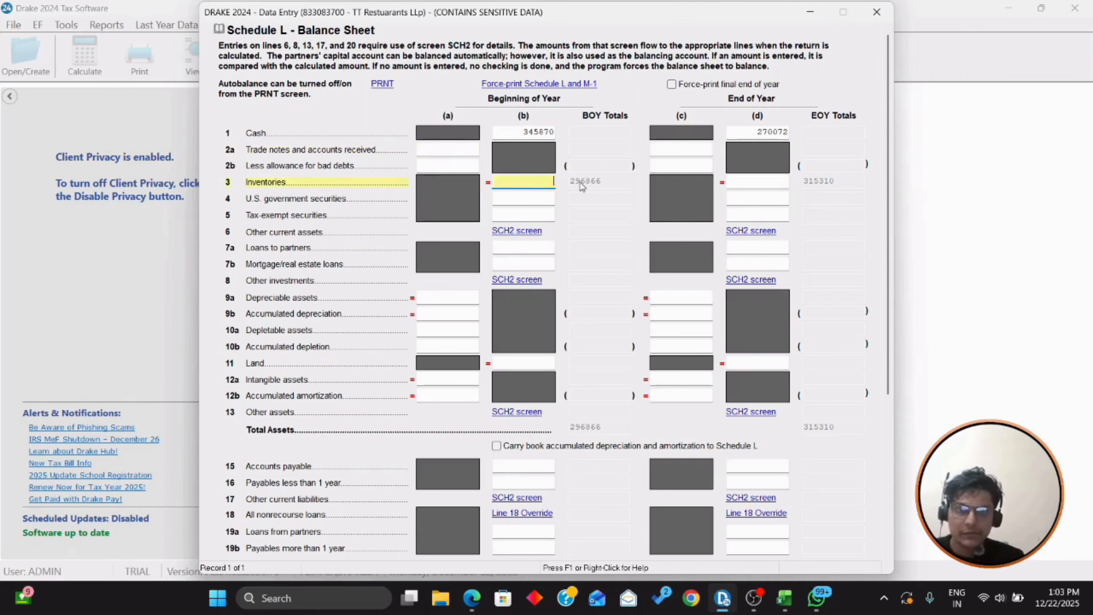
type("29")
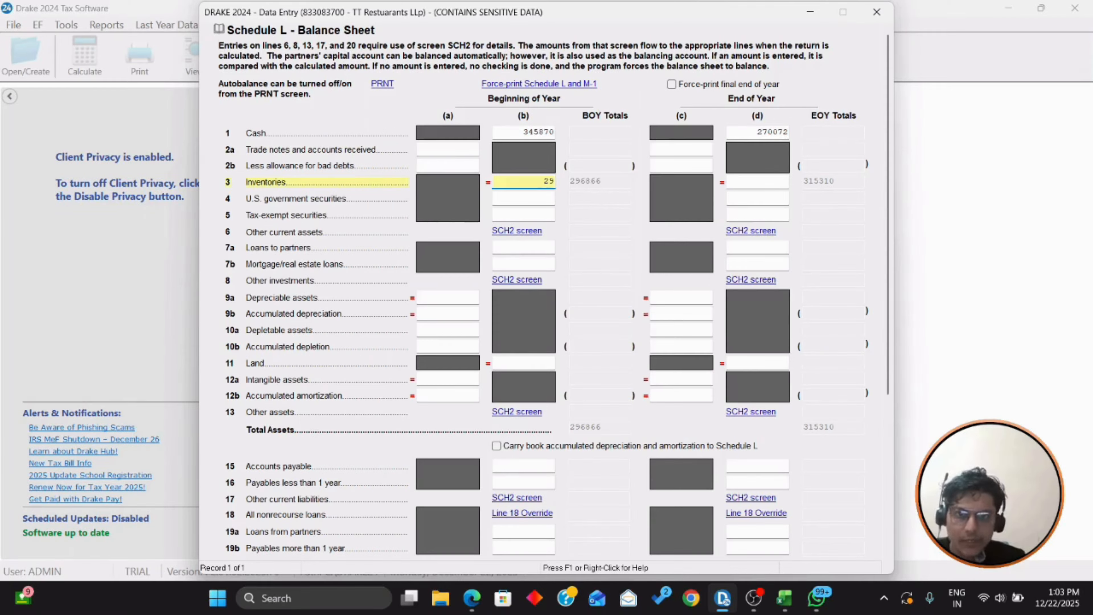
type("6866")
key("Tab")
key("Tab")
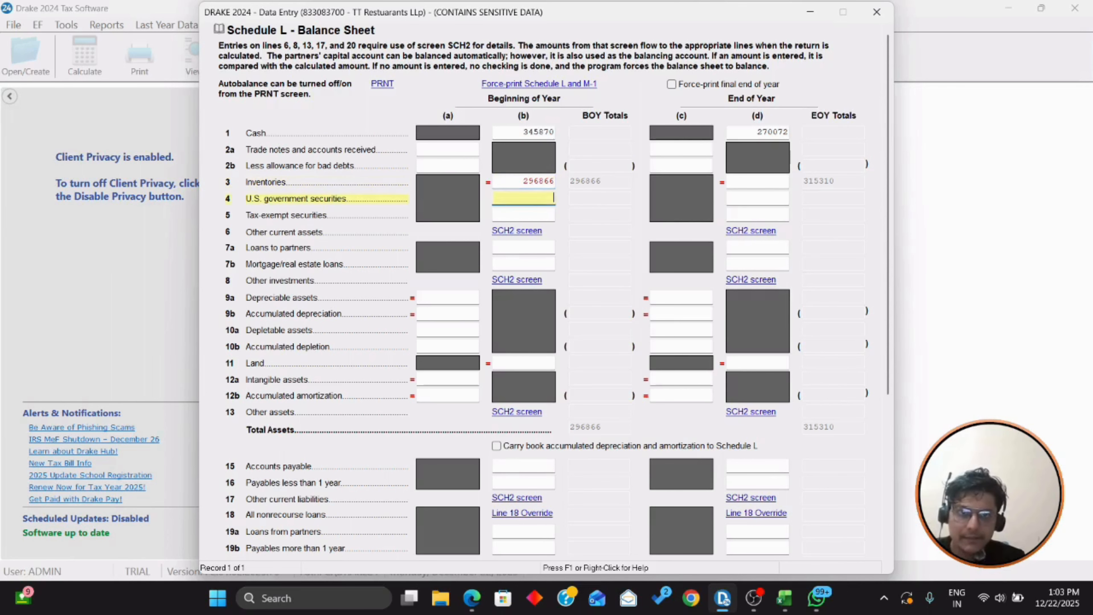
left_click(782, 181)
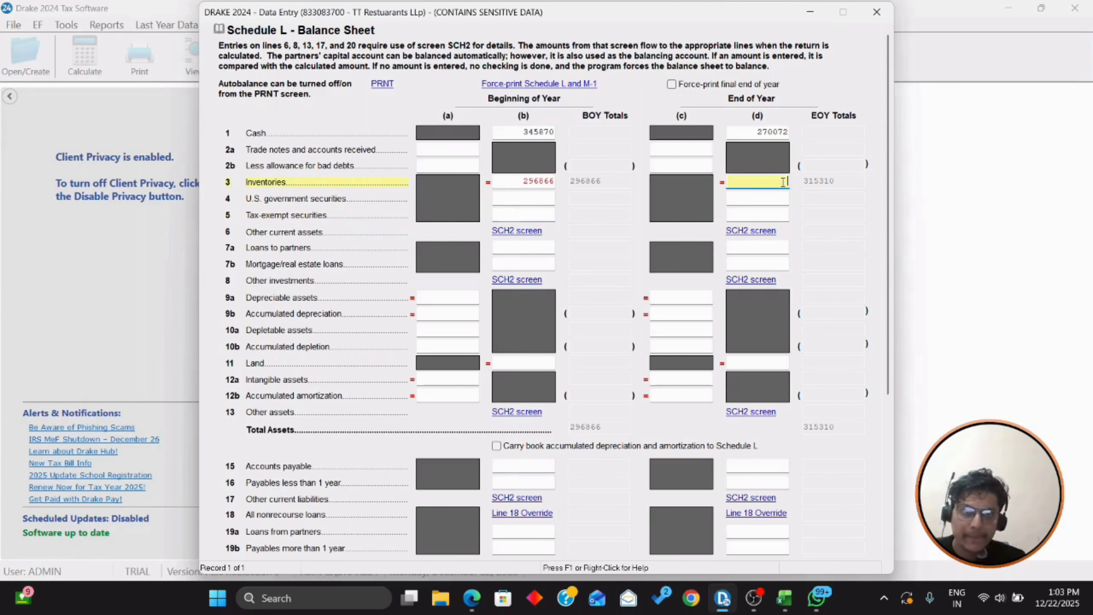
type("315310")
key("Tab")
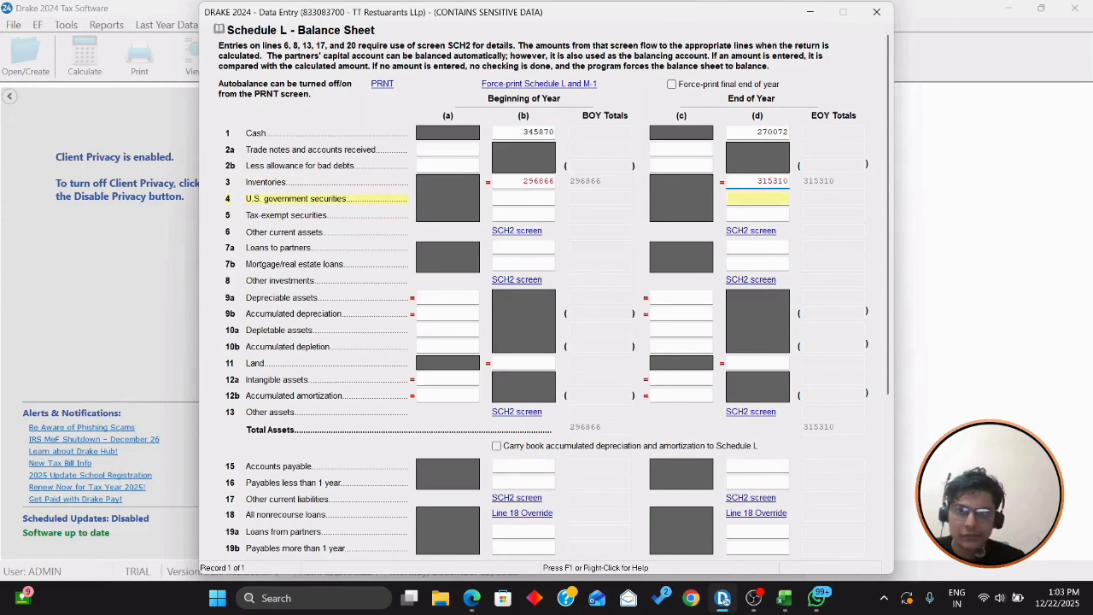
key("Tab")
key("Tab")
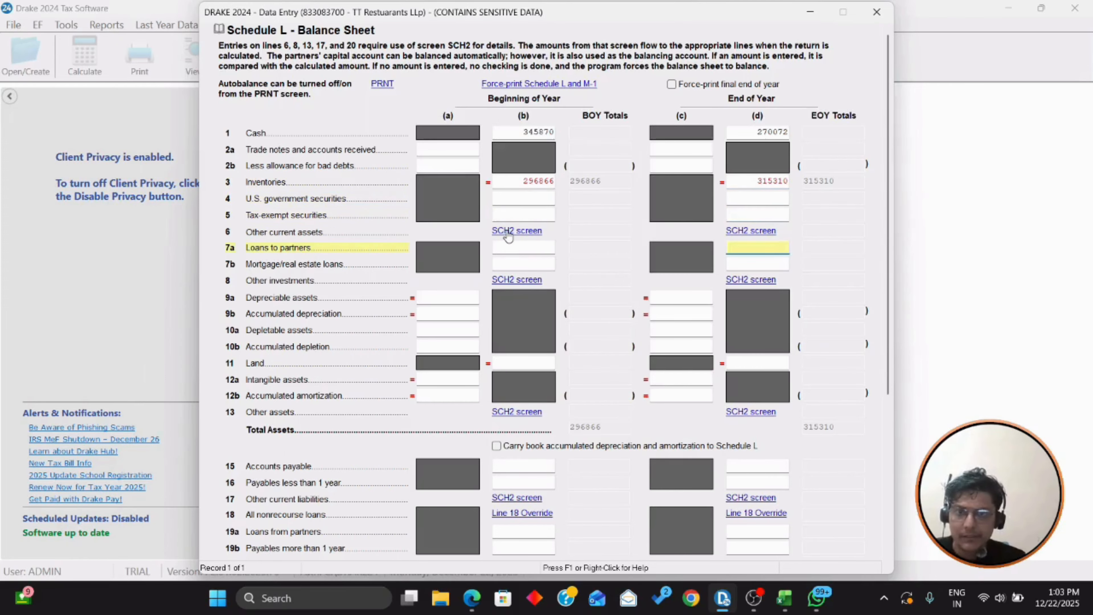
left_click(507, 233)
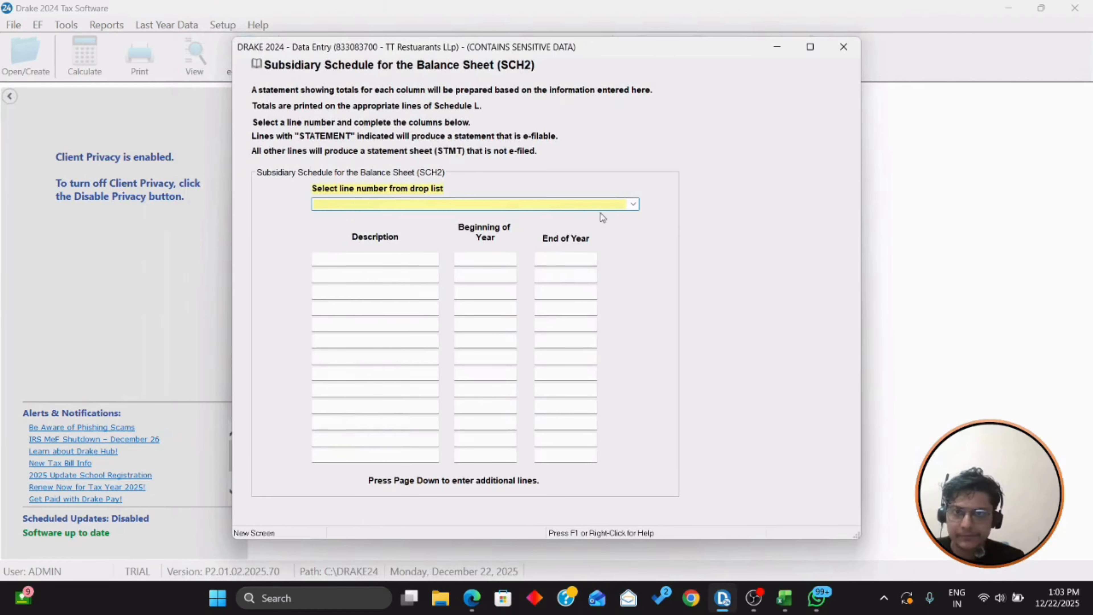
Step: Assign the SCH2 entry to line 6 Other Current Assets and describe it as Security Deposits
left_click(603, 205)
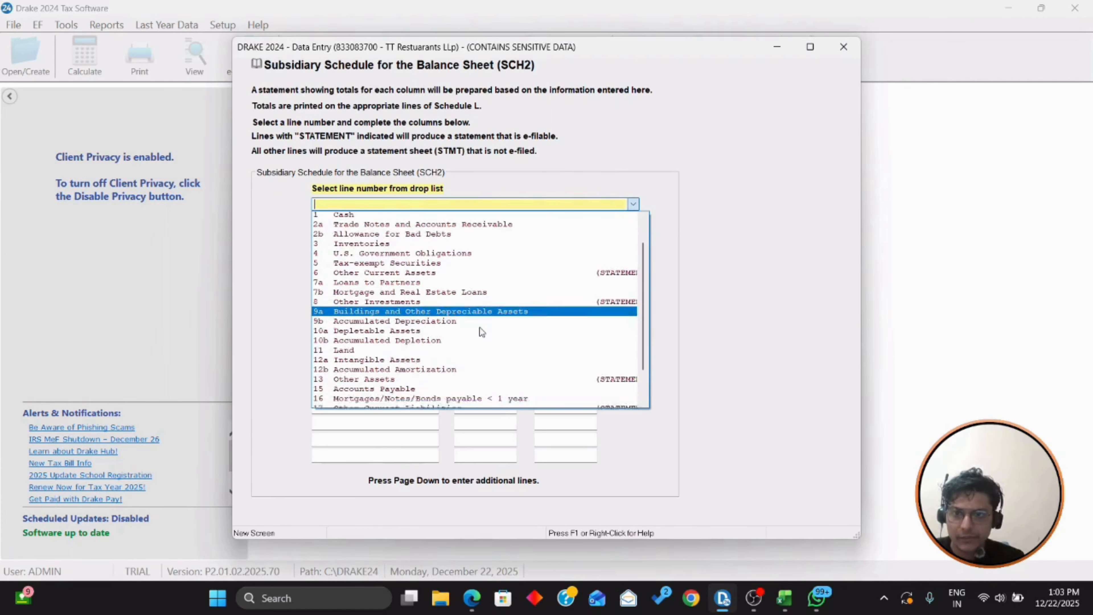
scroll(480, 331, "down", 2)
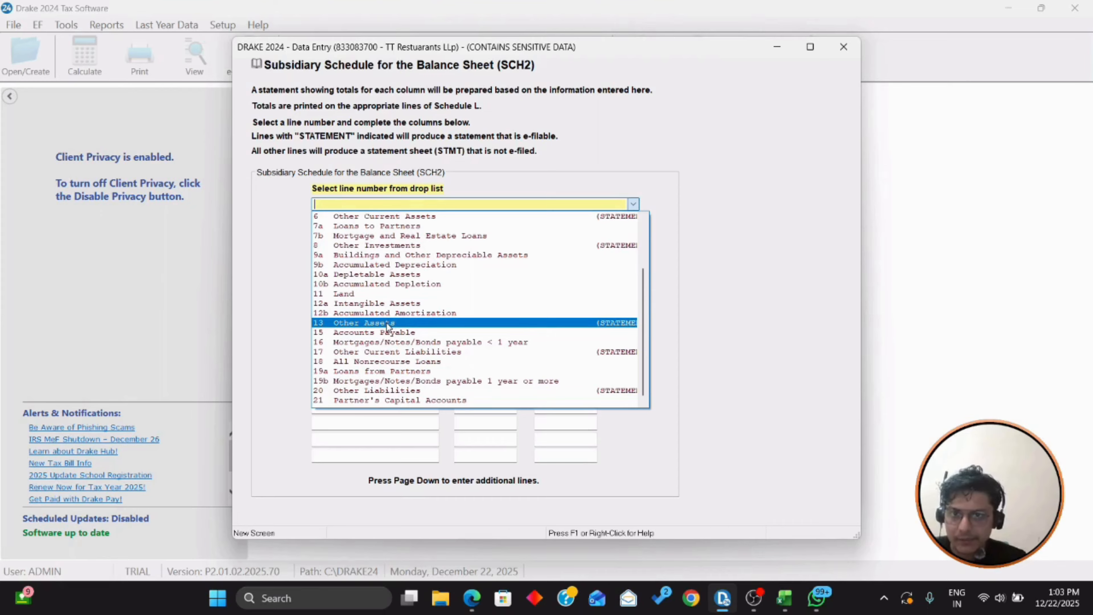
scroll(388, 340, "up", 2)
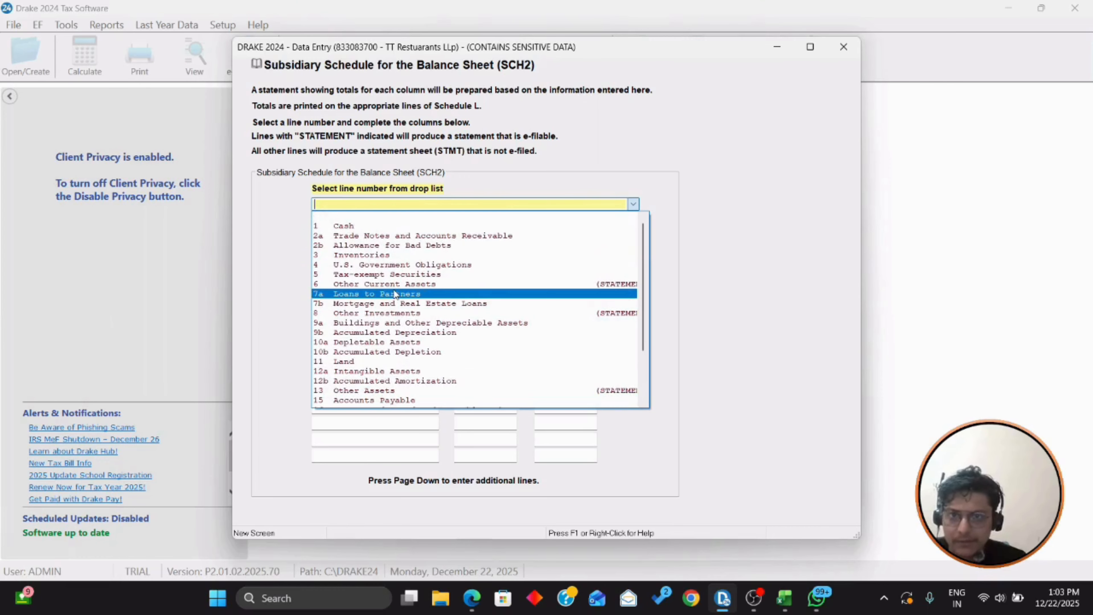
left_click(393, 284)
left_click(400, 262)
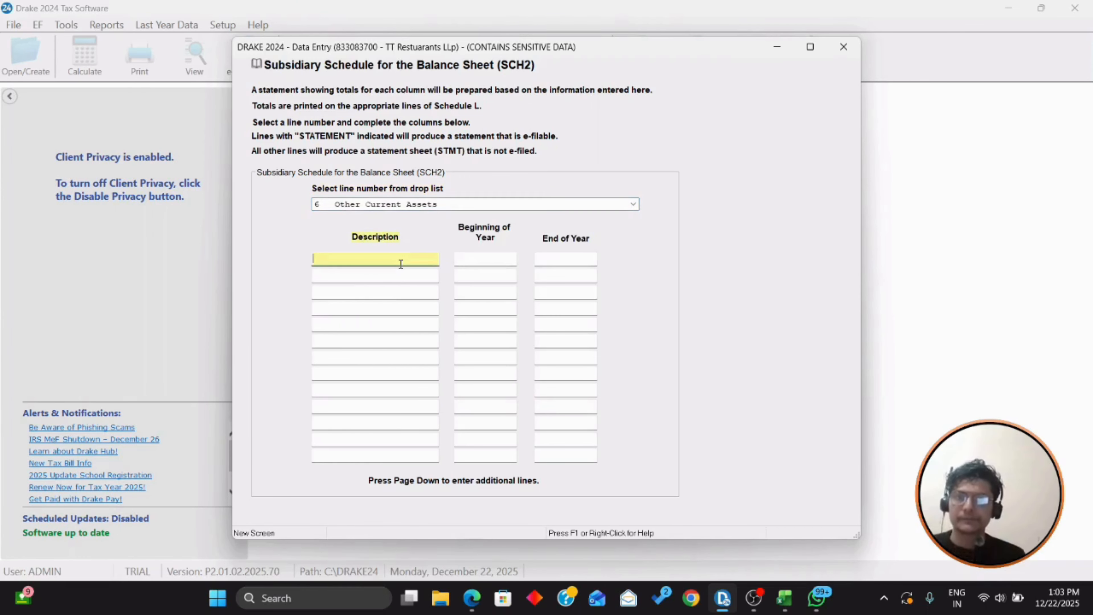
type("Securiy De")
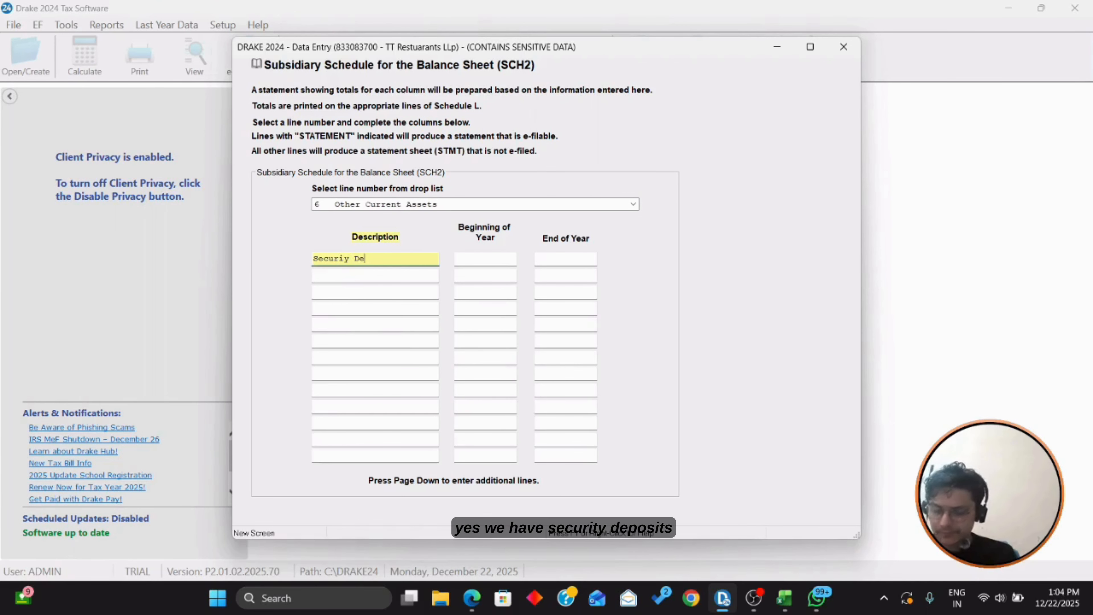
type("posits")
key("Tab")
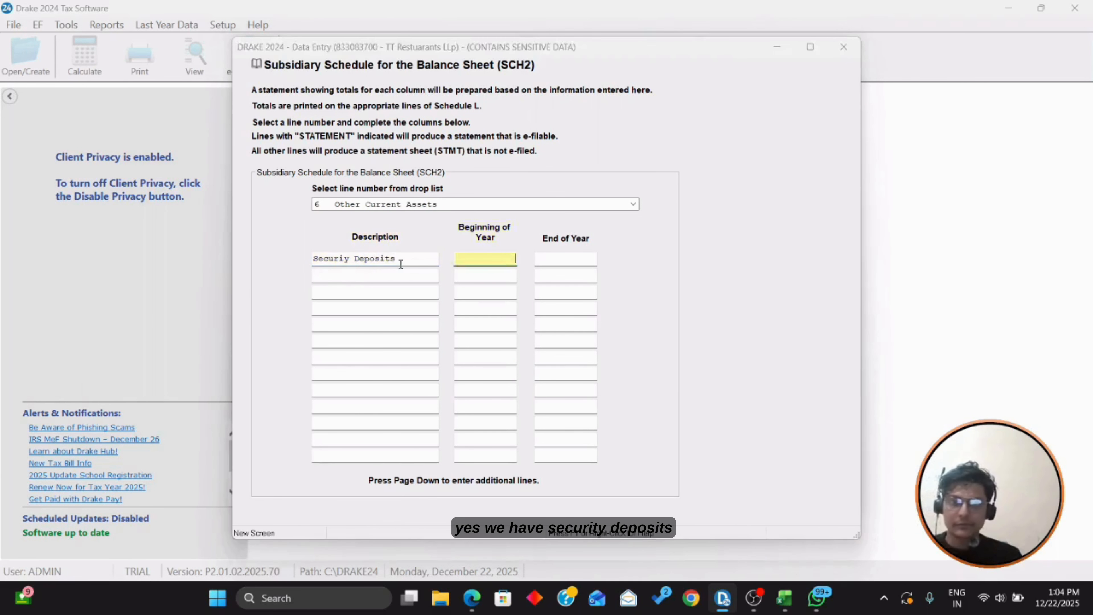
Step: Enter Security Deposits of 8973 for both beginning and end of year
key("alt+Tab")
scroll(282, 286, "down", 2)
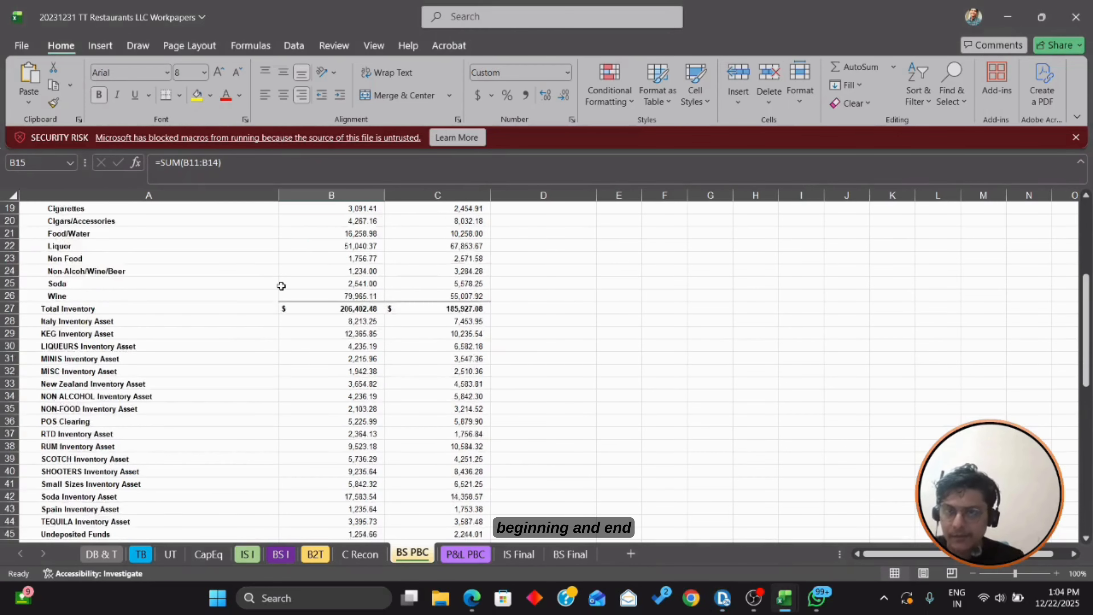
scroll(282, 286, "down", 6)
scroll(282, 286, "down", 3)
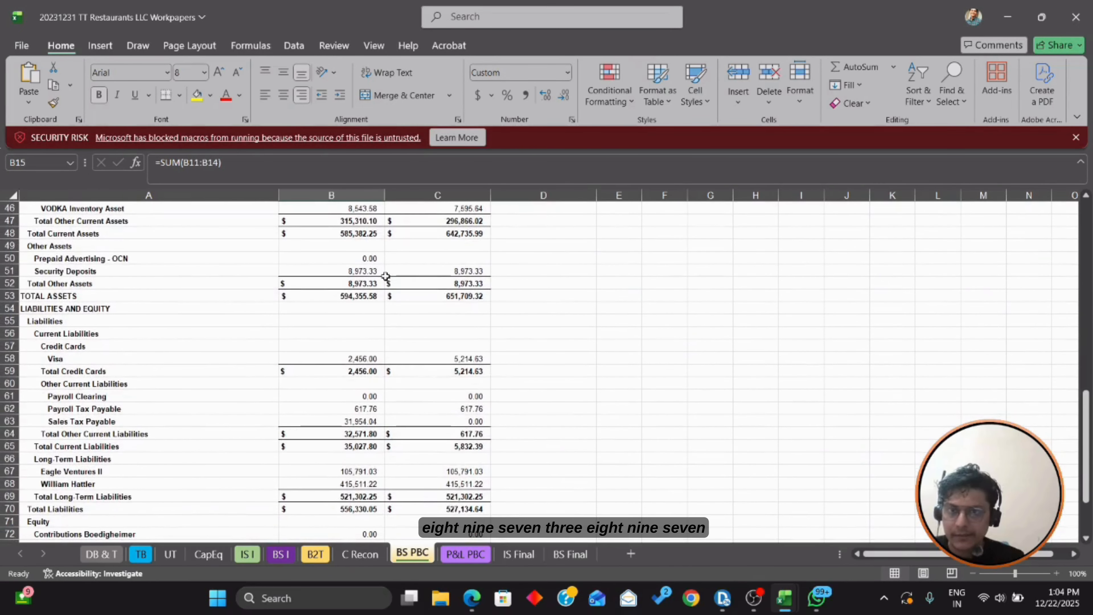
key("alt+Tab")
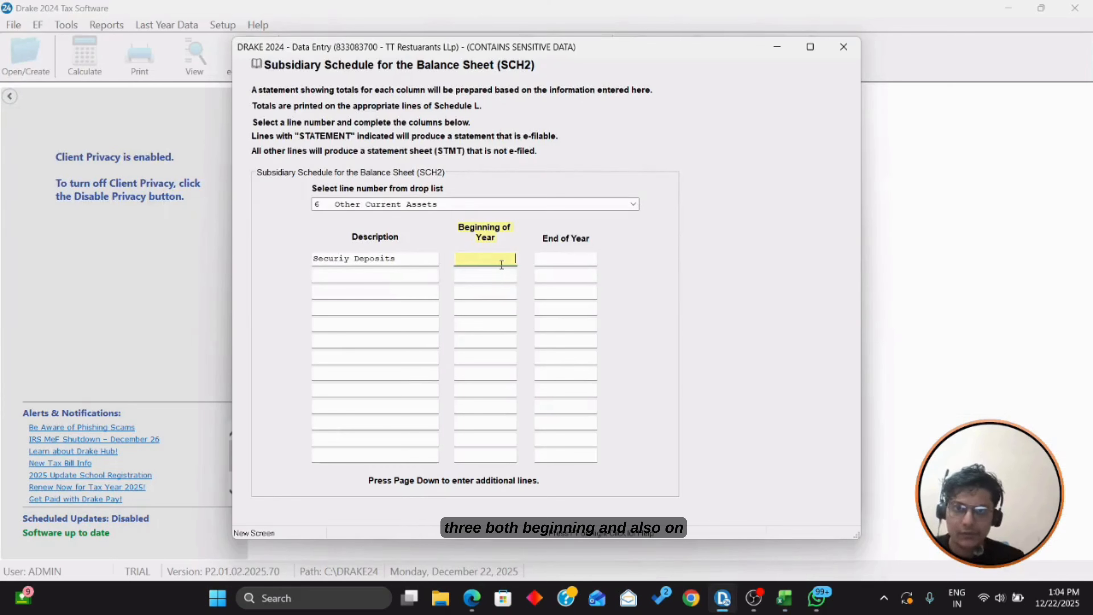
type("8973")
key("Tab")
type("8973")
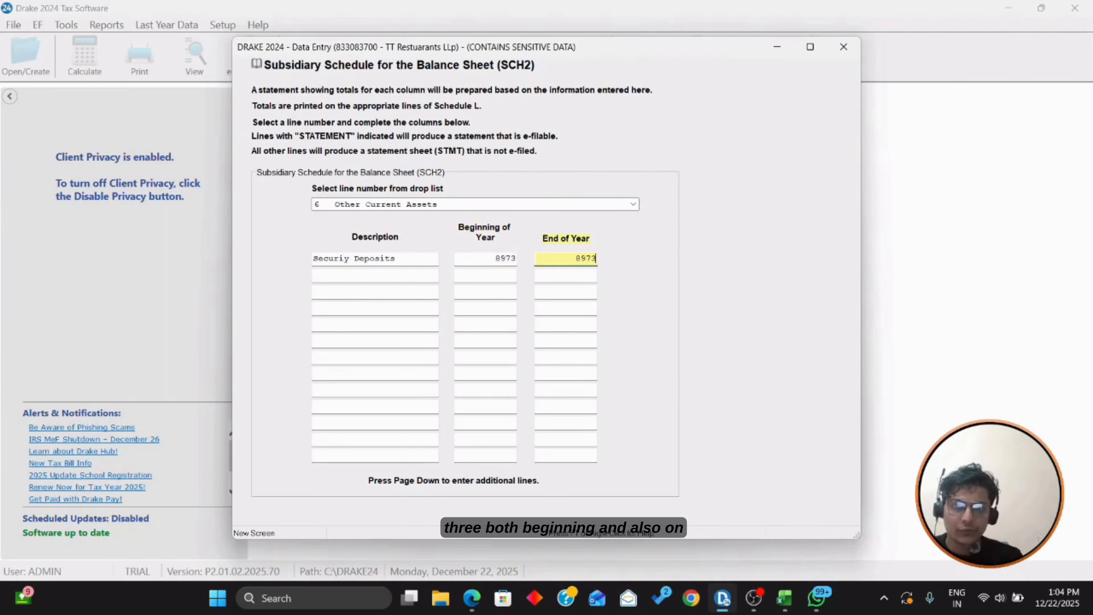
key("Tab")
Step: Review the remaining assets in the workpapers, then start a new blank SCH2 screen
key("alt+Tab")
scroll(497, 264, "down", 1)
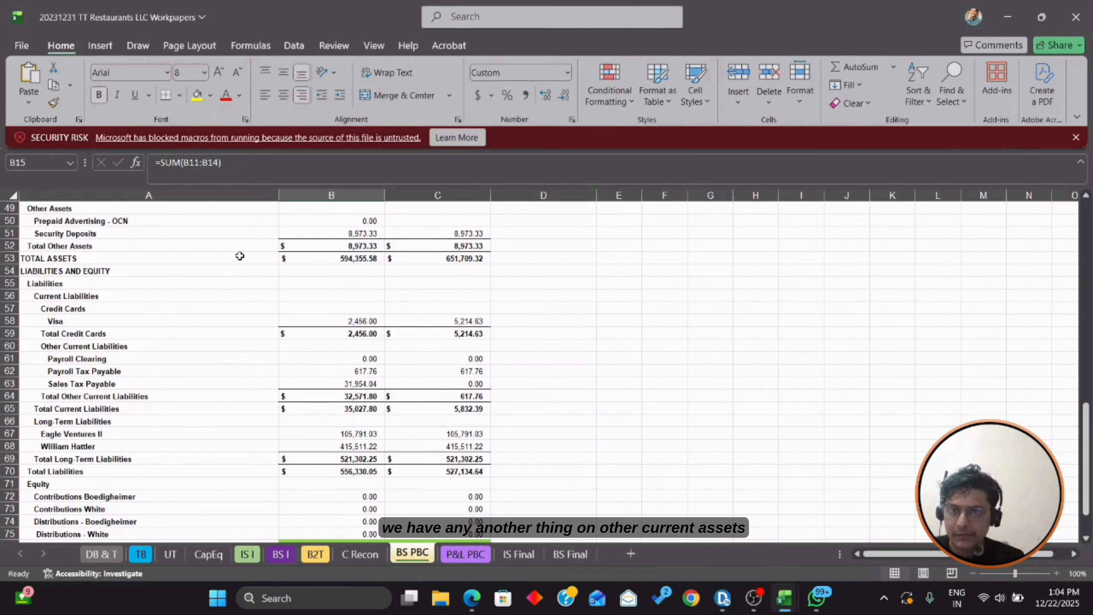
scroll(261, 313, "down", 1)
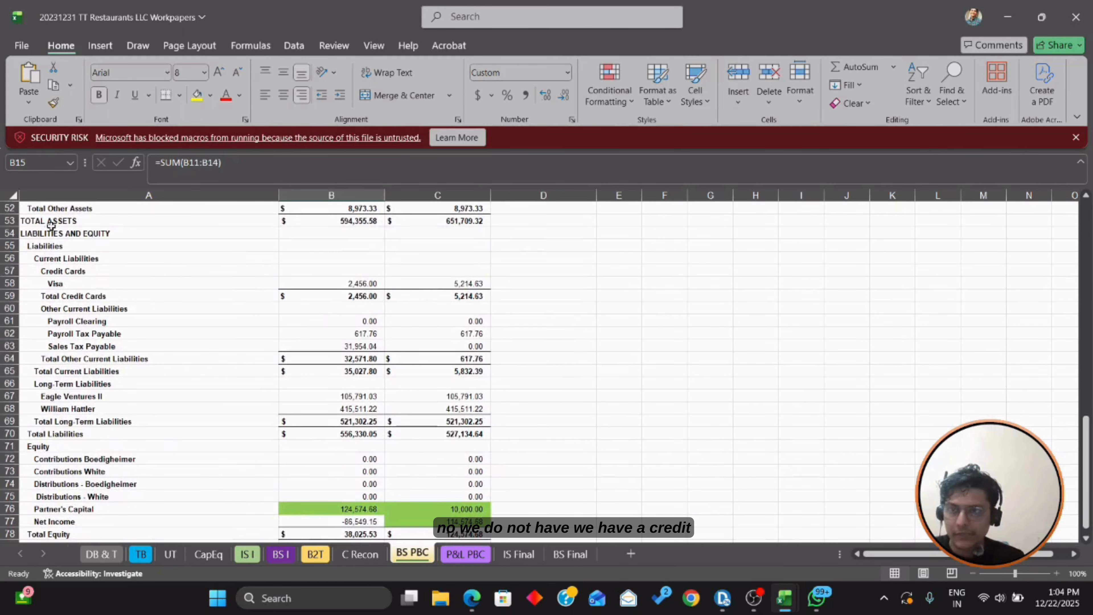
scroll(459, 326, "down", 1)
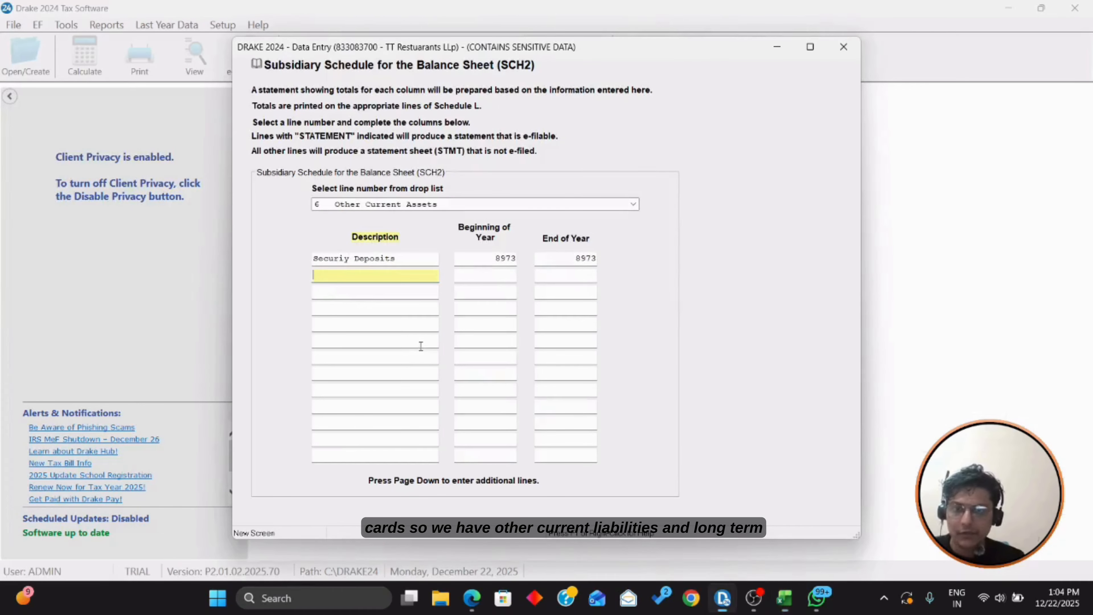
key("alt+Tab")
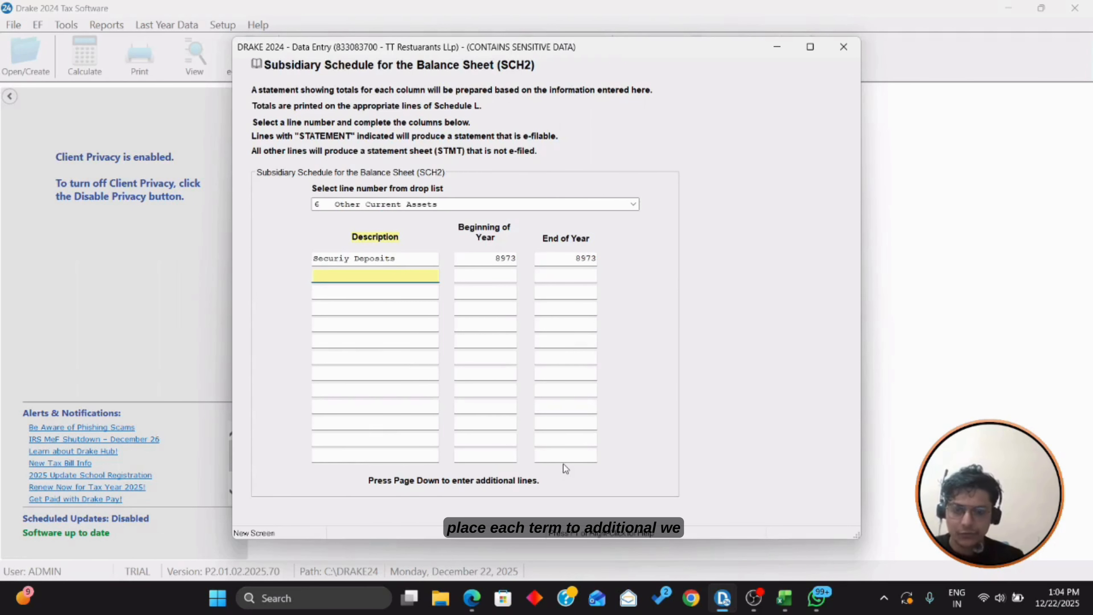
key("Page_Down")
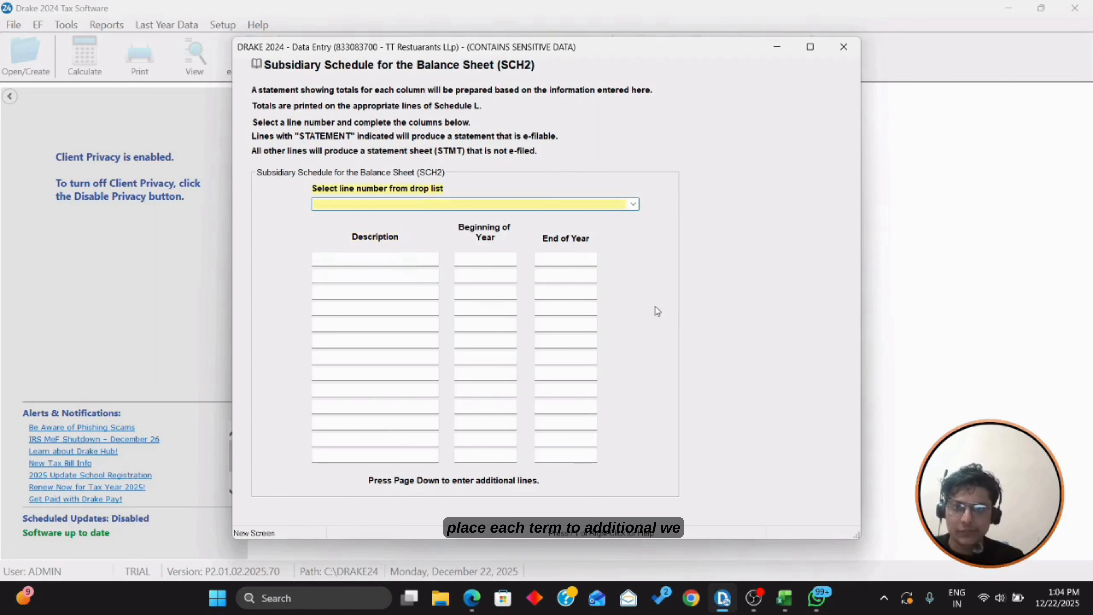
Step: Add an SCH2 entry for line 17 Other Current Liabilities
left_click(634, 204)
scroll(467, 314, "down", 2)
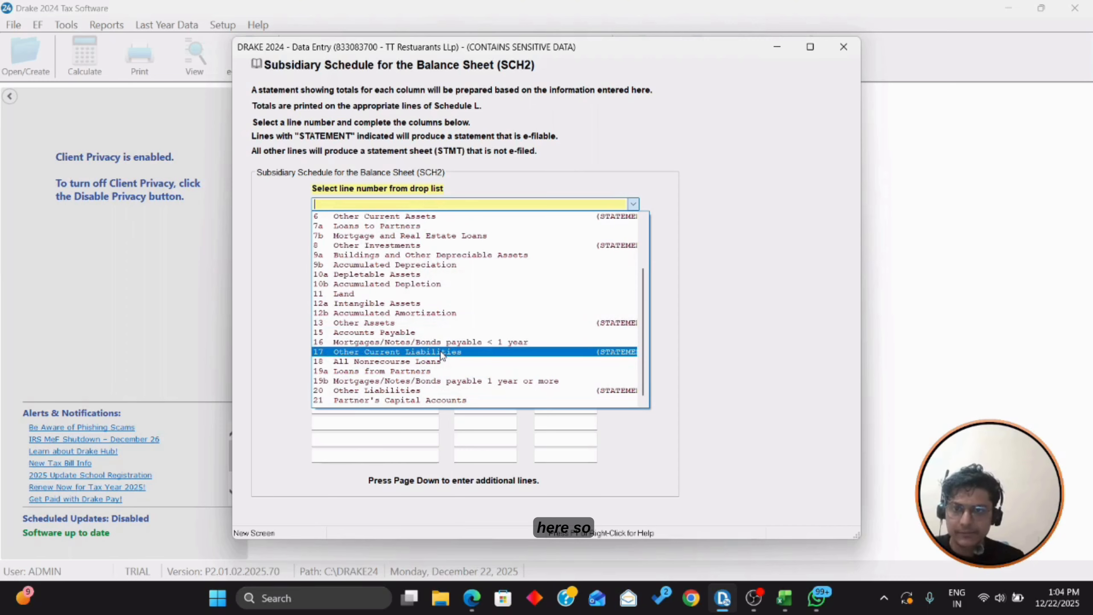
left_click(441, 351)
Step: Enter Credit Cards with beginning-of-year 5215 and end-of-year 2456 from the workpaper
left_click(361, 258)
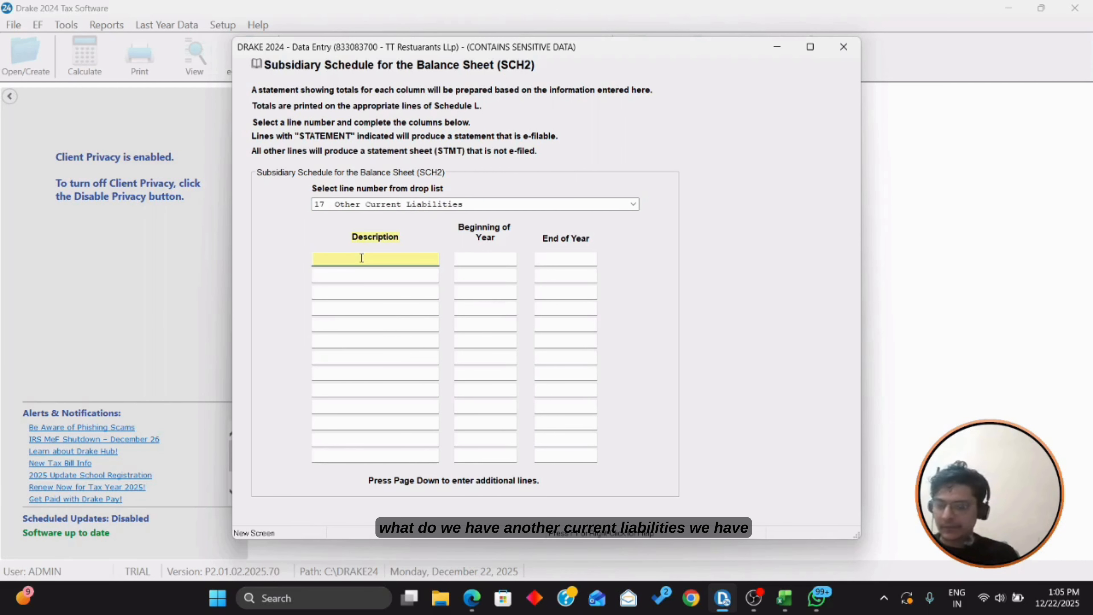
key("alt+Tab")
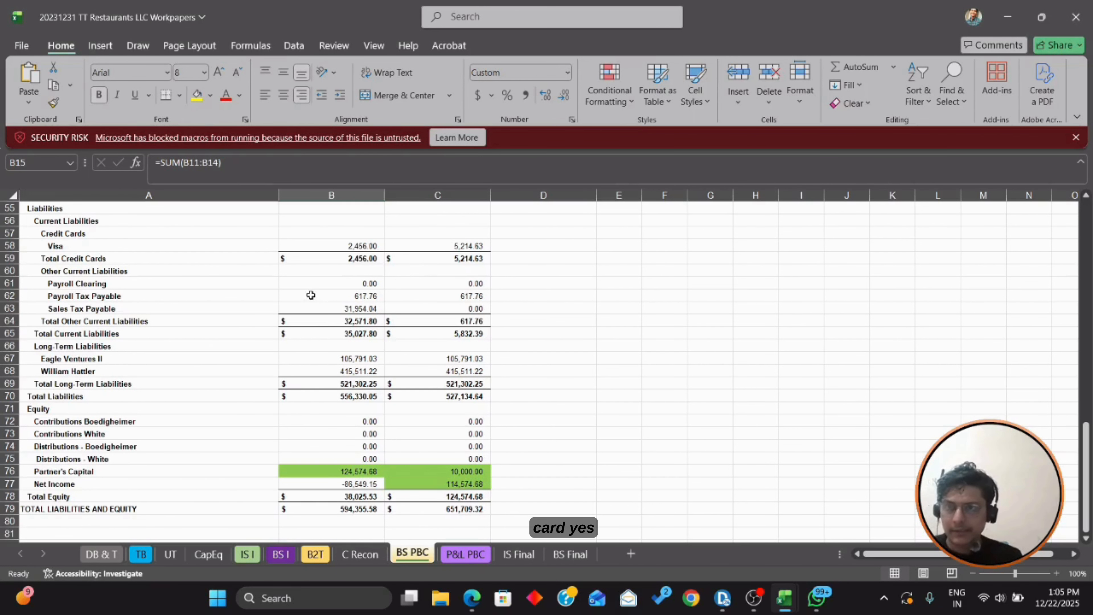
left_click(340, 246)
key("alt+Tab")
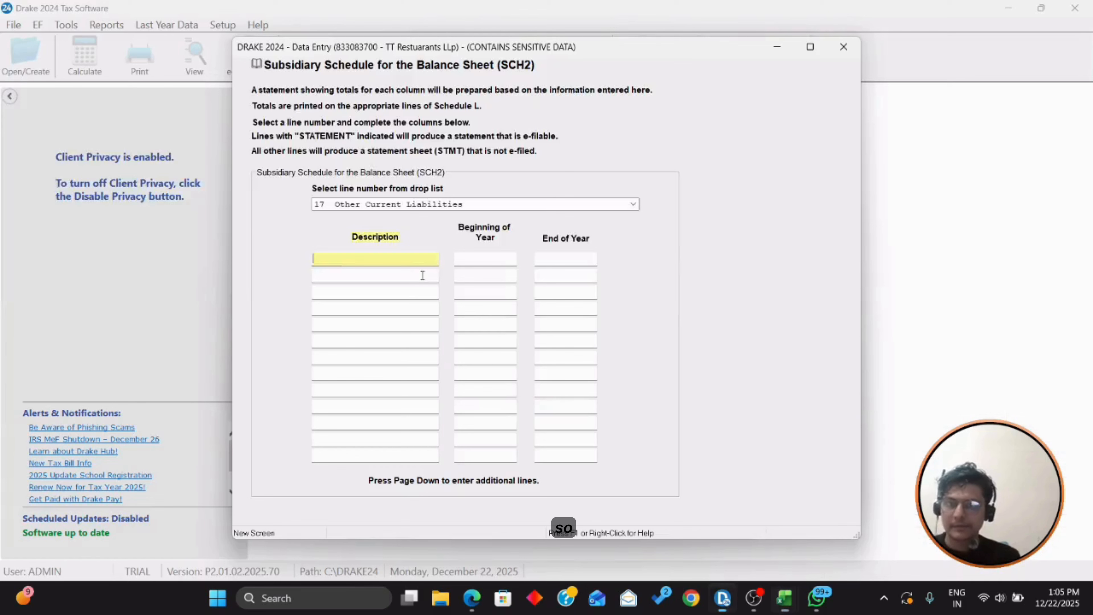
type("Credit Car")
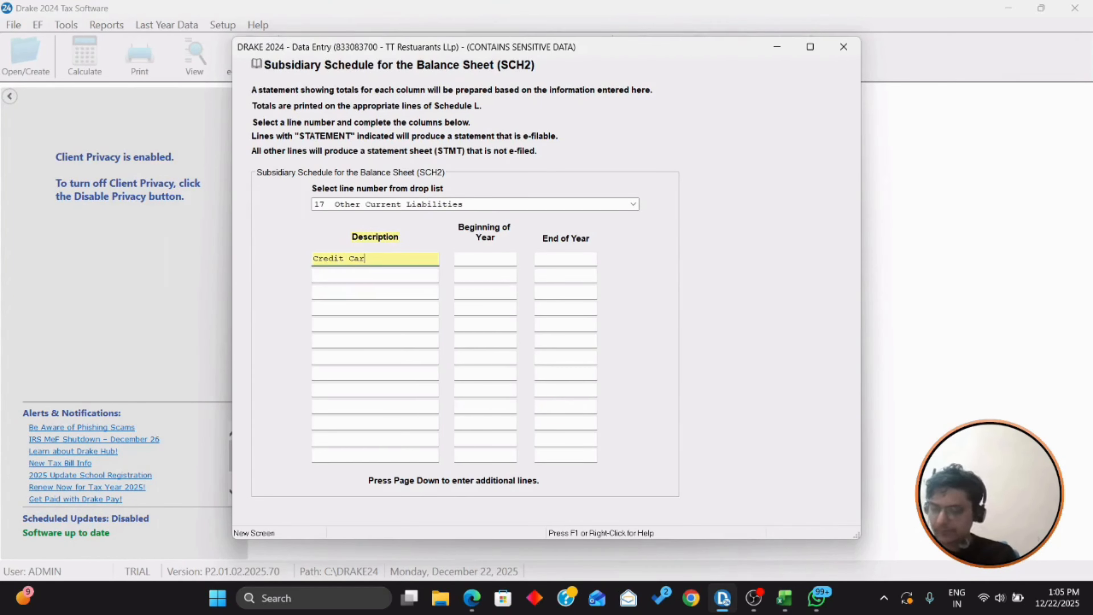
type("ds")
key("Tab")
key("alt+Tab")
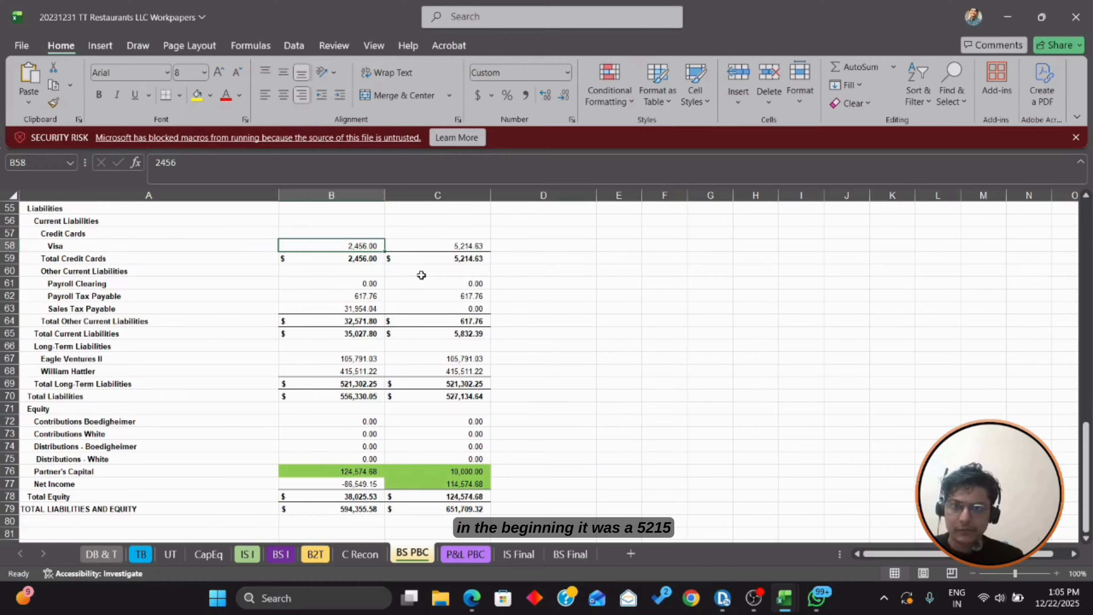
key("alt+Tab")
type("5215")
key("Tab")
key("alt+Tab")
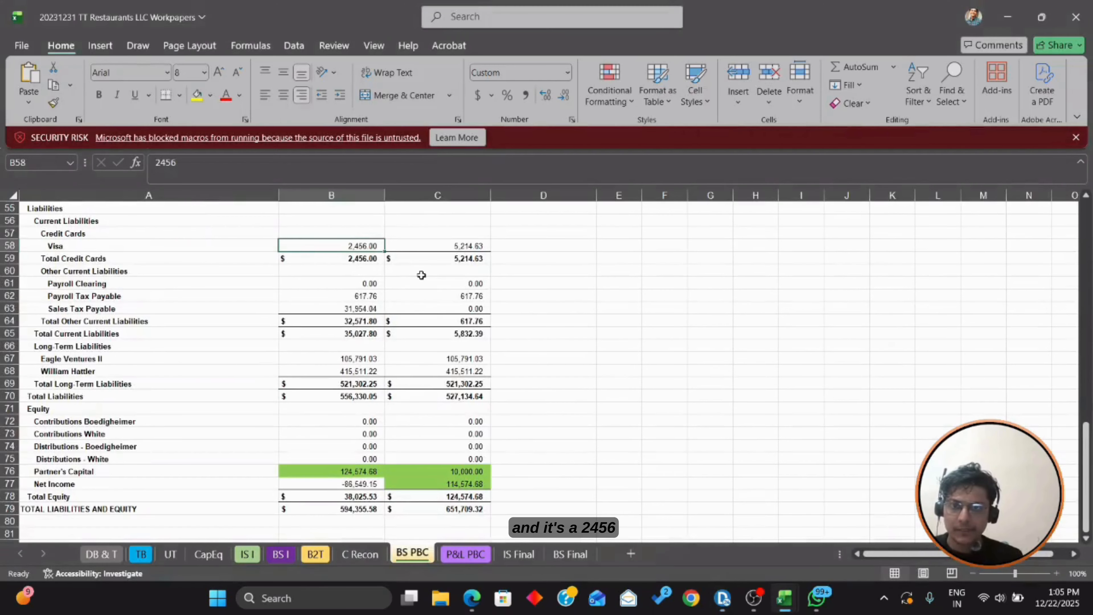
key("alt+Tab")
type("2456")
key("Tab")
Step: Copy the Payroll Tax Payable label from the workpaper into the second row's description
key("alt+Tab")
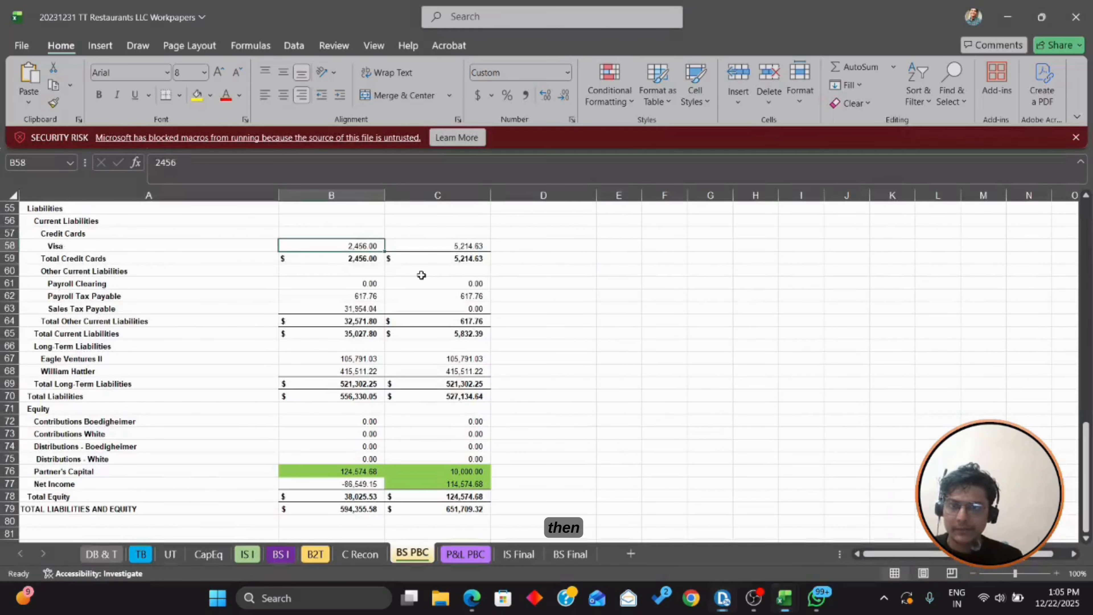
key("Down")
key("Down")
key("Down")
key("Down")
key("Left")
key("Right")
key("Left")
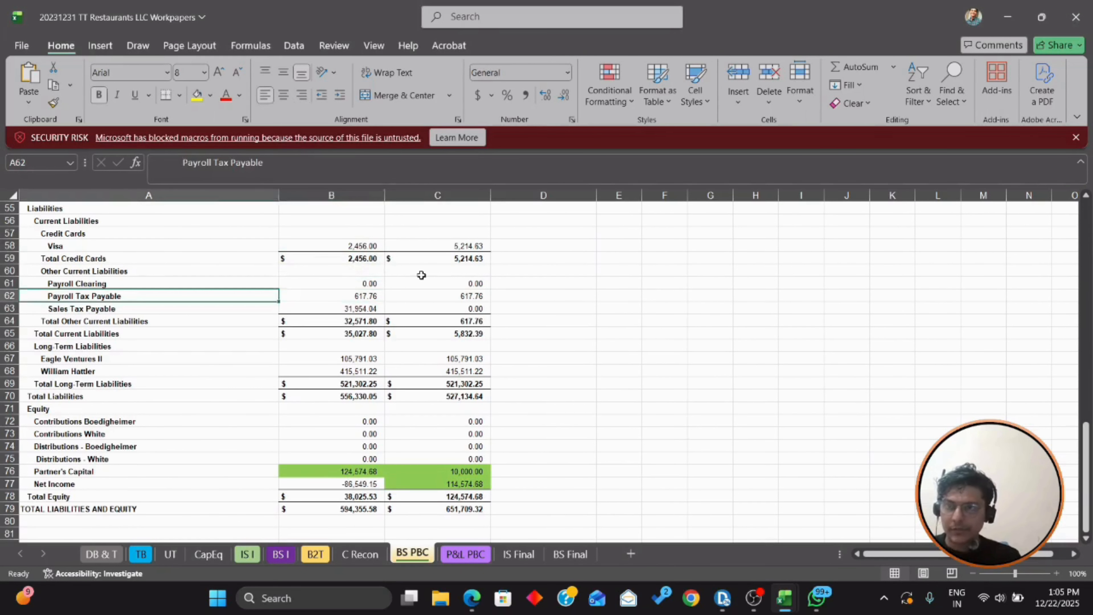
key("alt+Tab")
key("alt+Tab")
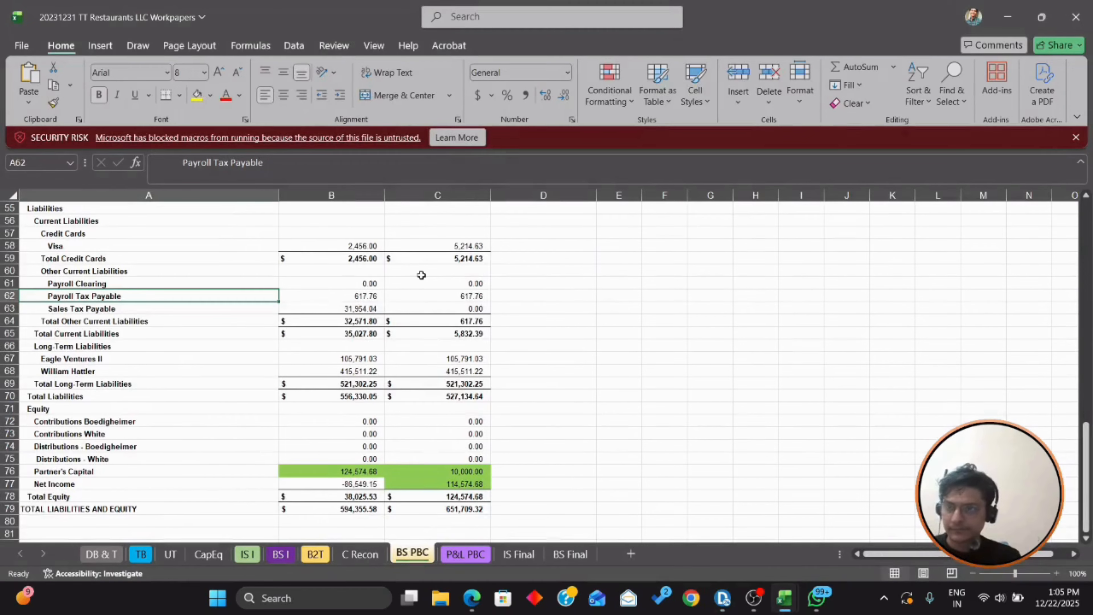
key("F2")
key("ctrl+shift+Left")
key("ctrl+shift+Left")
key("shift+Left")
key("shift+Left")
key("shift+Left")
key("shift+Left")
key("shift+Left")
key("shift+Left")
key("shift+Left")
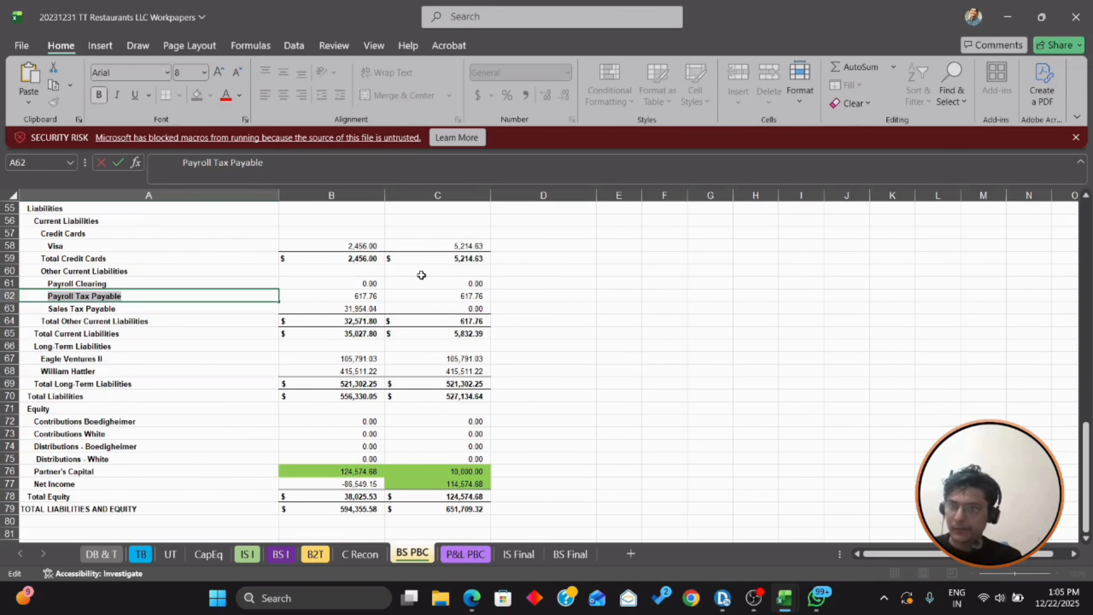
key("alt+Tab")
left_click(422, 276)
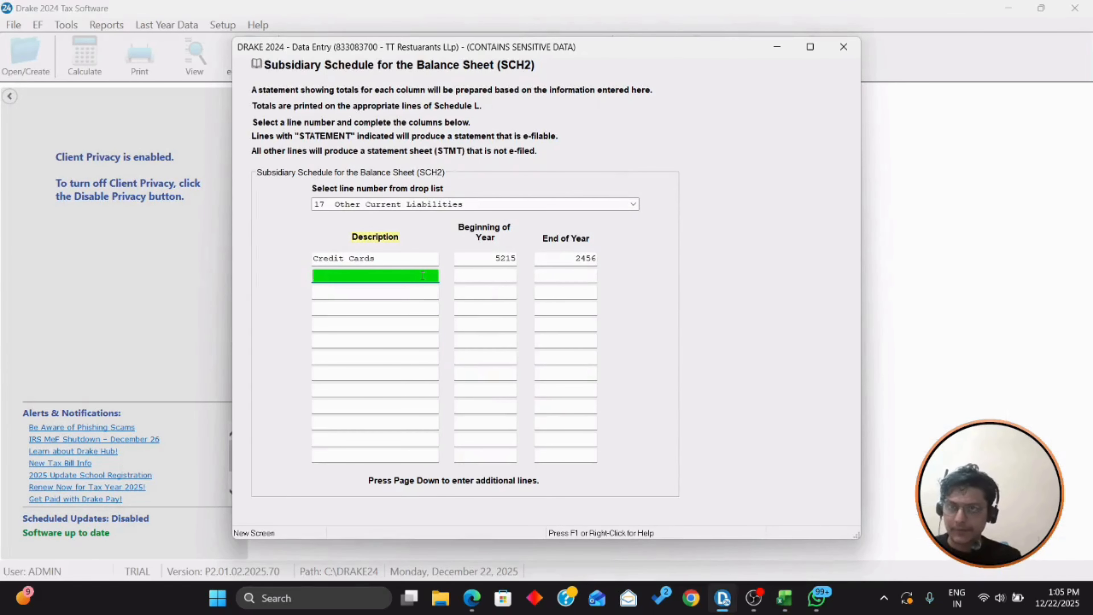
key("Tab")
left_click(383, 279)
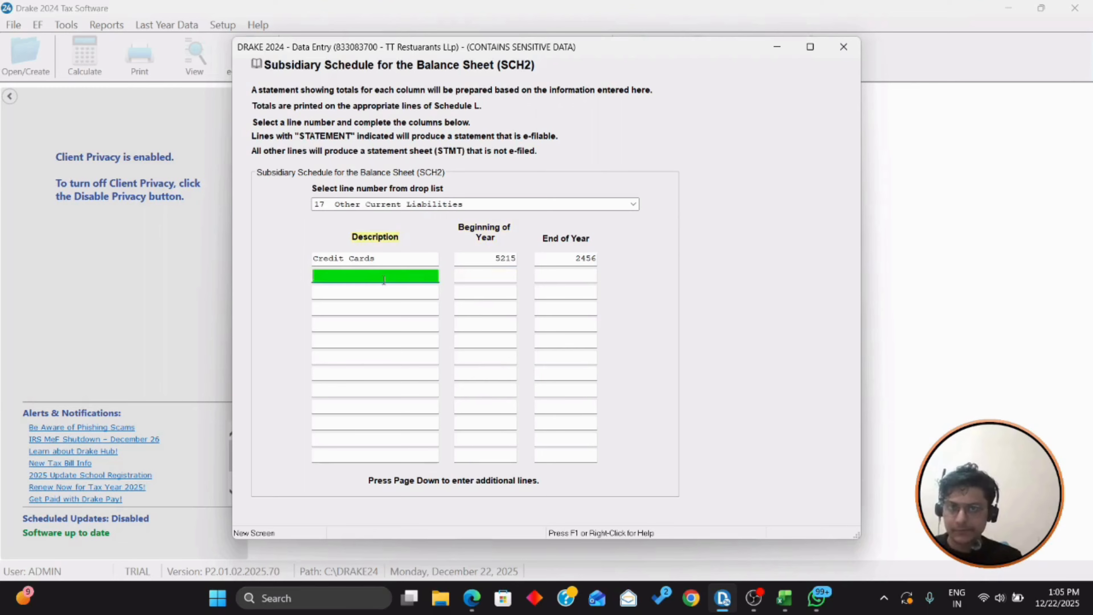
key("ctrl+v")
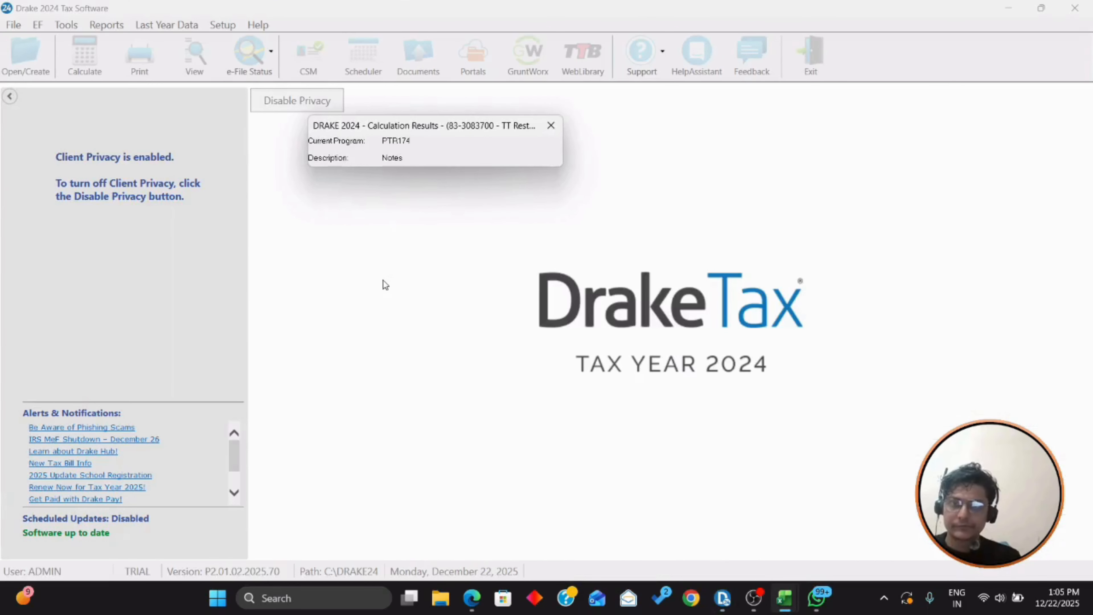
key("Escape")
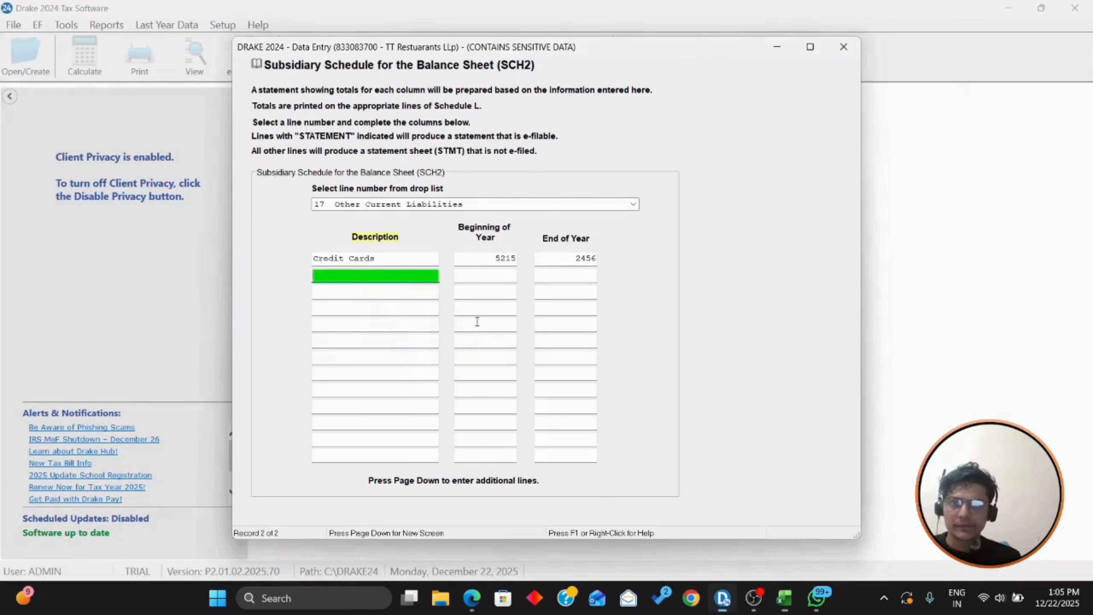
Step: Enter Payroll Tax Payable with 618 at both beginning and end of year
type("Payroll Tax Payable")
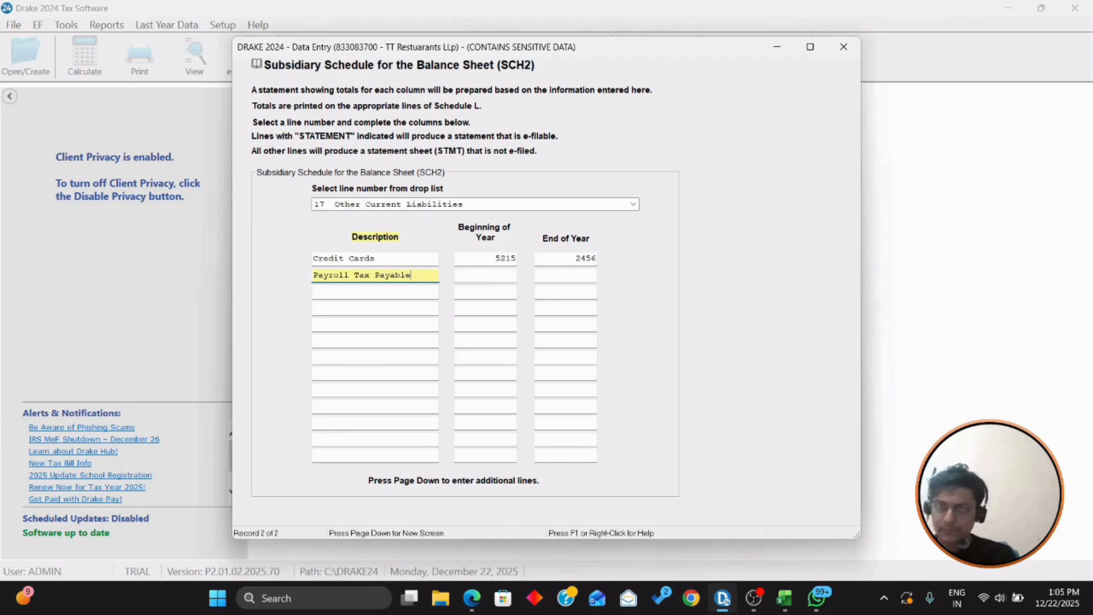
key("Tab")
key("alt+Tab")
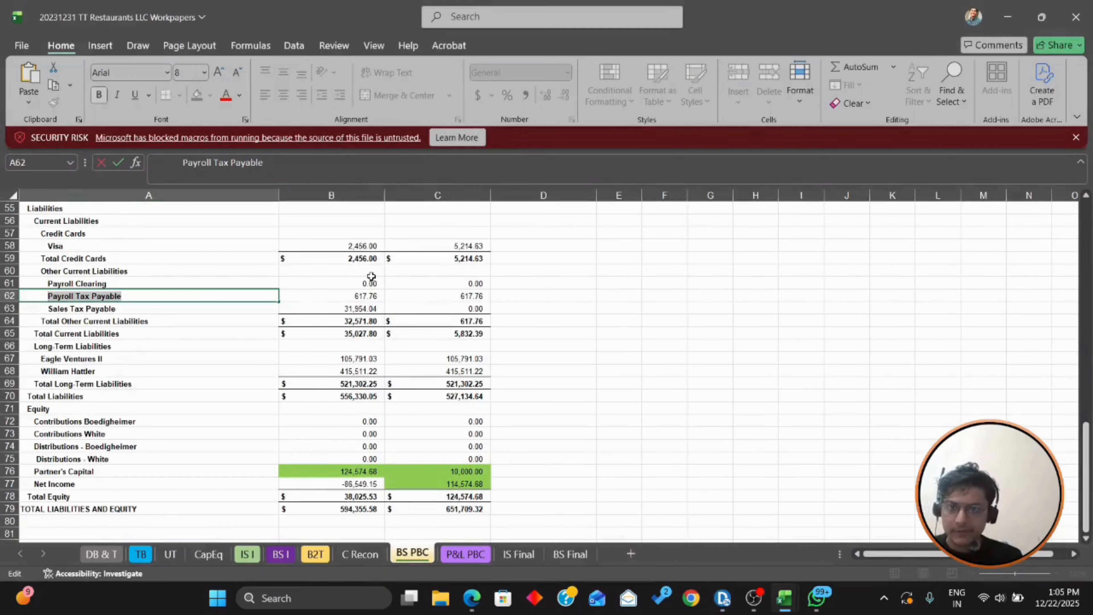
key("alt+Tab")
type("618")
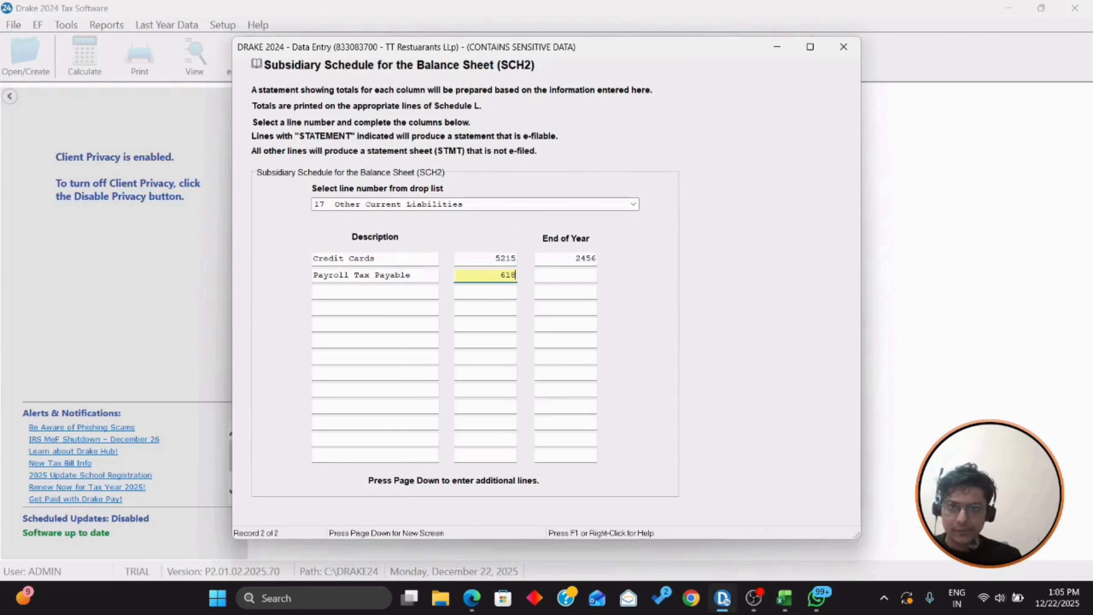
key("Tab")
type("618")
key("Tab")
Step: Enter Sales Tax Payable with no beginning amount and 31954 at year end
key("alt+Tab")
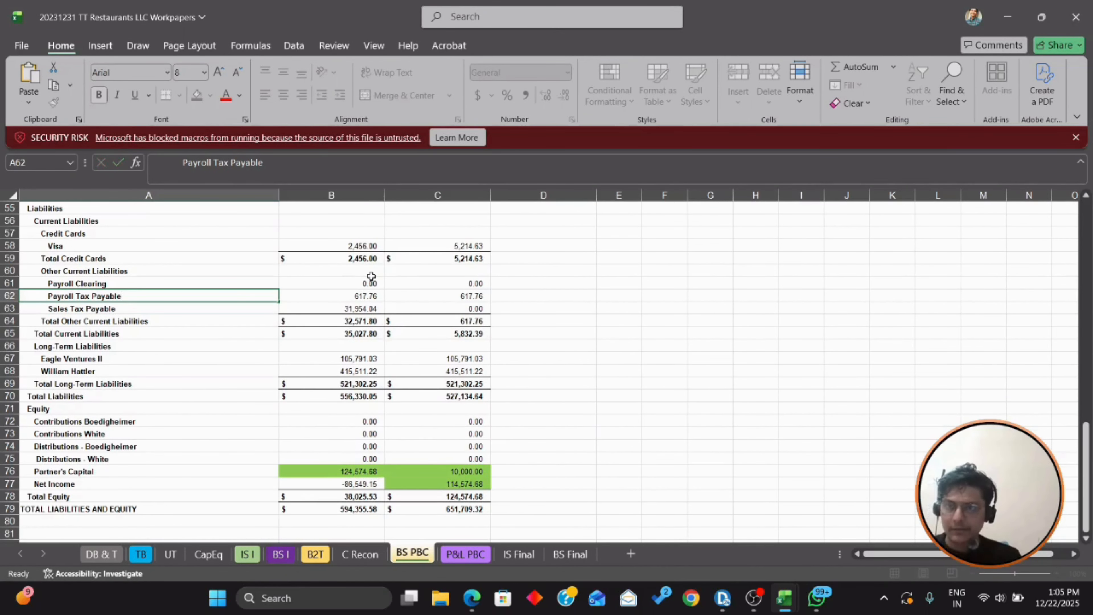
key("Return")
key("alt+Tab")
type("S")
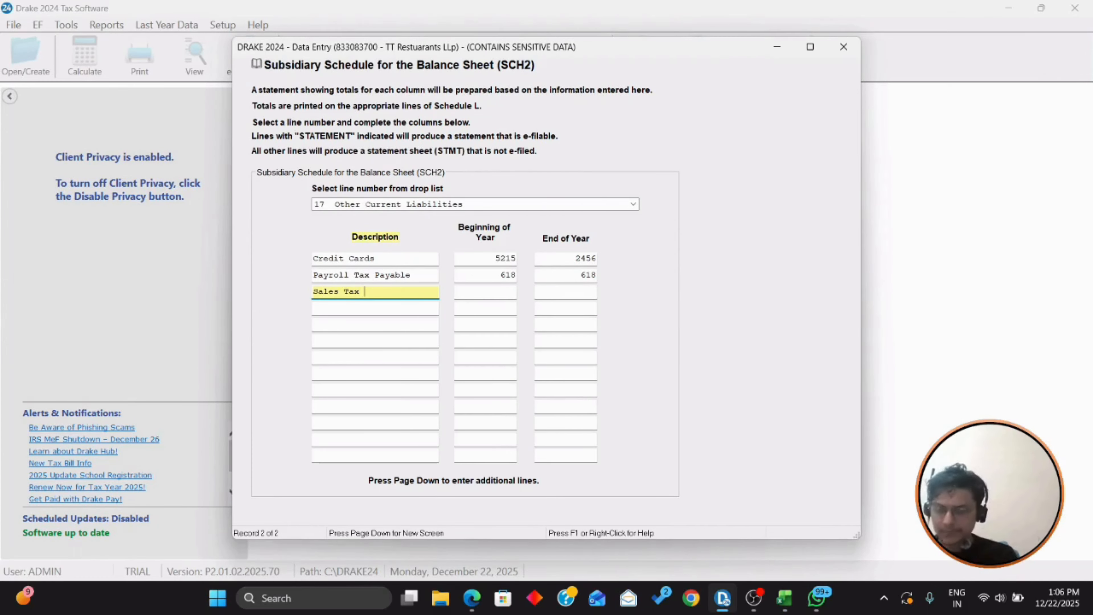
key("Tab")
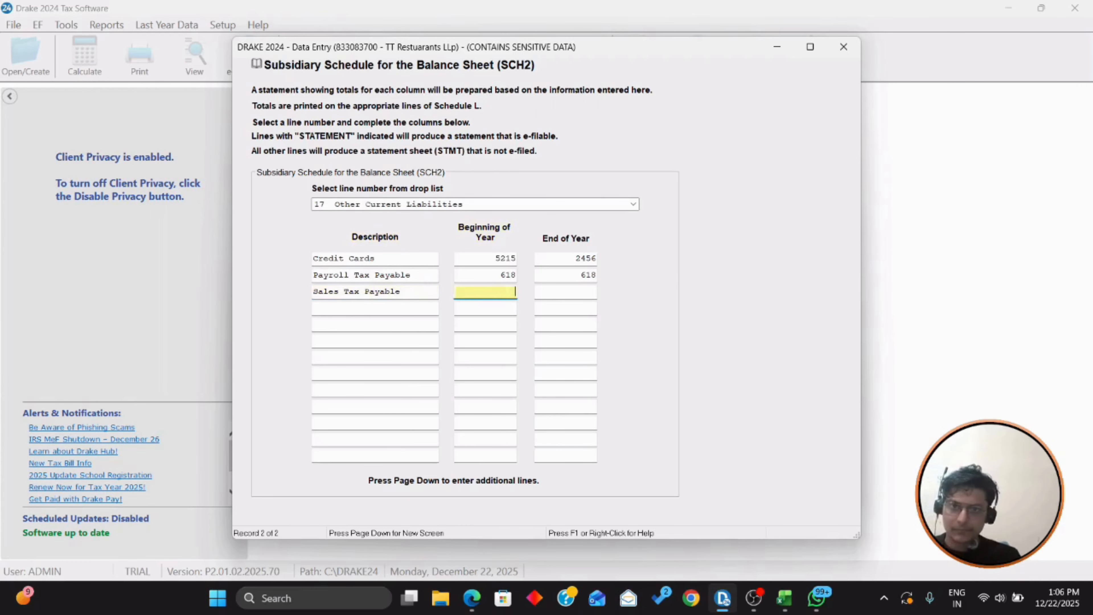
key("Tab")
key("alt+Tab")
key("Right")
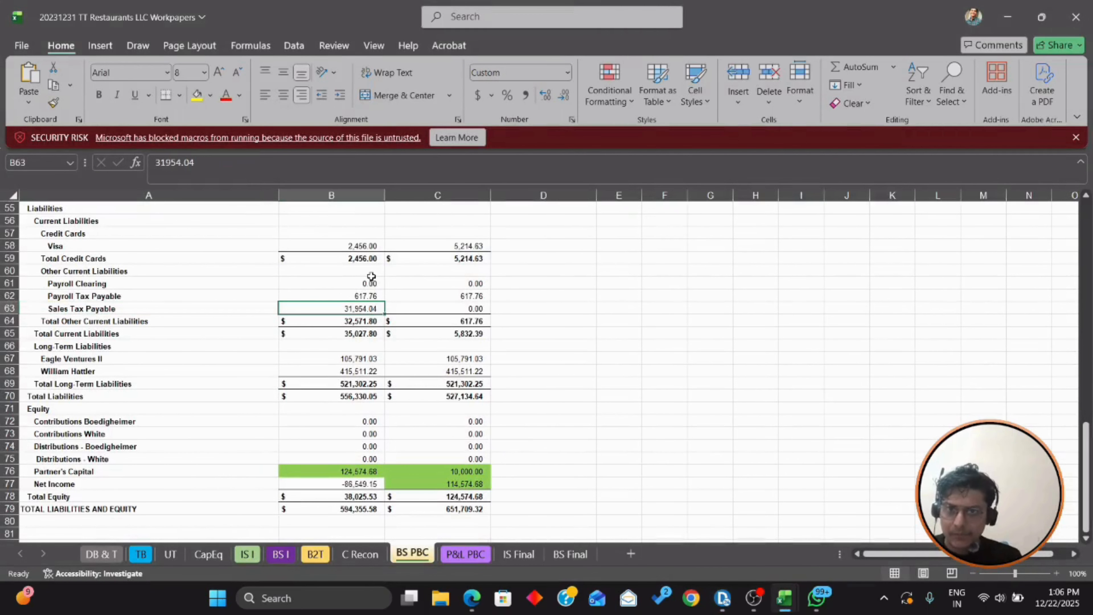
key("alt+Tab")
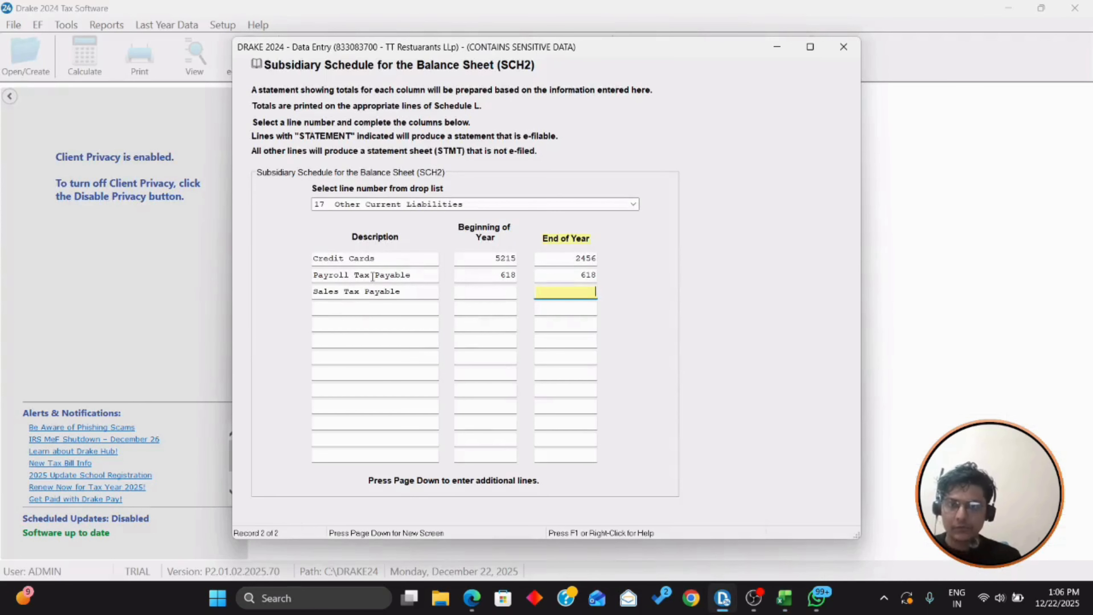
type("31954")
key("shift+Tab")
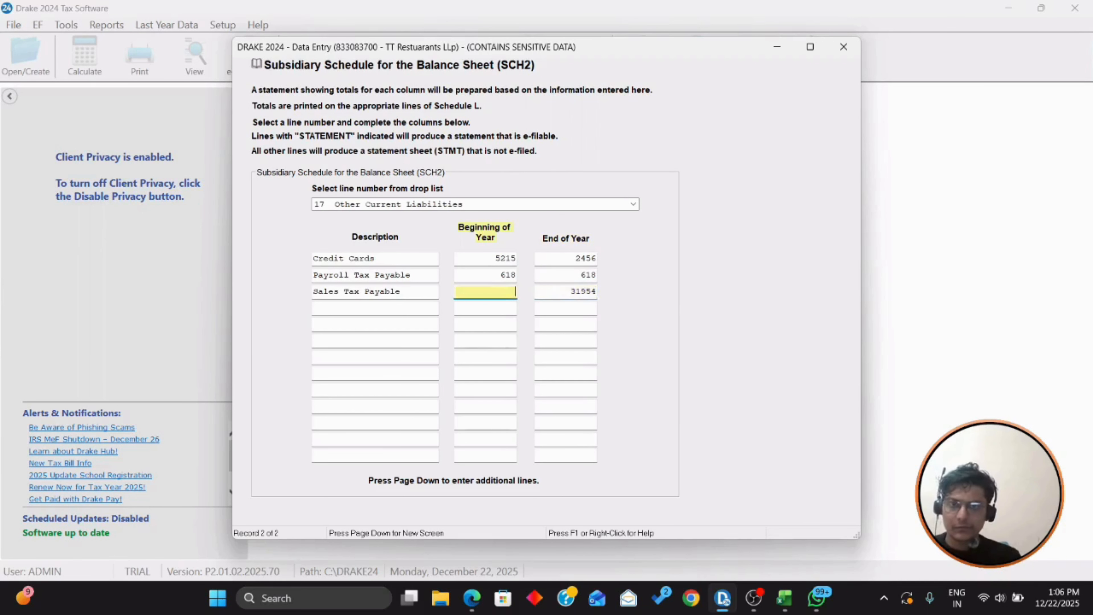
key("Tab")
Step: Check the workpaper's other current liabilities total, then start a new SCH2 screen
key("alt+Tab")
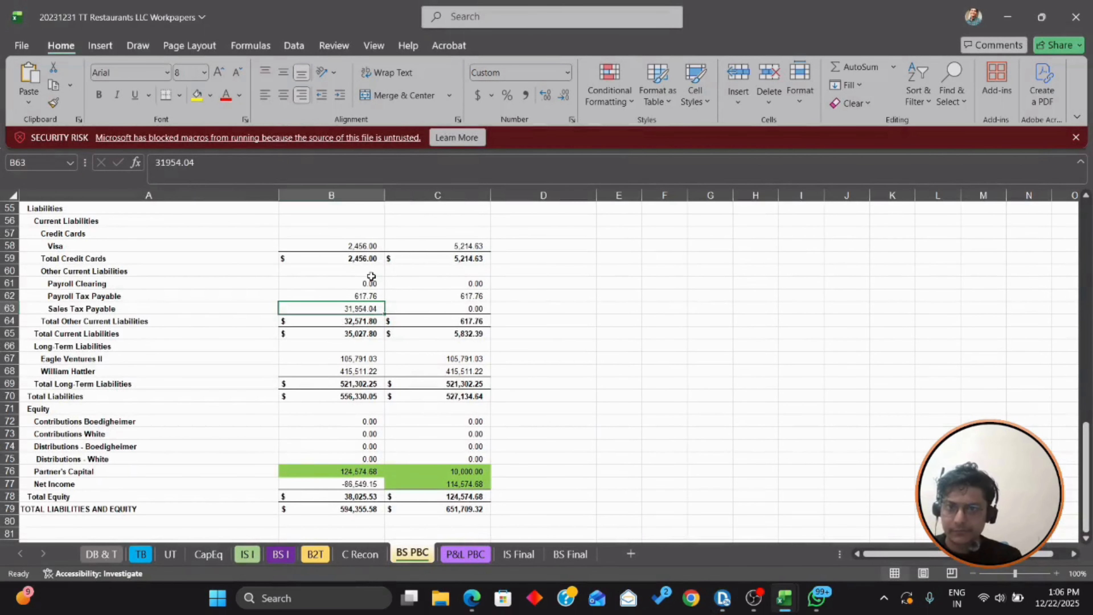
key("Down")
key("Down")
key("Down")
key("Down")
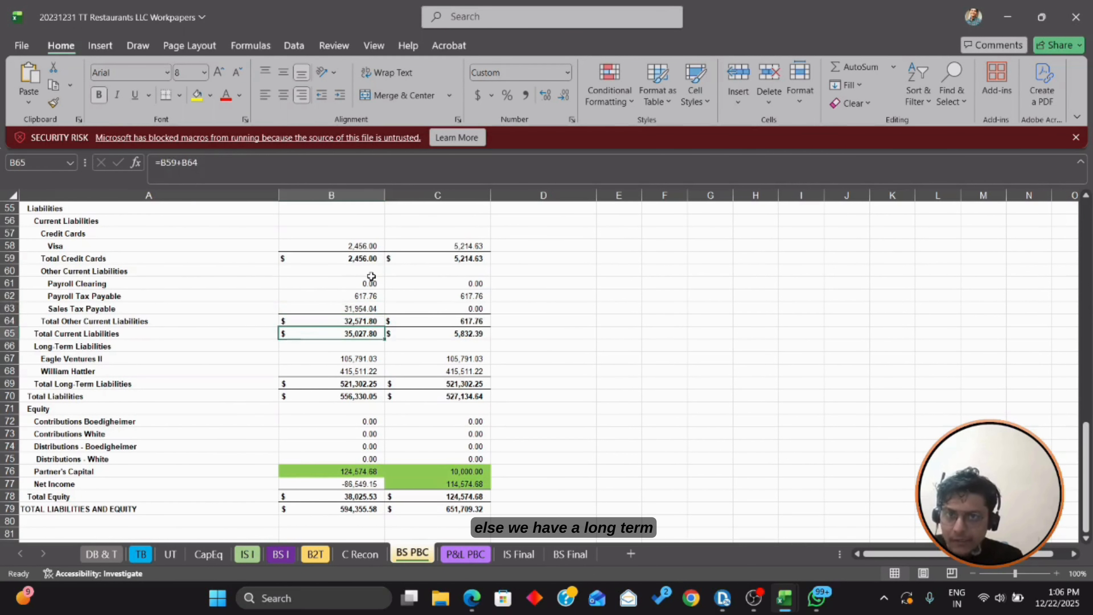
key("Left")
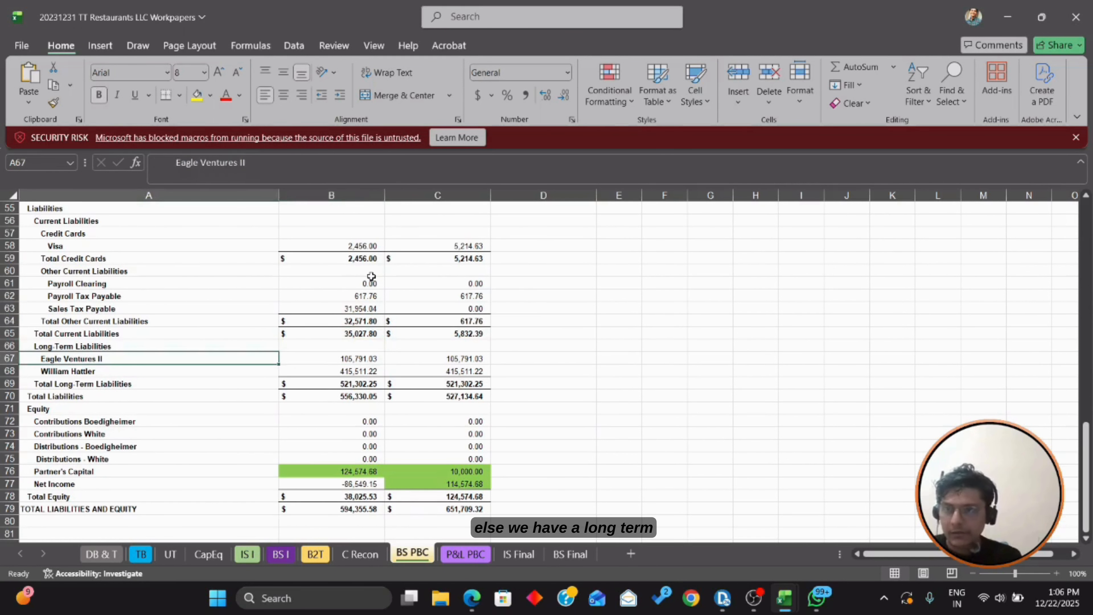
key("alt+Tab")
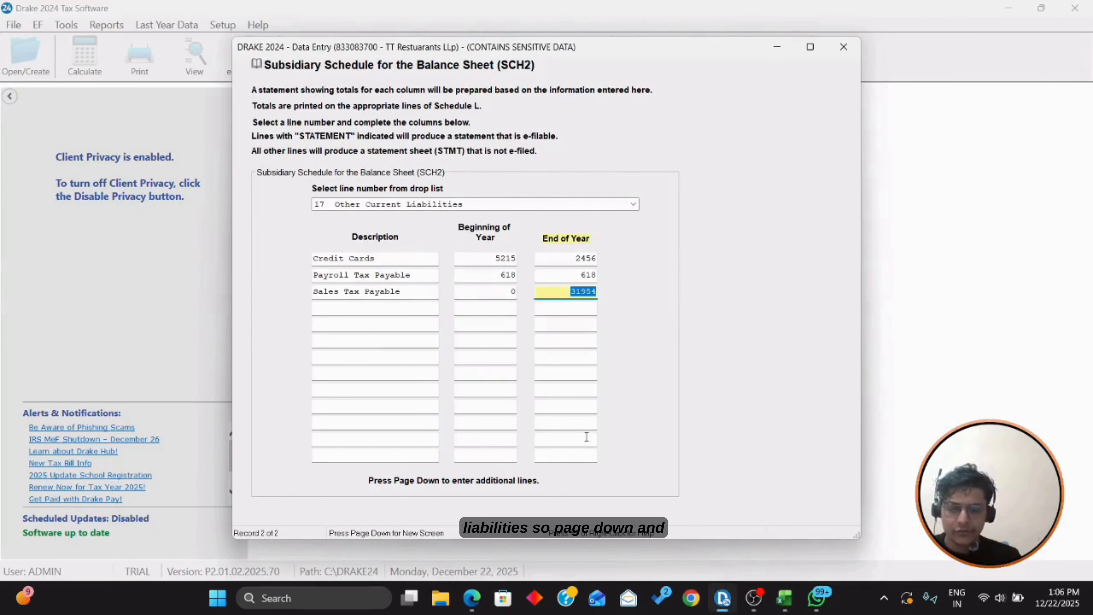
key("Page_Down")
Step: Set the new SCH2 entry to line 16 Mortgages/Notes/Bonds payable under 1 year
left_click(629, 205)
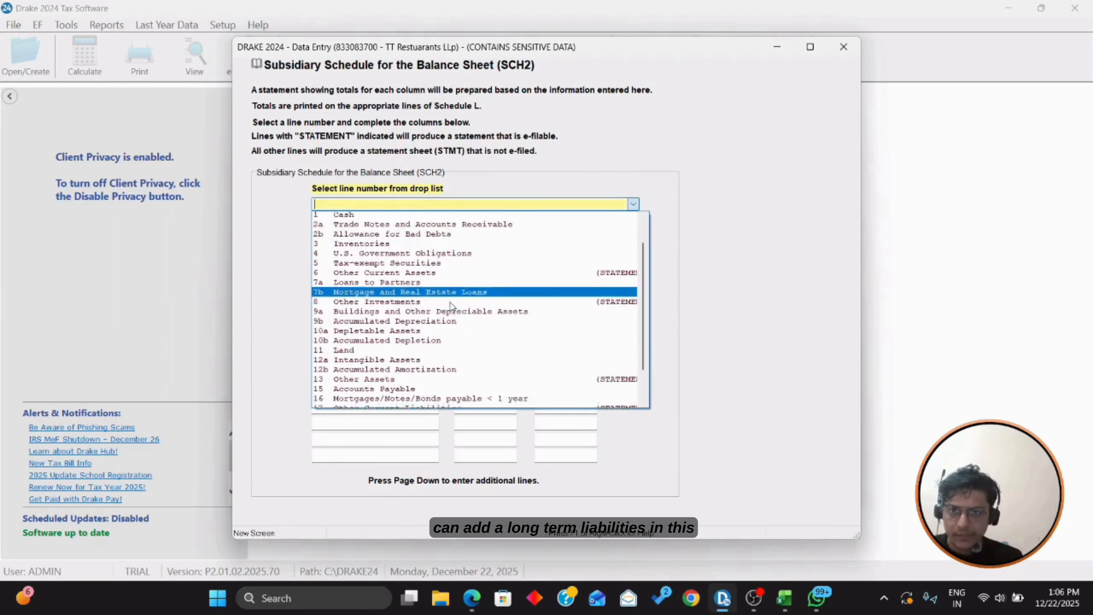
scroll(451, 304, "down", 2)
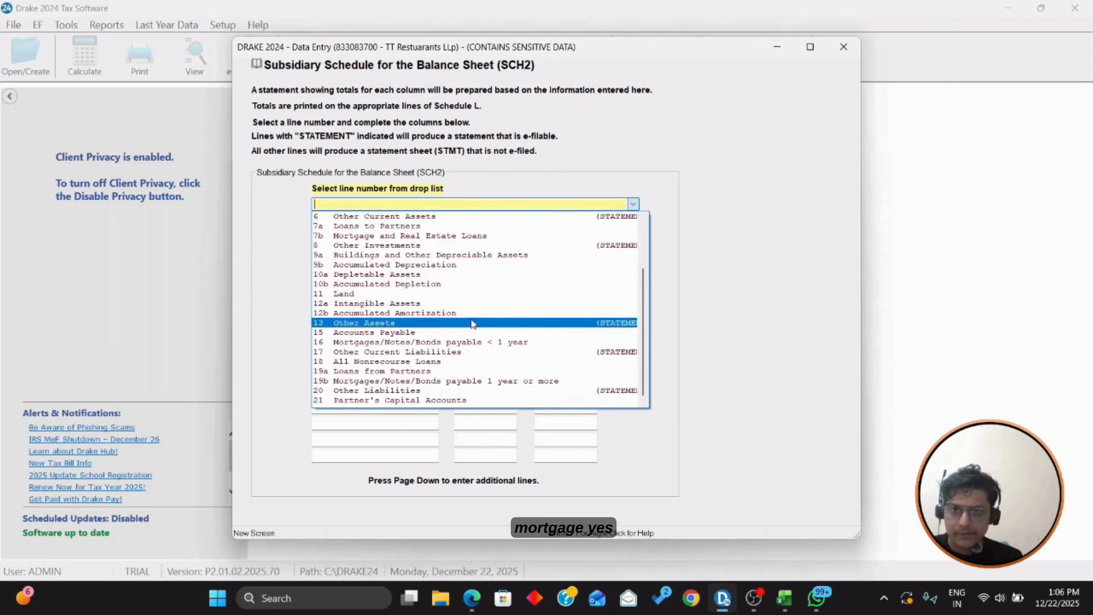
left_click(464, 339)
Step: Enter Eagle Ventures II with 105791 for both beginning and end of year
left_click(384, 260)
key("alt+Tab")
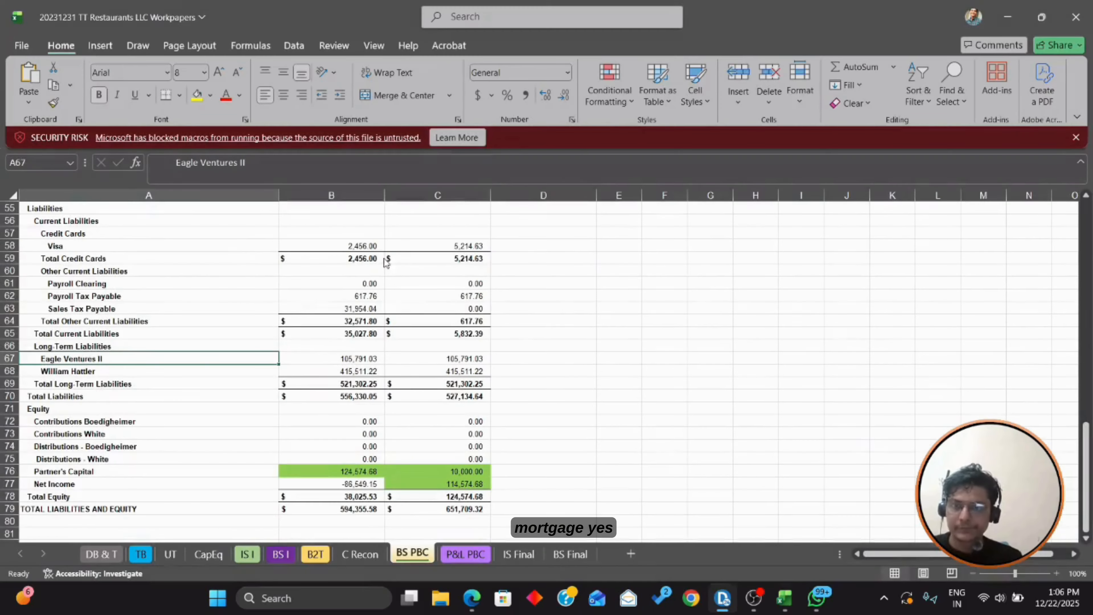
key("alt+Tab")
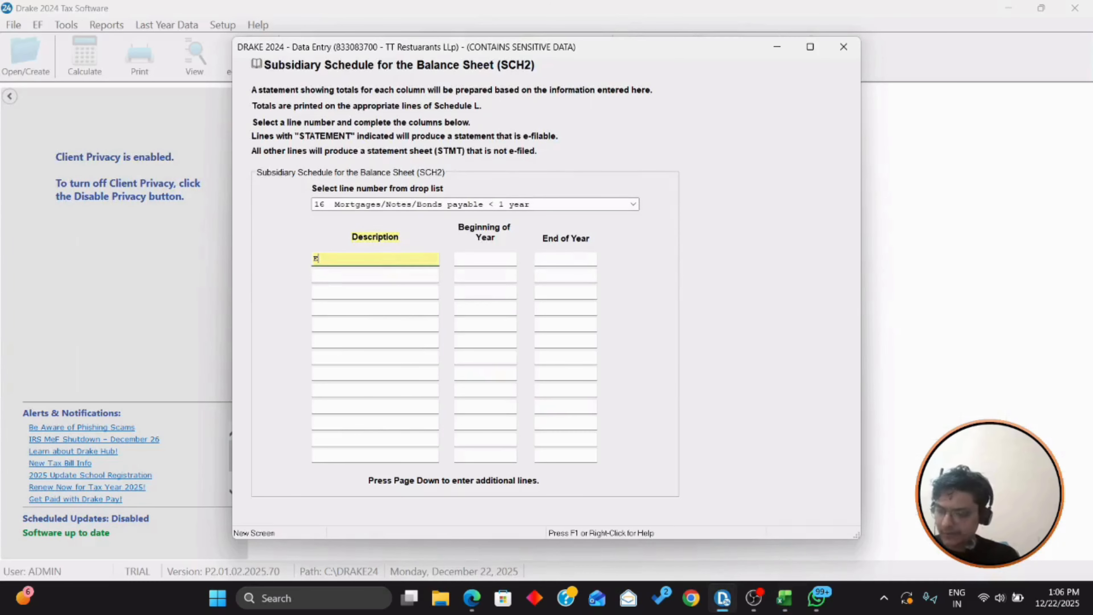
type("Eagle ")
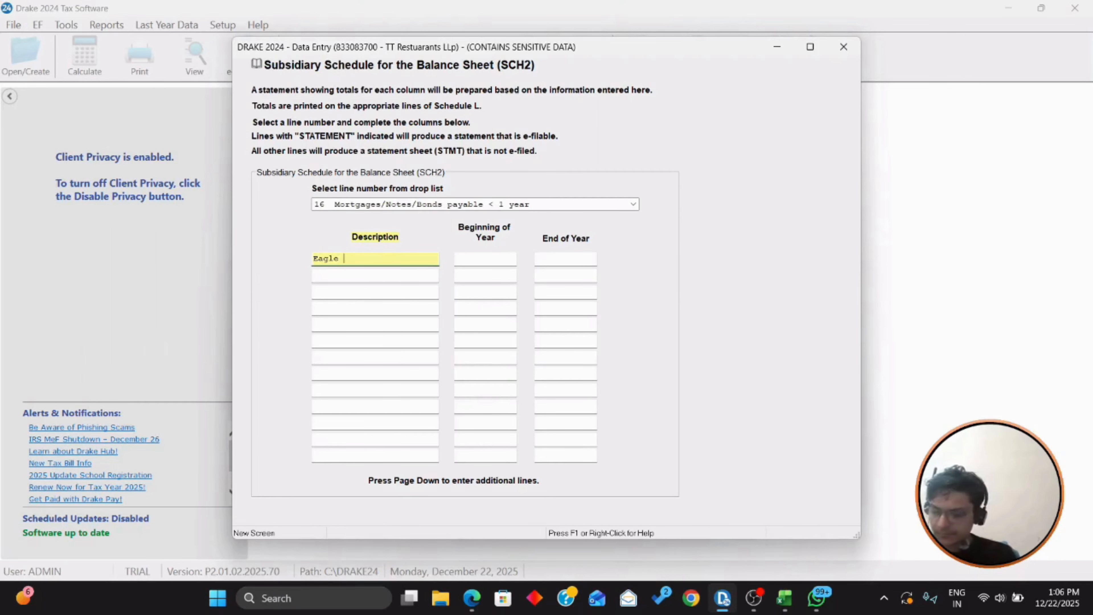
type("Ventures II")
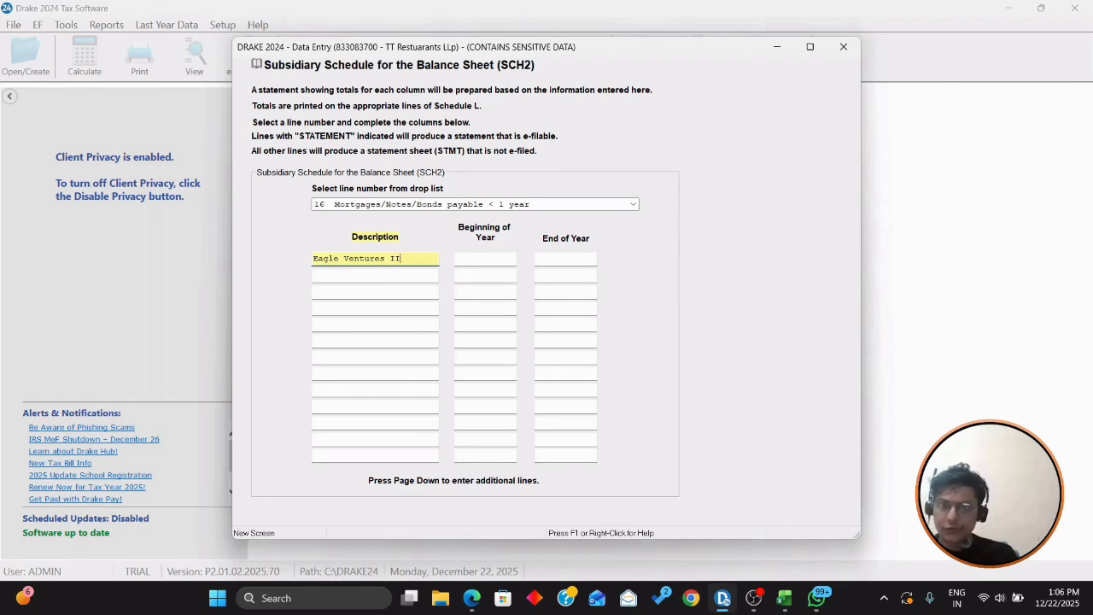
key("Tab")
key("alt+Tab")
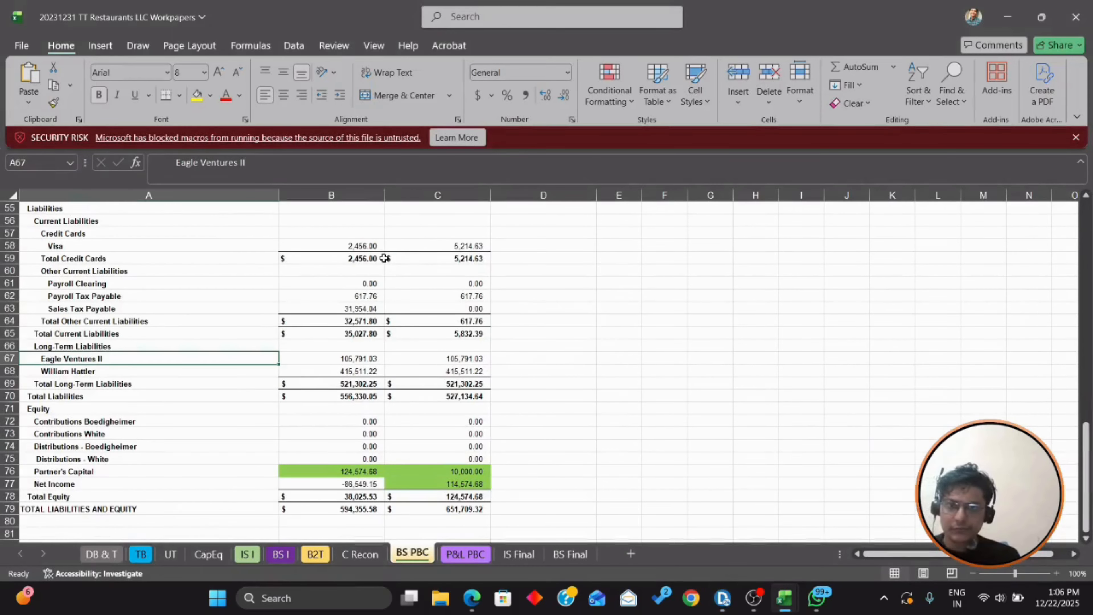
key("alt+Tab")
type("10571")
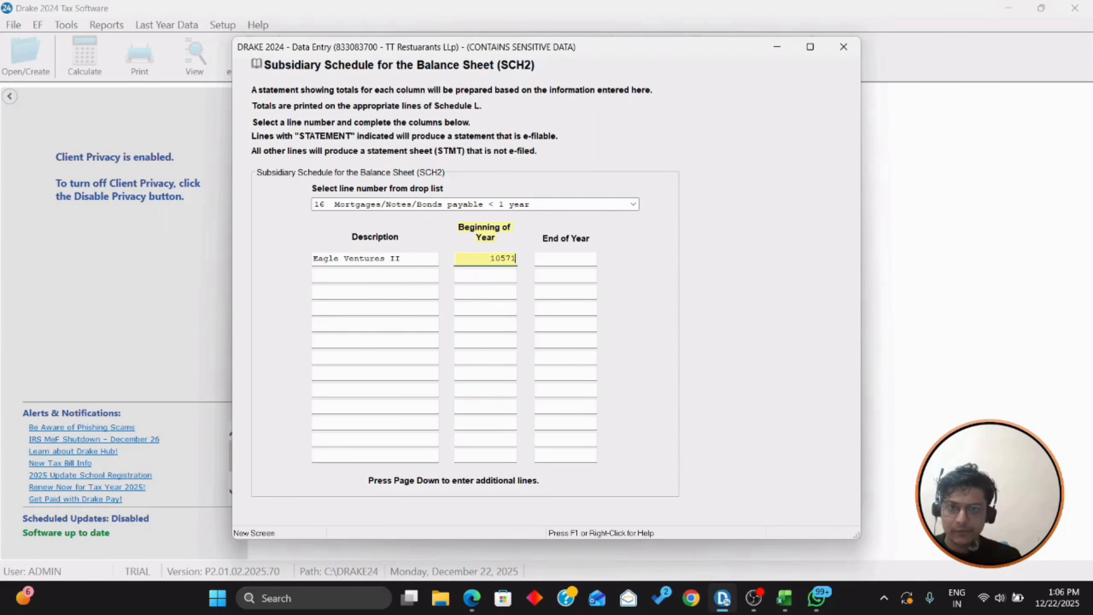
key("BackSpace")
type("91")
key("Tab")
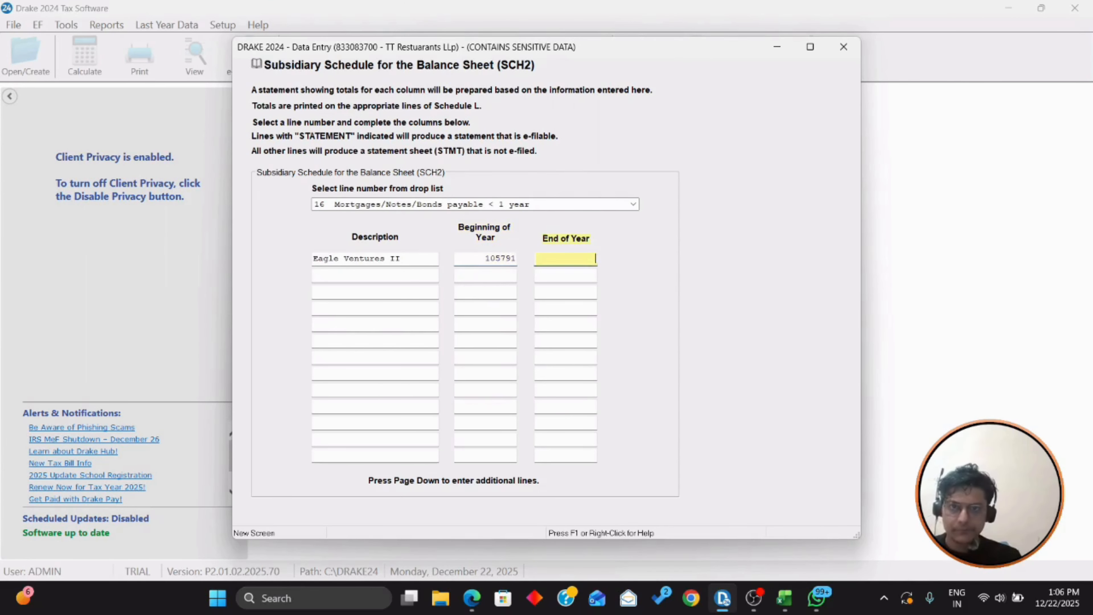
type("105,791")
key("Tab")
Step: Enter the individual lender's note at 415511 for both years and close SCH2
key("alt+Tab")
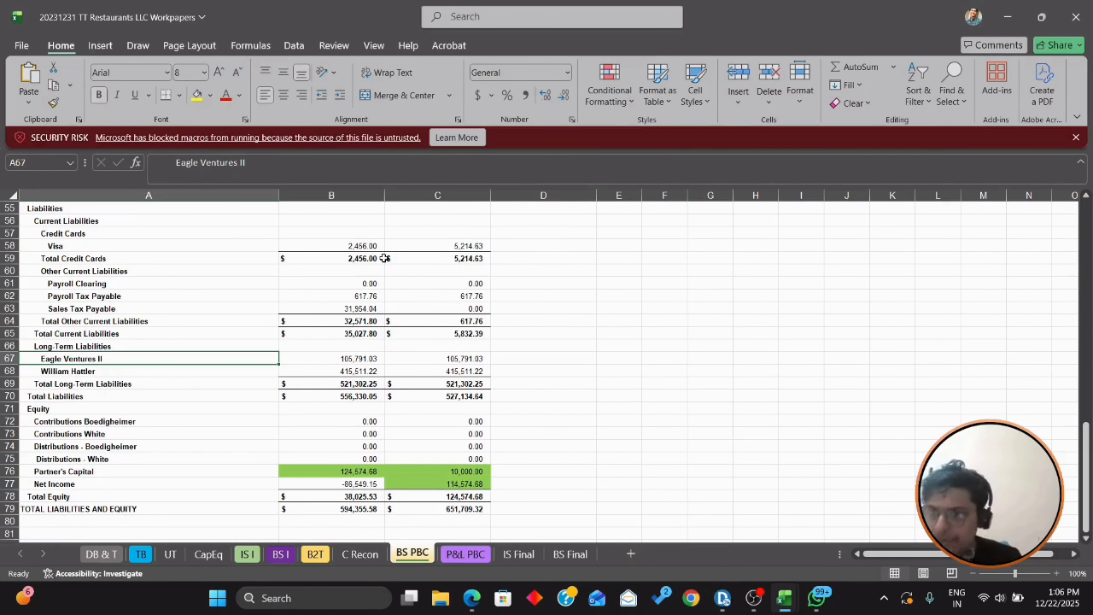
key("alt+Tab")
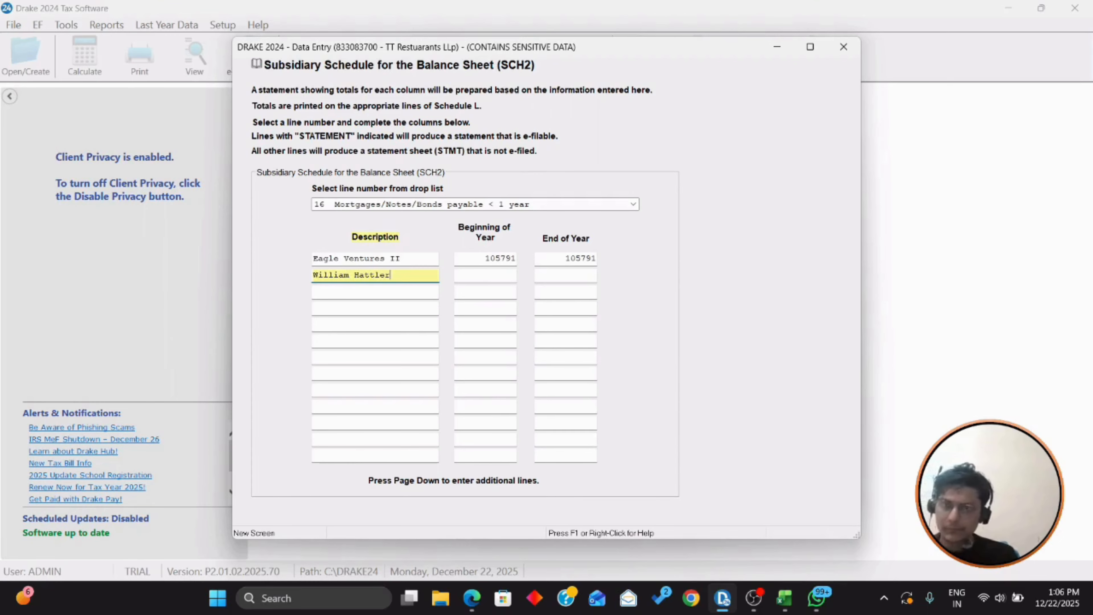
key("Tab")
key("alt+Tab")
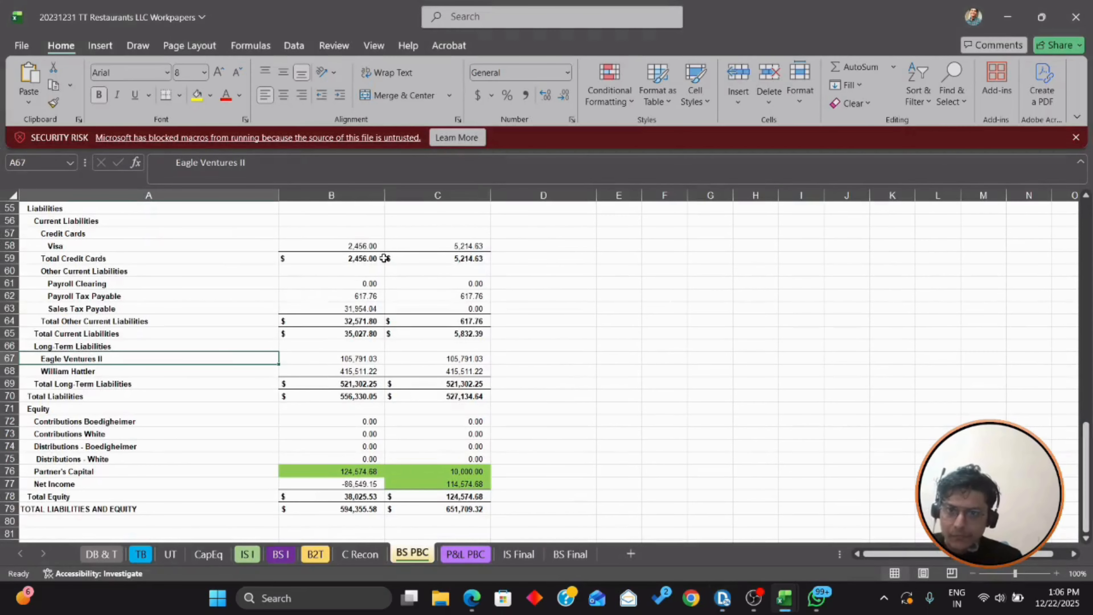
key("alt+Tab")
type("4")
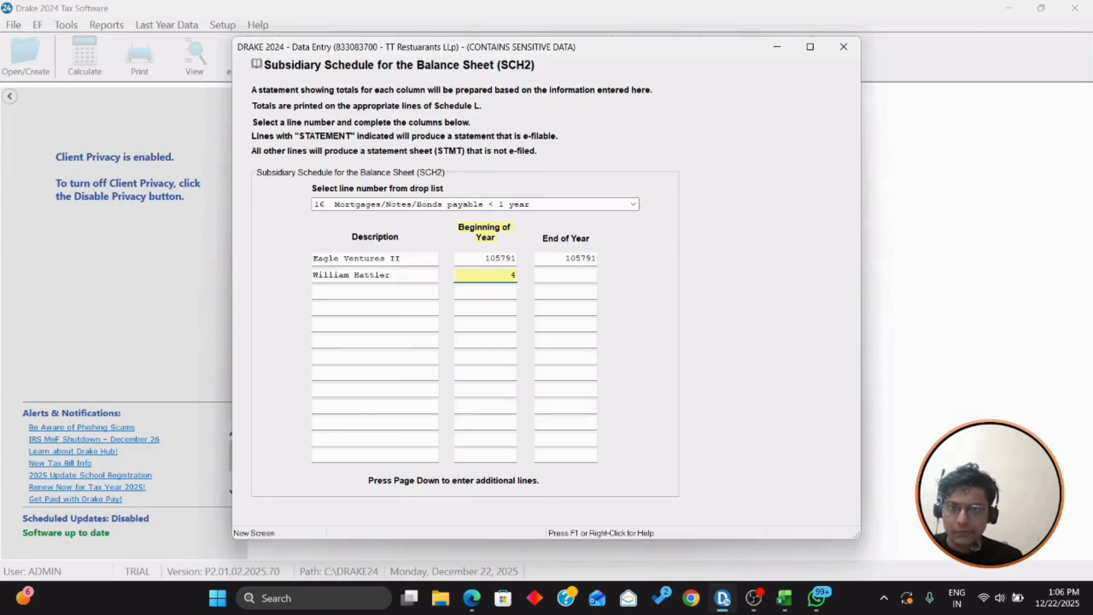
type("15511")
key("Tab")
type("415")
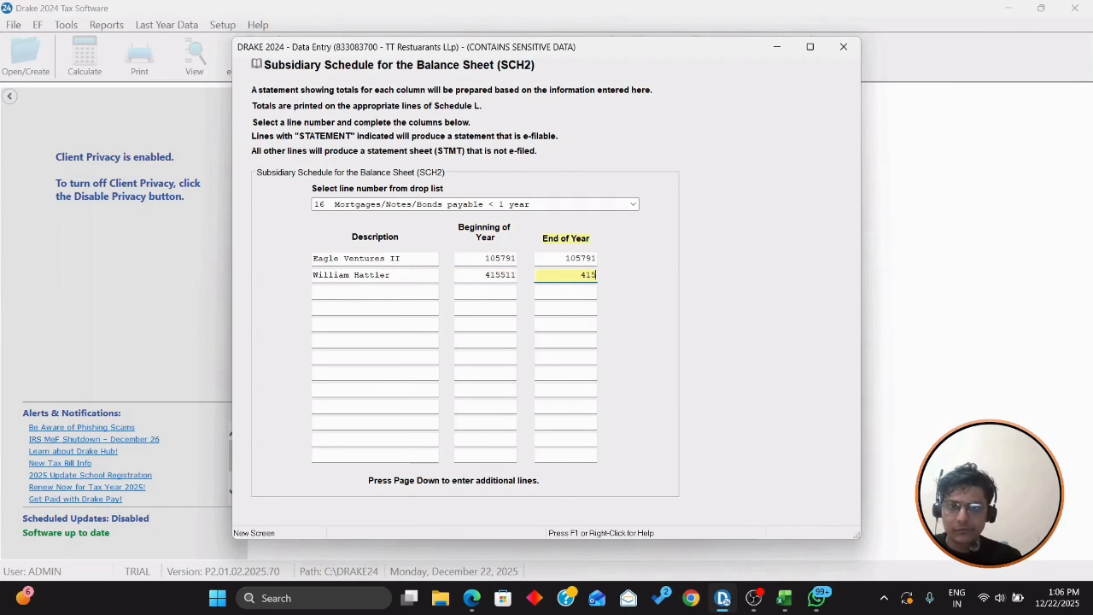
type("511")
key("Tab")
key("Escape")
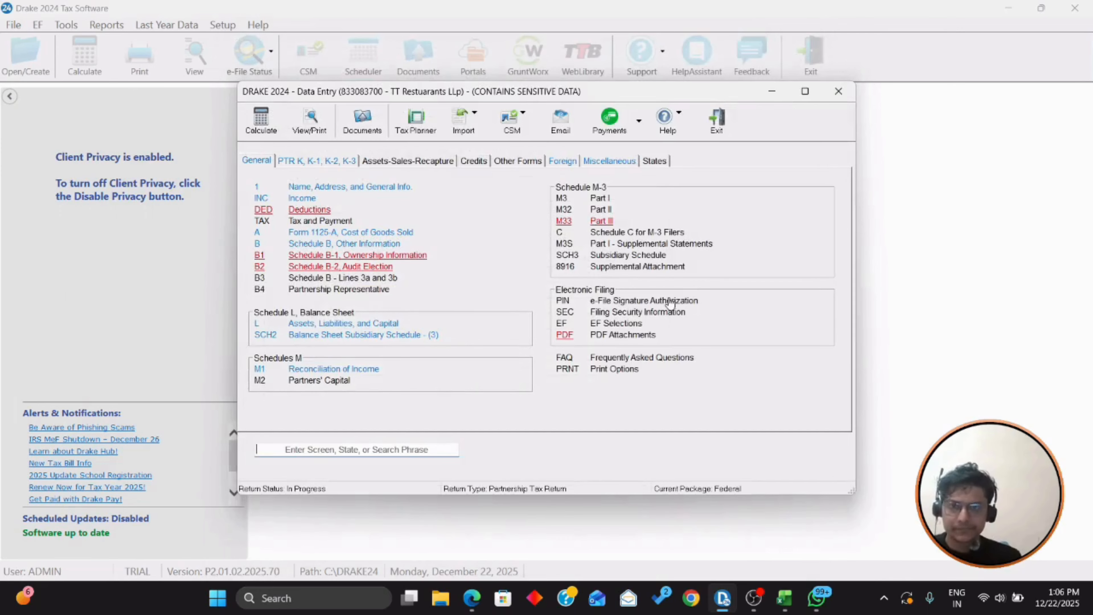
key("alt+Tab")
scroll(596, 322, "down", 1)
key("alt+Tab")
scroll(596, 329, "down", 3)
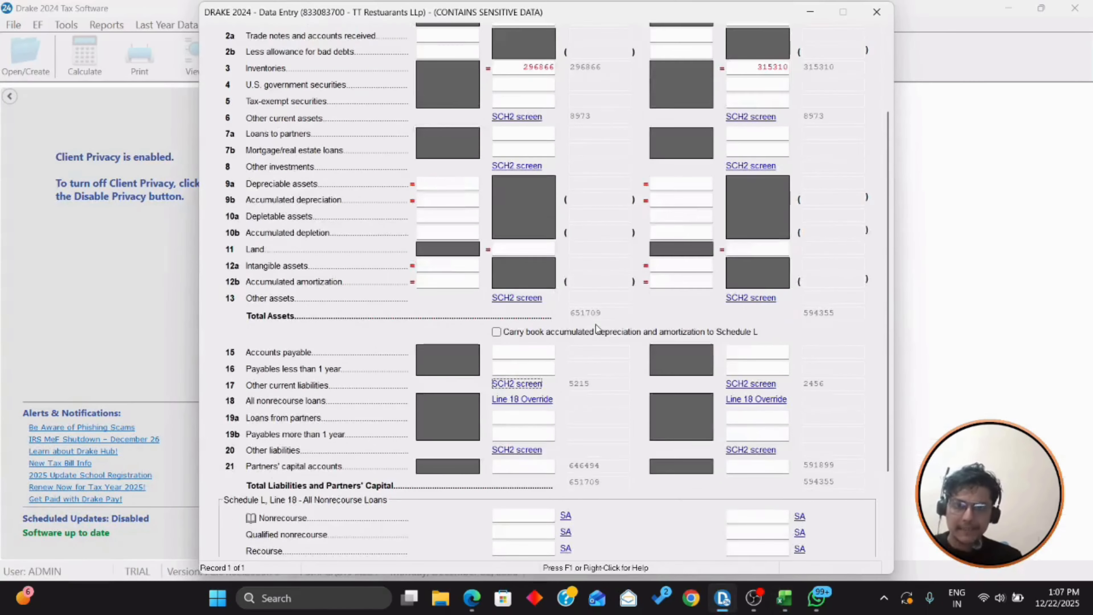
scroll(597, 328, "down", 3)
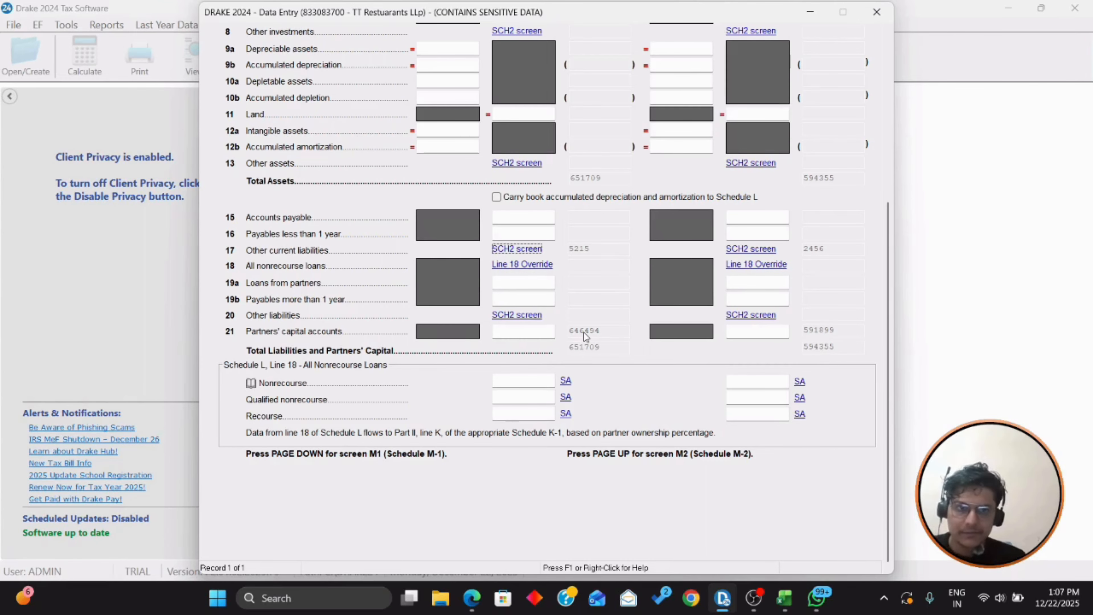
scroll(585, 335, "up", 4)
scroll(586, 337, "up", 2)
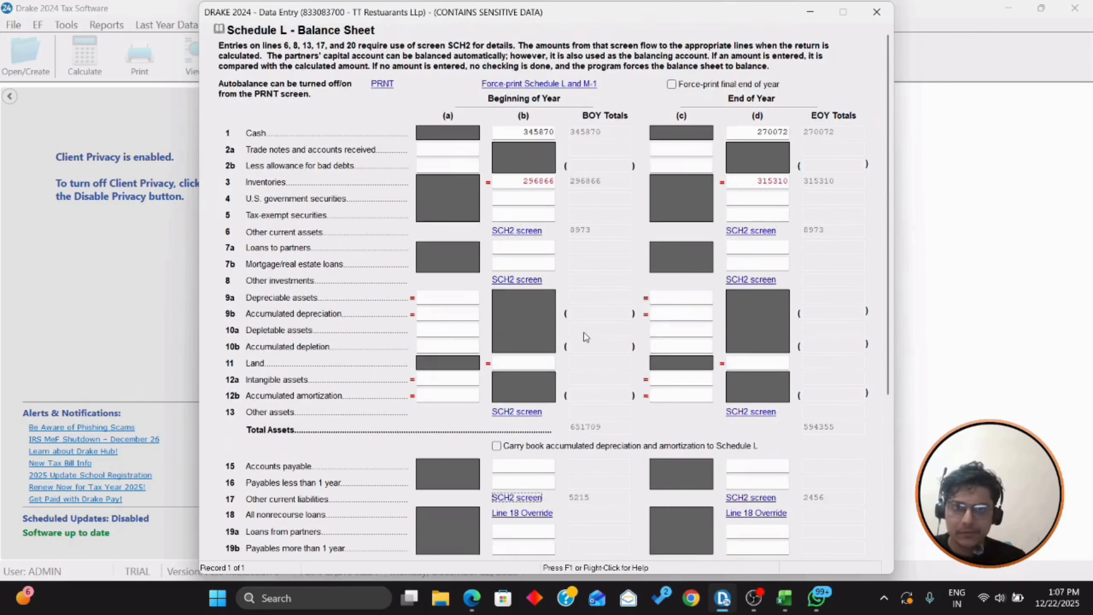
scroll(589, 331, "down", 6)
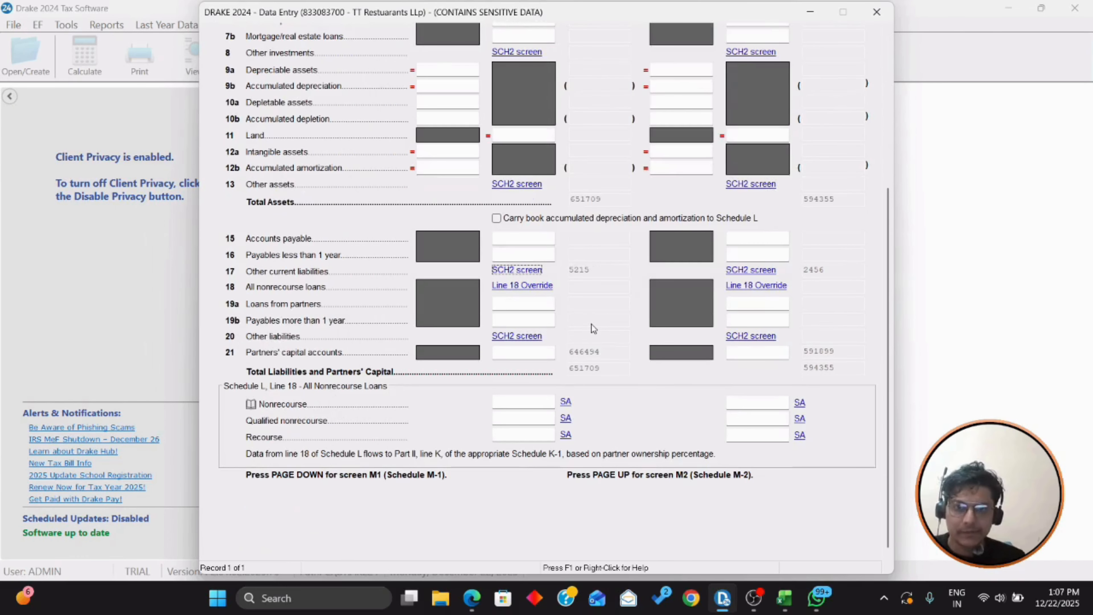
scroll(594, 328, "down", 1)
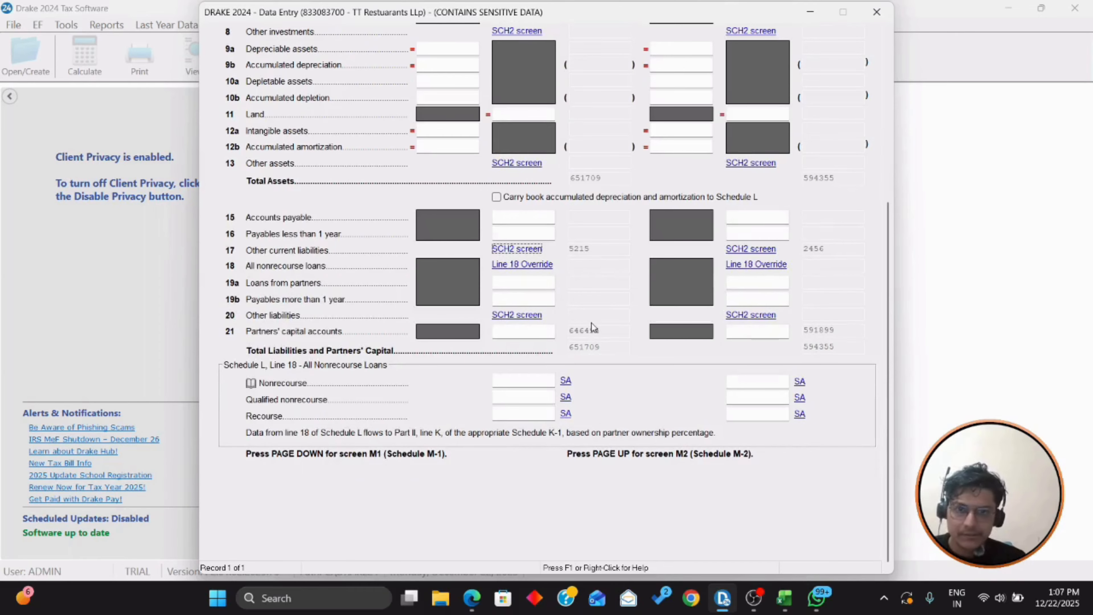
key("Escape")
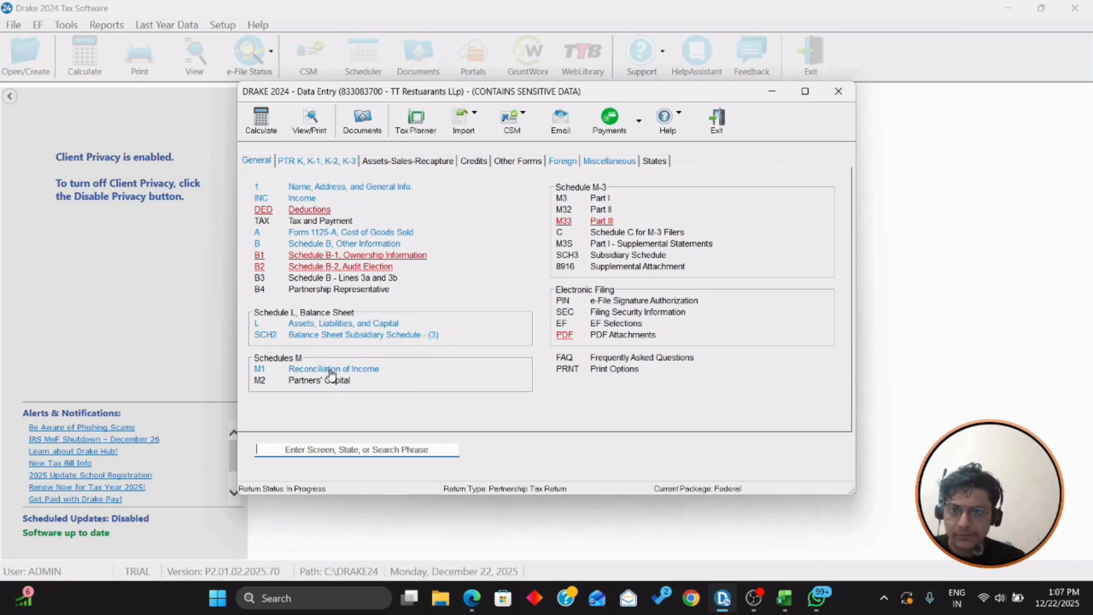
Step: Glance at Schedule M-1, then open Schedule M-2 Analysis of Partners' Capital
left_click(349, 370)
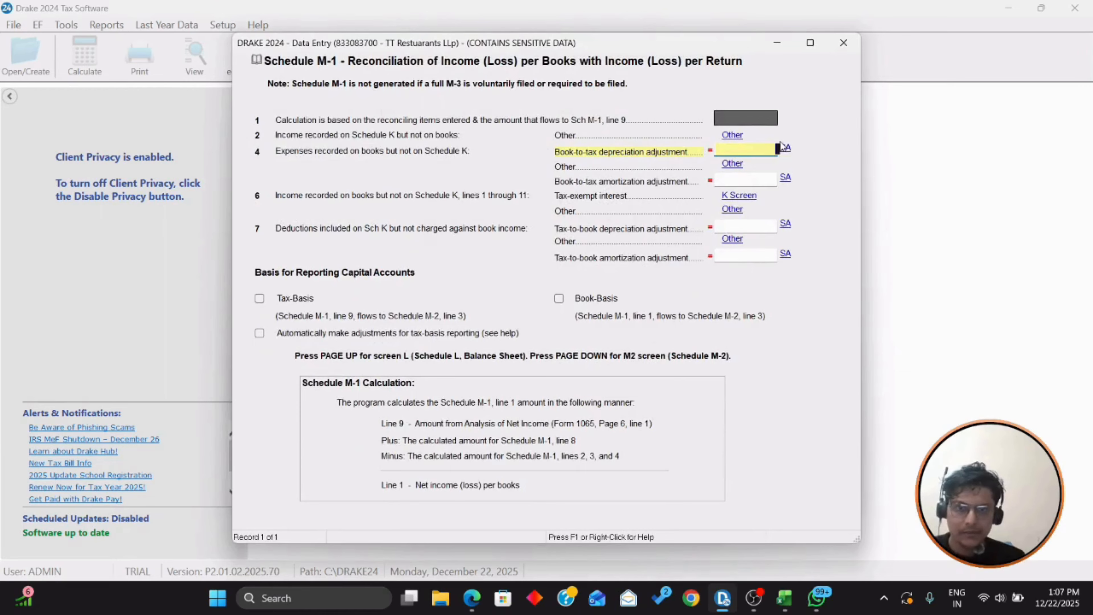
key("Escape")
left_click(318, 380)
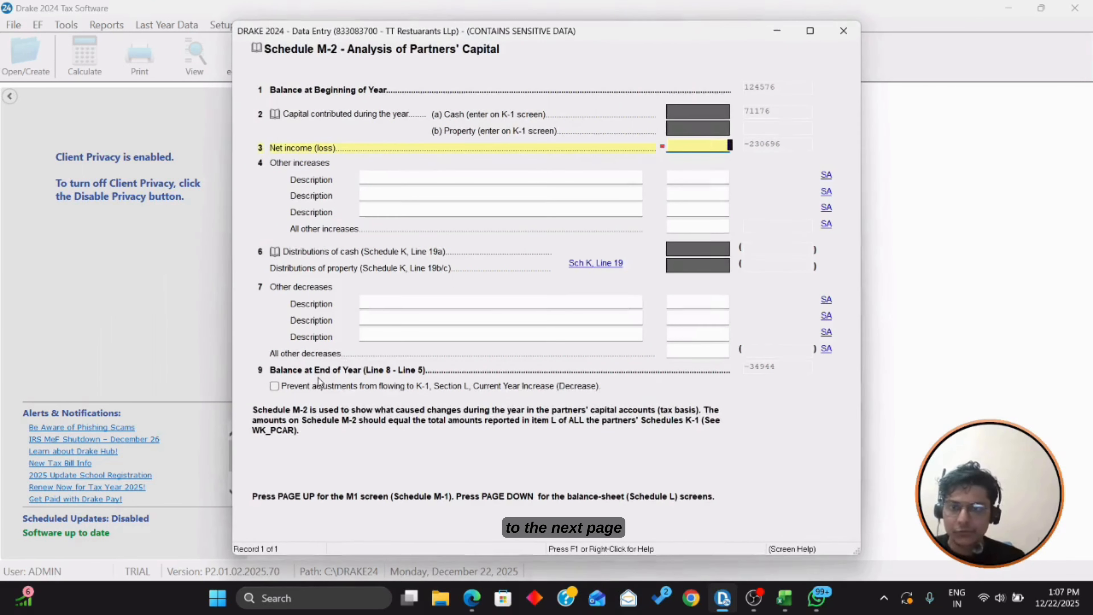
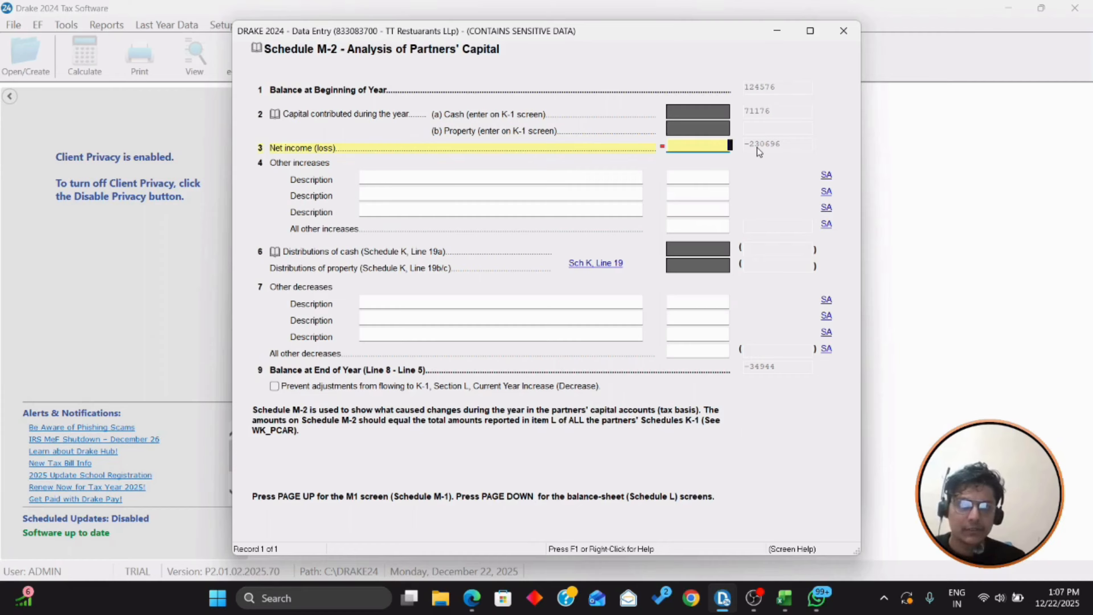
Step: Enter -230696 as the Schedule M-2 line 3 net loss and go back to the data-entry menu
type("-23")
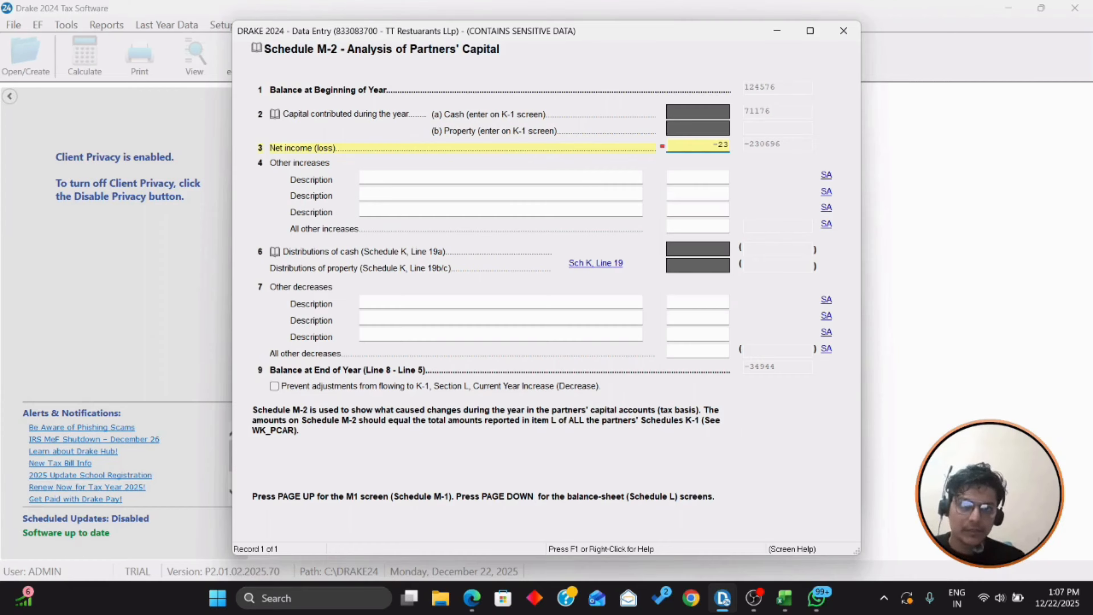
type("0696")
key("Tab")
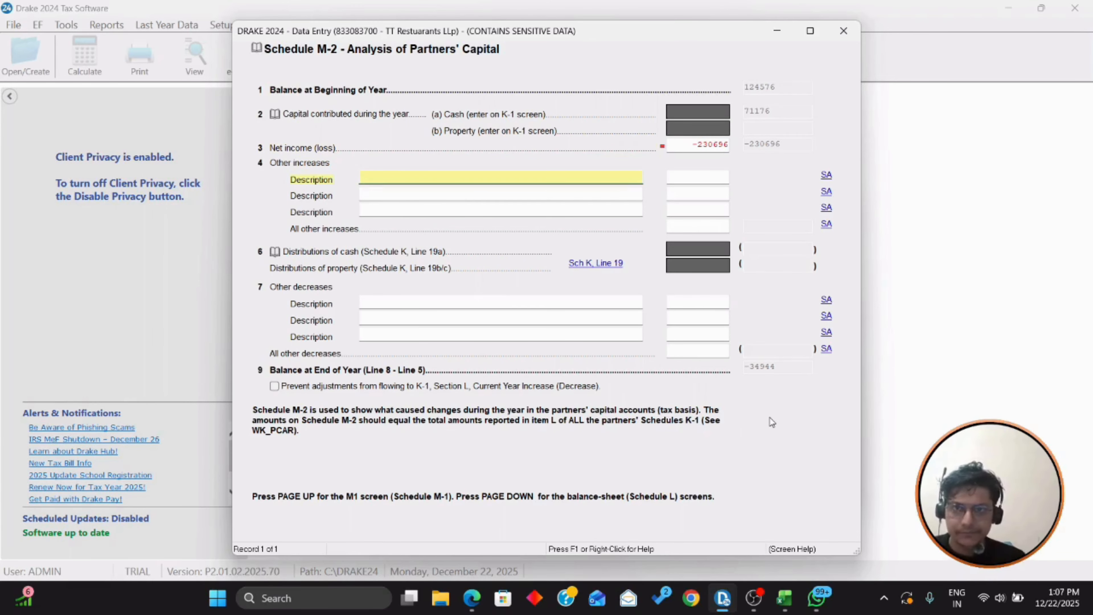
key("Escape")
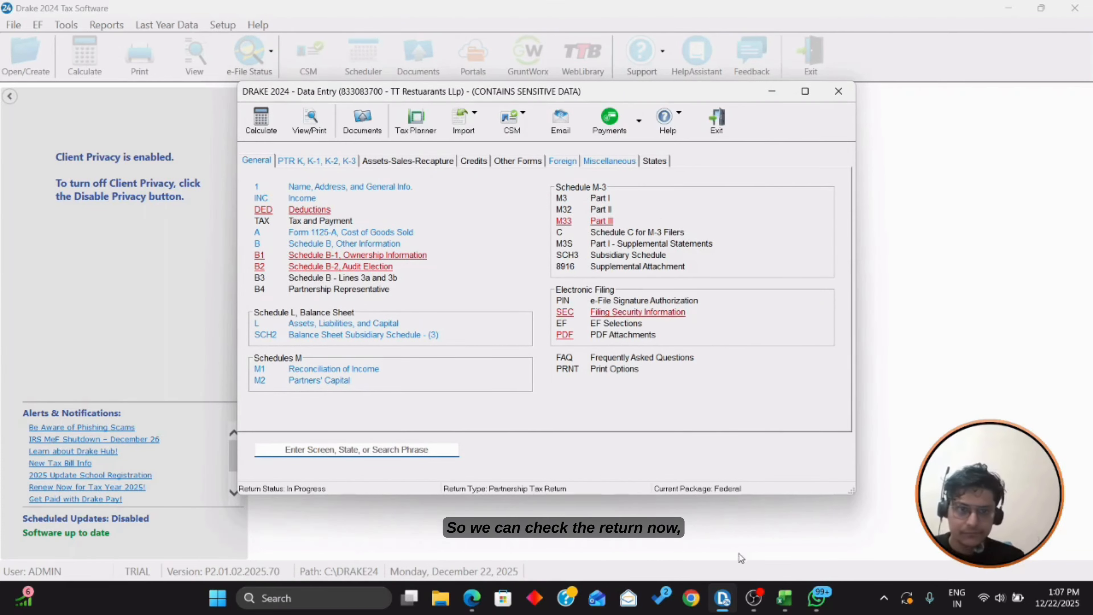
Step: Calculate the return and bring up the View/Print forms list
left_click(314, 129)
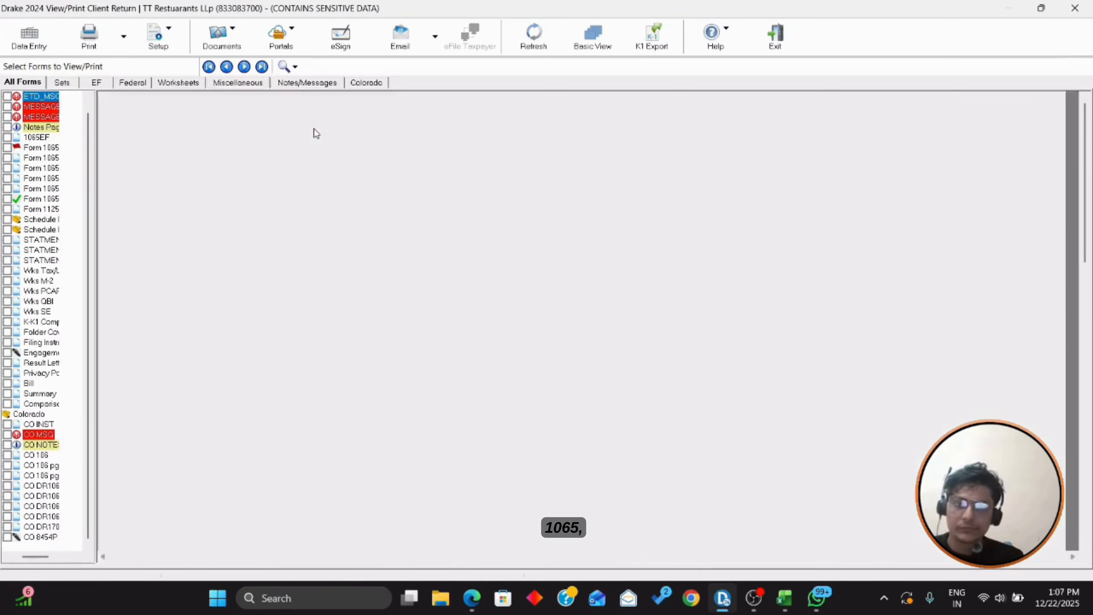
scroll(371, 218, "down", 3)
scroll(370, 215, "down", 3)
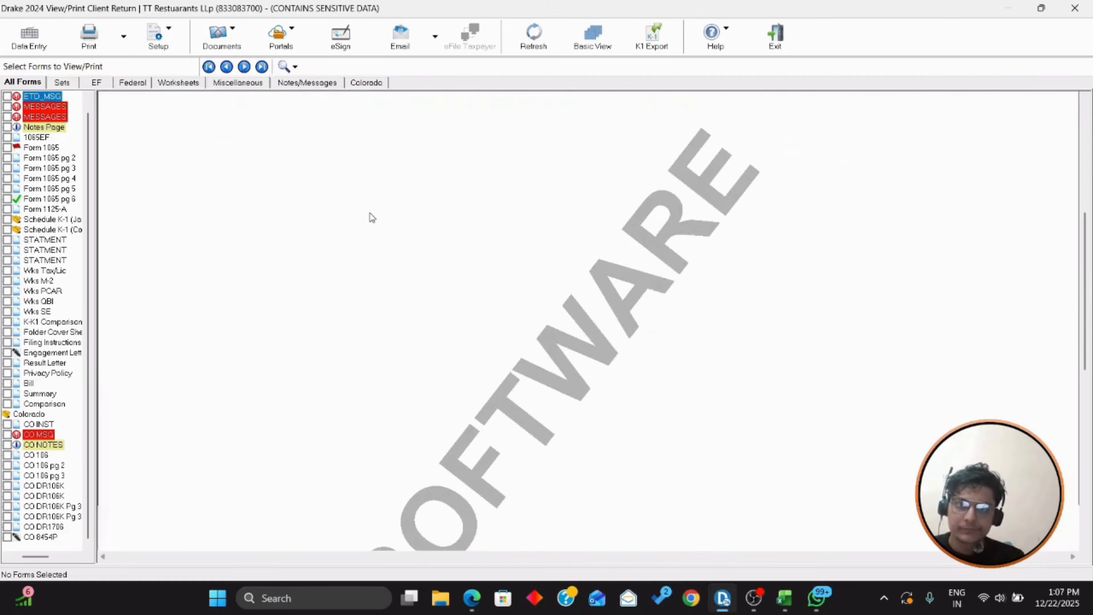
scroll(370, 213, "down", 2)
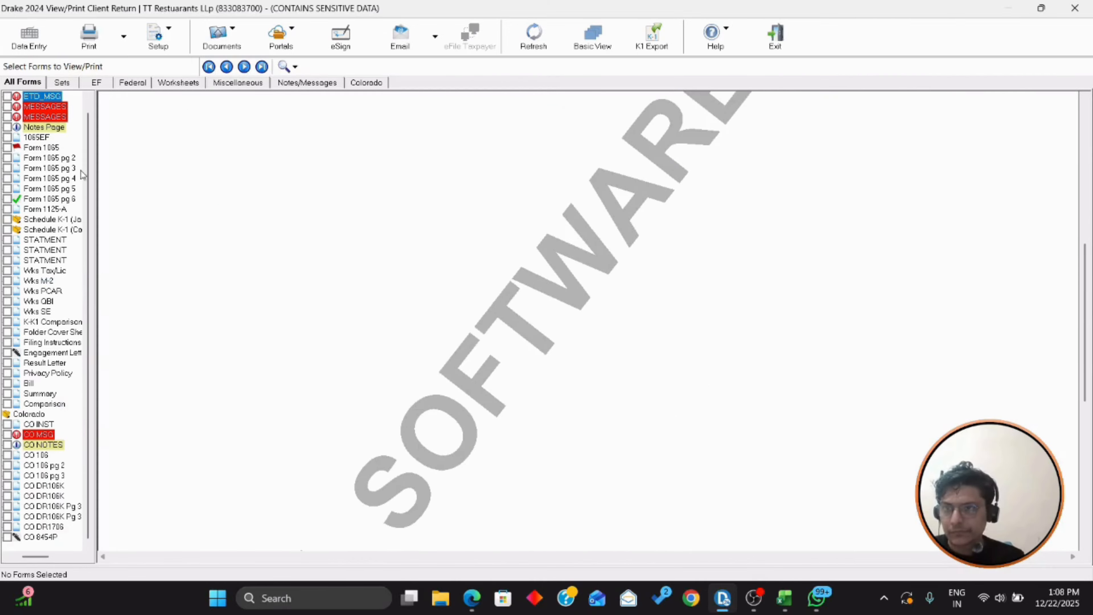
Step: Review the Form 1065 income lines, including 2,628,418 gross receipts, against the Excel workpapers
left_click(48, 148)
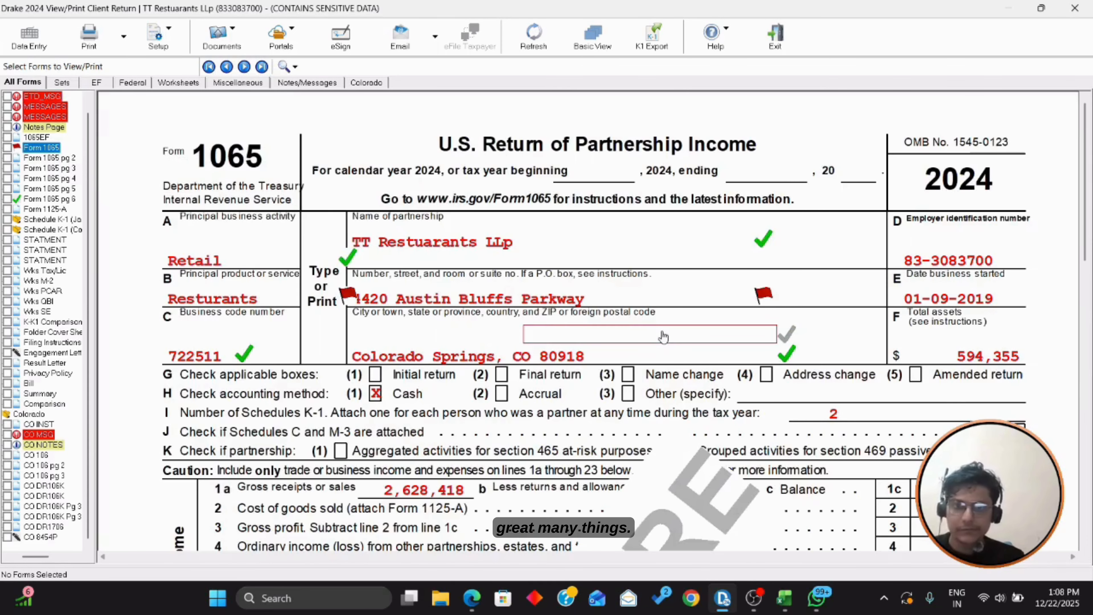
scroll(663, 337, "down", 2)
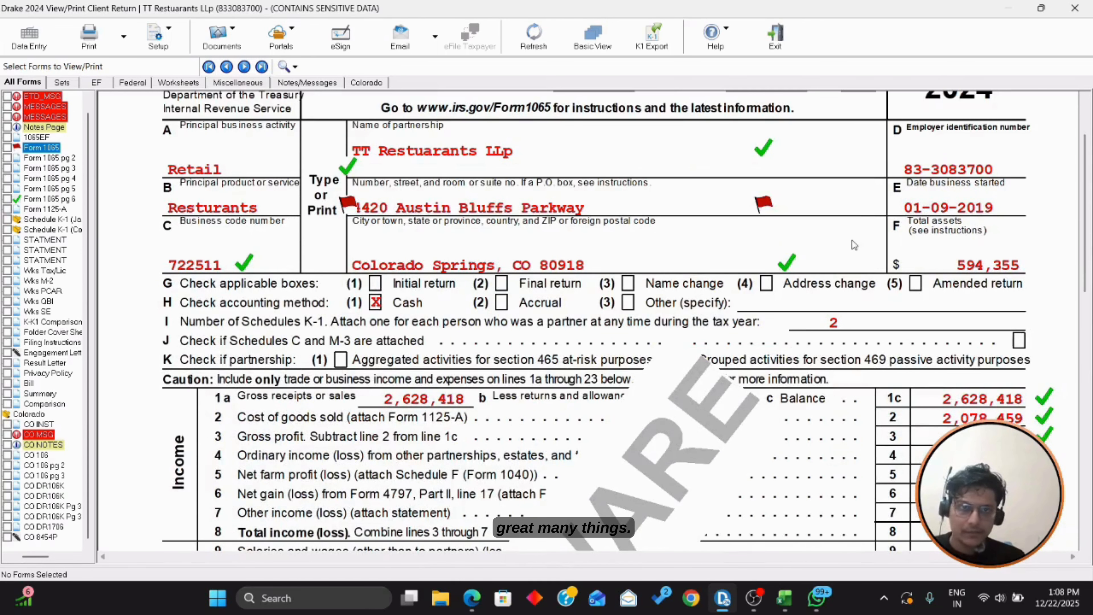
scroll(858, 215, "down", 2)
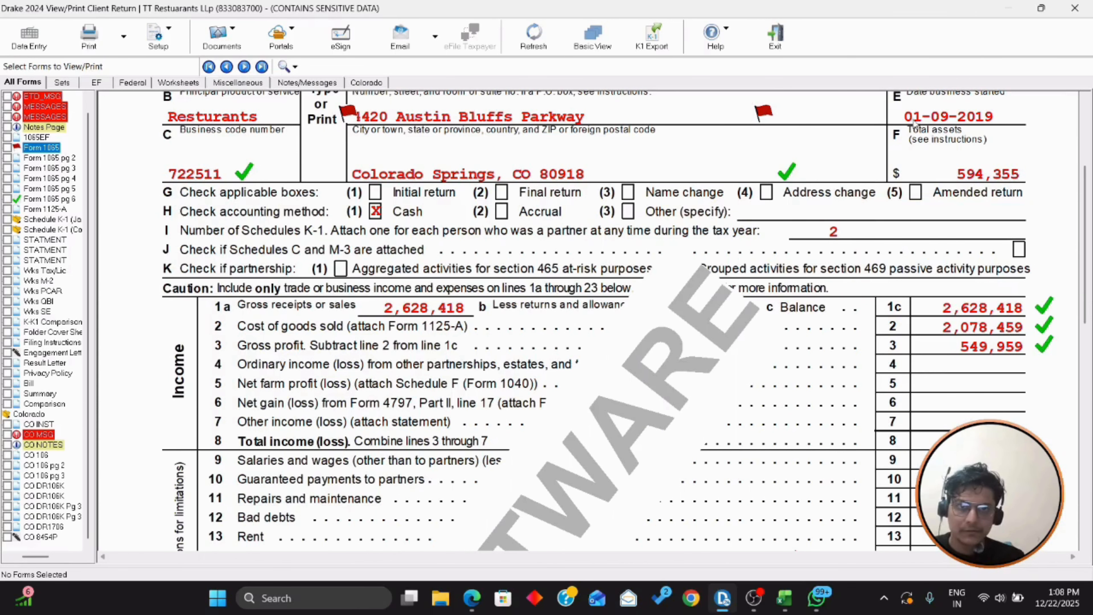
scroll(940, 148, "down", 1)
scroll(941, 150, "up", 2)
scroll(942, 150, "down", 2)
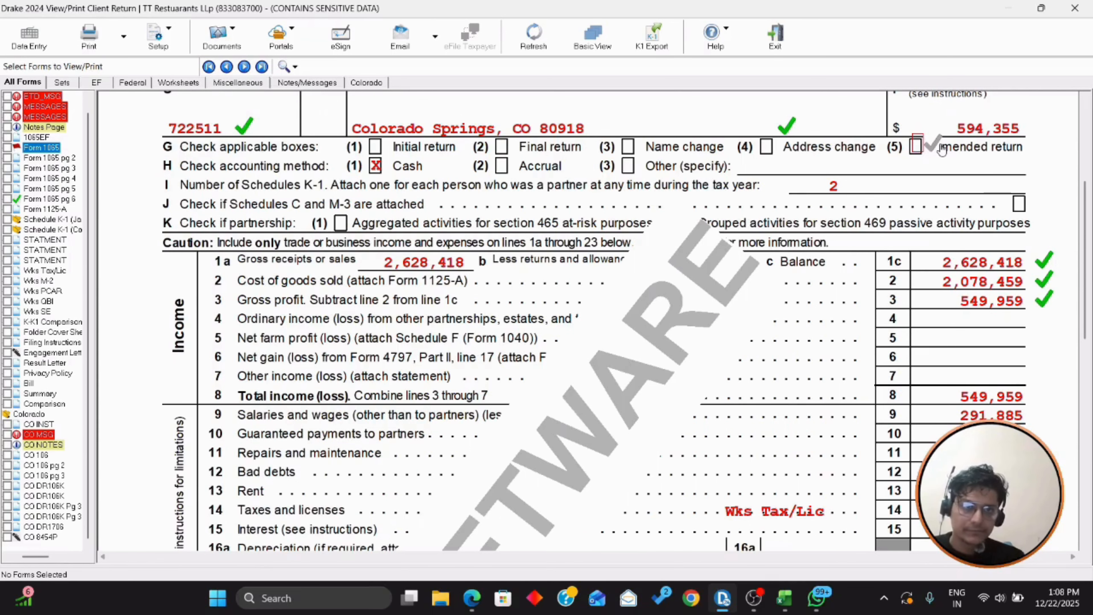
scroll(943, 149, "down", 2)
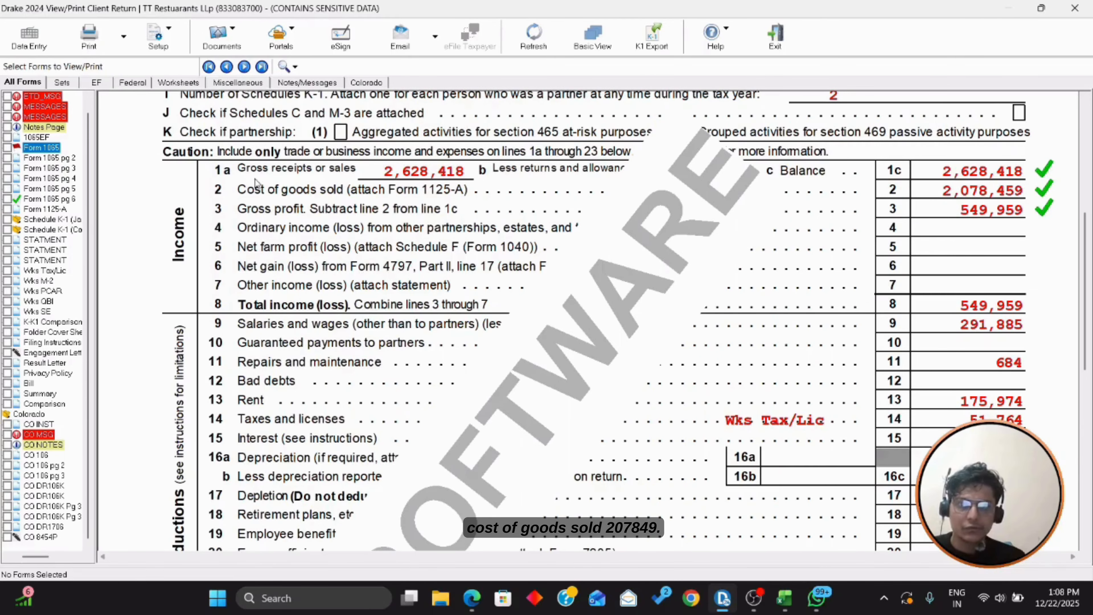
key("alt+Tab")
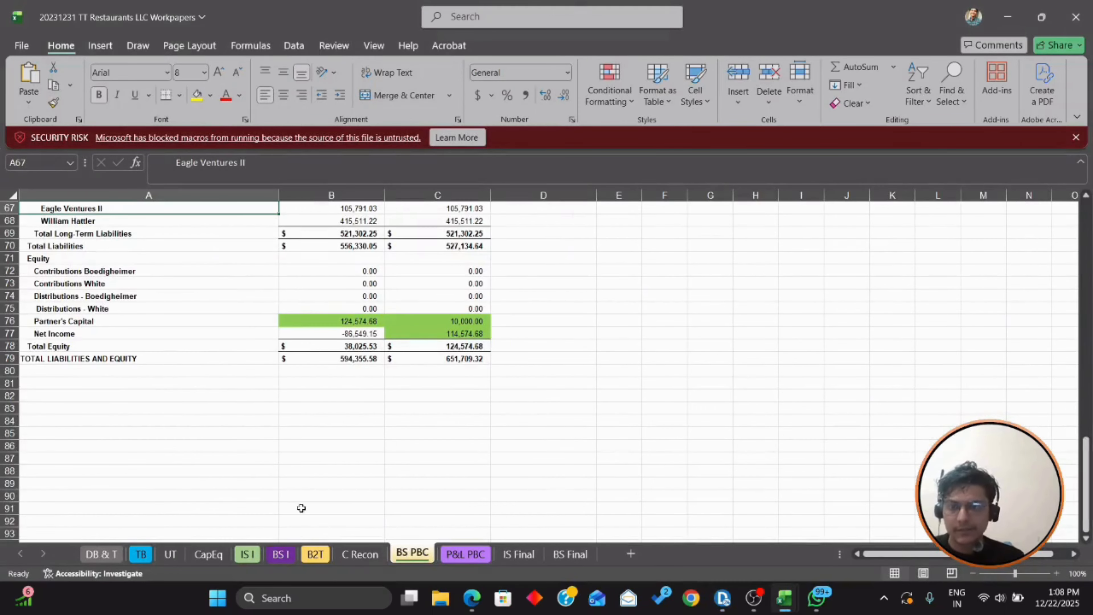
Step: Compare the trial balance's adjusted cost of goods sold in H61 with Form 1065's 2,078,459
left_click(139, 554)
scroll(679, 458, "up", 2)
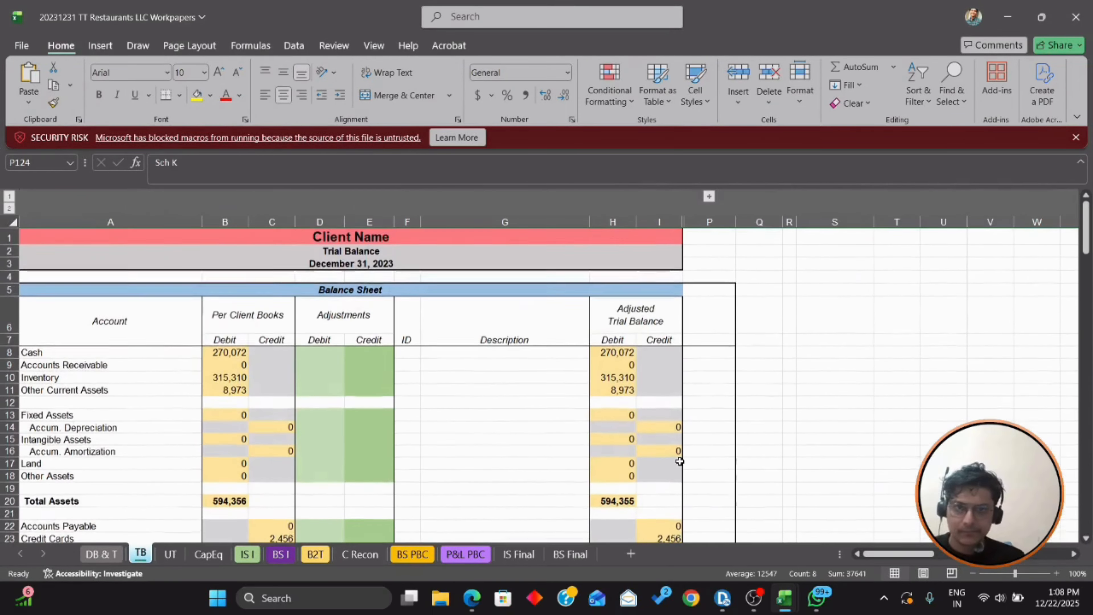
scroll(679, 460, "down", 19)
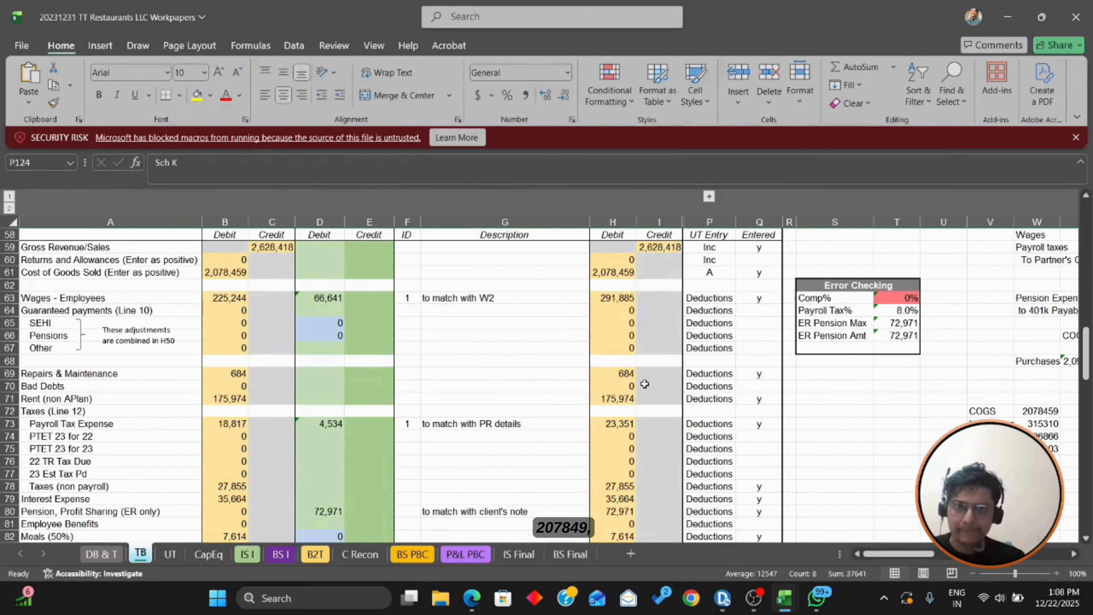
left_click(626, 276)
key("alt+Tab")
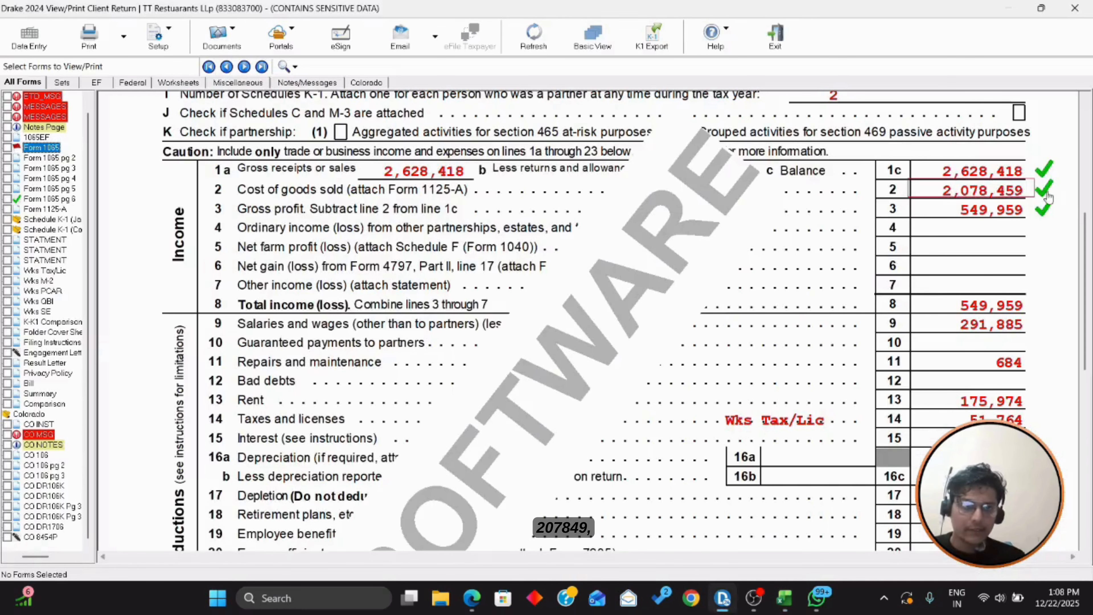
key("alt+Tab")
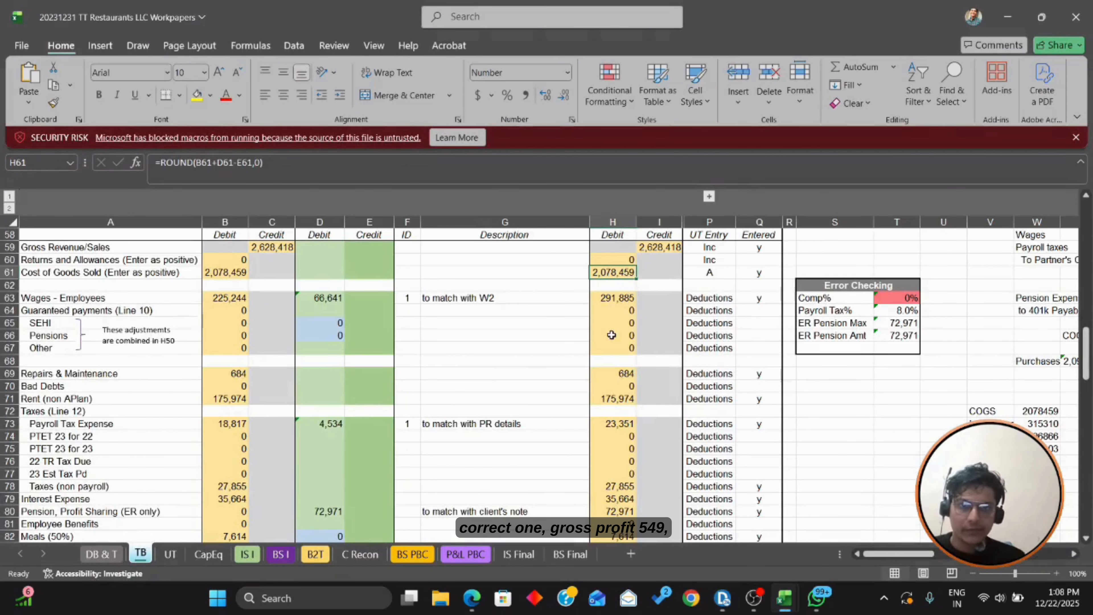
Step: Check the IS I income statement's 549,959 gross profit against Form 1065
scroll(643, 372, "up", 2)
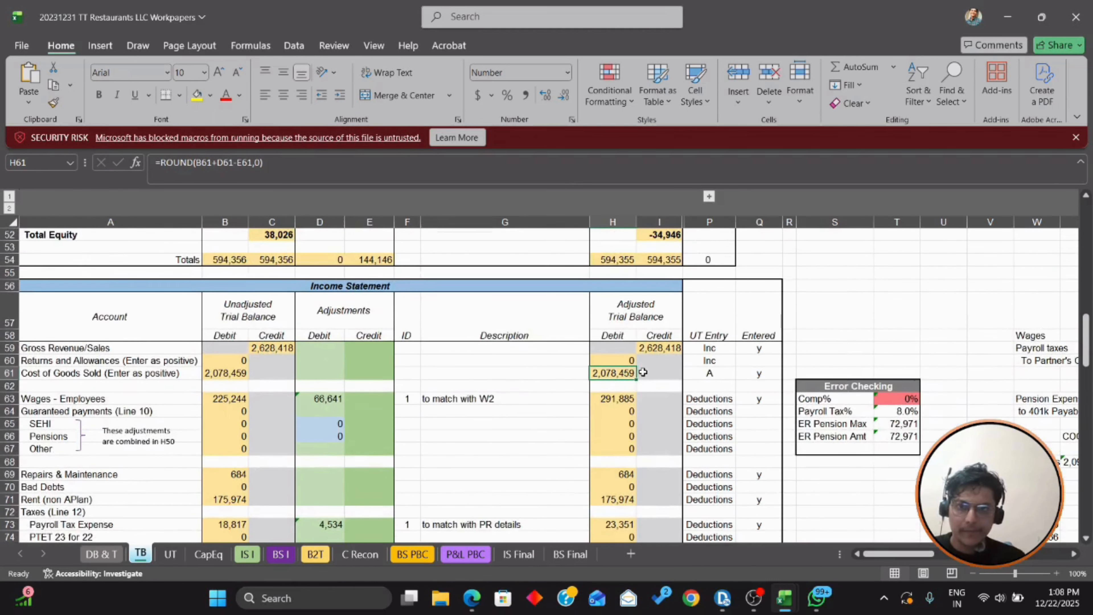
scroll(643, 372, "down", 3)
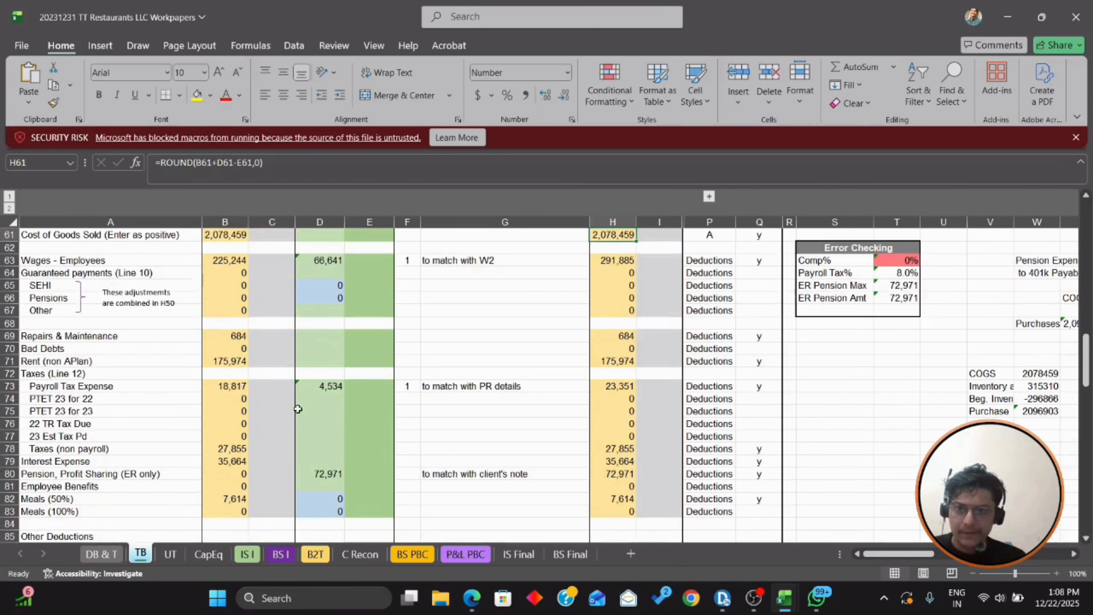
scroll(298, 409, "down", 1)
left_click(247, 554)
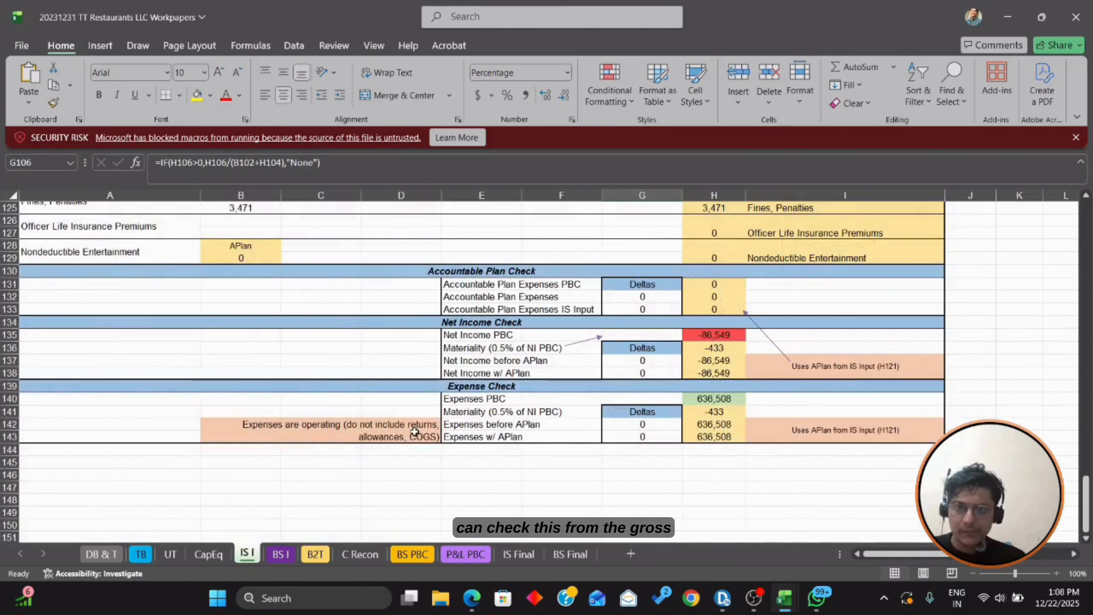
scroll(414, 430, "up", 20)
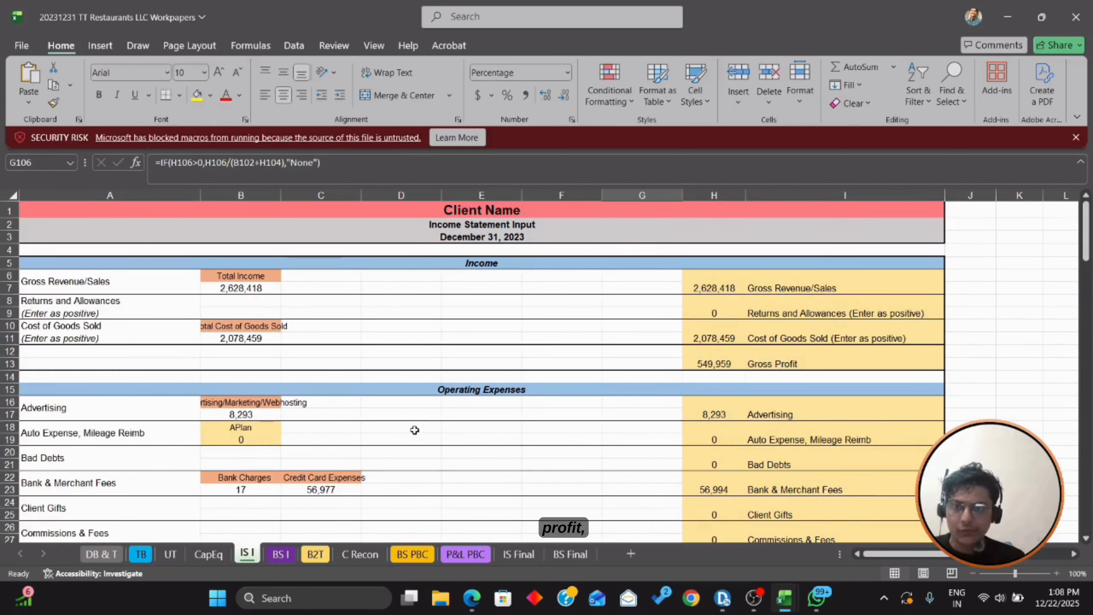
key("alt+Tab")
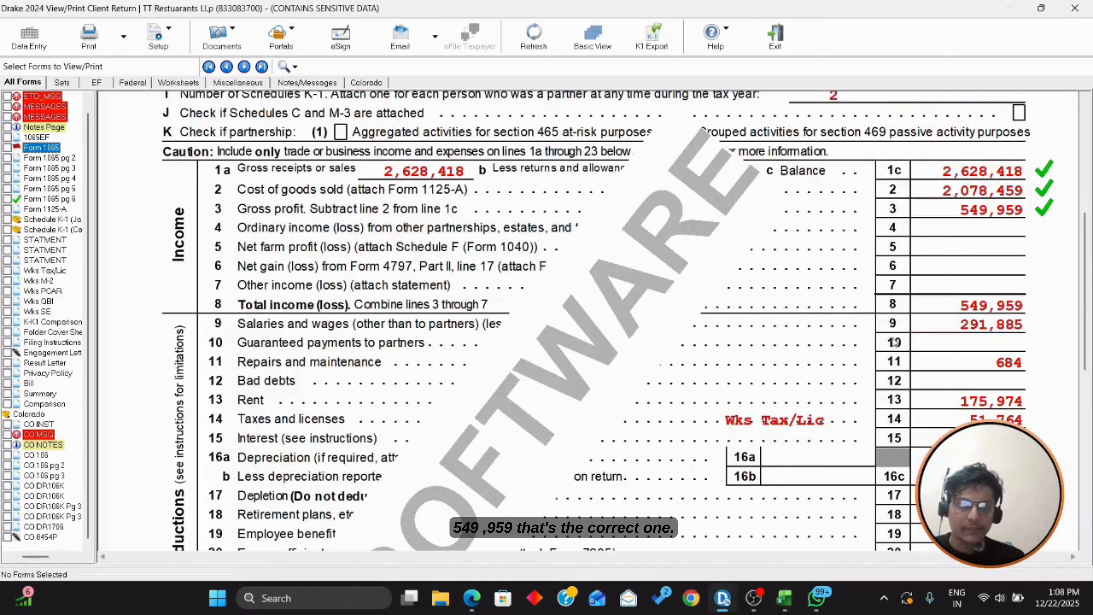
Step: Review the Form 1065 deduction lines down to the line 23 ordinary loss of (210,871)
scroll(1037, 278, "down", 3)
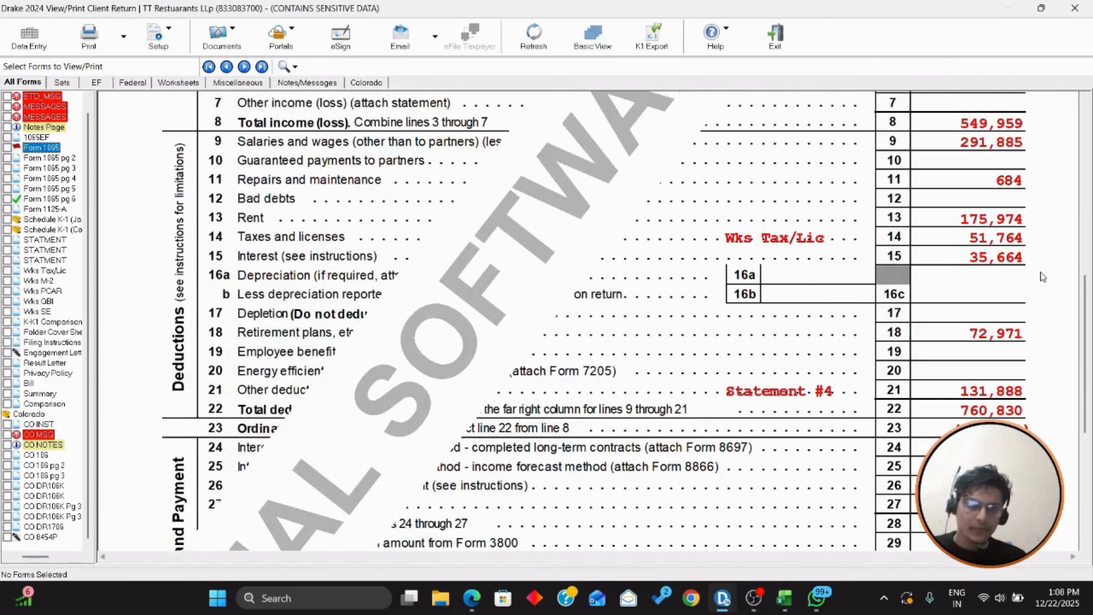
scroll(1021, 319, "up", 2)
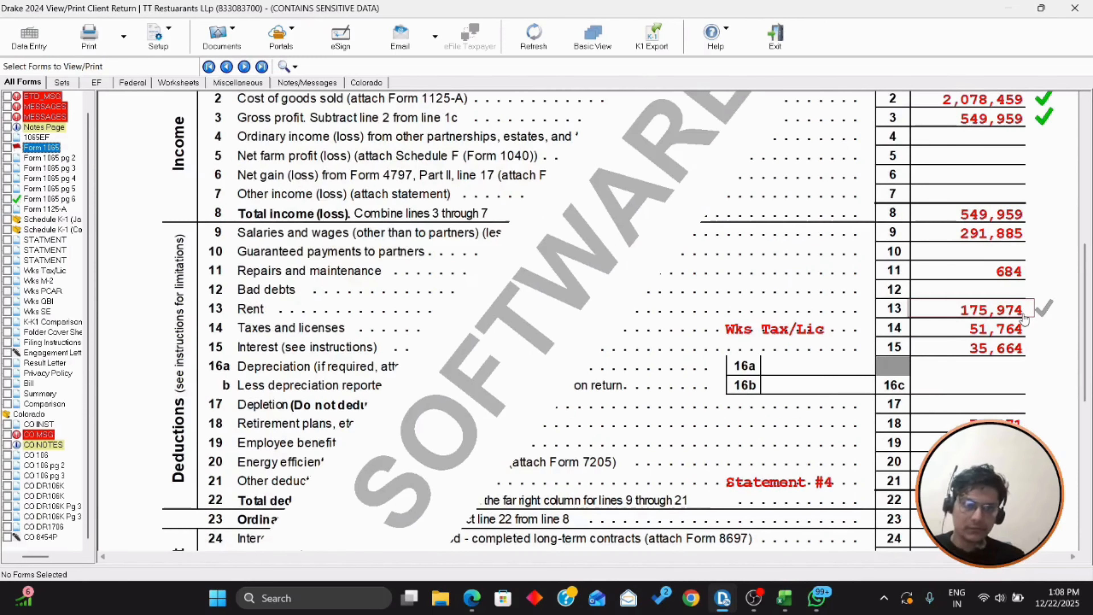
scroll(990, 292, "down", 2)
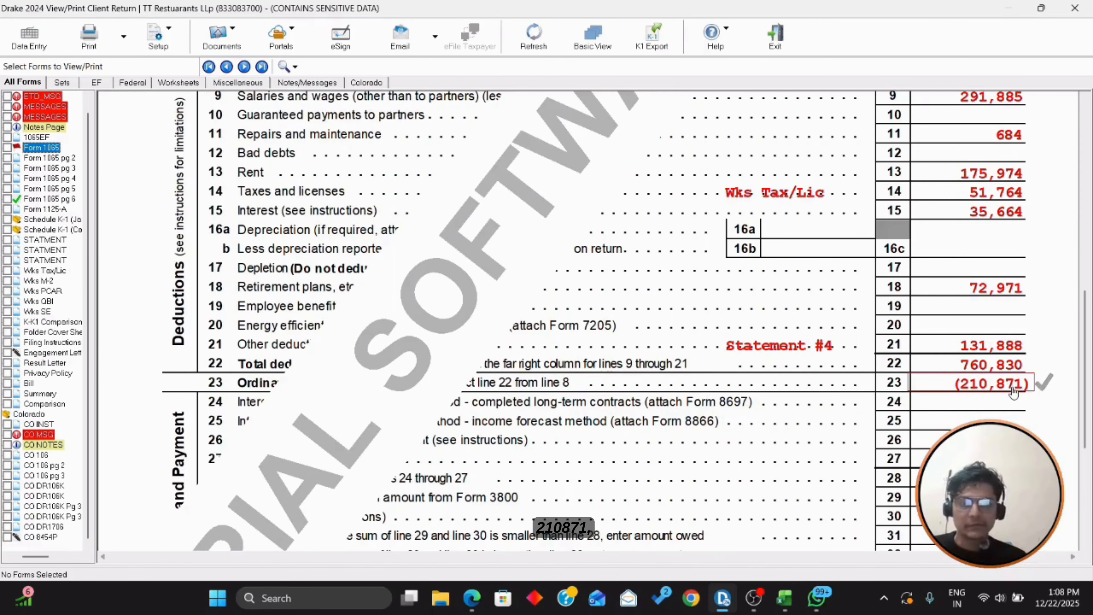
key("alt+Tab")
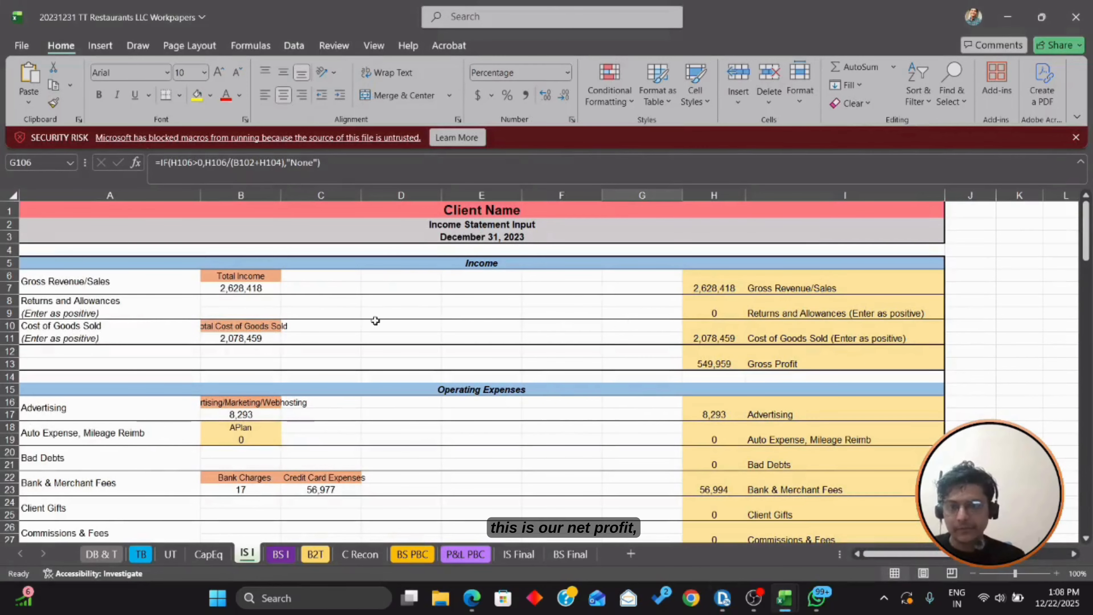
Step: On the B2T sheet, confirm -210,871 tax profit matches Line 23 with a 0 difference
left_click(315, 554)
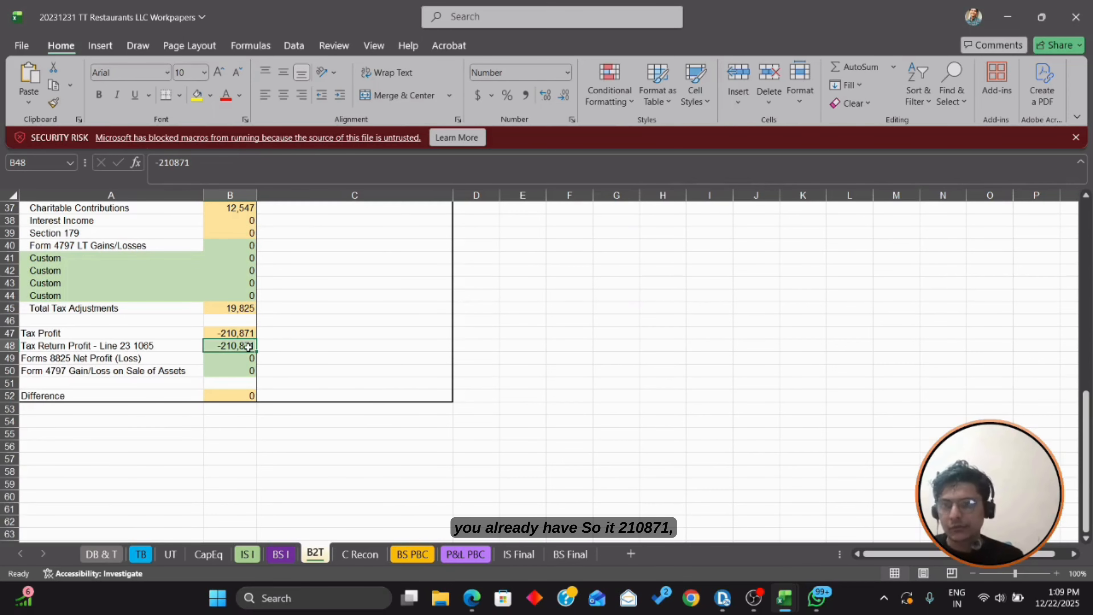
key("Up")
key("Down")
key("Left")
key("Right")
key("Right")
key("Left")
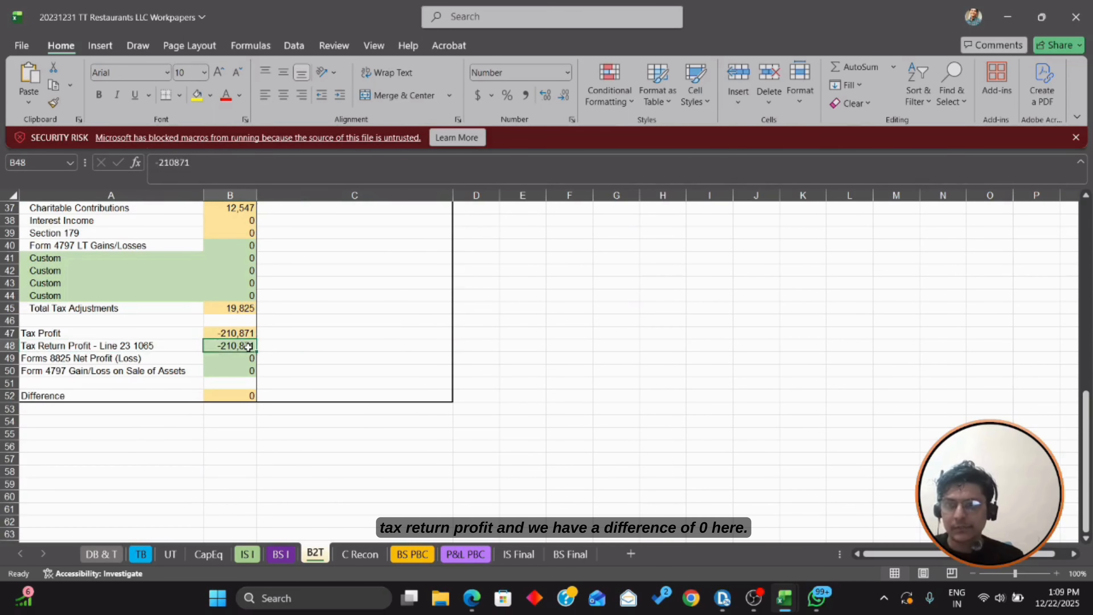
key("Down")
key("Down")
key("Down")
key("Down")
key("F2")
key("Escape")
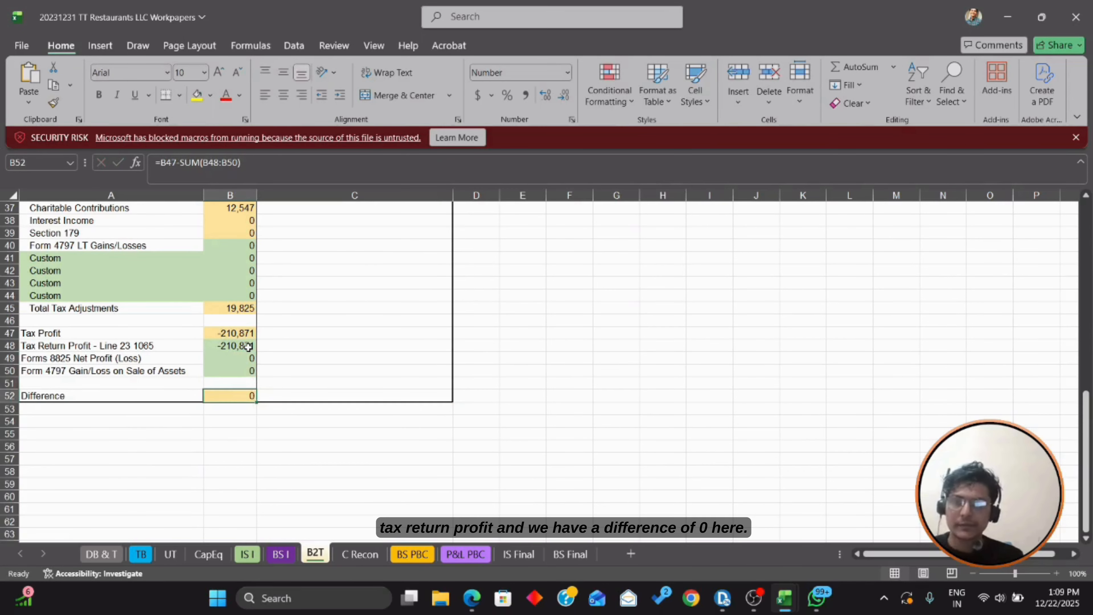
Step: Check the Line 23 value and the trial-balance book profit with its note, then return to Drake
scroll(248, 347, "up", 1)
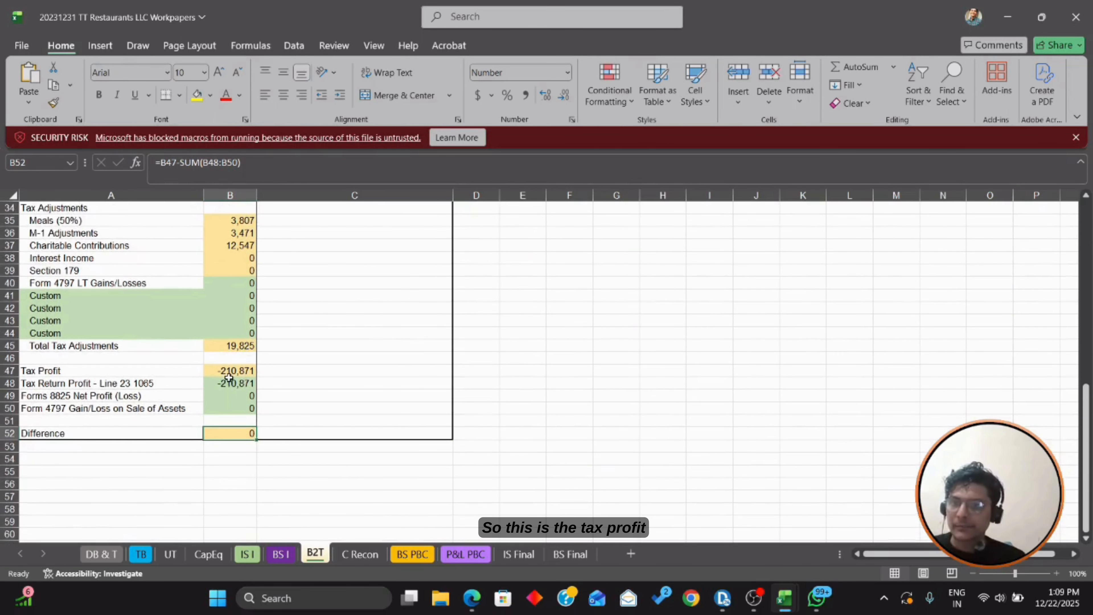
left_click(228, 378)
scroll(229, 380, "up", 7)
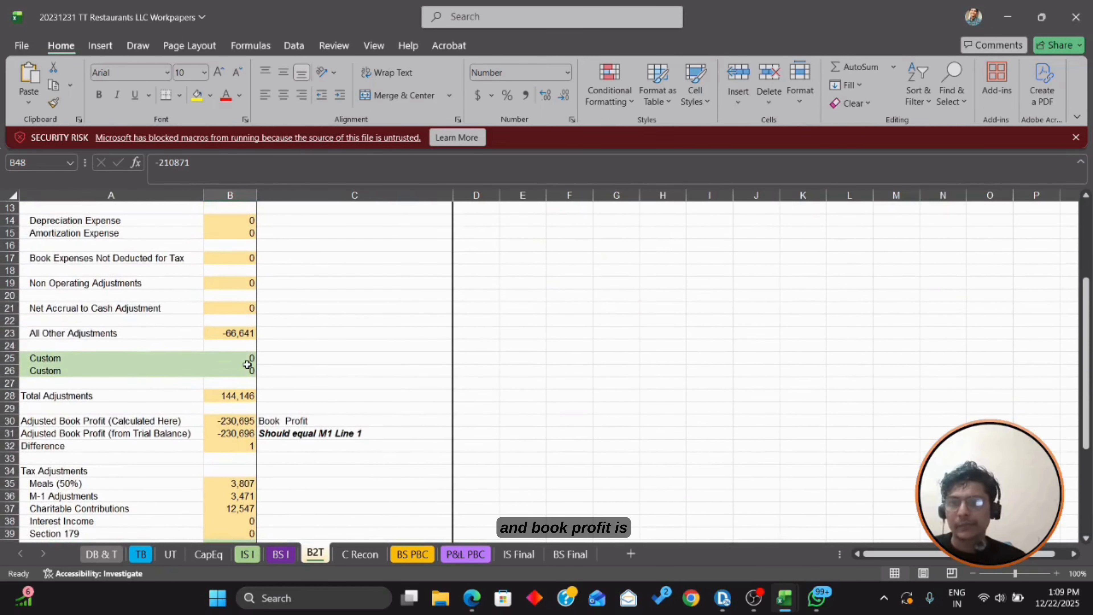
left_click(236, 434)
left_click(321, 434)
left_click(722, 598)
scroll(839, 379, "down", 1)
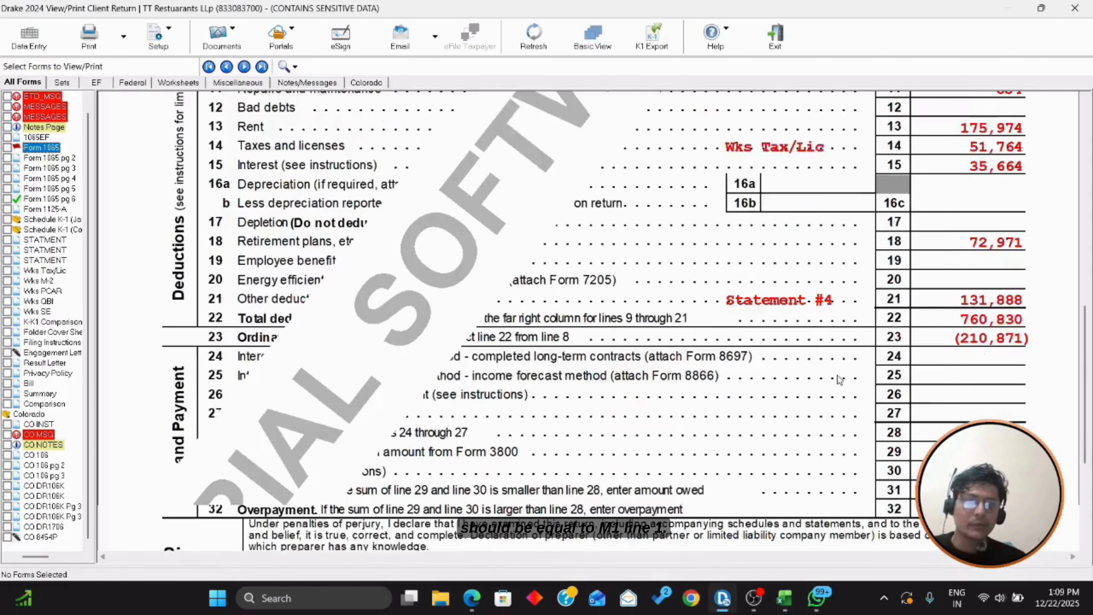
Step: Review Form 1065 page 6's Schedule L and the Schedule M-1 net loss of (230,696)
scroll(839, 380, "down", 5)
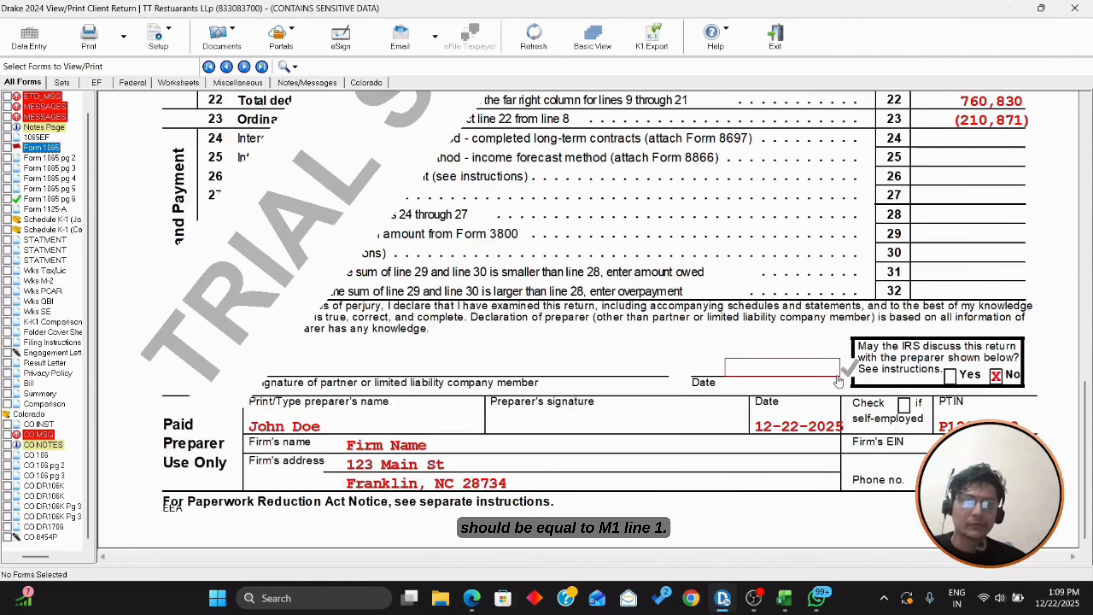
left_click(61, 199)
scroll(498, 275, "down", 8)
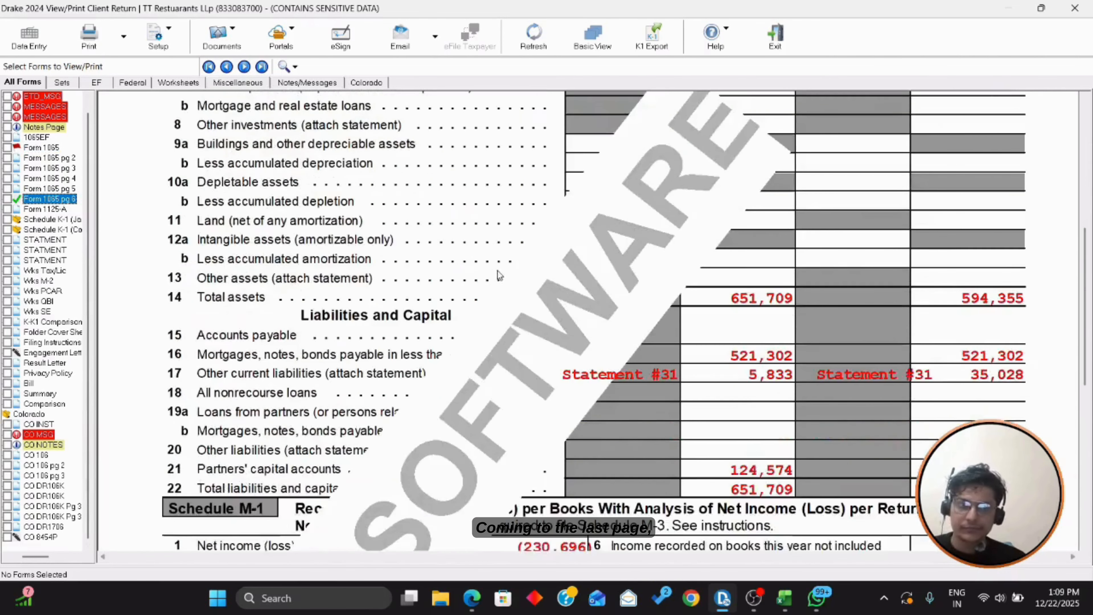
scroll(497, 271, "down", 9)
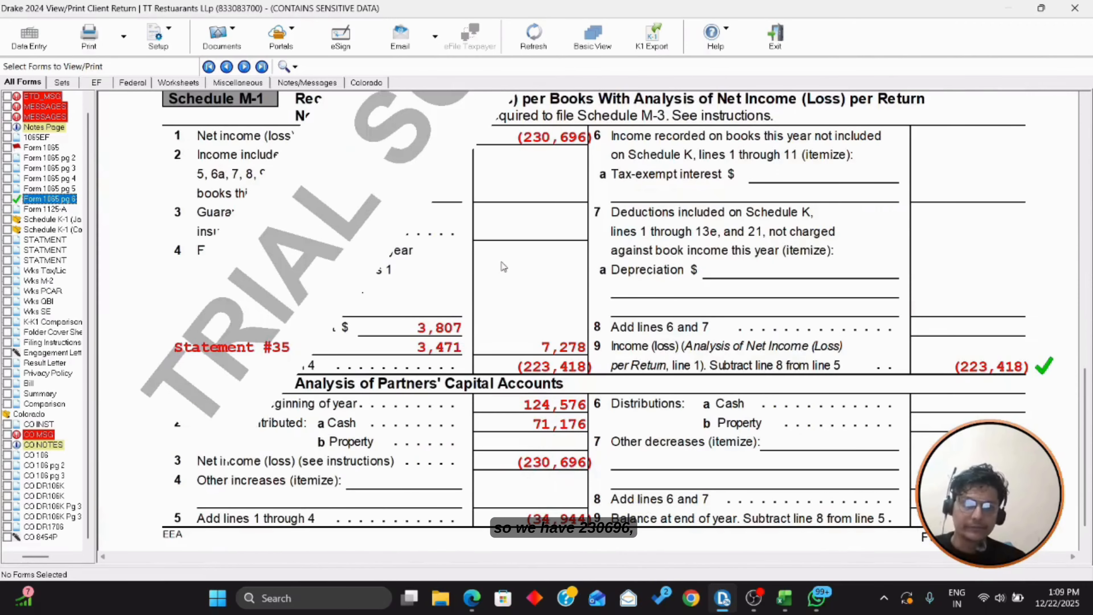
scroll(504, 267, "up", 2)
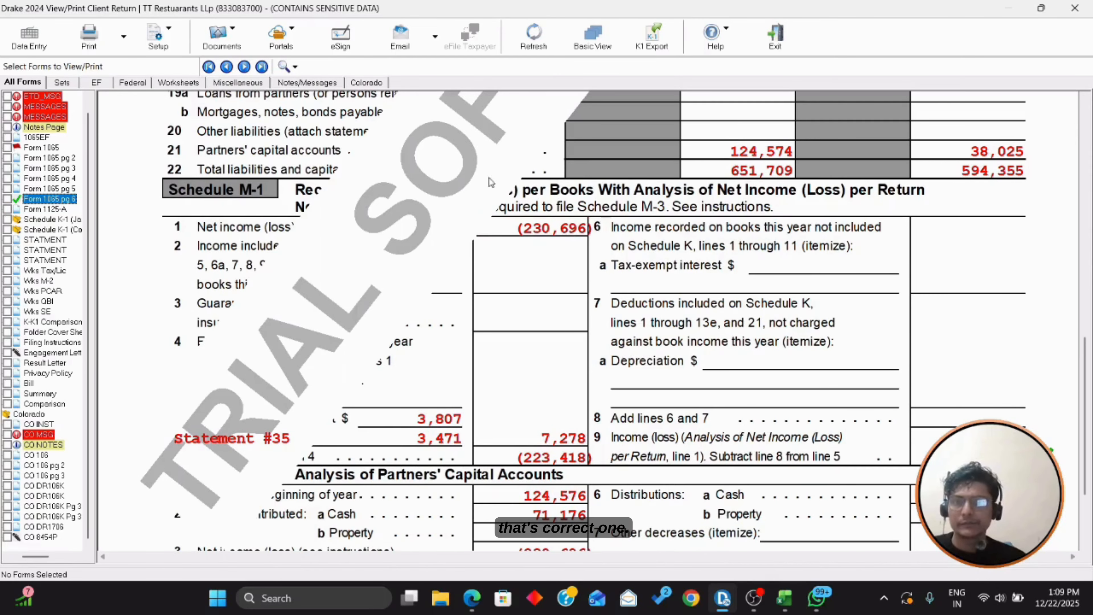
scroll(578, 242, "down", 4)
scroll(583, 244, "up", 5)
scroll(584, 244, "up", 9)
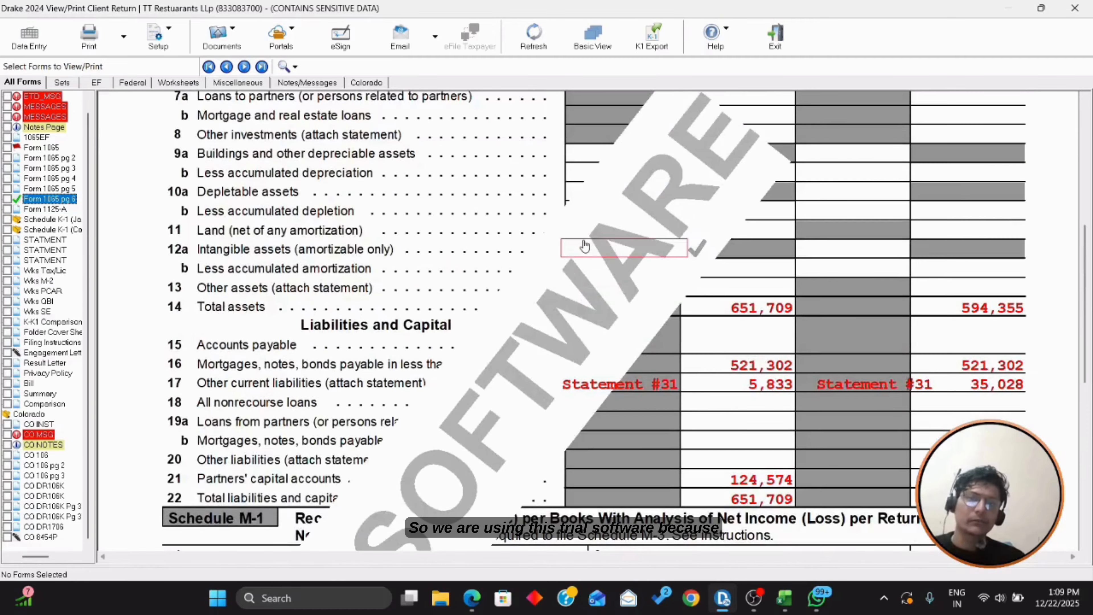
scroll(583, 242, "down", 6)
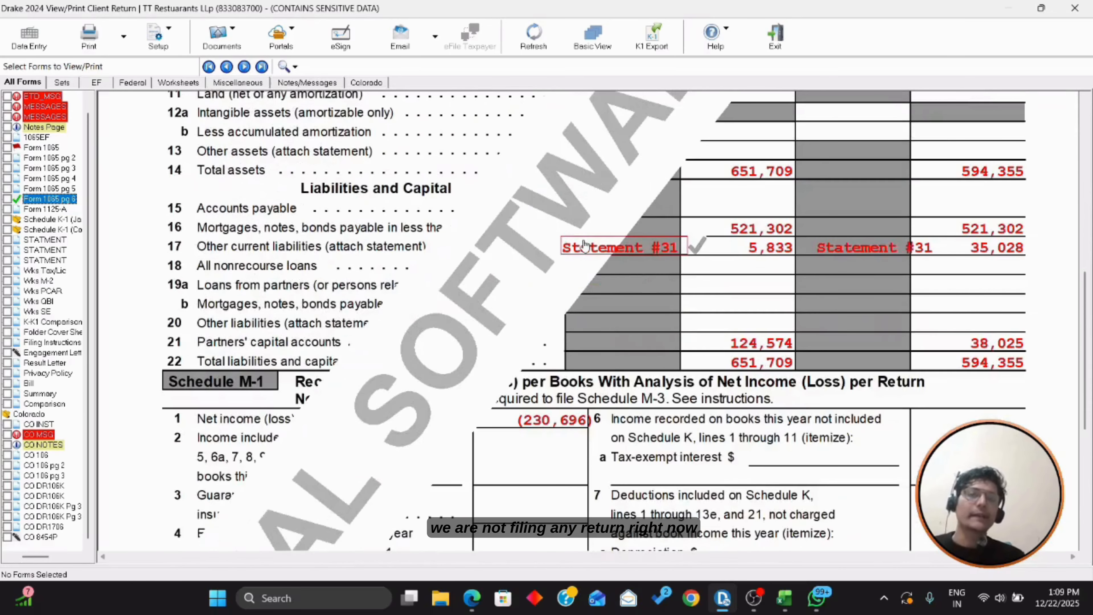
scroll(584, 244, "down", 3)
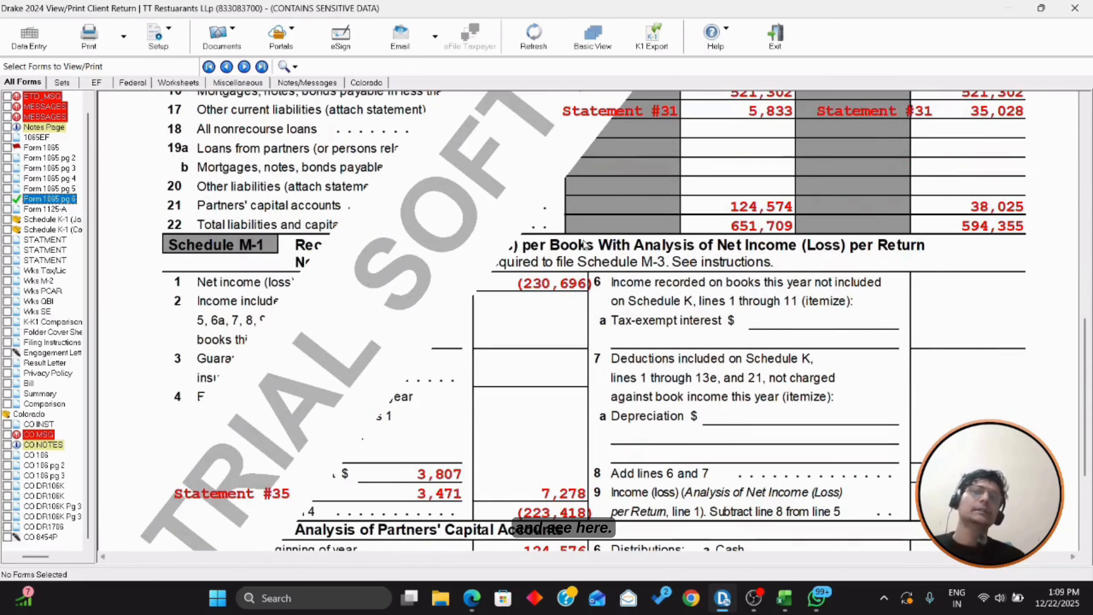
scroll(584, 245, "down", 1)
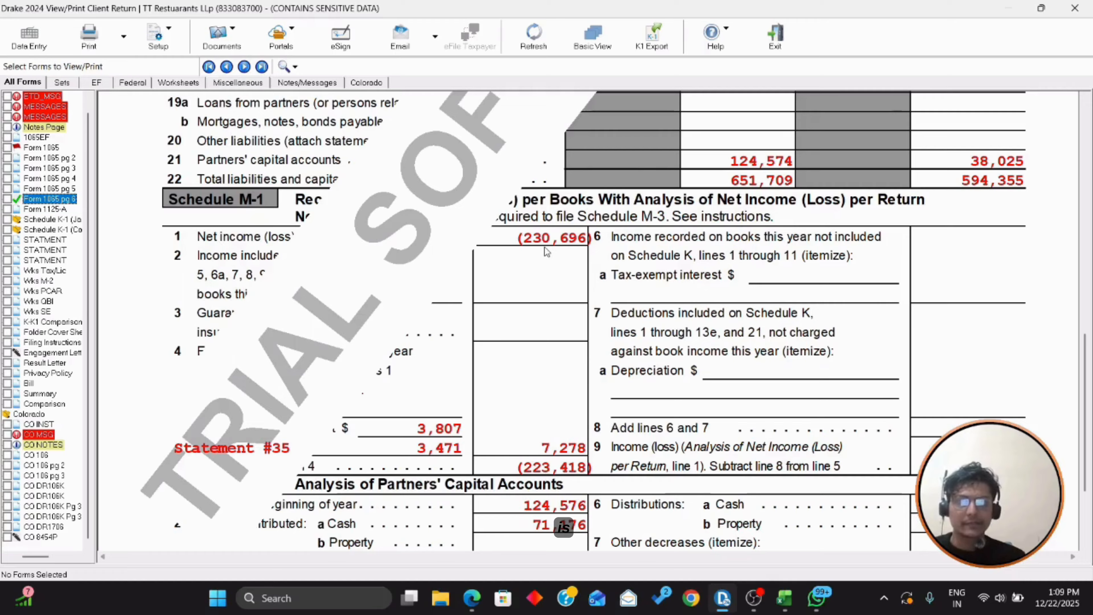
key("alt+Tab")
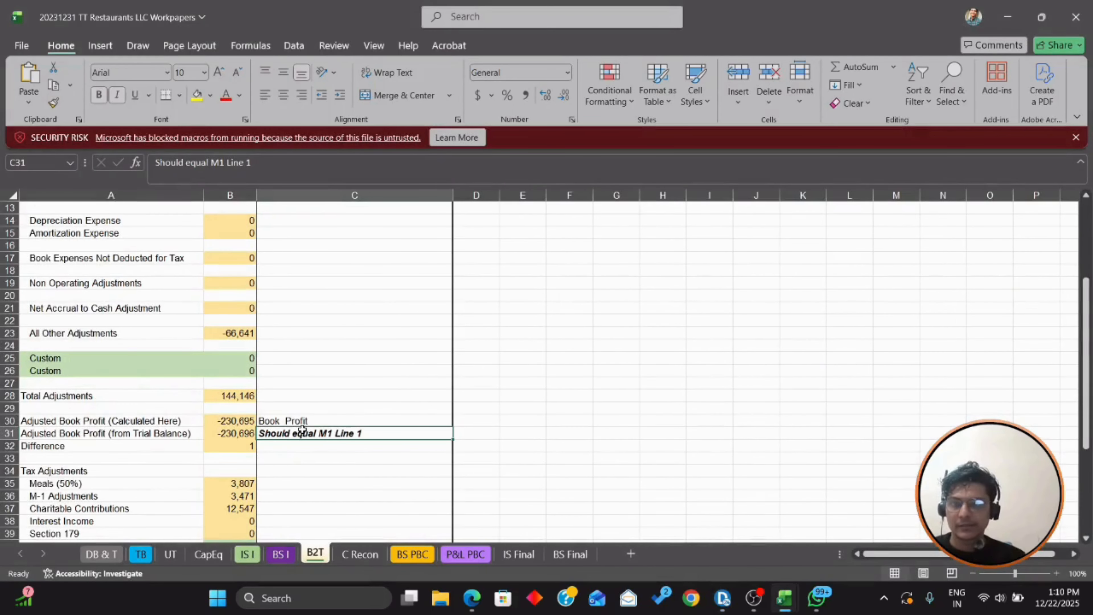
Step: Compare the B2T trial-balance book profit of -230,696 with the return's Schedule M-1 and M-2
left_click(236, 434)
key("alt+Tab")
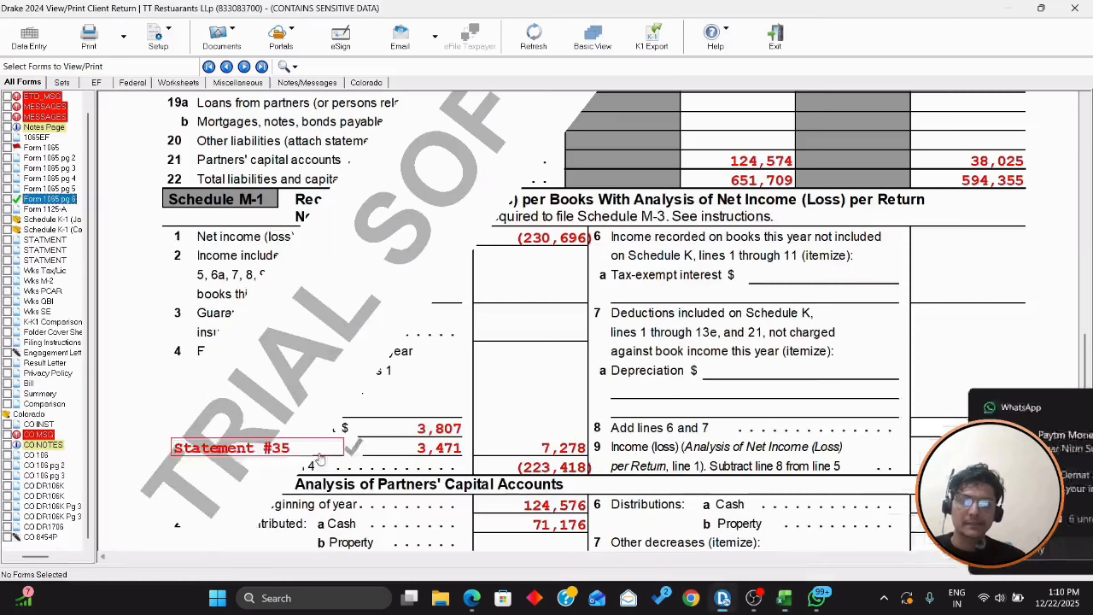
left_click(1063, 408)
scroll(538, 318, "down", 2)
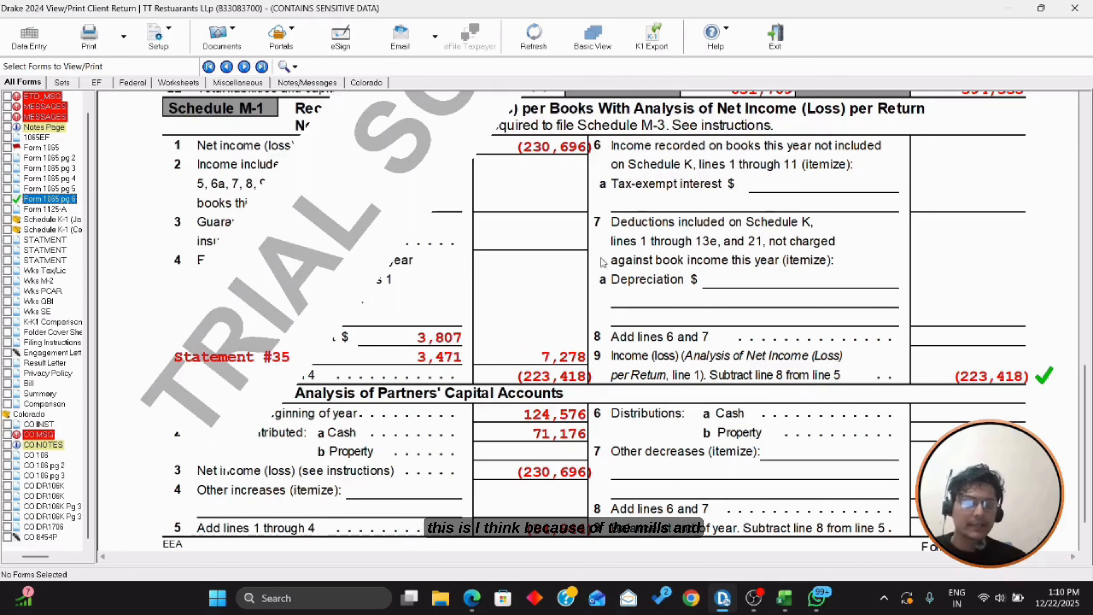
scroll(680, 249, "down", 1)
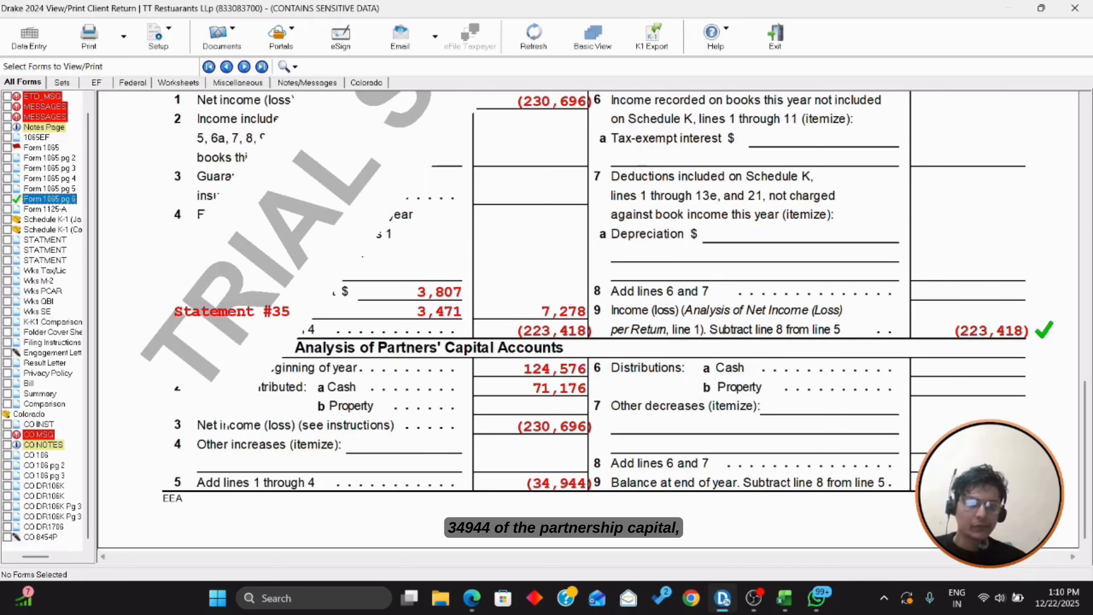
key("alt+Tab")
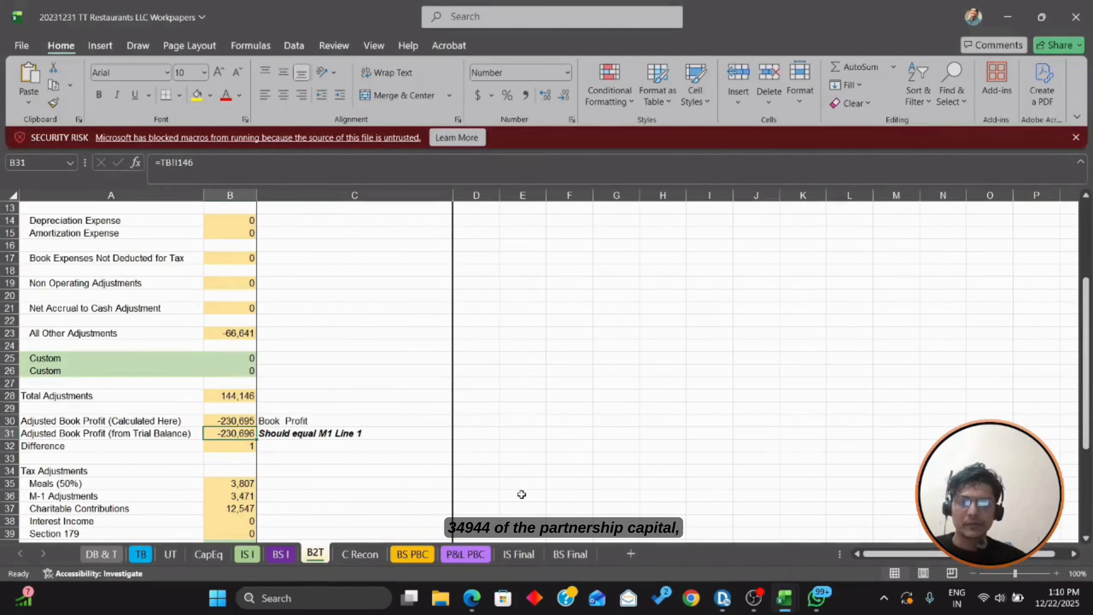
Step: Compare the CapEq ending capital of -34,946 and partners' net income with M-2's (34,944)
left_click(207, 555)
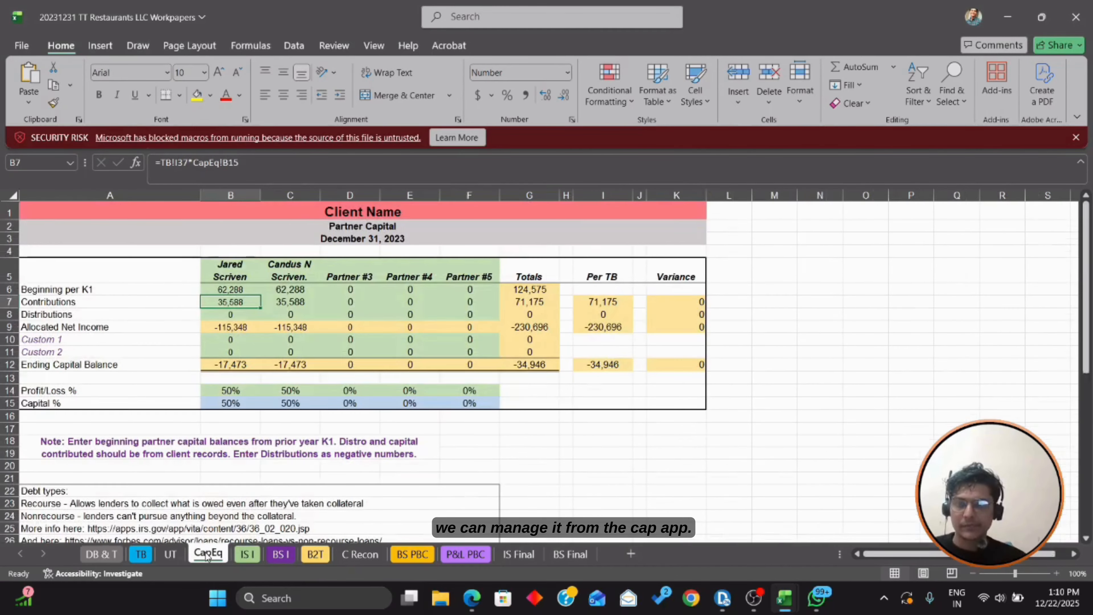
scroll(332, 367, "down", 2)
scroll(378, 344, "up", 2)
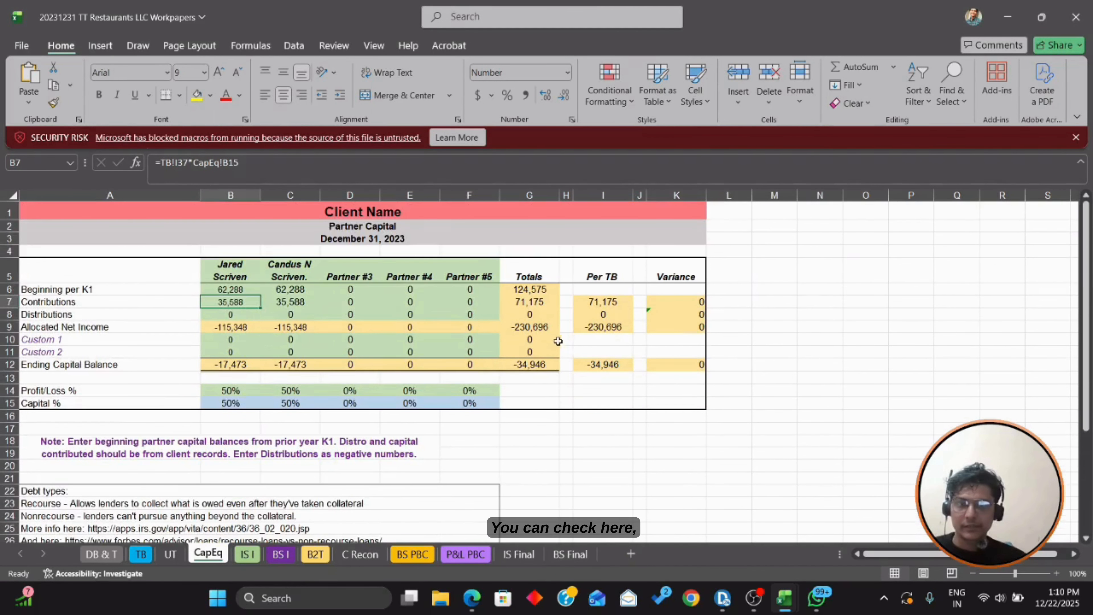
left_click(611, 365)
key("alt+Tab")
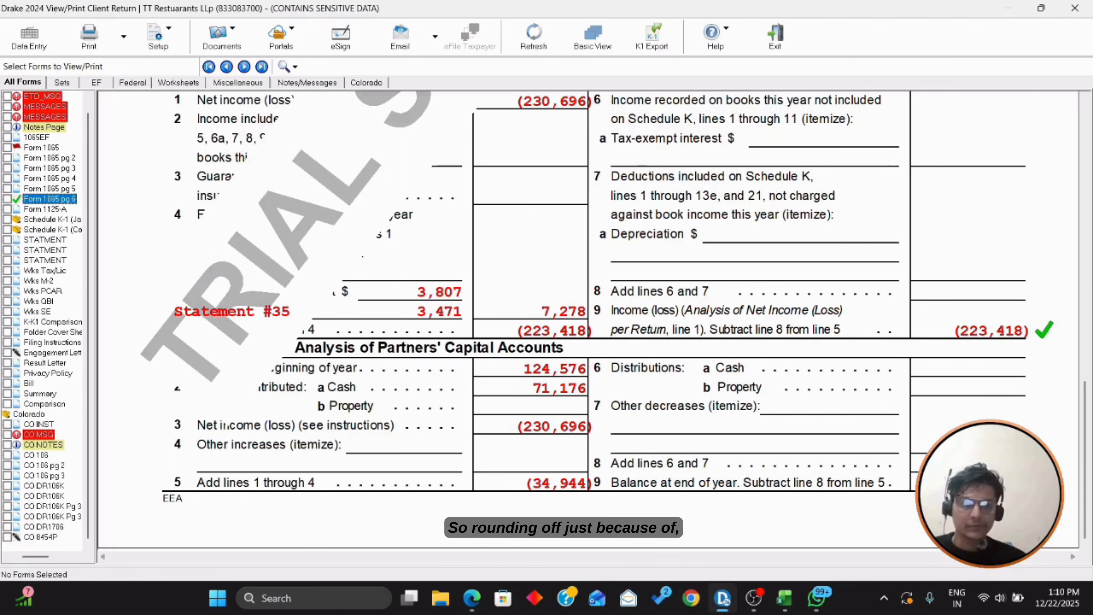
key("alt+Tab")
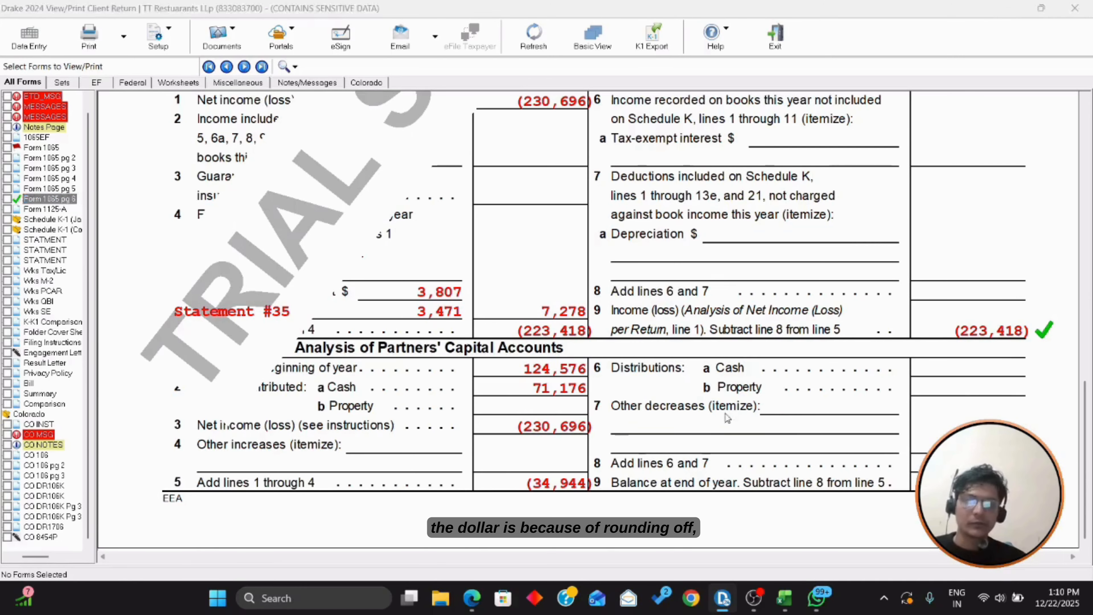
left_click_drag(244, 323, 284, 328)
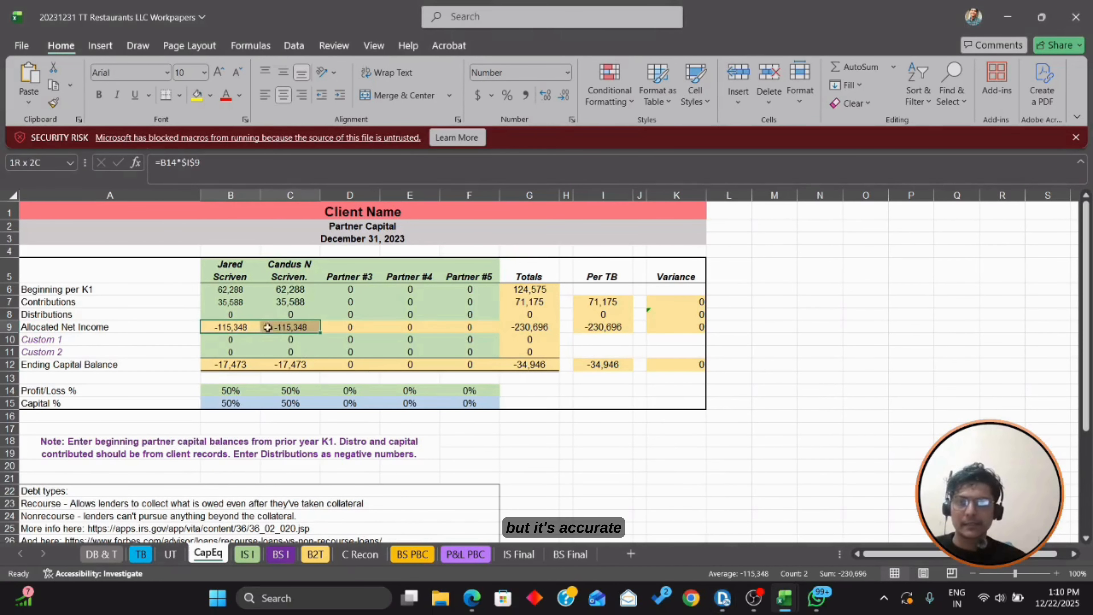
key("alt+Tab")
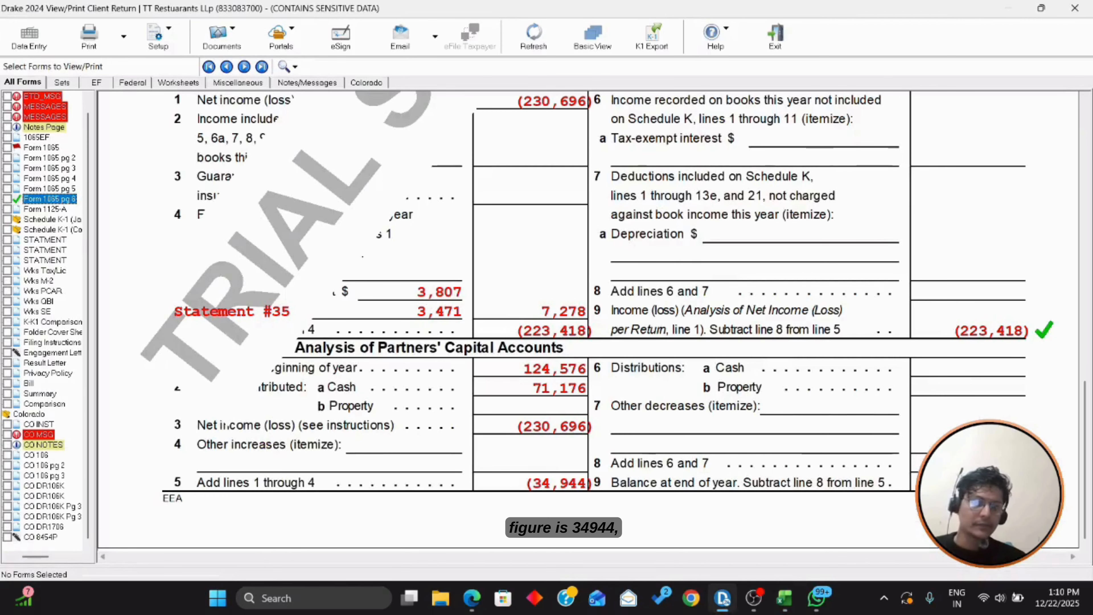
Step: Scroll through Schedule L, M-1 and M-2 and tick line 21's 38,025 year-end partners' capital
scroll(585, 321, "up", 10)
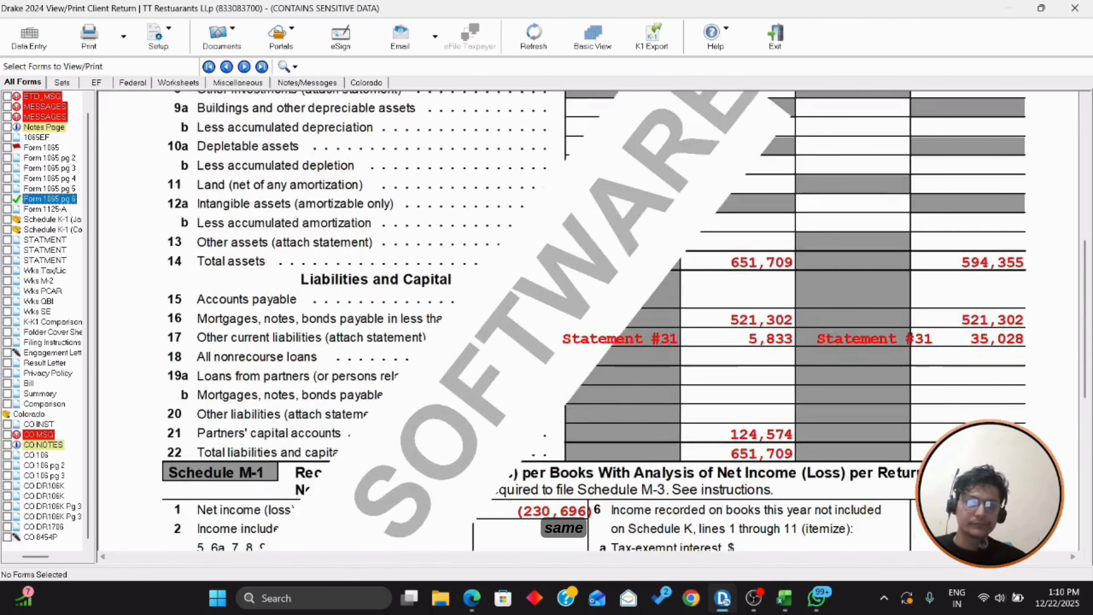
scroll(585, 321, "down", 5)
scroll(585, 321, "down", 5)
scroll(586, 321, "up", 5)
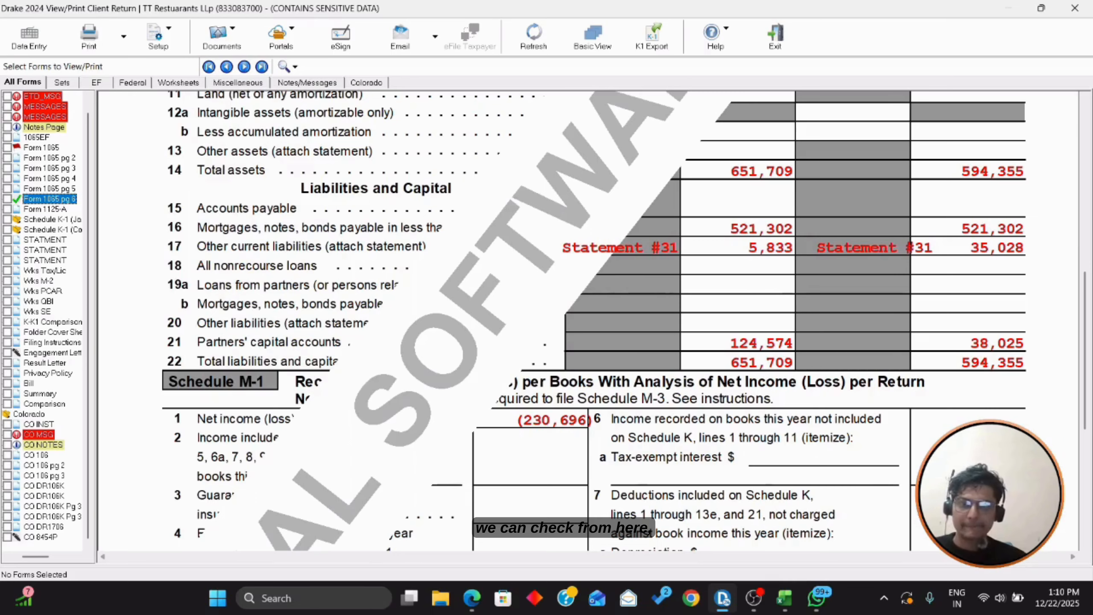
scroll(585, 321, "up", 1)
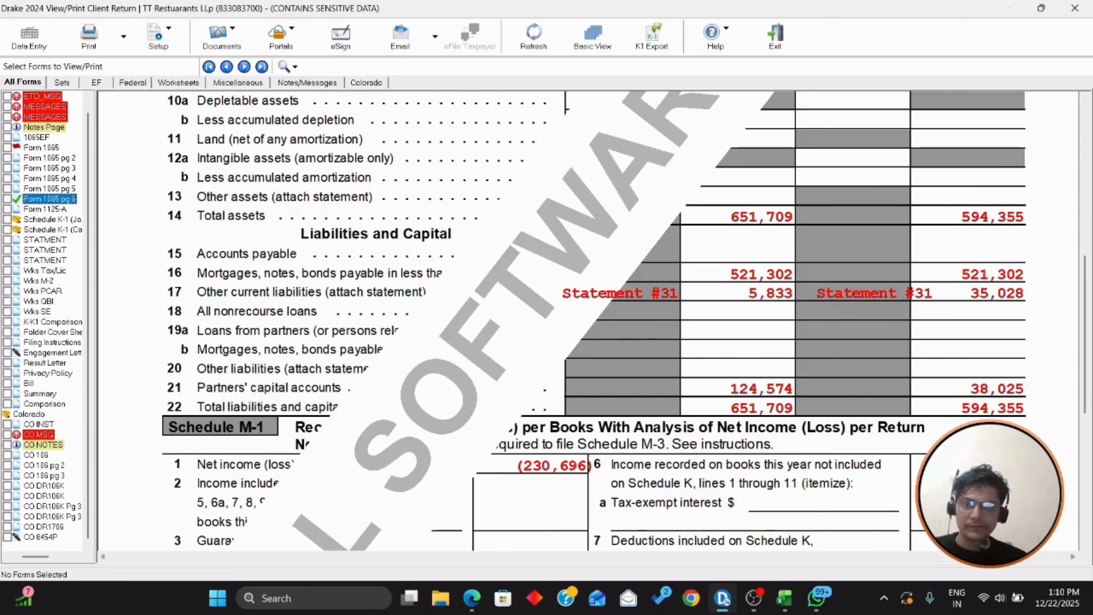
scroll(585, 321, "up", 4)
scroll(585, 321, "down", 7)
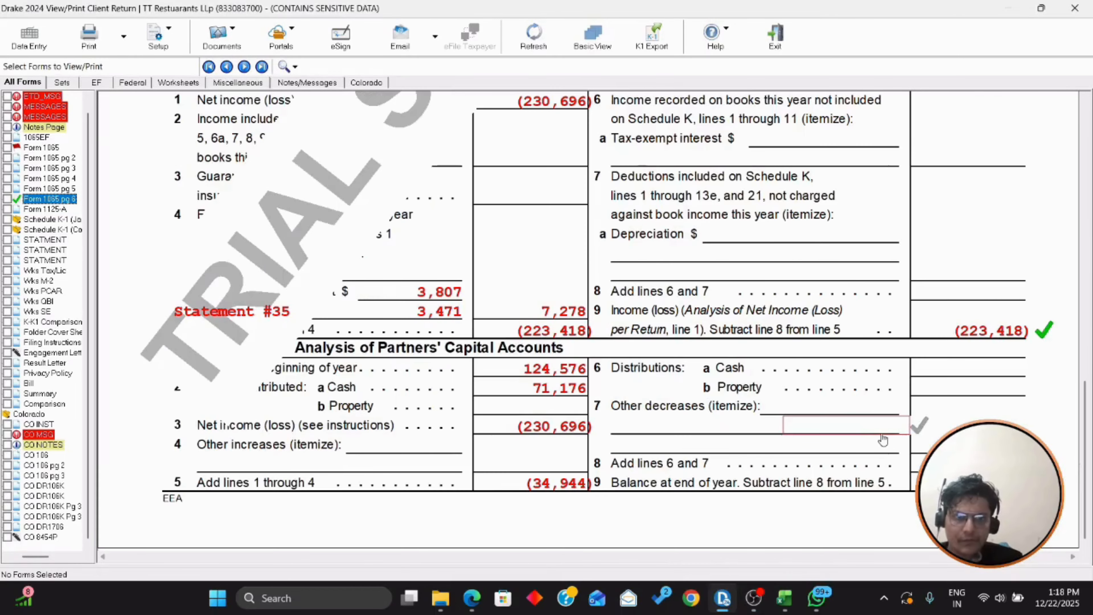
scroll(882, 439, "up", 2)
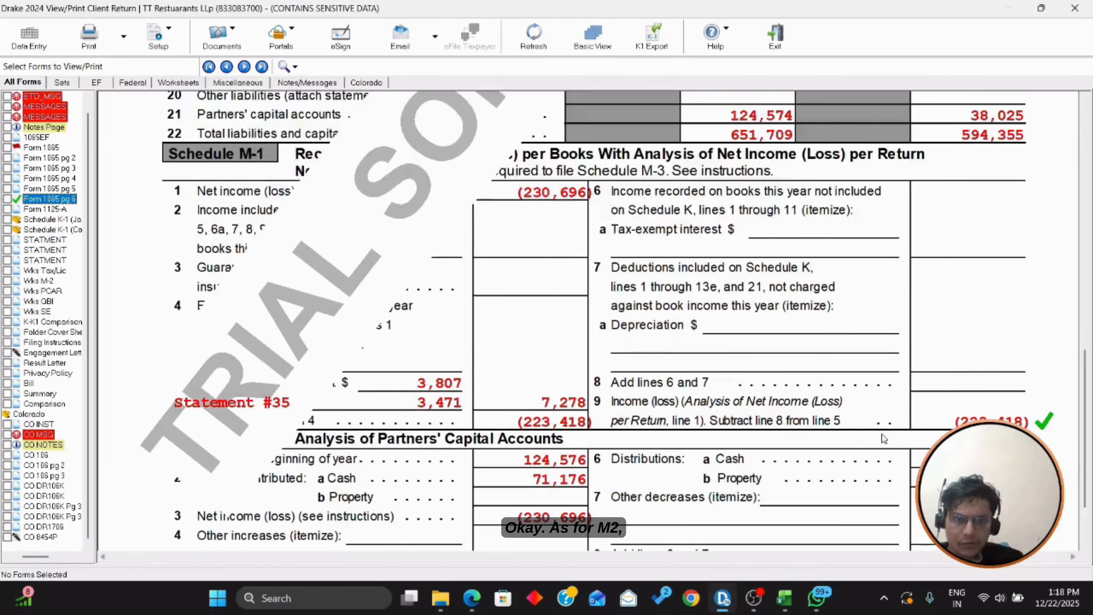
scroll(763, 415, "down", 2)
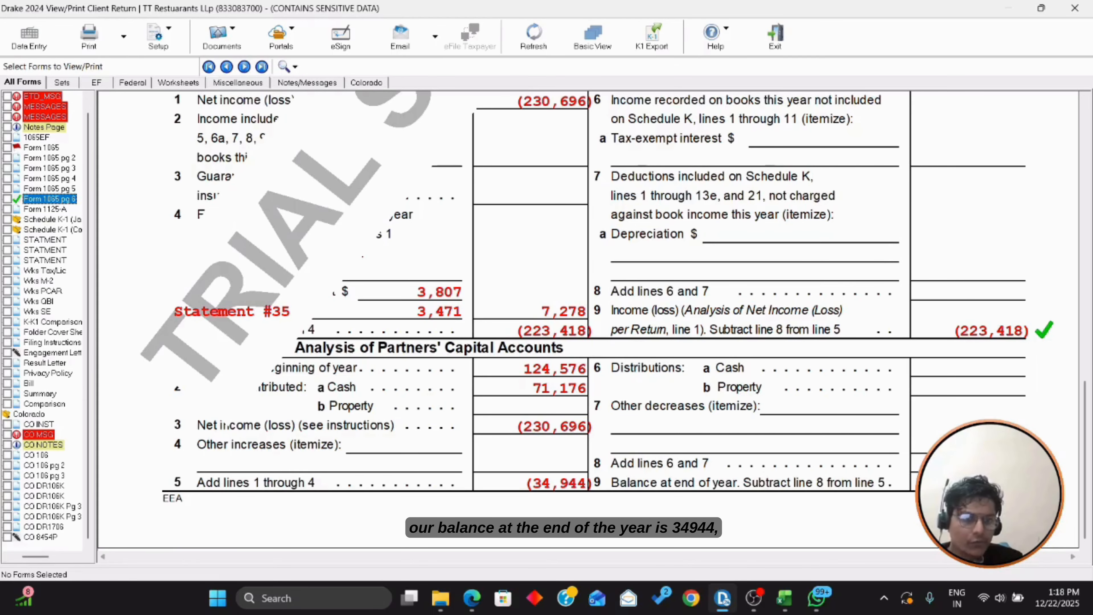
scroll(368, 230, "up", 8)
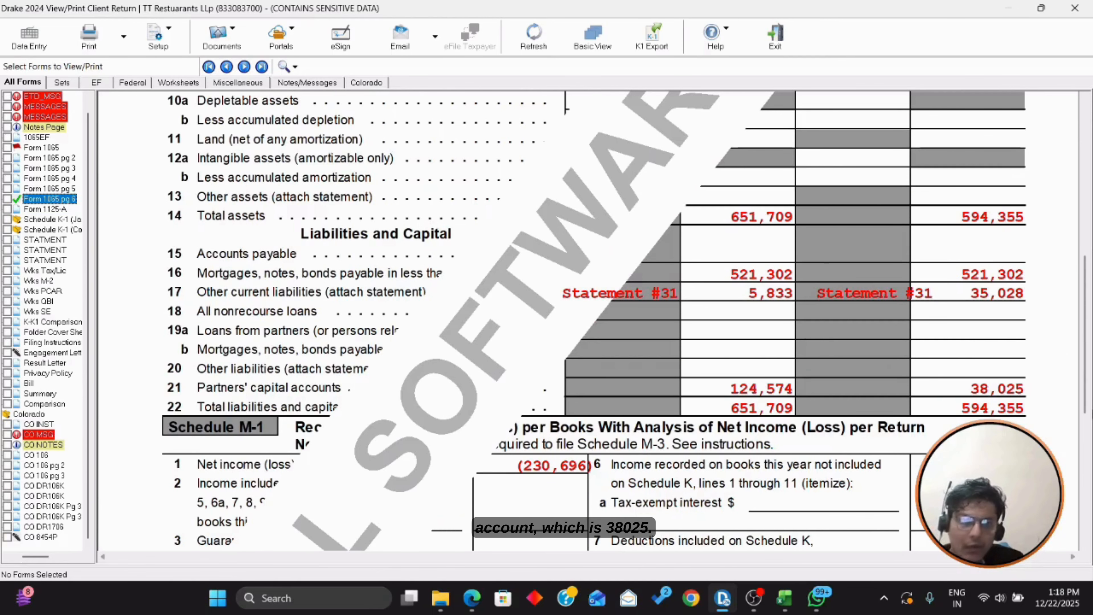
left_click(992, 390)
Step: Check the M-2 ending balance of (34,944), then close the return preview
scroll(1011, 396, "up", 12)
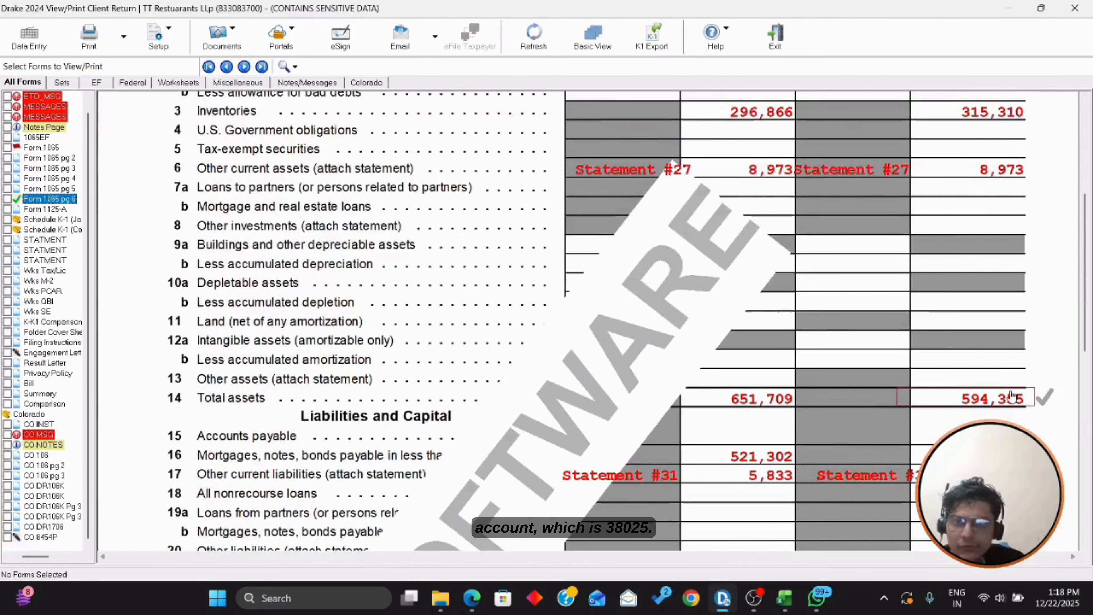
scroll(1010, 395, "down", 6)
scroll(1010, 395, "down", 2)
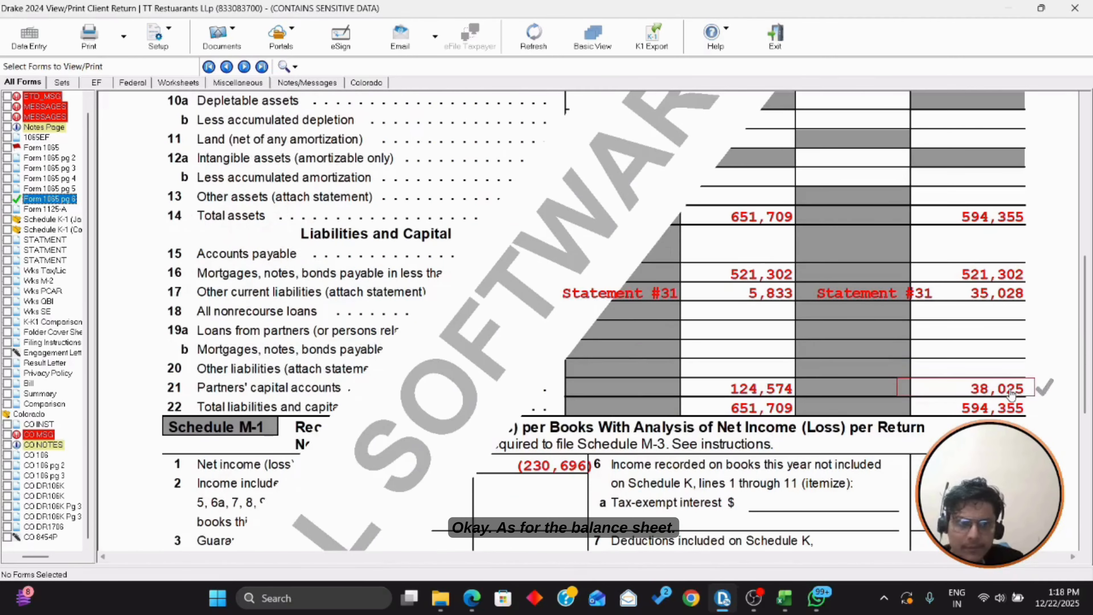
scroll(1015, 389, "down", 8)
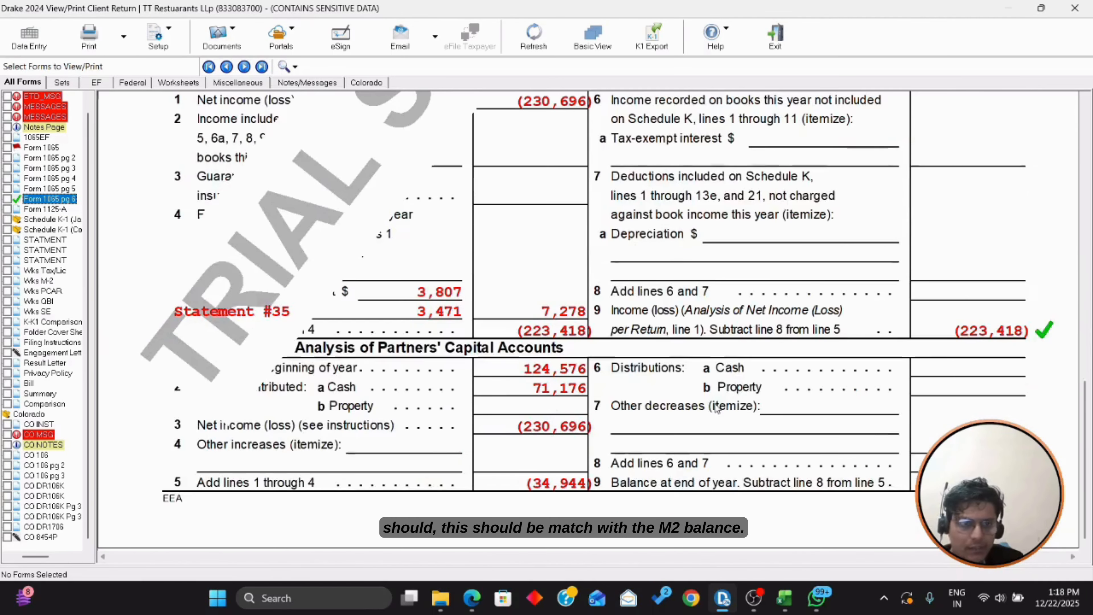
scroll(560, 319, "up", 8)
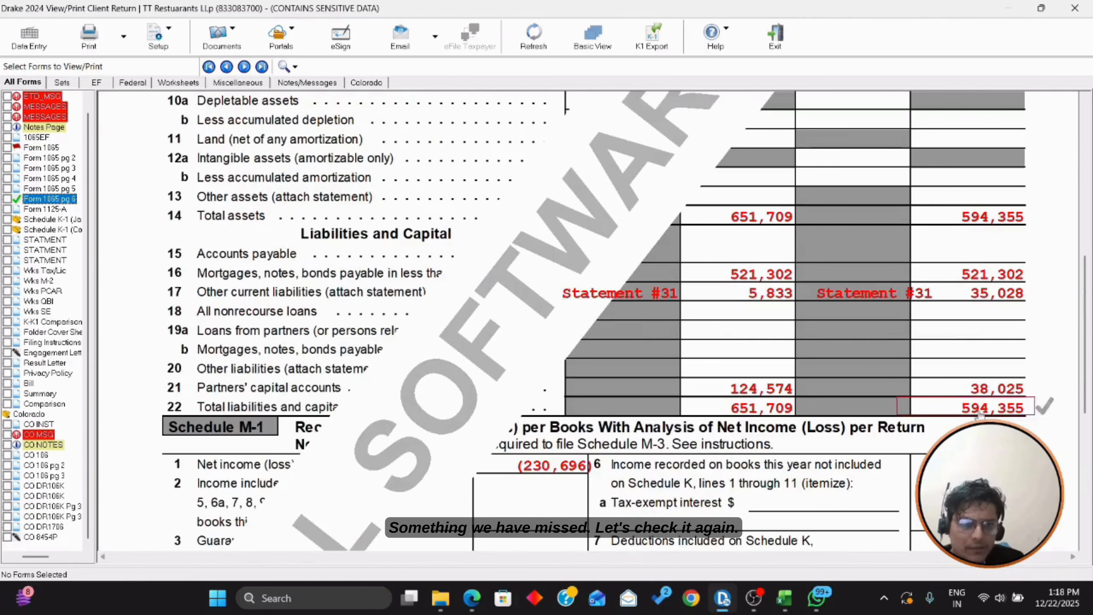
key("Escape")
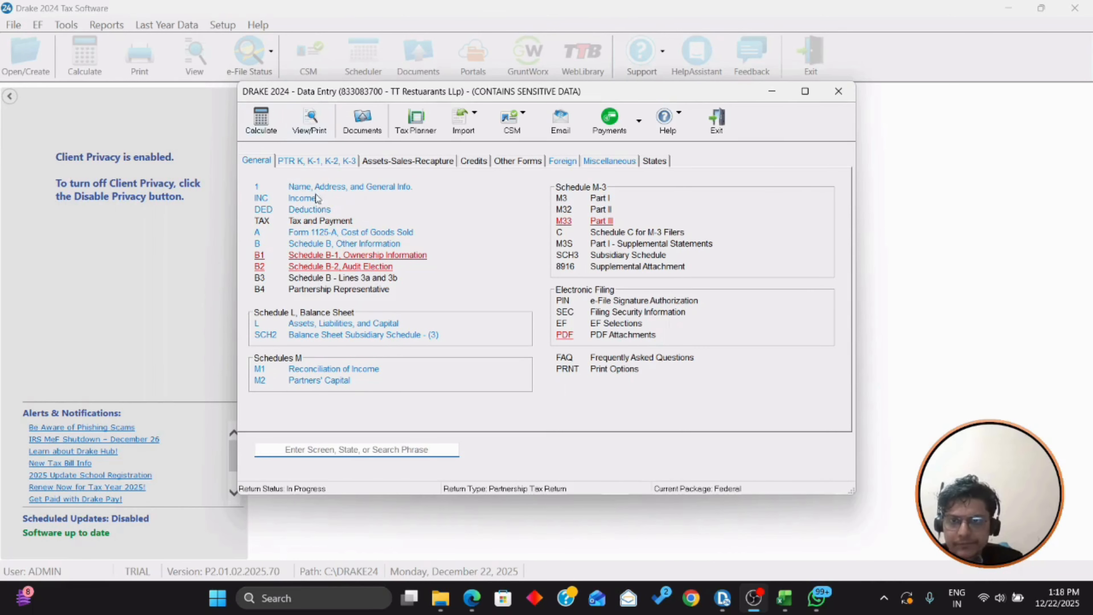
Step: Open the balance sheet screen L, glancing at the Excel trial balance workpapers
left_click(338, 323)
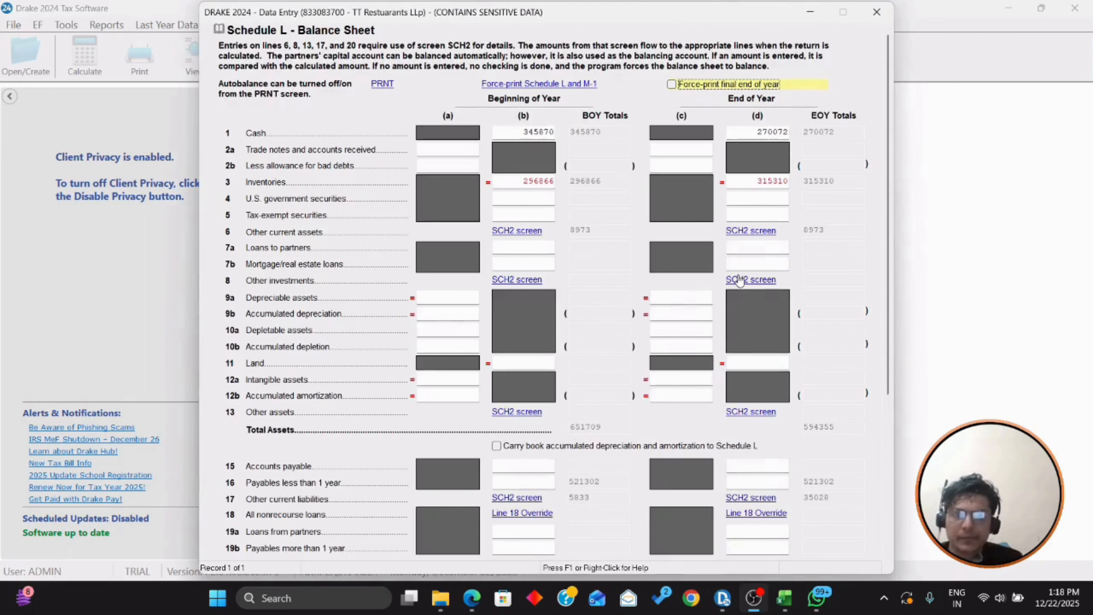
scroll(688, 259, "down", 5)
left_click(753, 597)
left_click(784, 598)
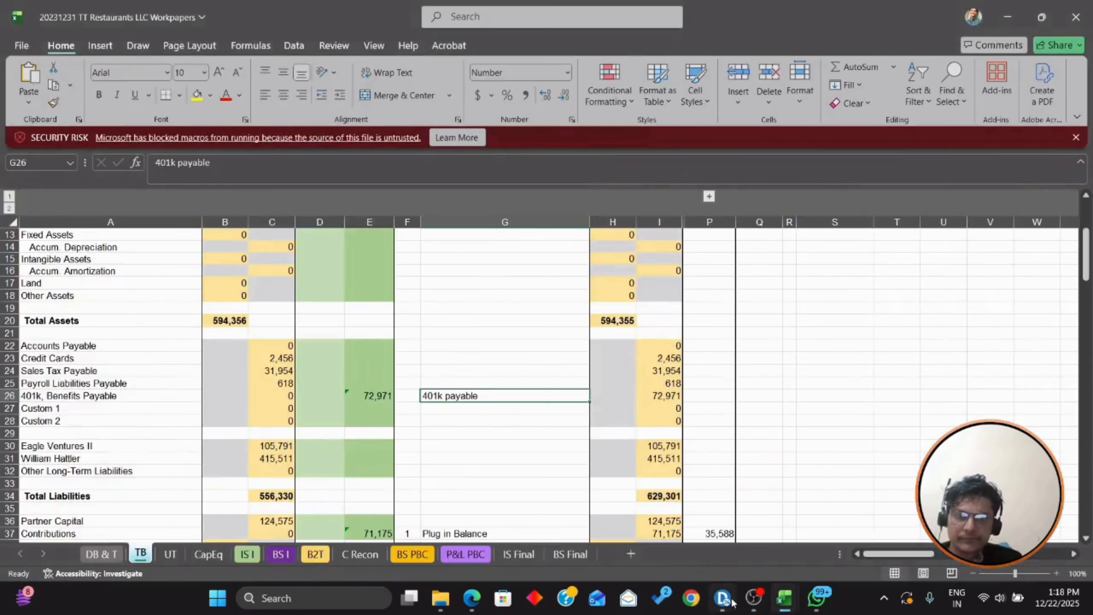
left_click(731, 601)
scroll(424, 333, "up", 3)
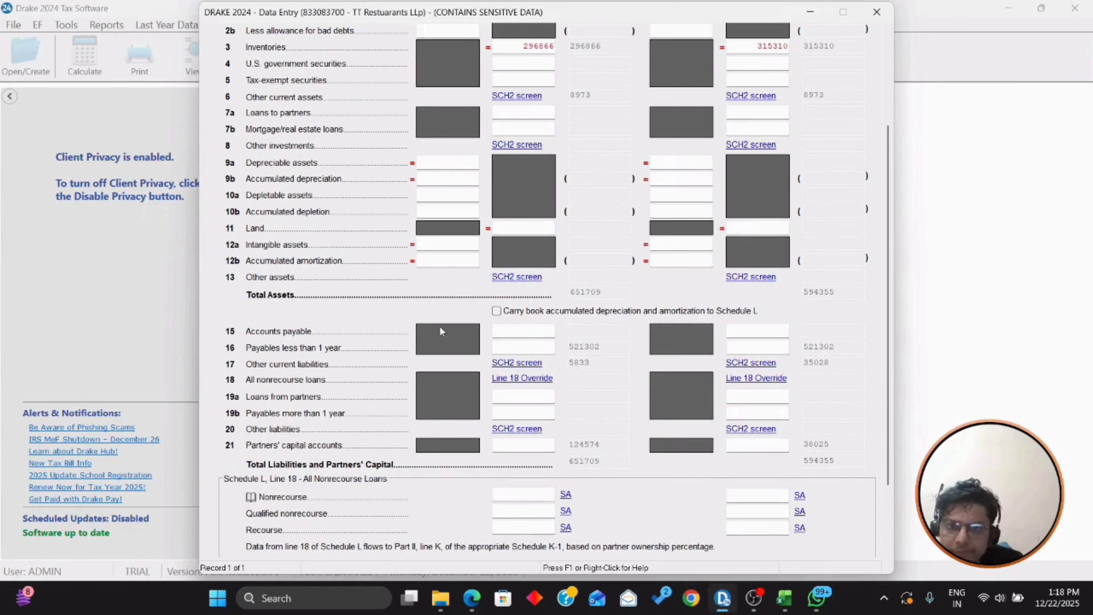
Step: Add an SCH2 line 17 '401K Payable' record with 0 beginning and 72,971 ending
left_click(519, 363)
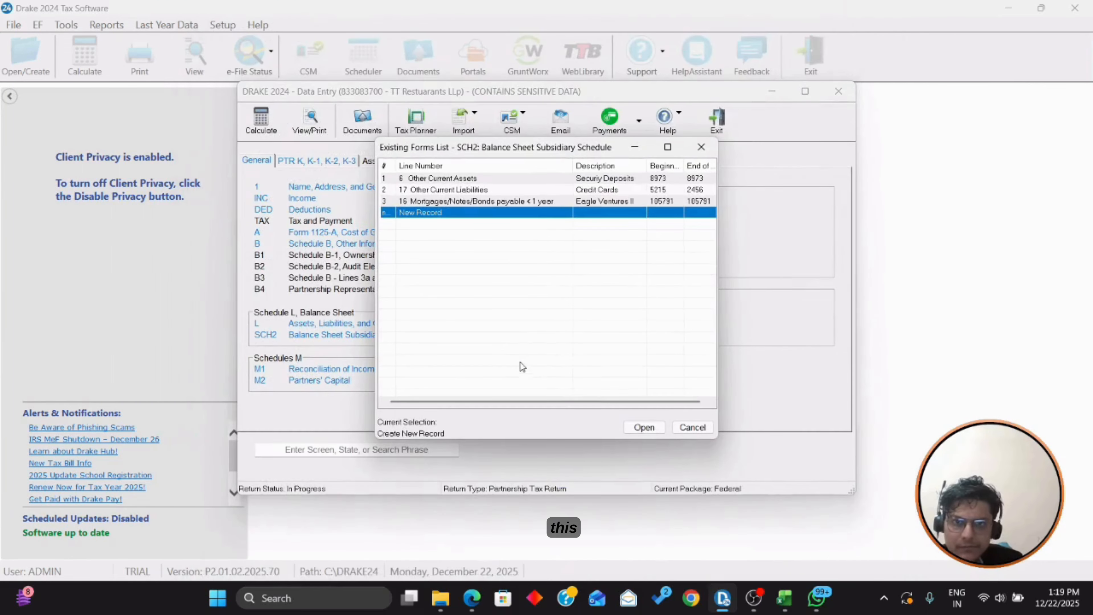
double_click(429, 214)
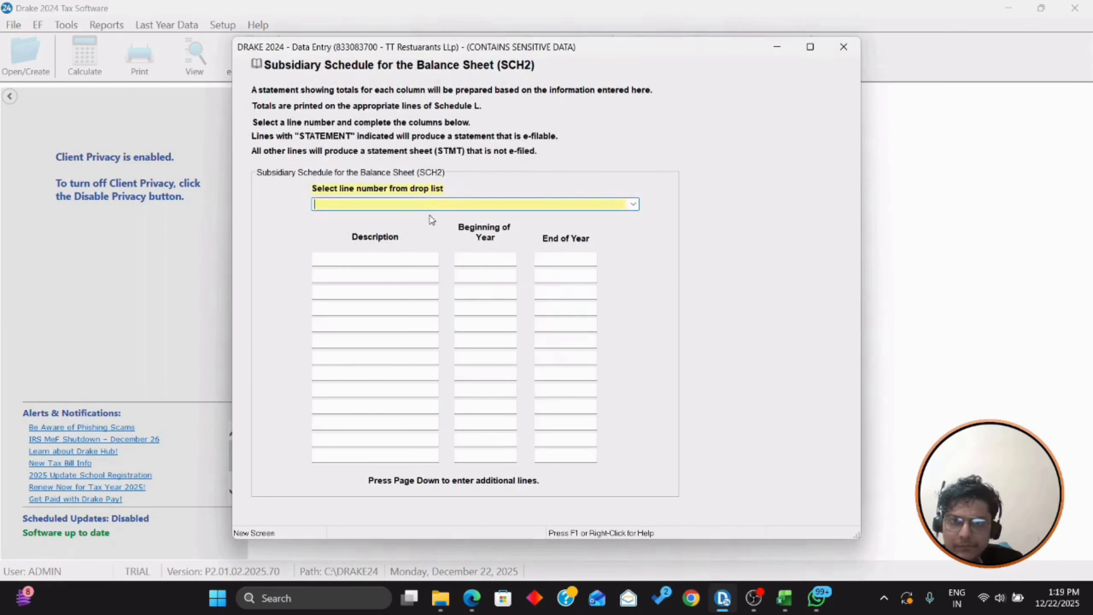
left_click(635, 209)
scroll(619, 217, "down", 2)
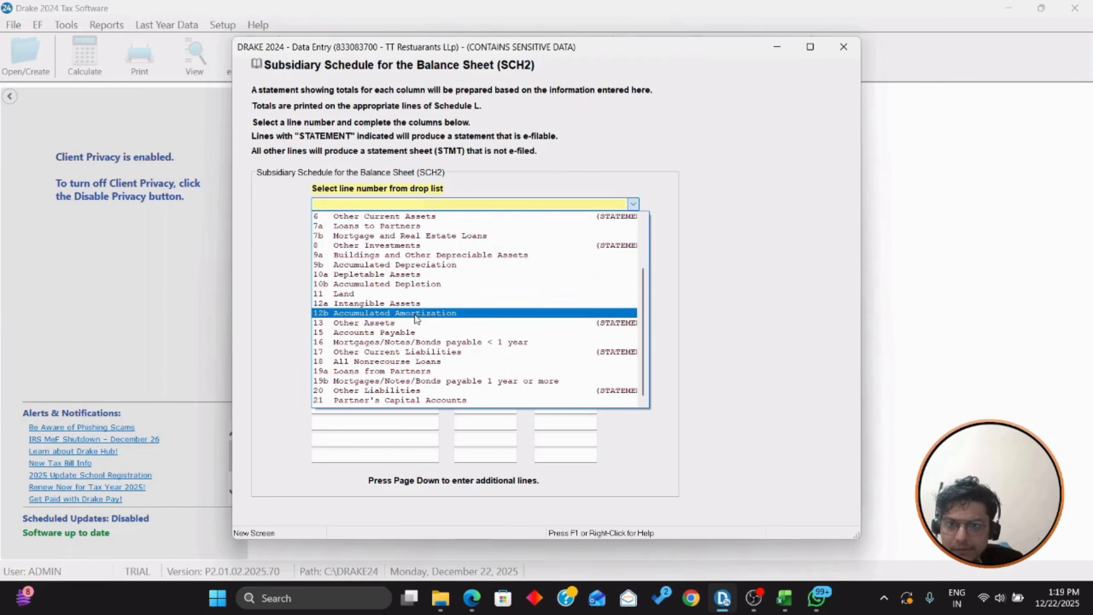
left_click(419, 352)
left_click(376, 259)
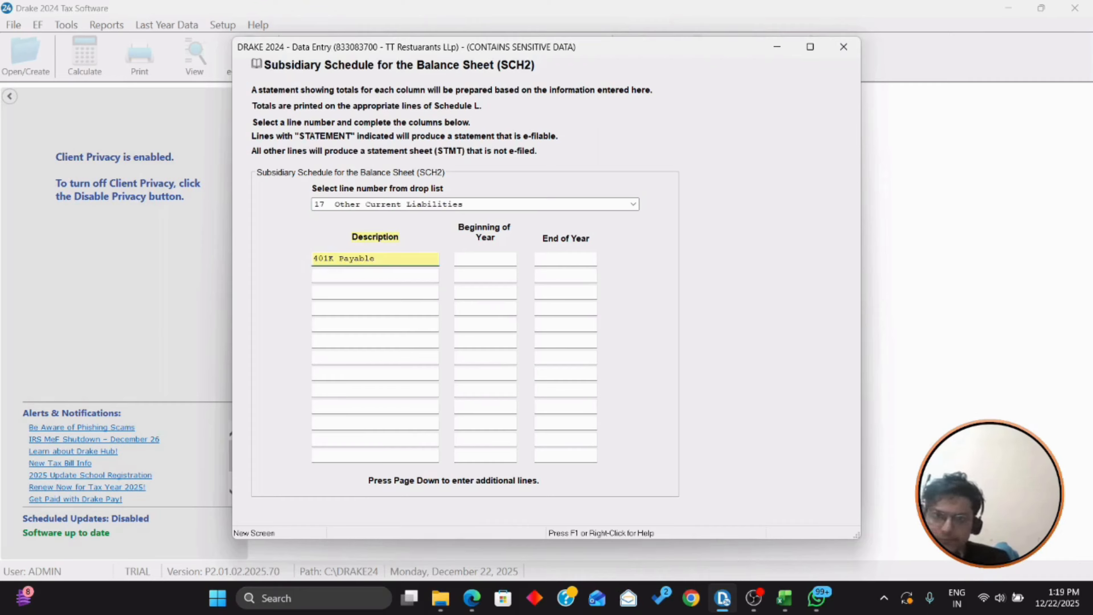
key("Tab")
type("0")
key("Tab")
type("72971")
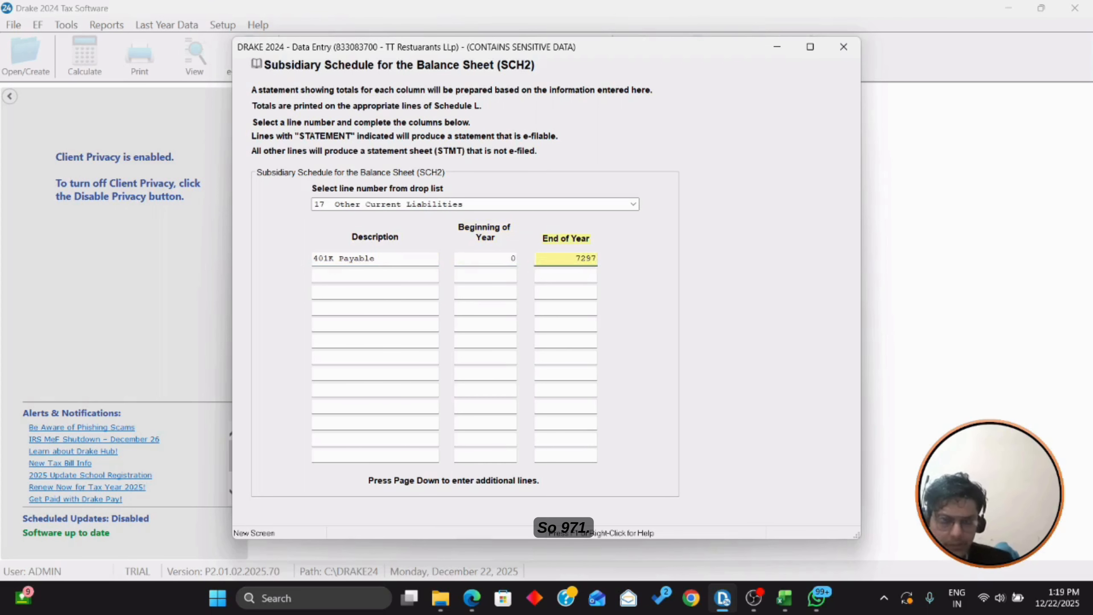
key("Tab")
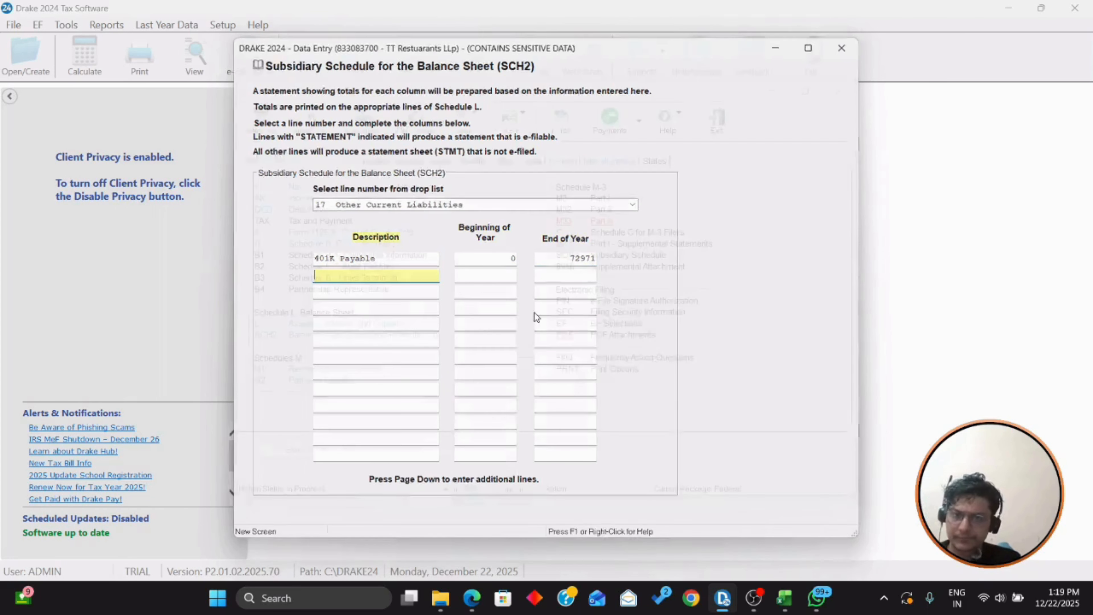
key("Escape")
key("Escape")
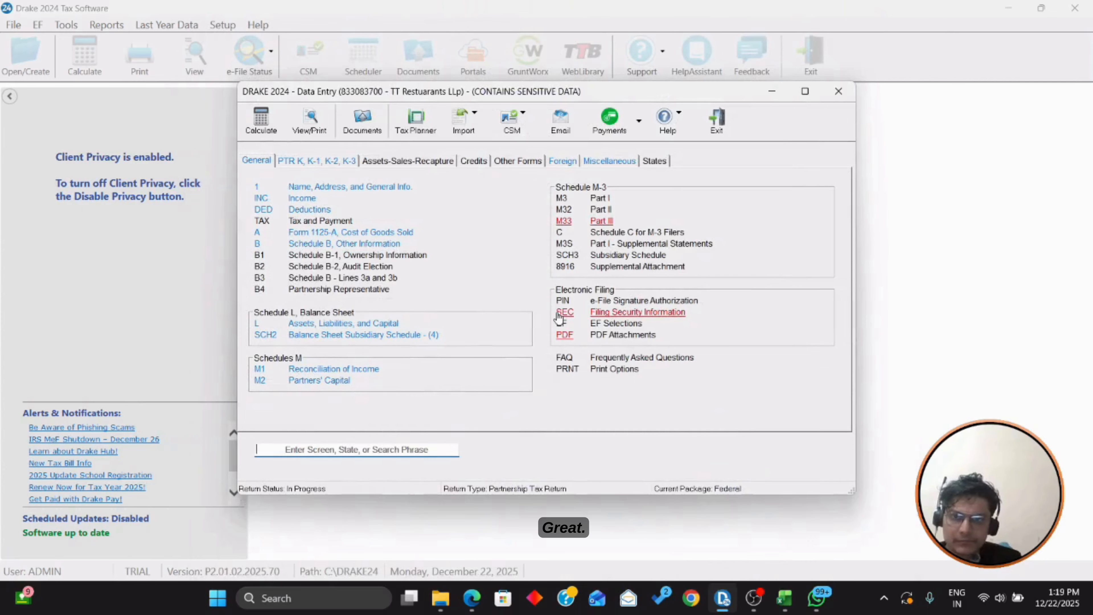
left_click(319, 126)
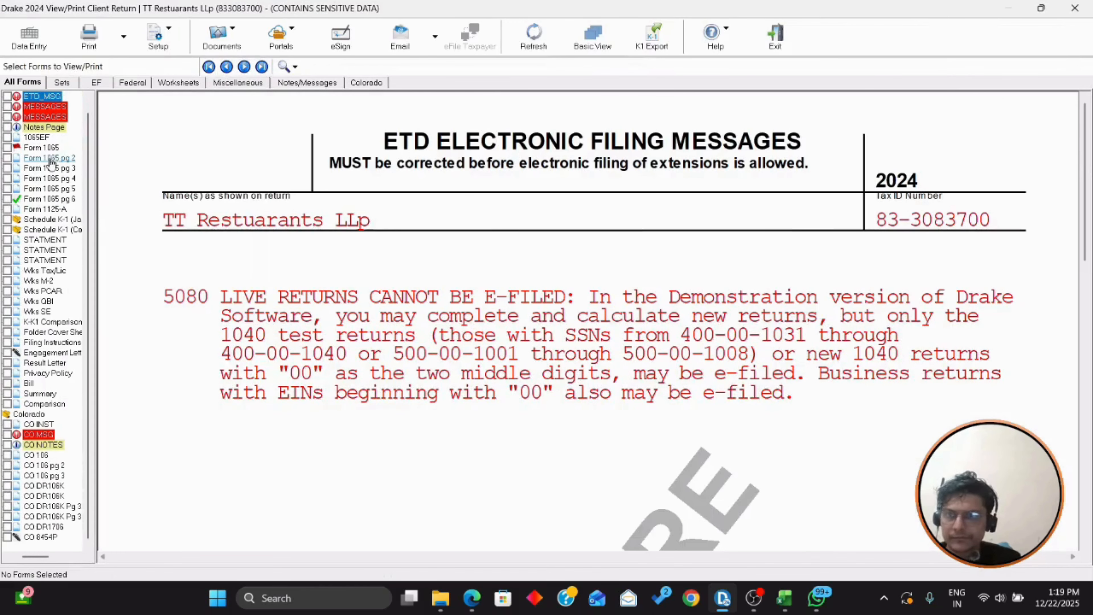
left_click(49, 198)
scroll(633, 338, "down", 12)
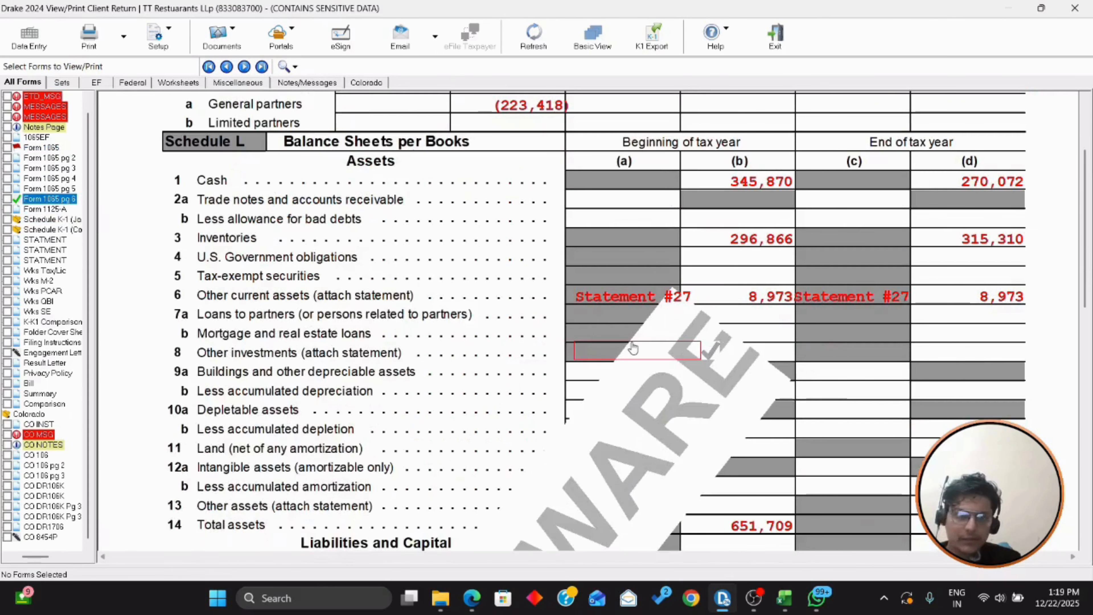
scroll(978, 357, "up", 8)
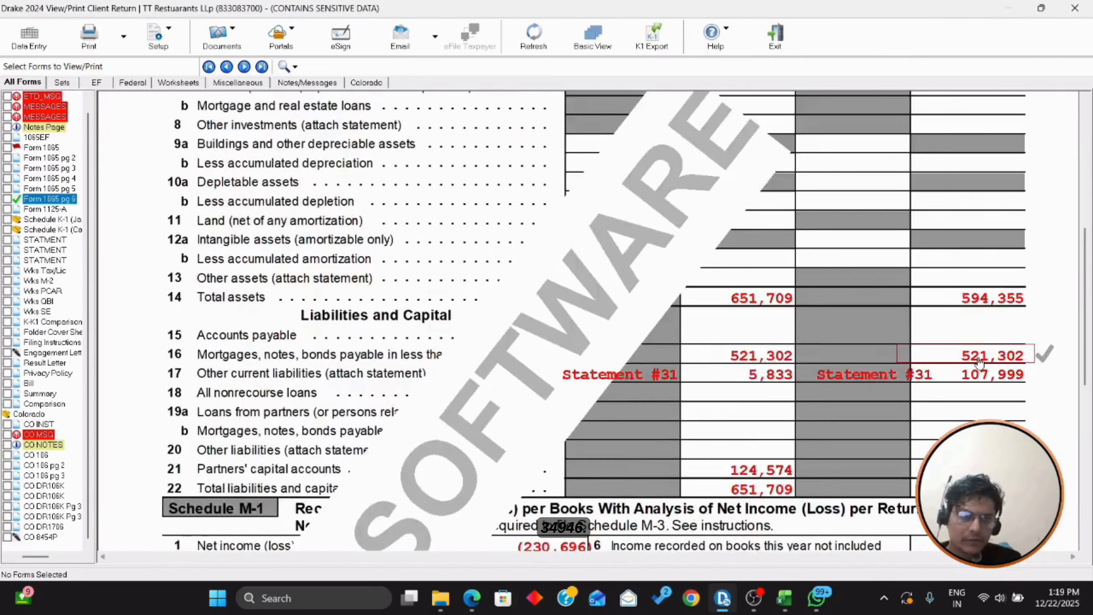
scroll(529, 317, "down", 3)
scroll(529, 317, "down", 3)
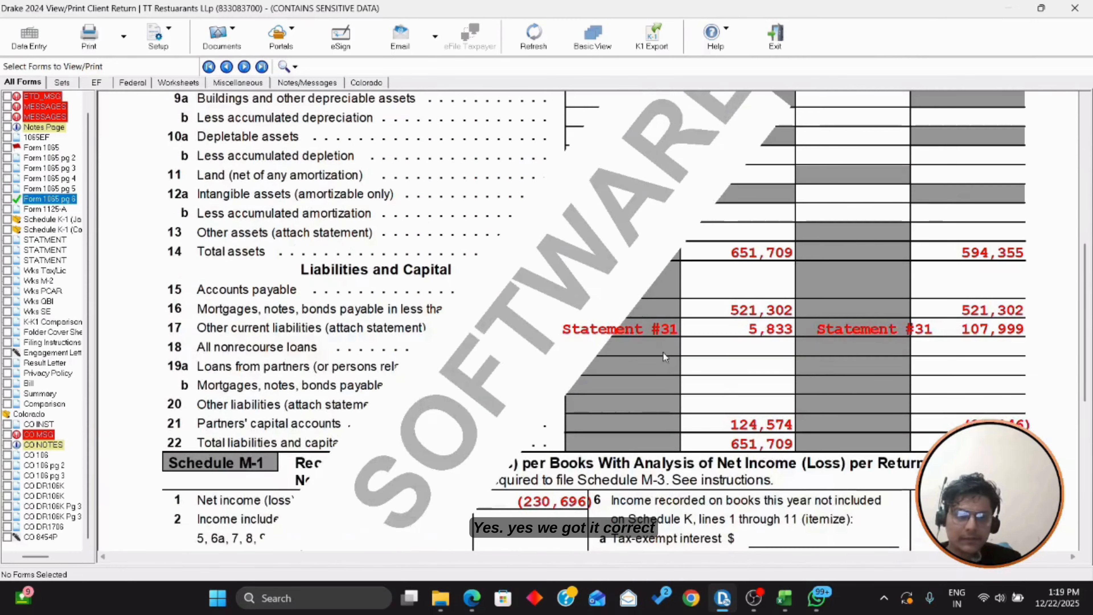
scroll(927, 338, "down", 5)
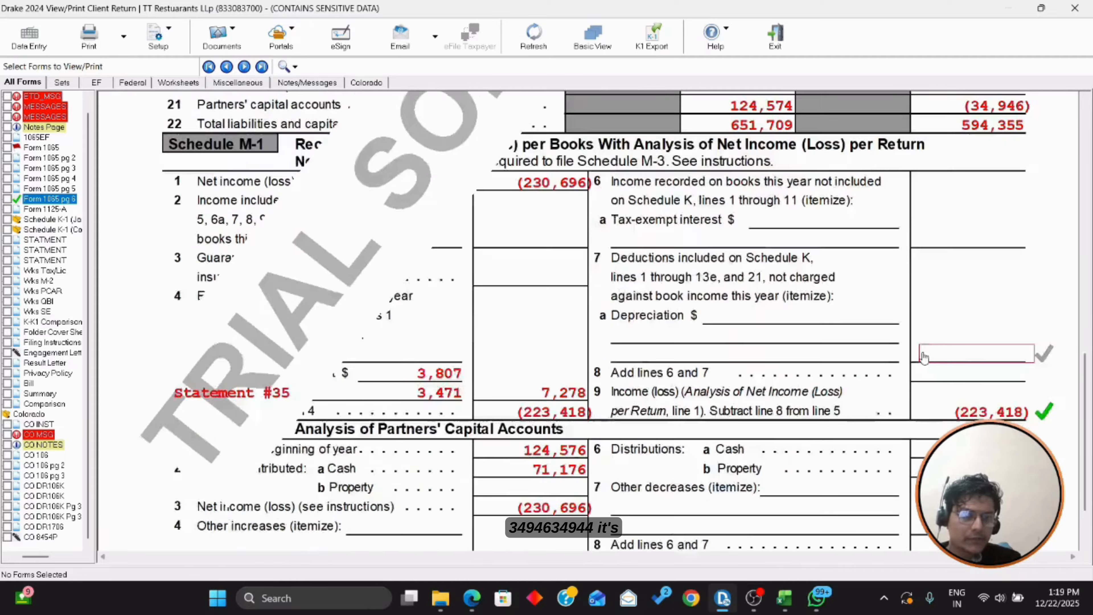
scroll(587, 321, "up", 5)
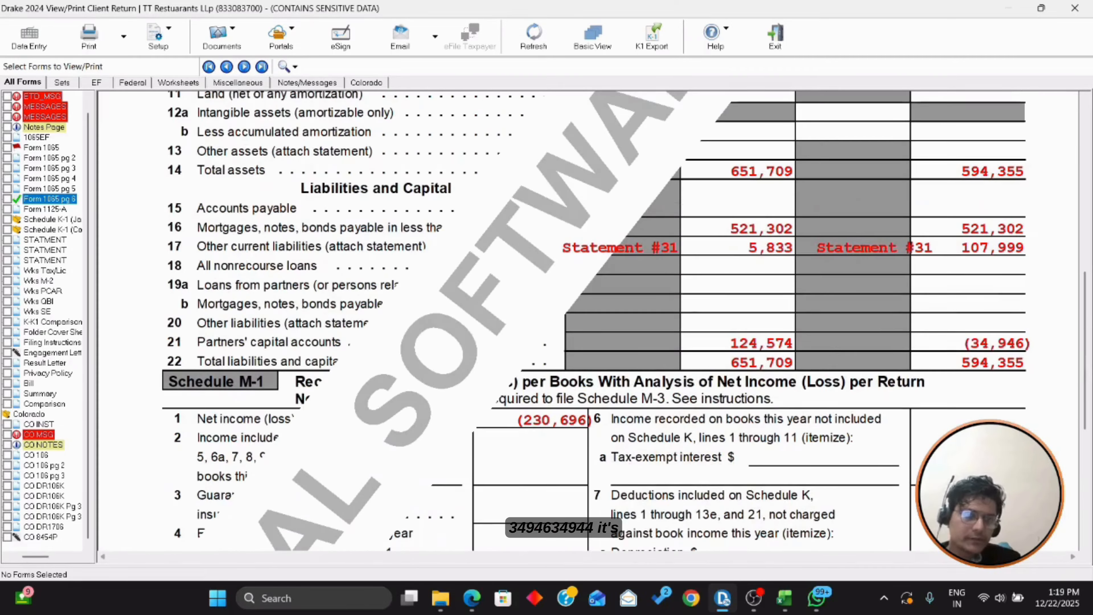
scroll(828, 391, "down", 5)
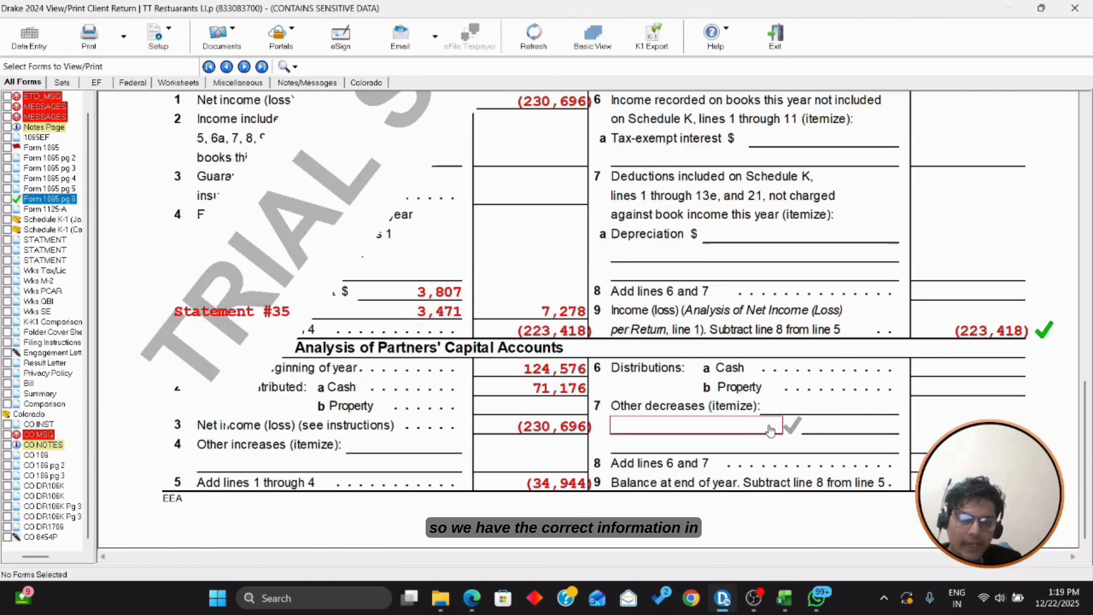
scroll(654, 340, "up", 5)
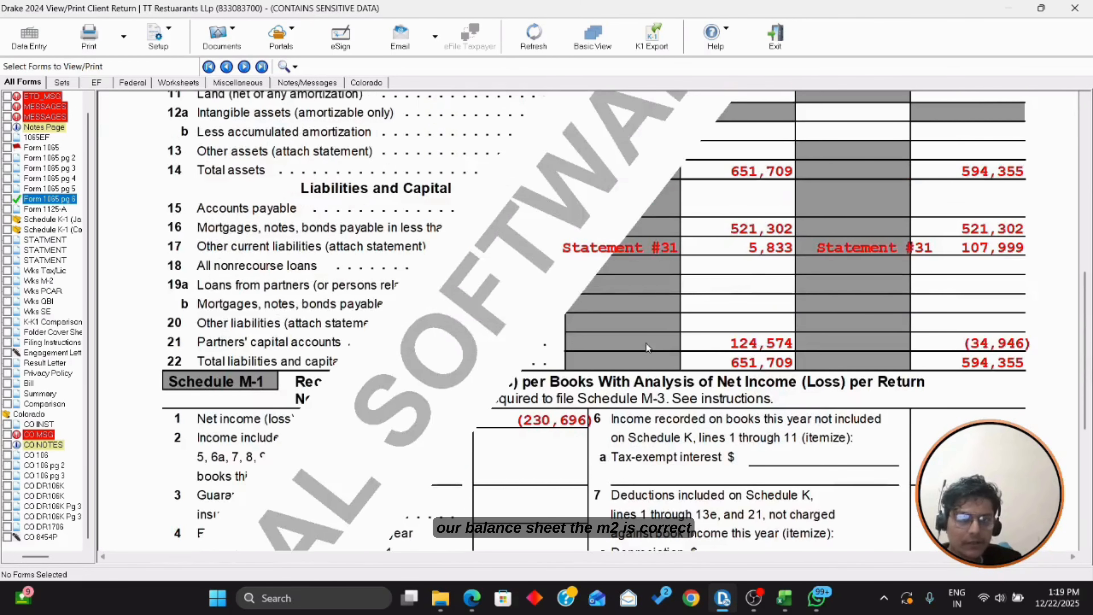
scroll(818, 409, "down", 5)
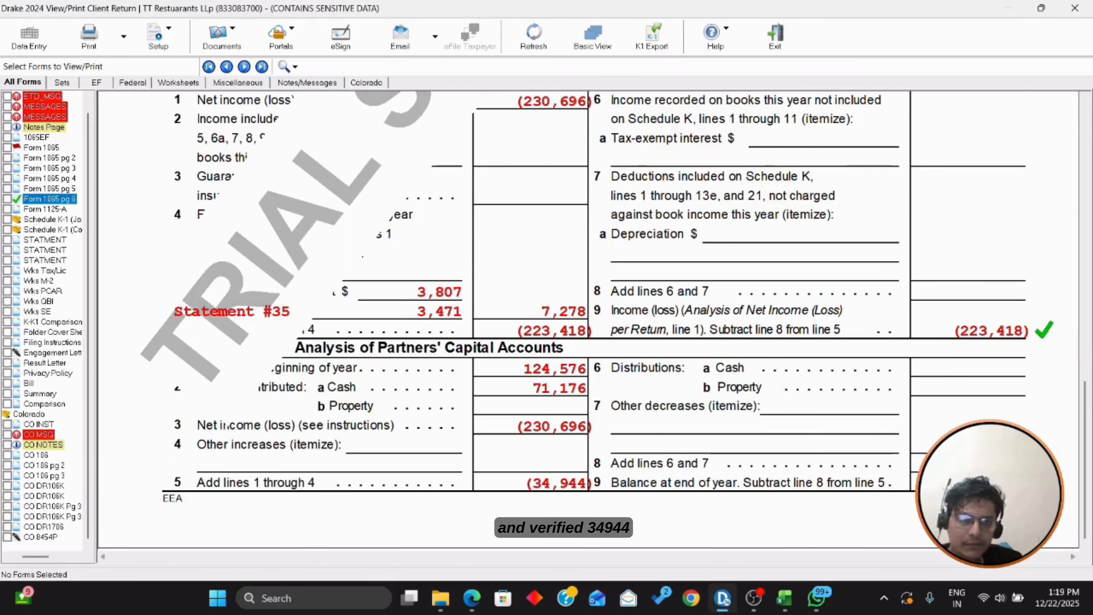
left_click(784, 597)
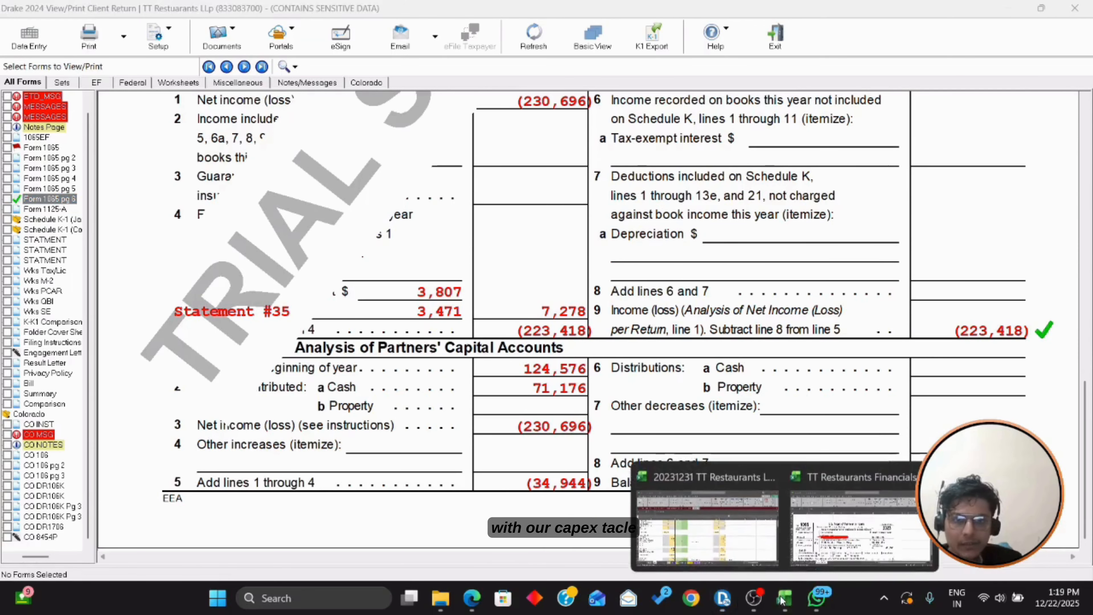
Step: Select the CapEq row 12 partner capital balances totalling -34,946 and compare with the return
left_click(746, 532)
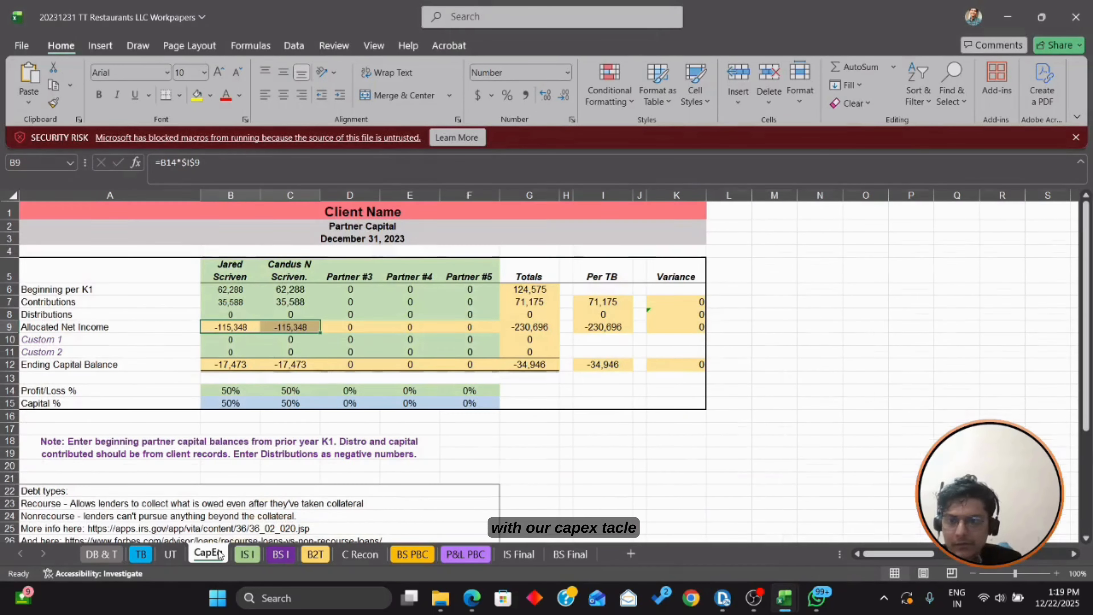
left_click(209, 554)
left_click_drag(221, 362, 292, 364)
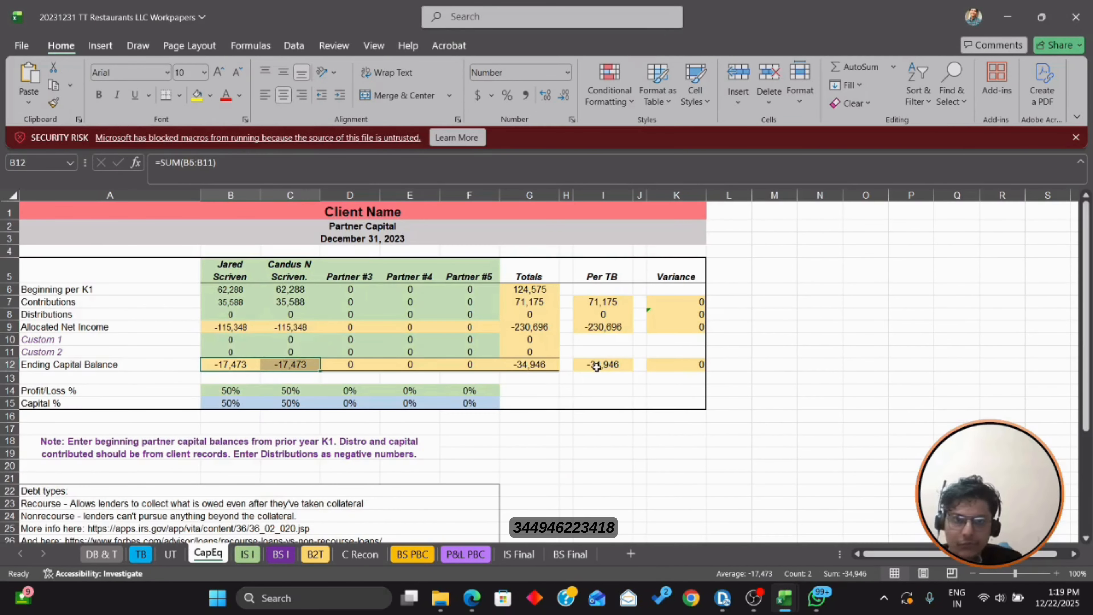
key("alt+Tab")
scroll(922, 435, "up", 5)
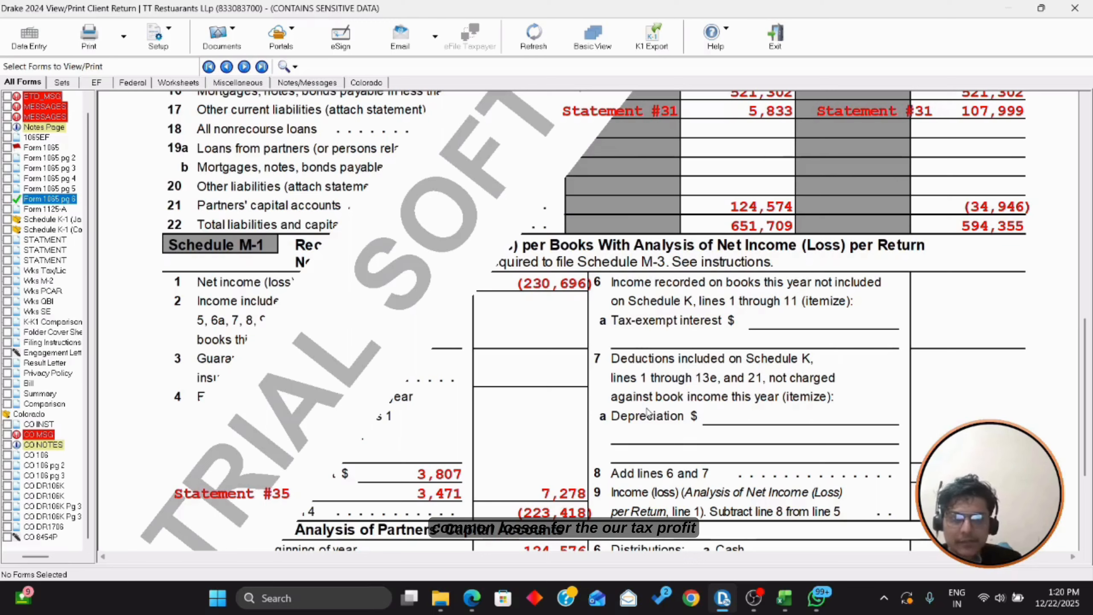
Step: Bring up the B2T sheet's -210,871 tax profit, then return to Form 1065 page 6
key("alt+Tab")
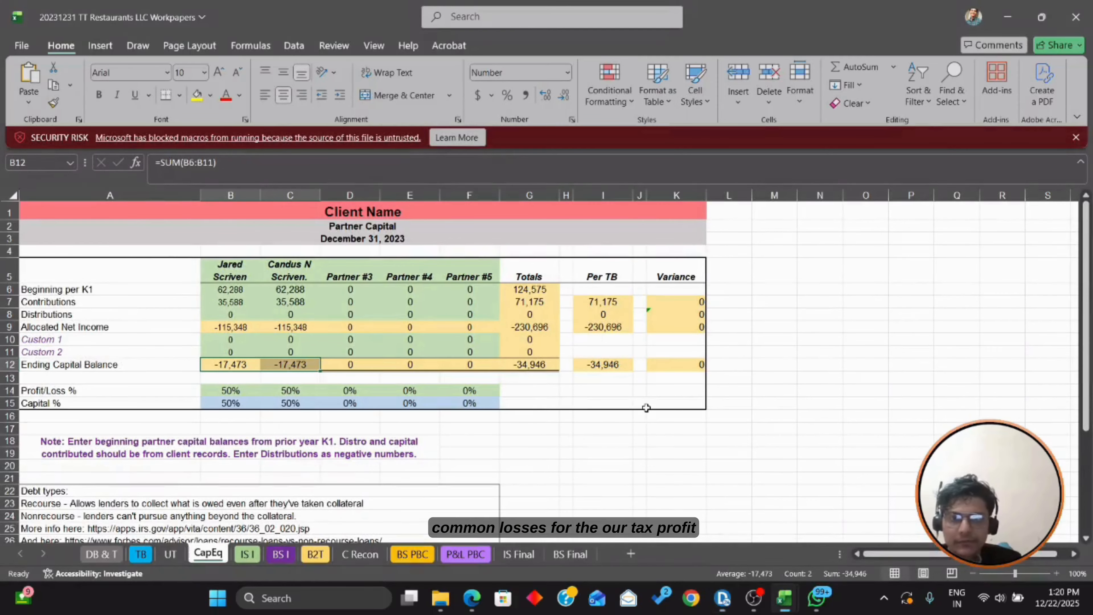
left_click(325, 557)
scroll(411, 444, "down", 5)
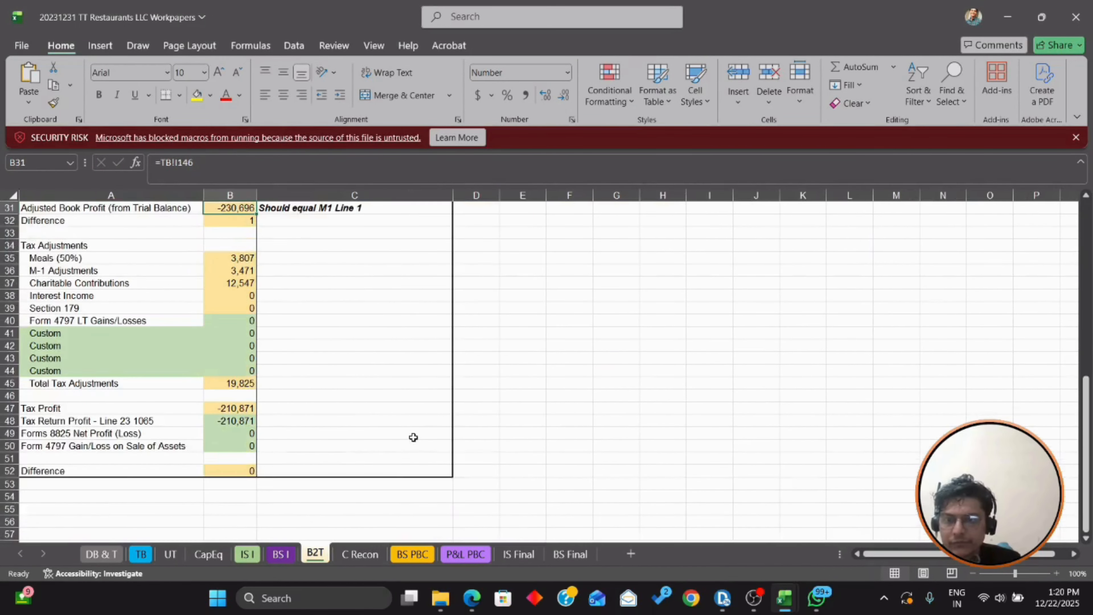
scroll(413, 437, "down", 2)
key("alt+Tab")
scroll(602, 323, "up", 4)
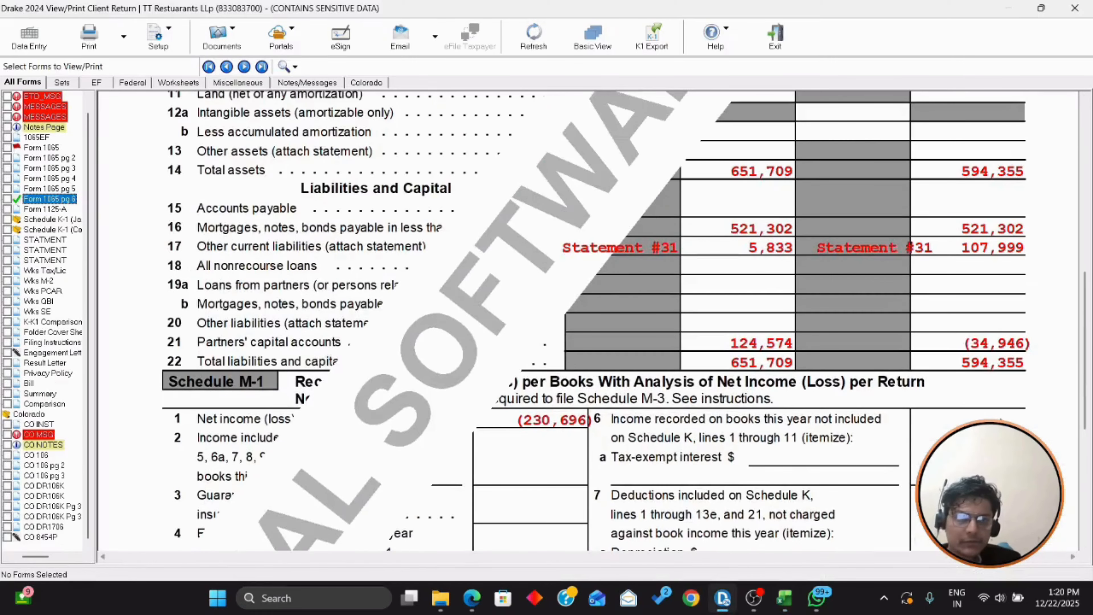
Step: Review the Schedule K amounts on Form 1065 page 5
scroll(672, 427, "up", 6)
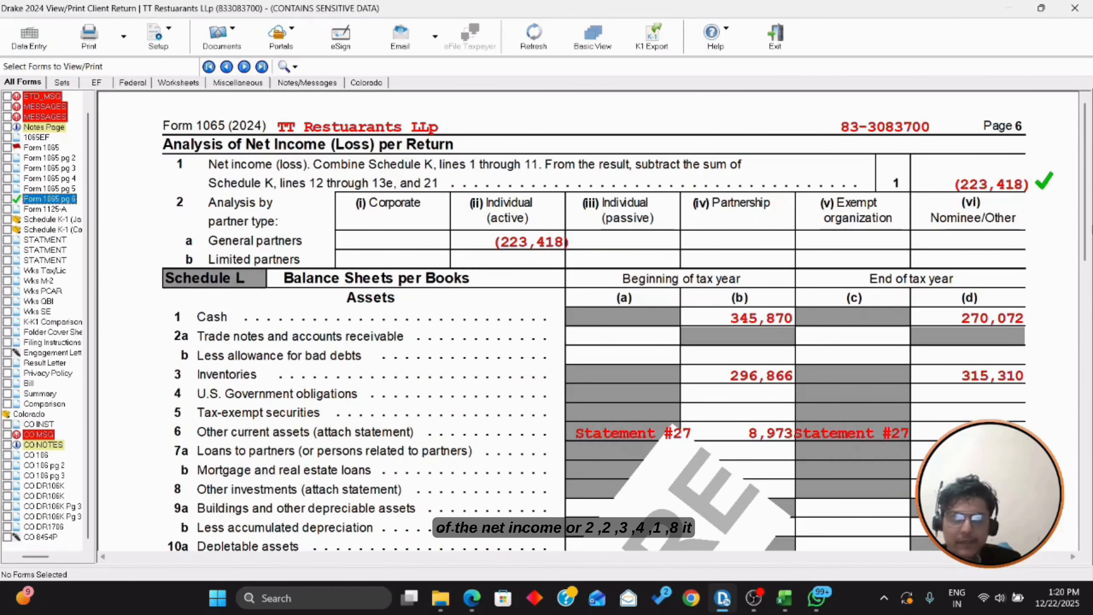
scroll(997, 211, "down", 10)
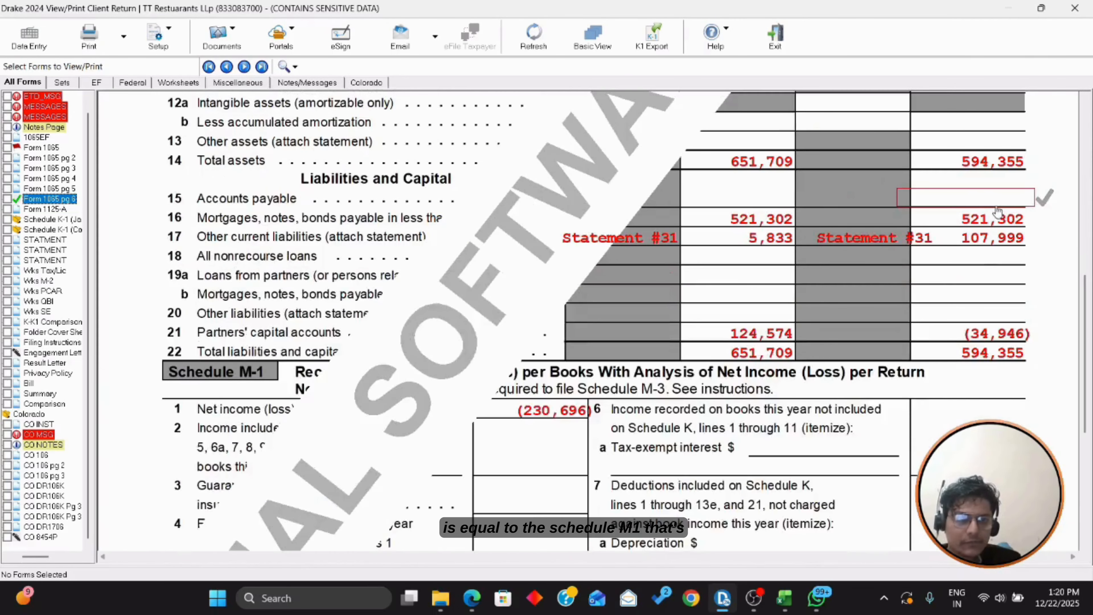
scroll(997, 211, "down", 6)
scroll(925, 360, "up", 4)
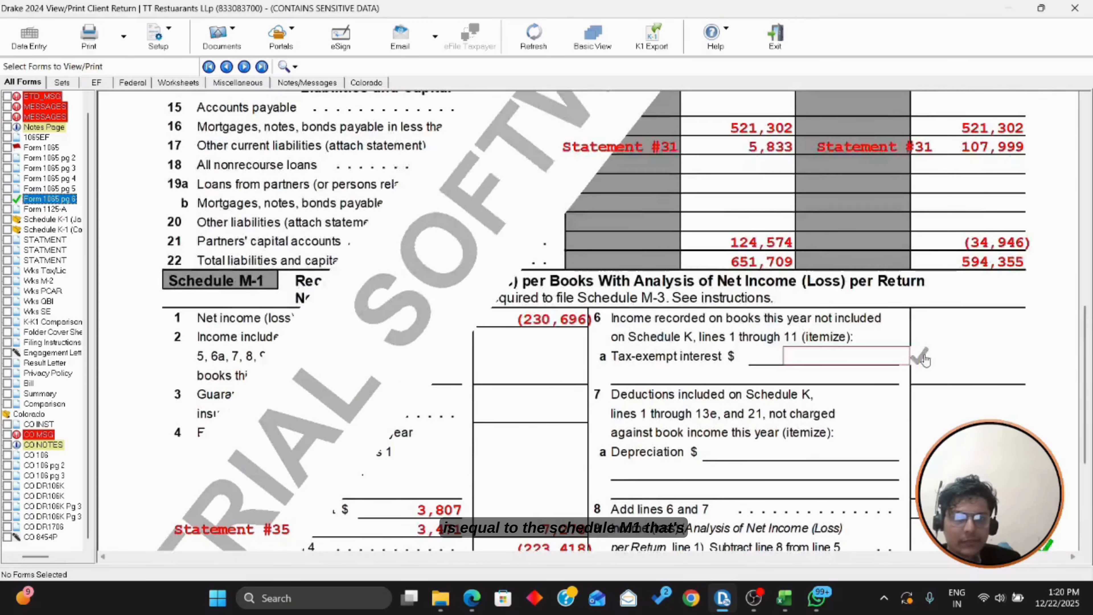
scroll(925, 359, "up", 6)
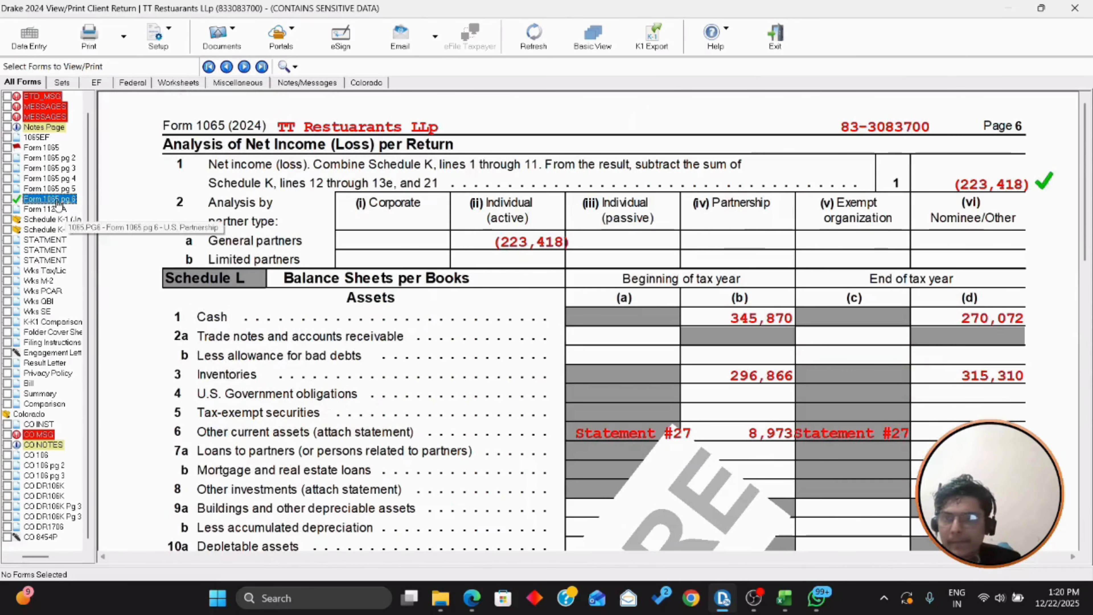
left_click(50, 188)
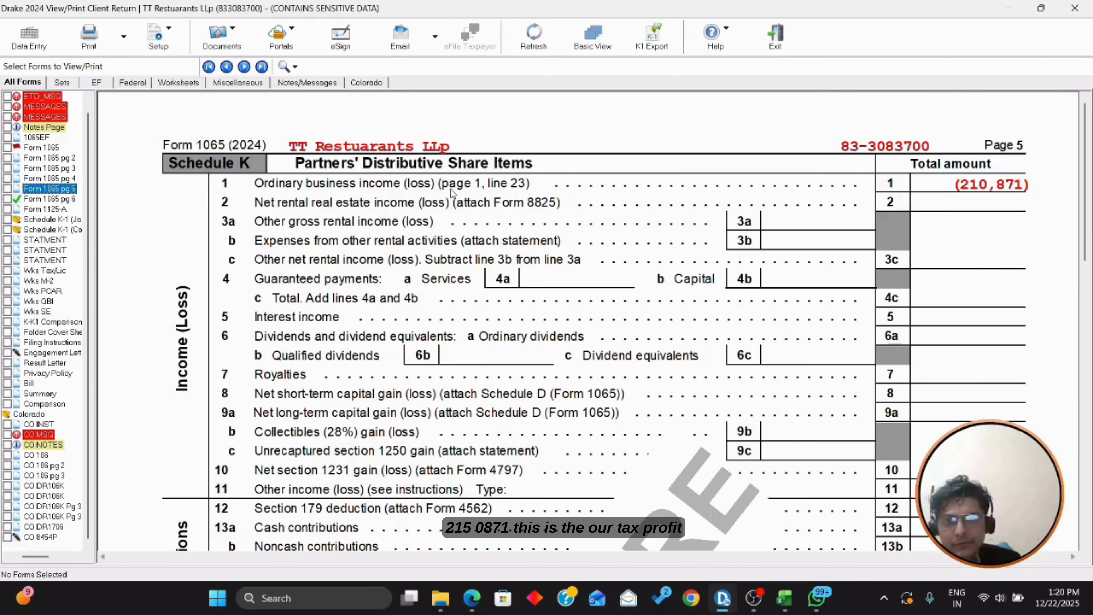
scroll(644, 293, "down", 6)
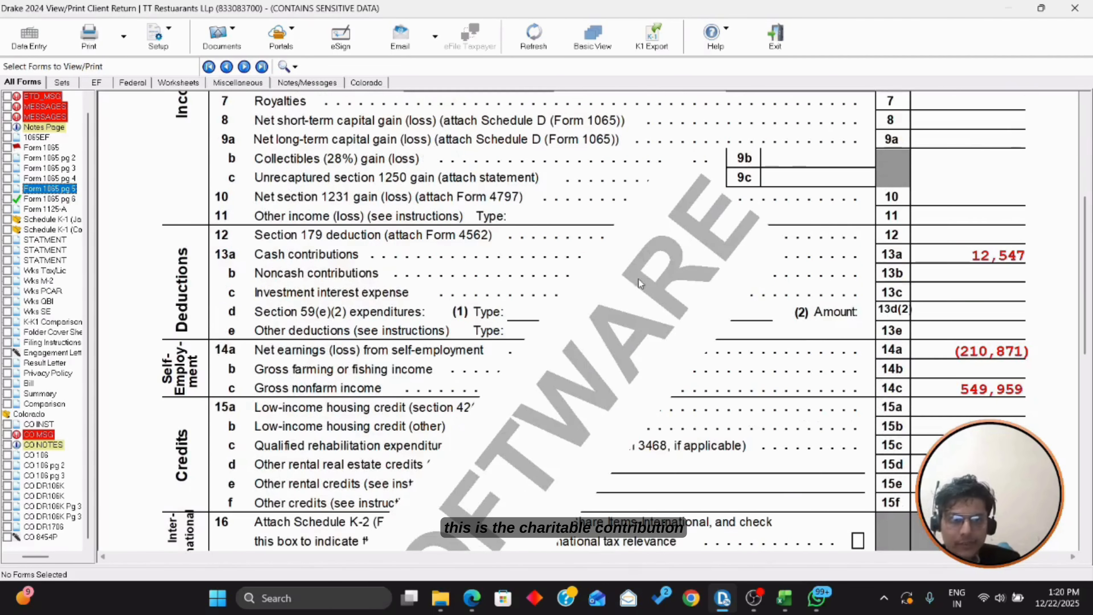
scroll(1004, 268, "down", 2)
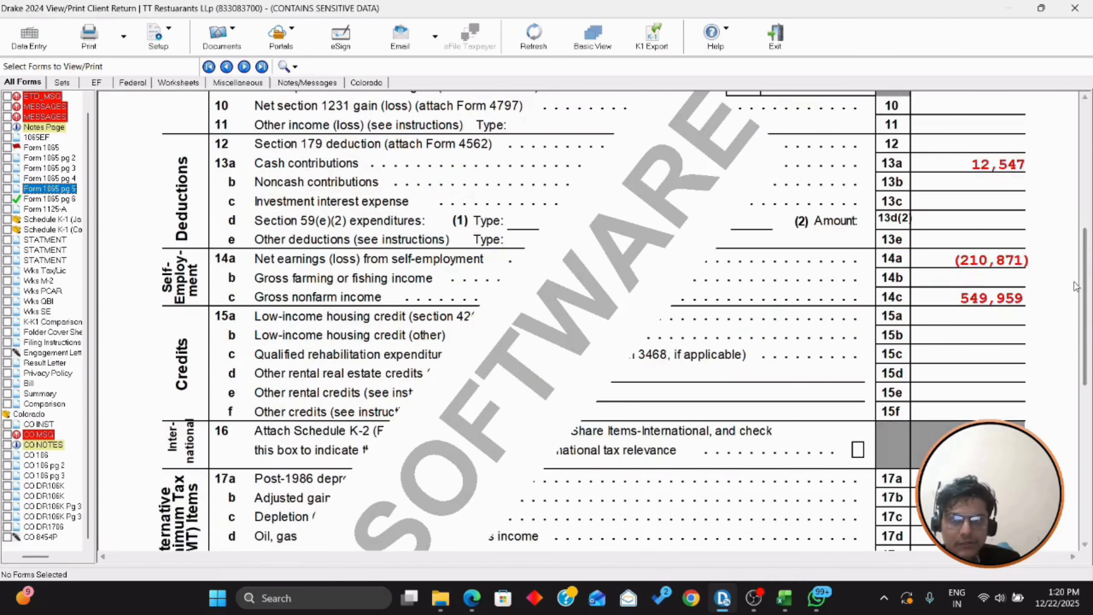
scroll(1074, 284, "down", 3)
scroll(1074, 284, "down", 7)
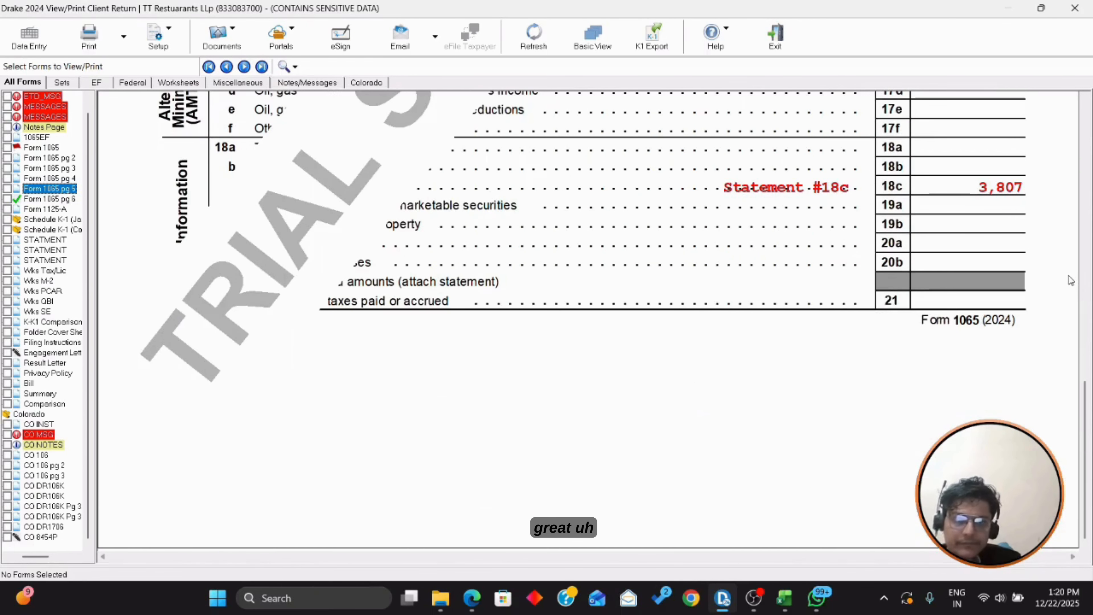
scroll(1064, 282, "up", 18)
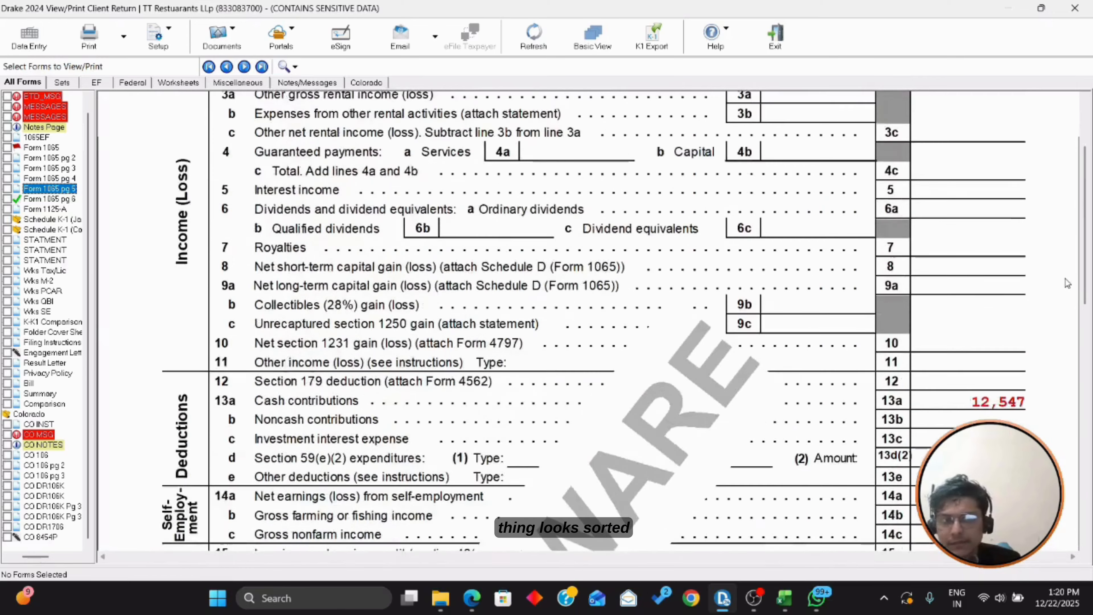
Step: Check page 4, then return to Form 1065 page 1 showing the (210,871) line 23 loss
left_click(49, 178)
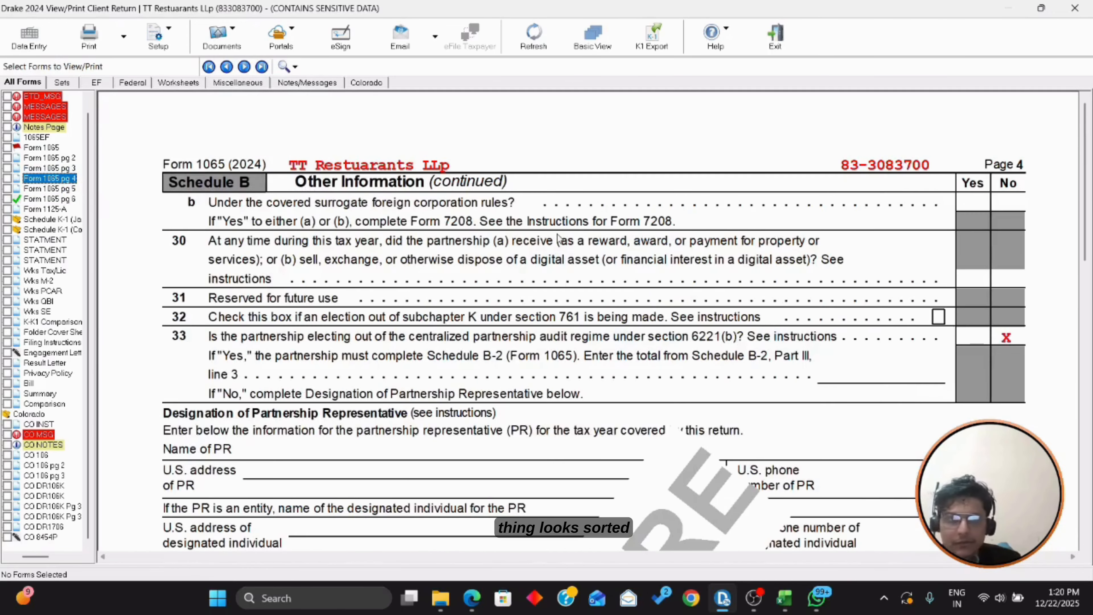
left_click(41, 147)
scroll(367, 285, "down", 4)
scroll(366, 285, "up", 4)
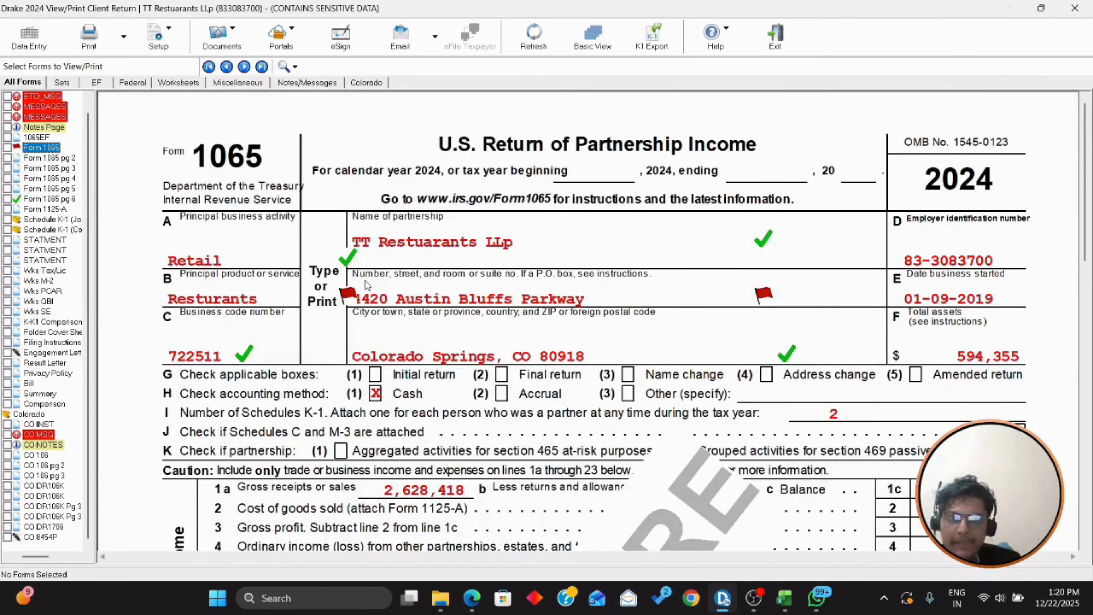
scroll(463, 316, "down", 10)
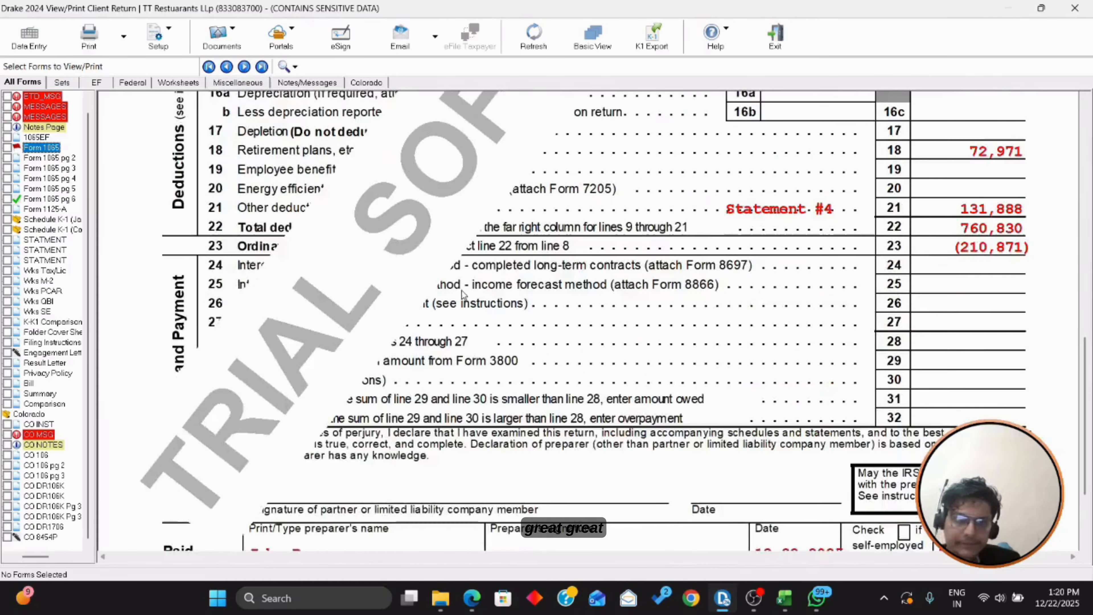